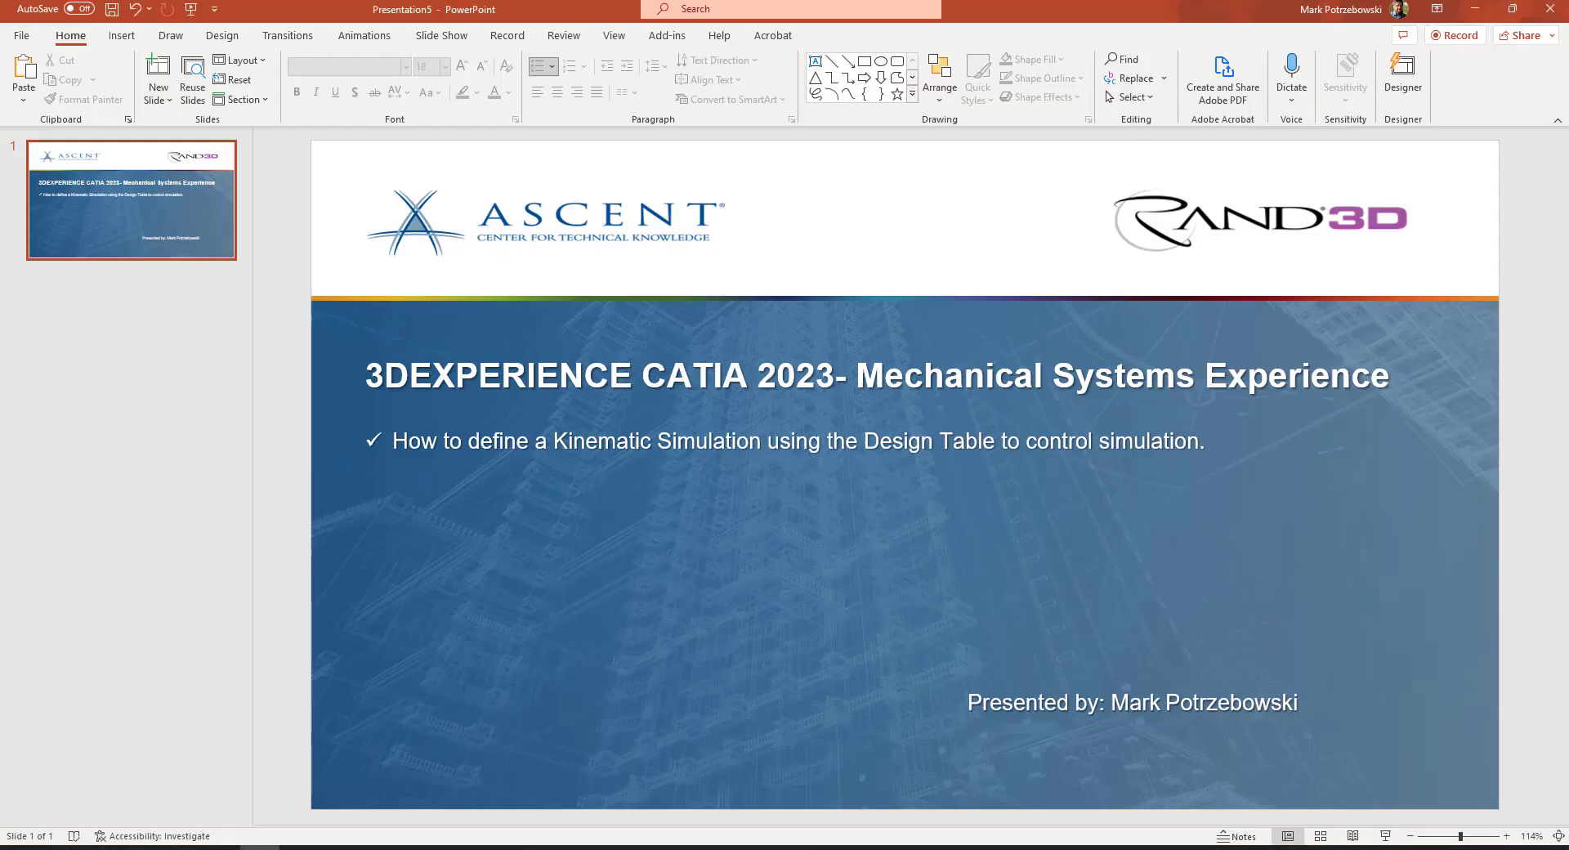
# Step: Minimize PowerPoint and expand Mechanism Representation to list the Joints and Command.1–Command.7
pyautogui.click(1475, 9)
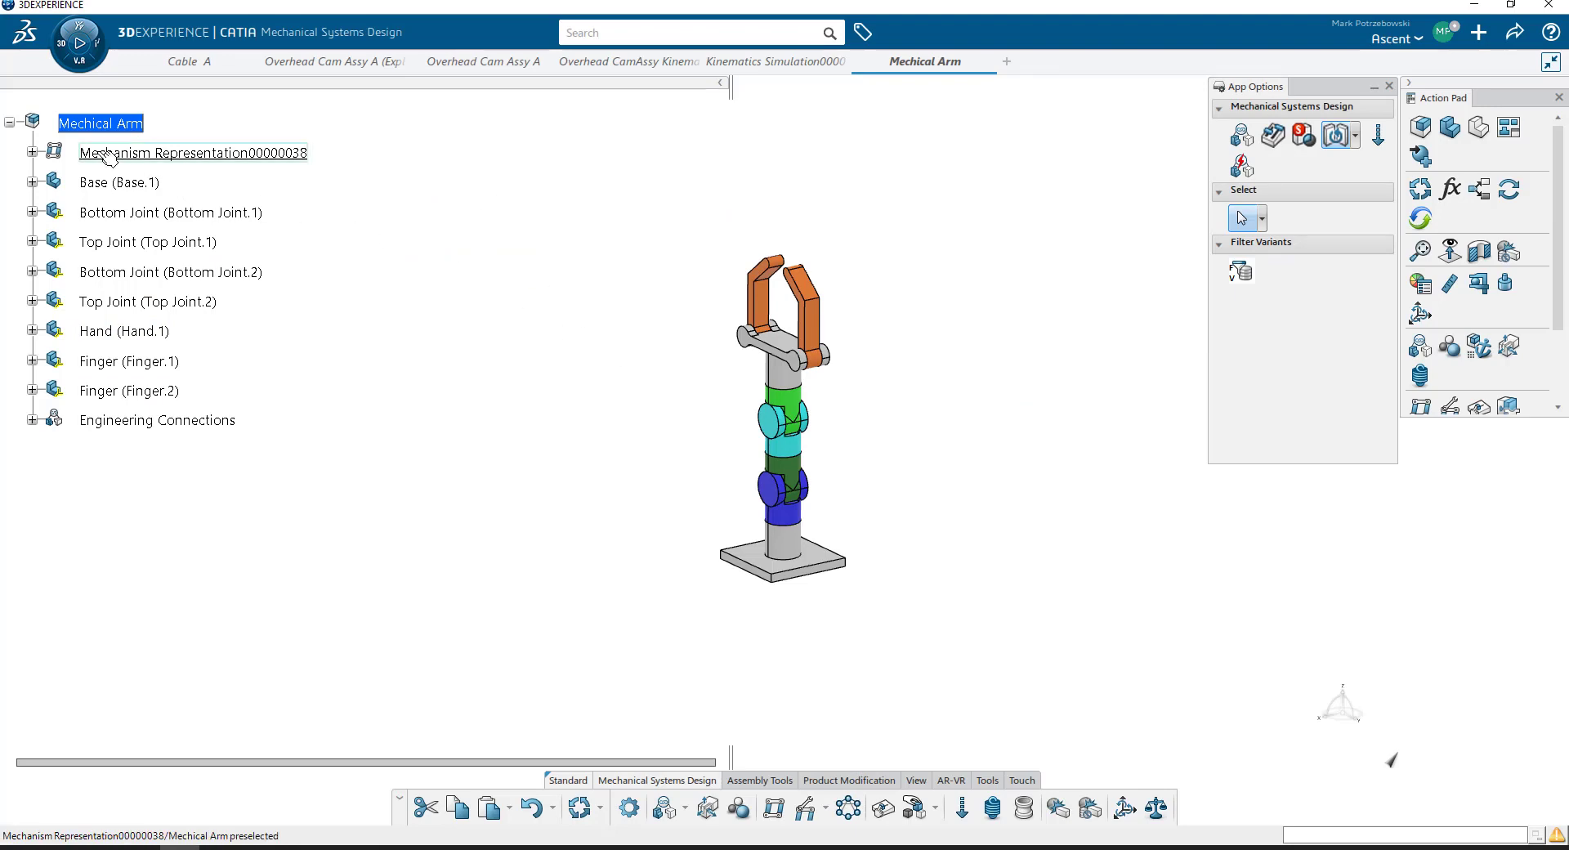
pyautogui.click(33, 153)
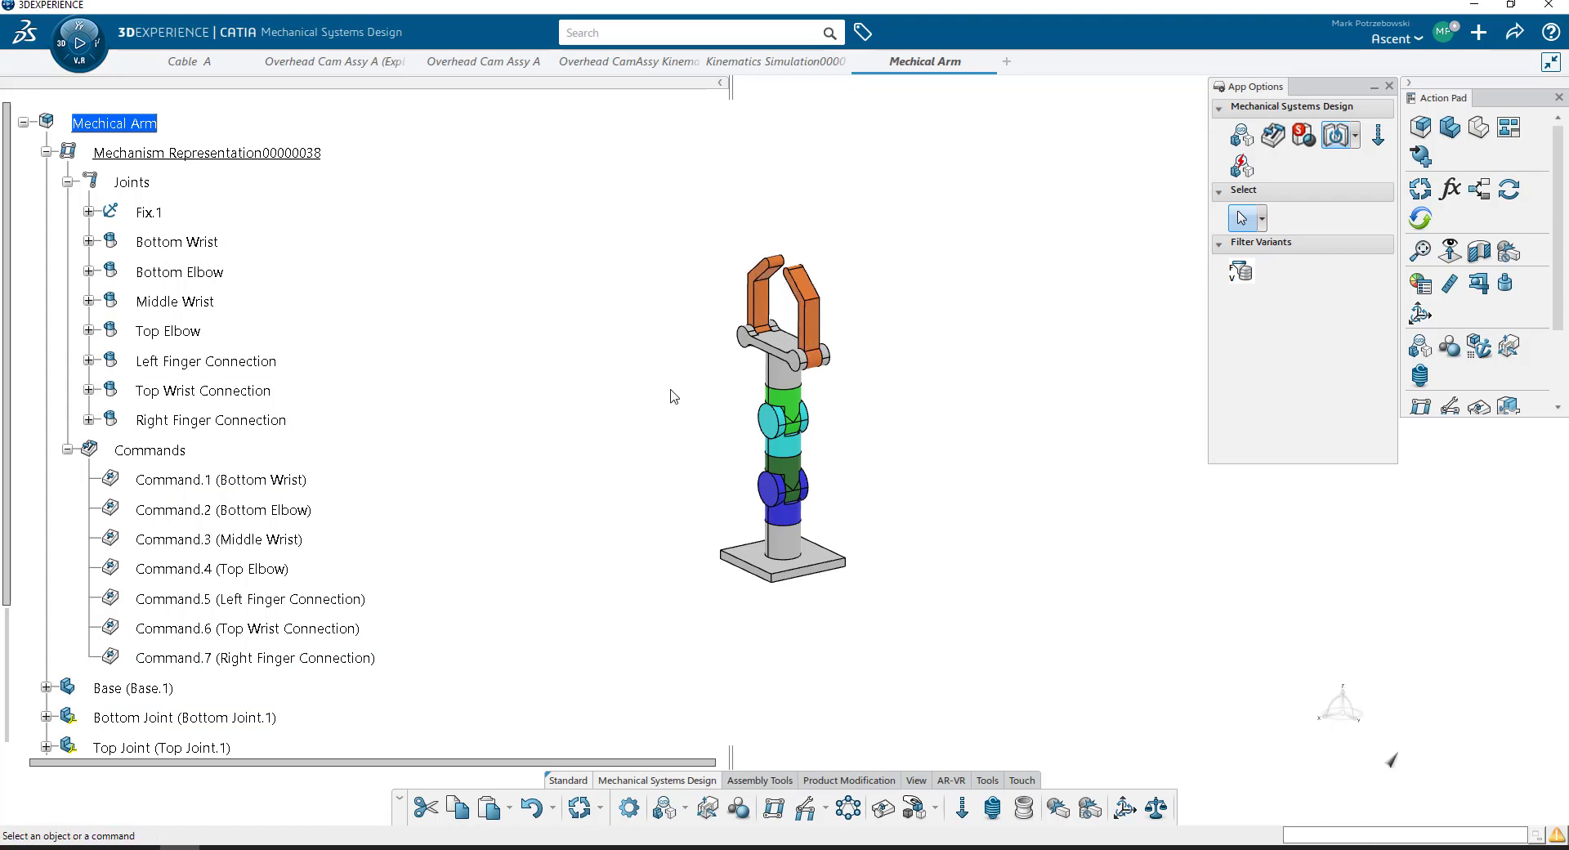
pyautogui.scroll(-1, 213, 608)
pyautogui.scroll(1, 213, 608)
pyautogui.scroll(-1, 314, 384)
pyautogui.scroll(-2, 340, 424)
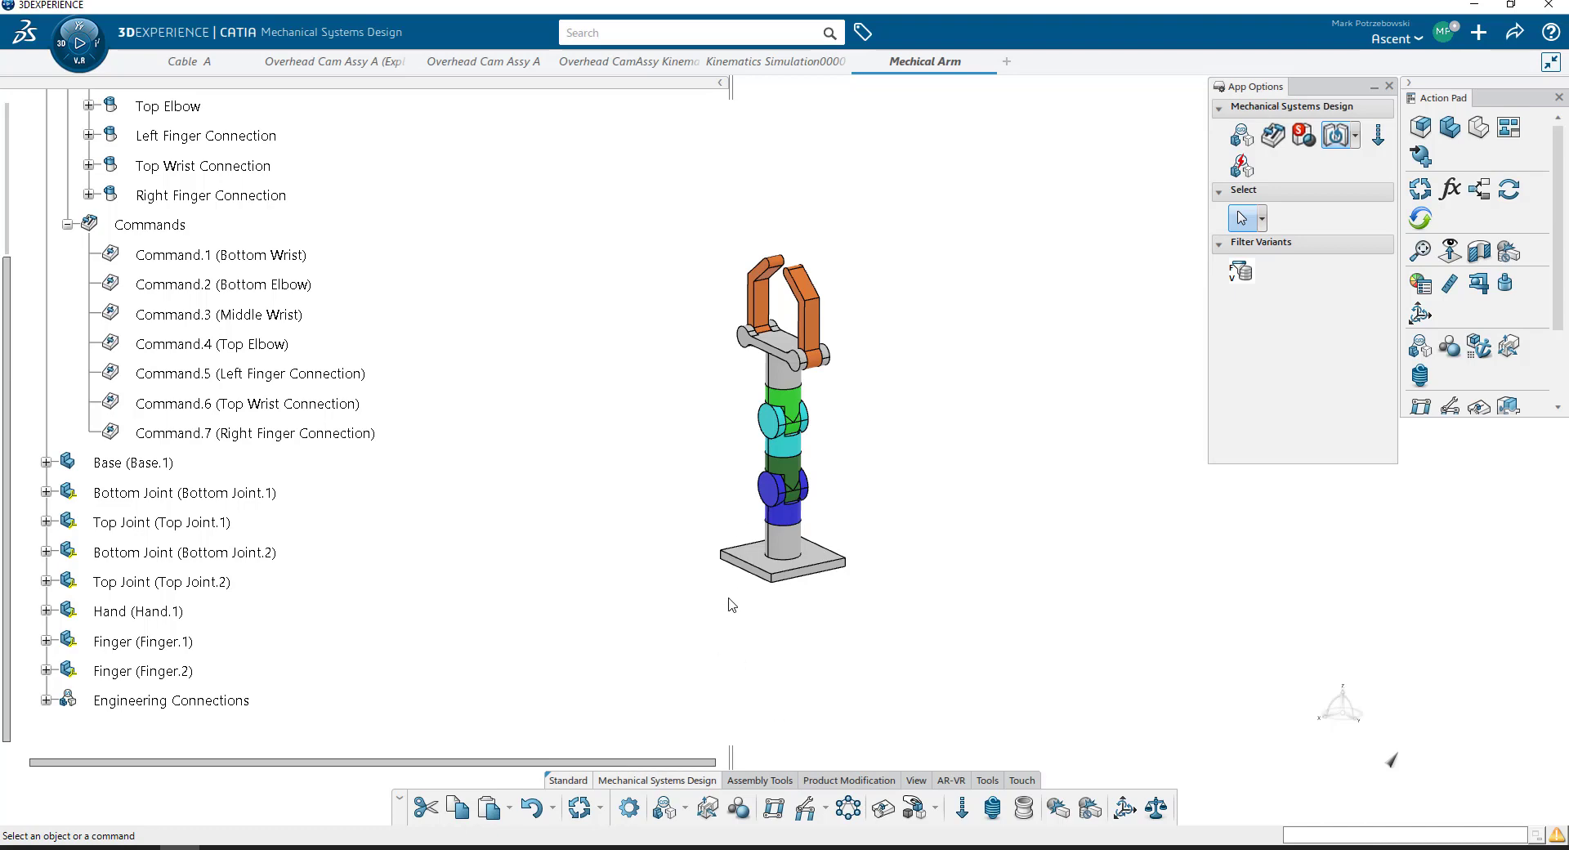
# Step: Launch Mechanical Systems Experience from the compass and confirm creating the simulation
pyautogui.scroll(1, 491, 425)
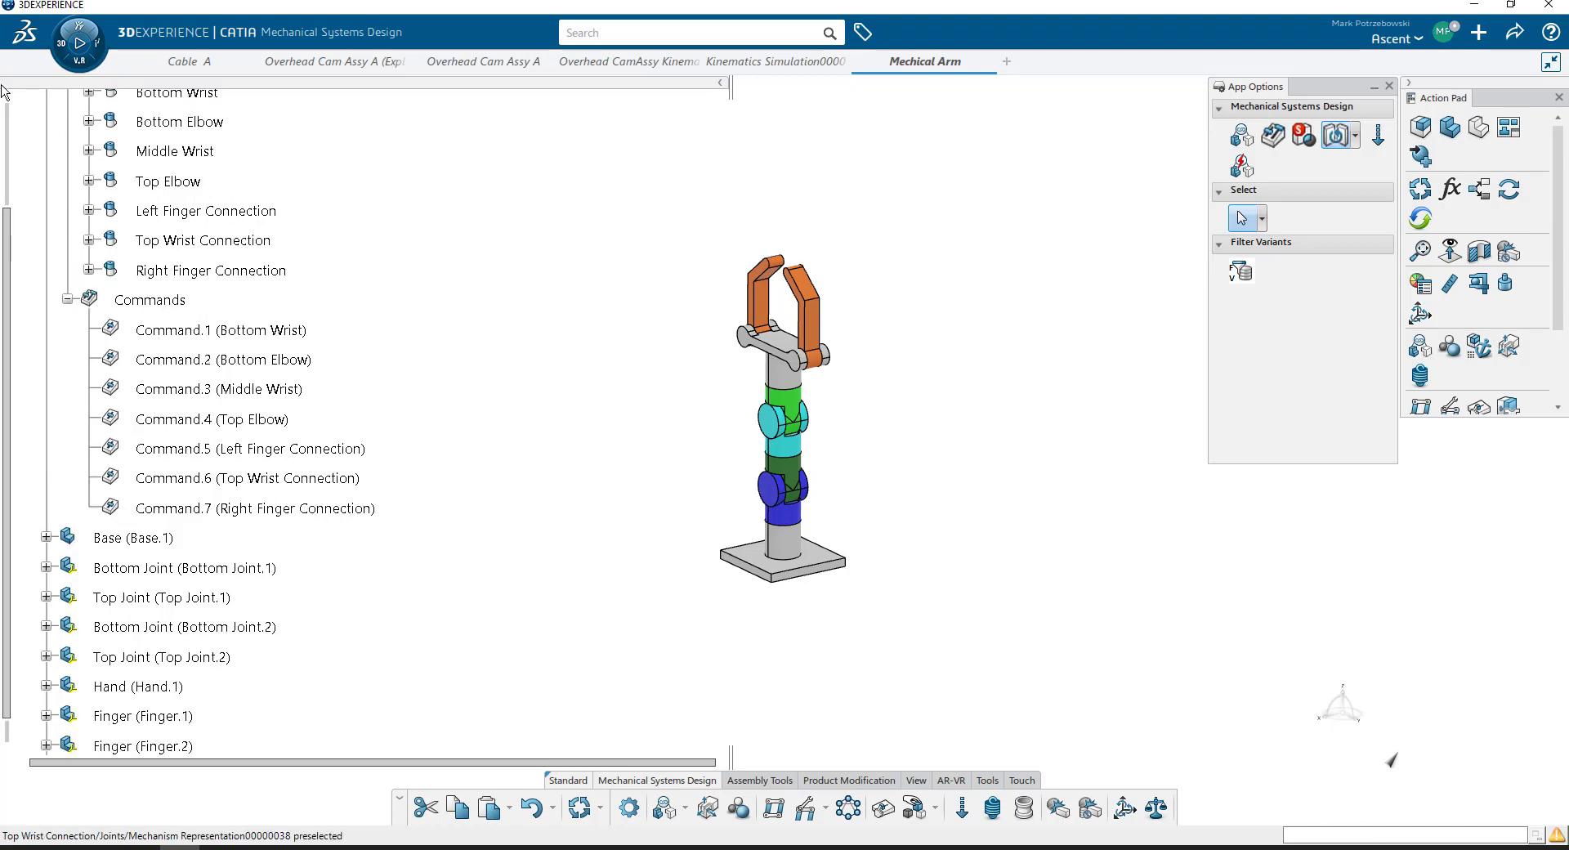
pyautogui.click(59, 64)
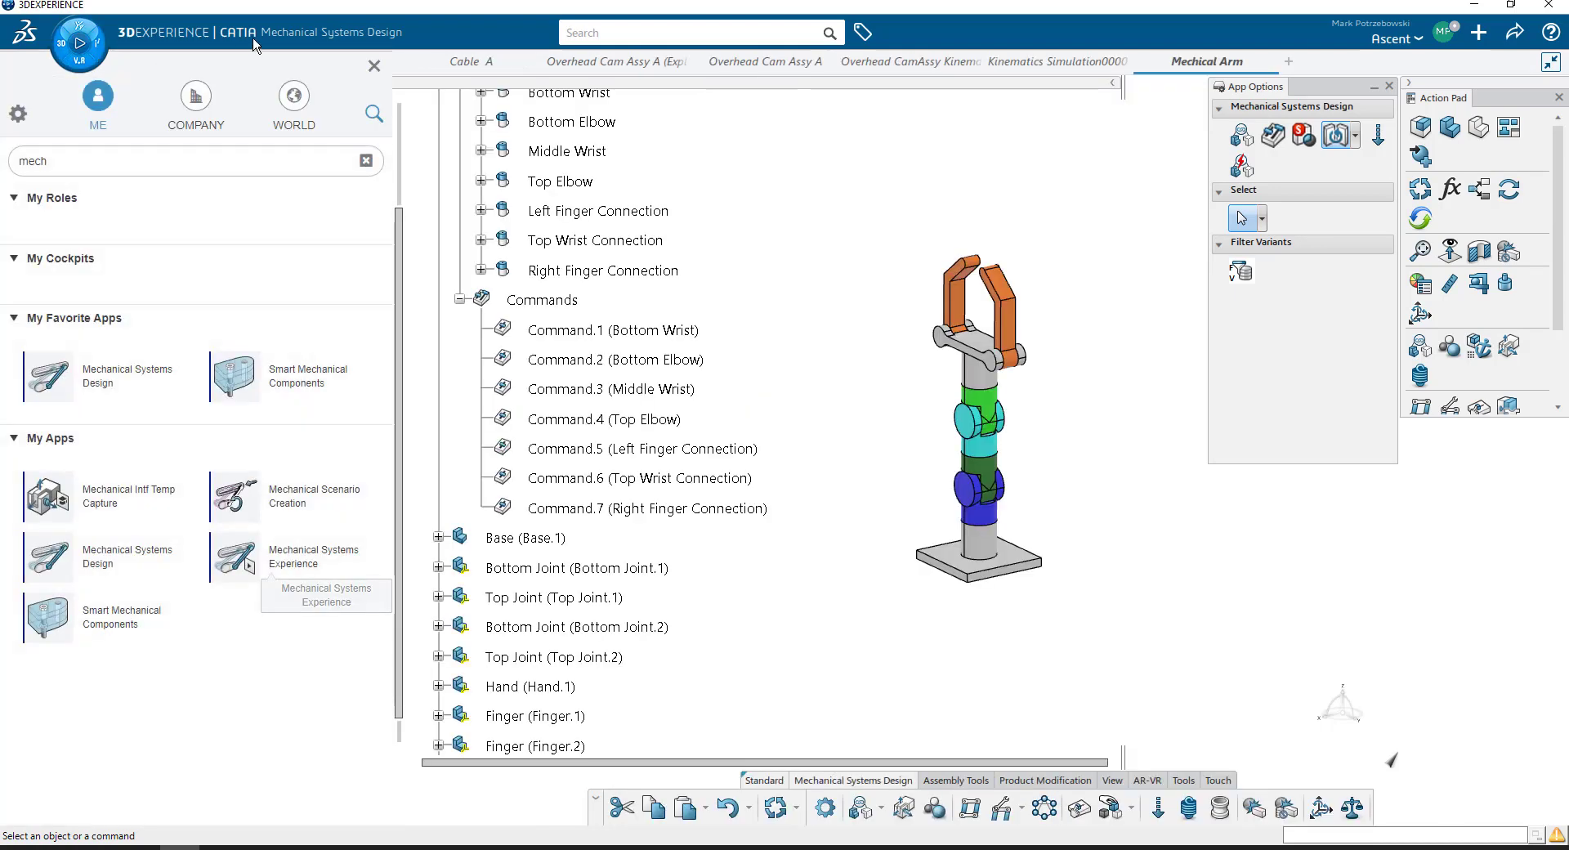
pyautogui.click(274, 564)
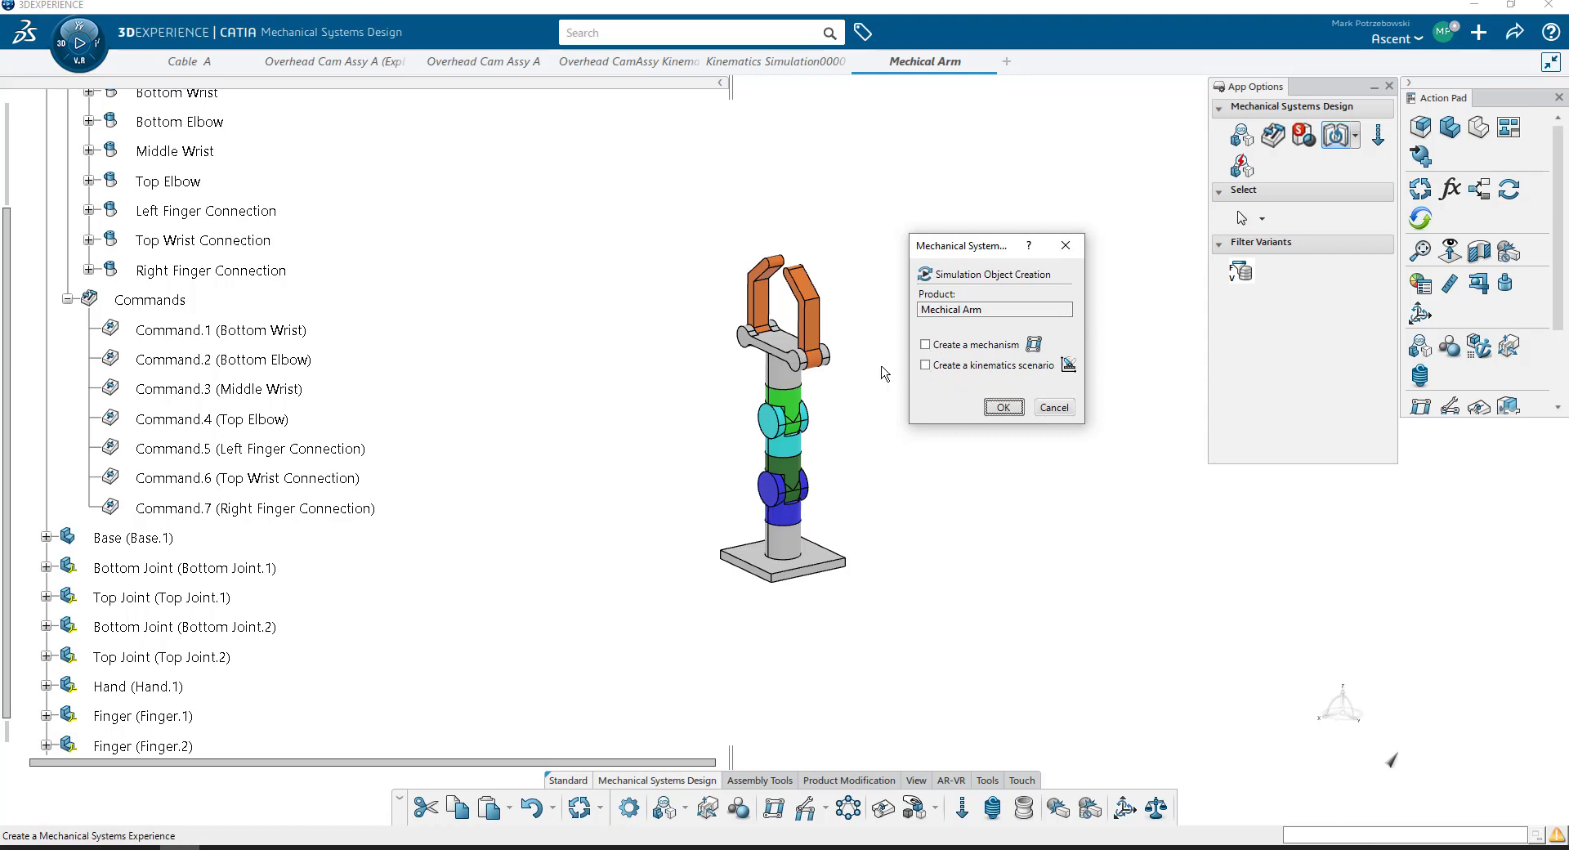
pyautogui.click(1007, 408)
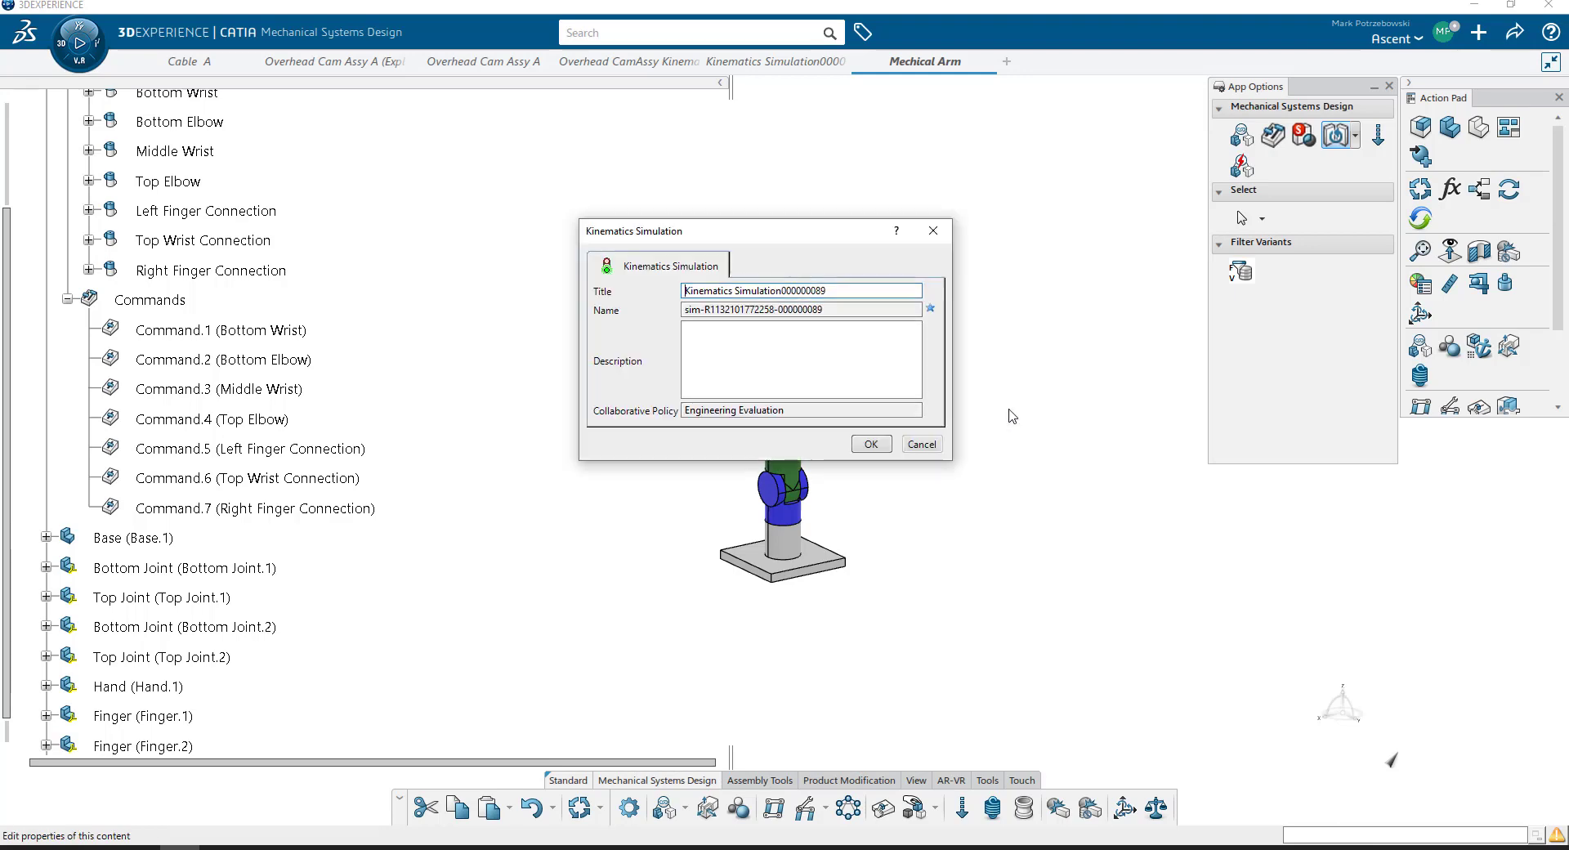
# Step: Title the simulation 'Mechanical Arm Kinematics Simulation' and create it
pyautogui.moveTo(846, 292); pyautogui.dragTo(789, 292)
pyautogui.press('BackSpace')
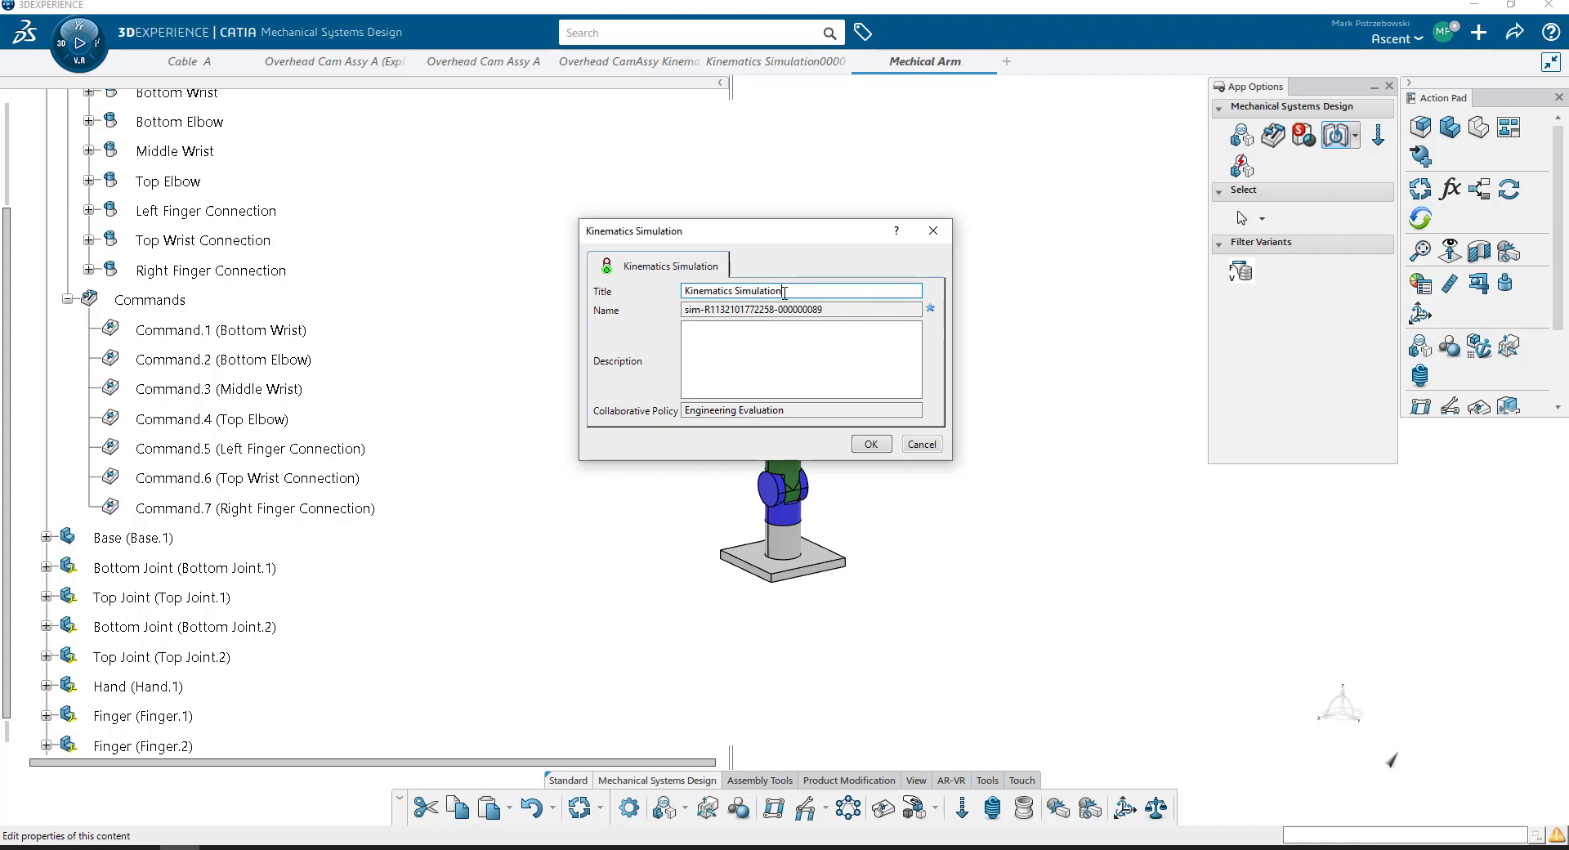
pyautogui.click(687, 291)
pyautogui.write('Mechanical Arm')
pyautogui.click(885, 450)
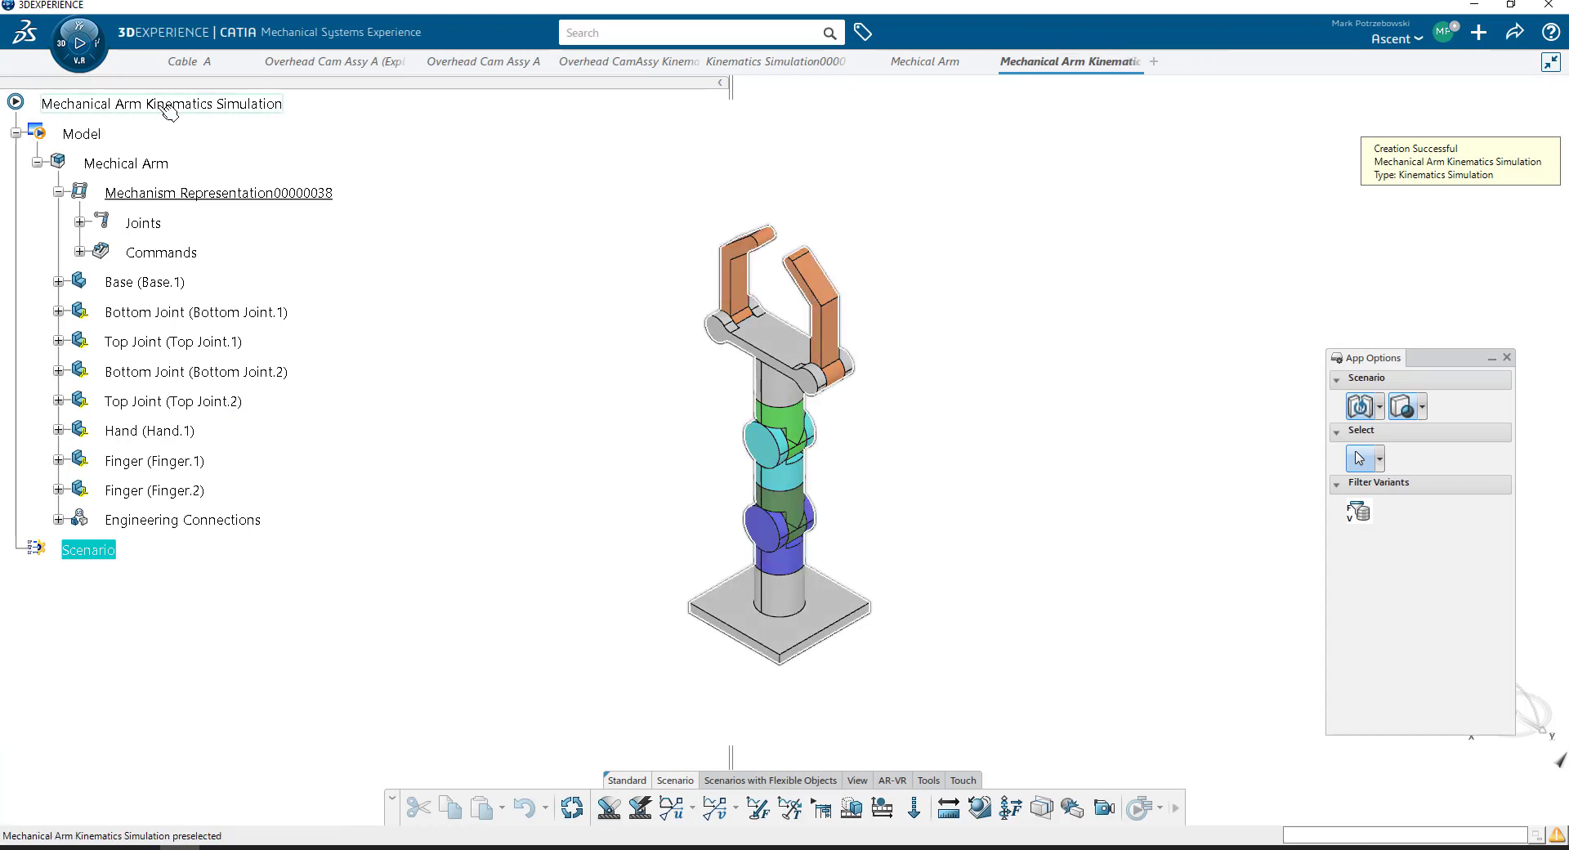
pyautogui.click(95, 138)
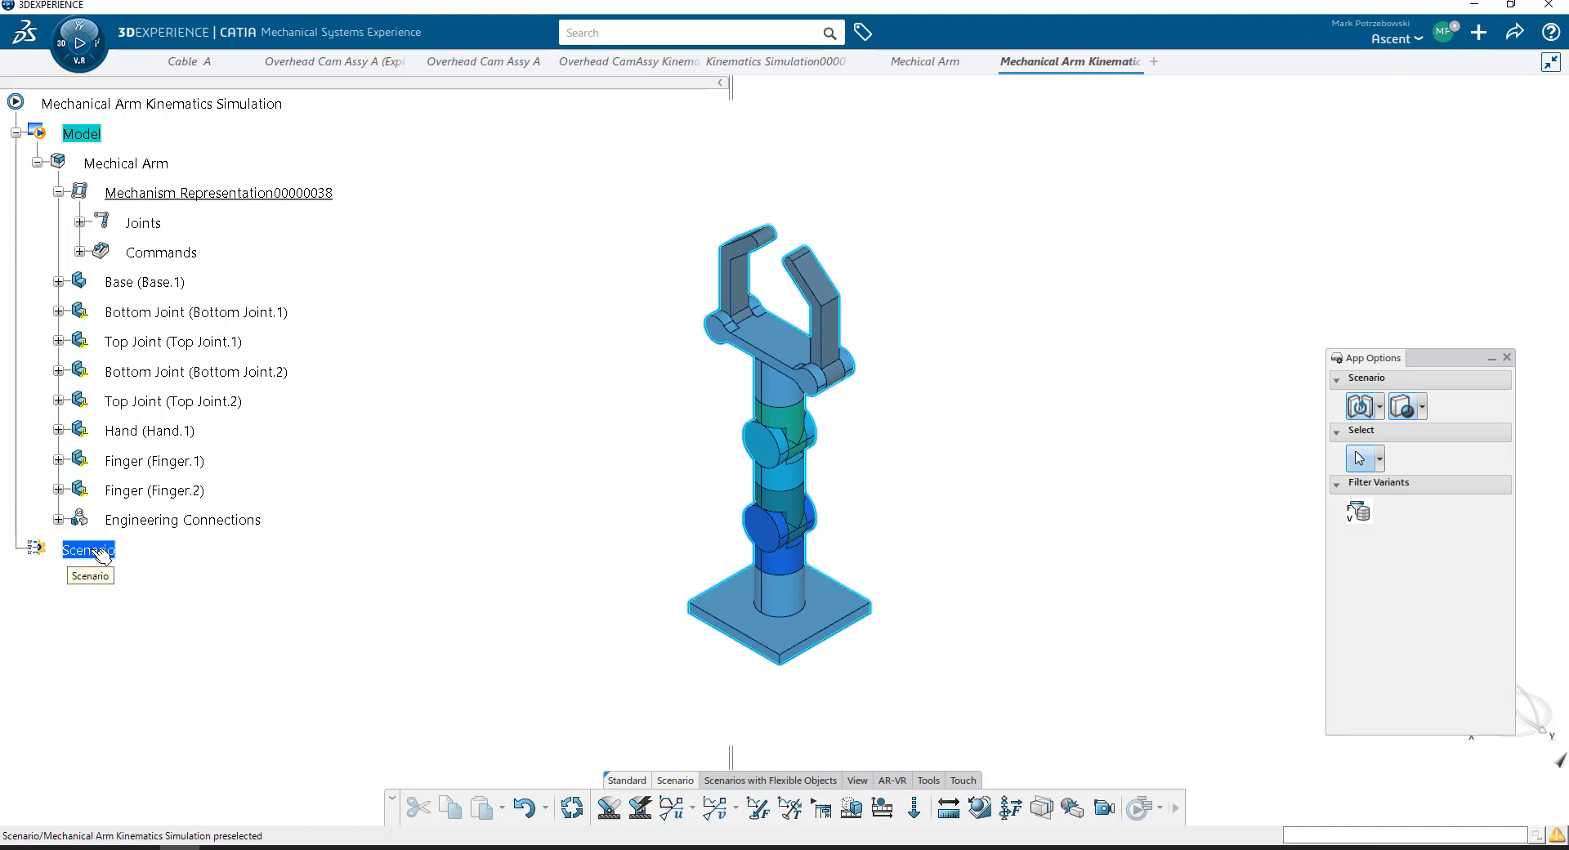
pyautogui.click(246, 562)
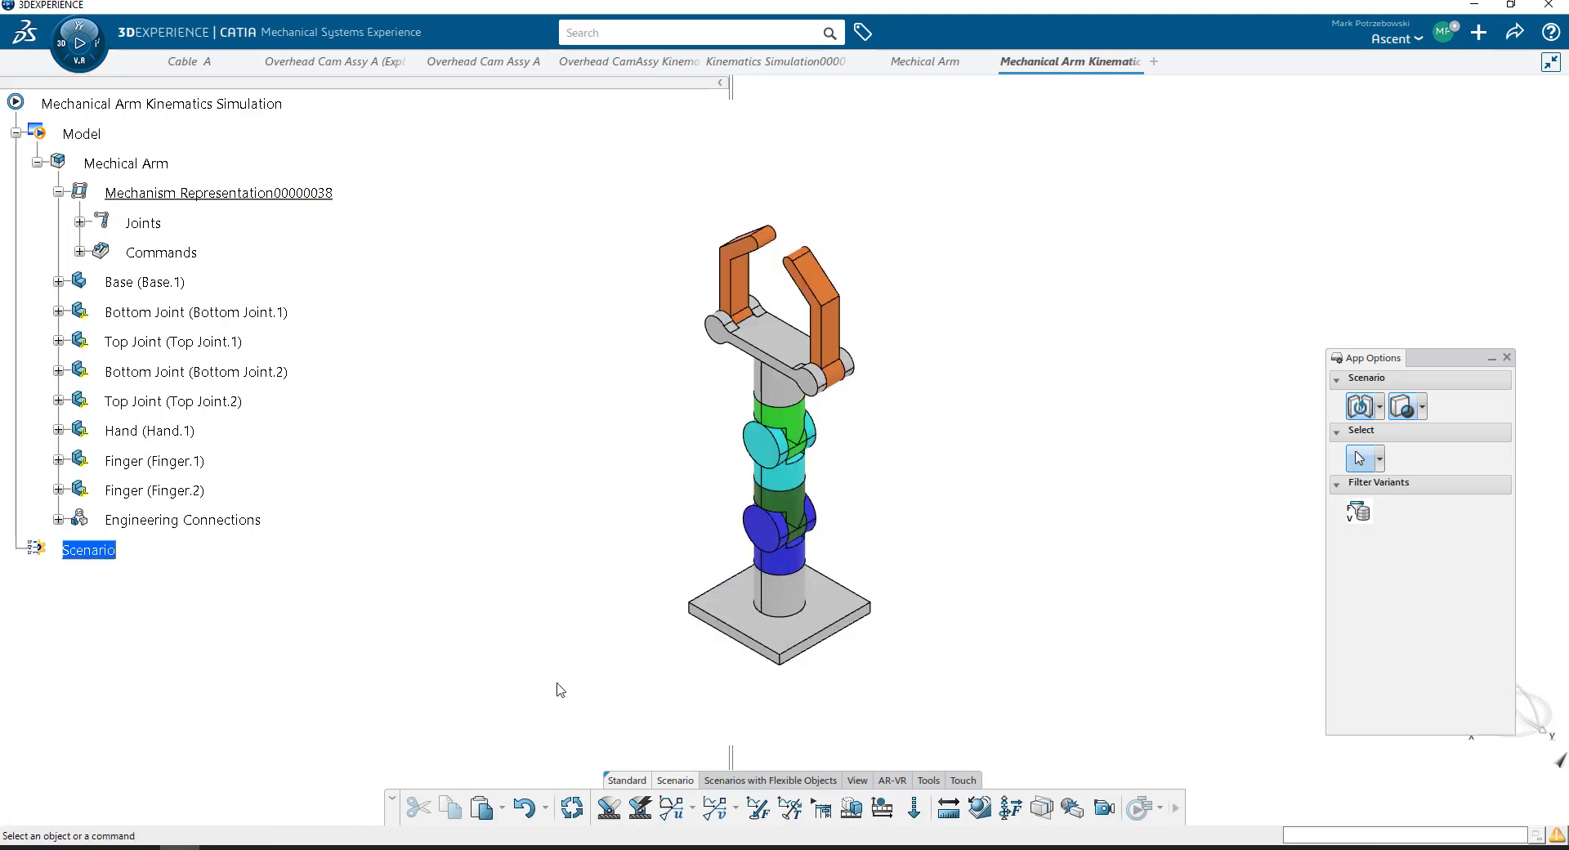
# Step: Add a law excitation driving Command.1 named Bottom Wrist, keeping its 0deg angle formula
pyautogui.click(692, 805)
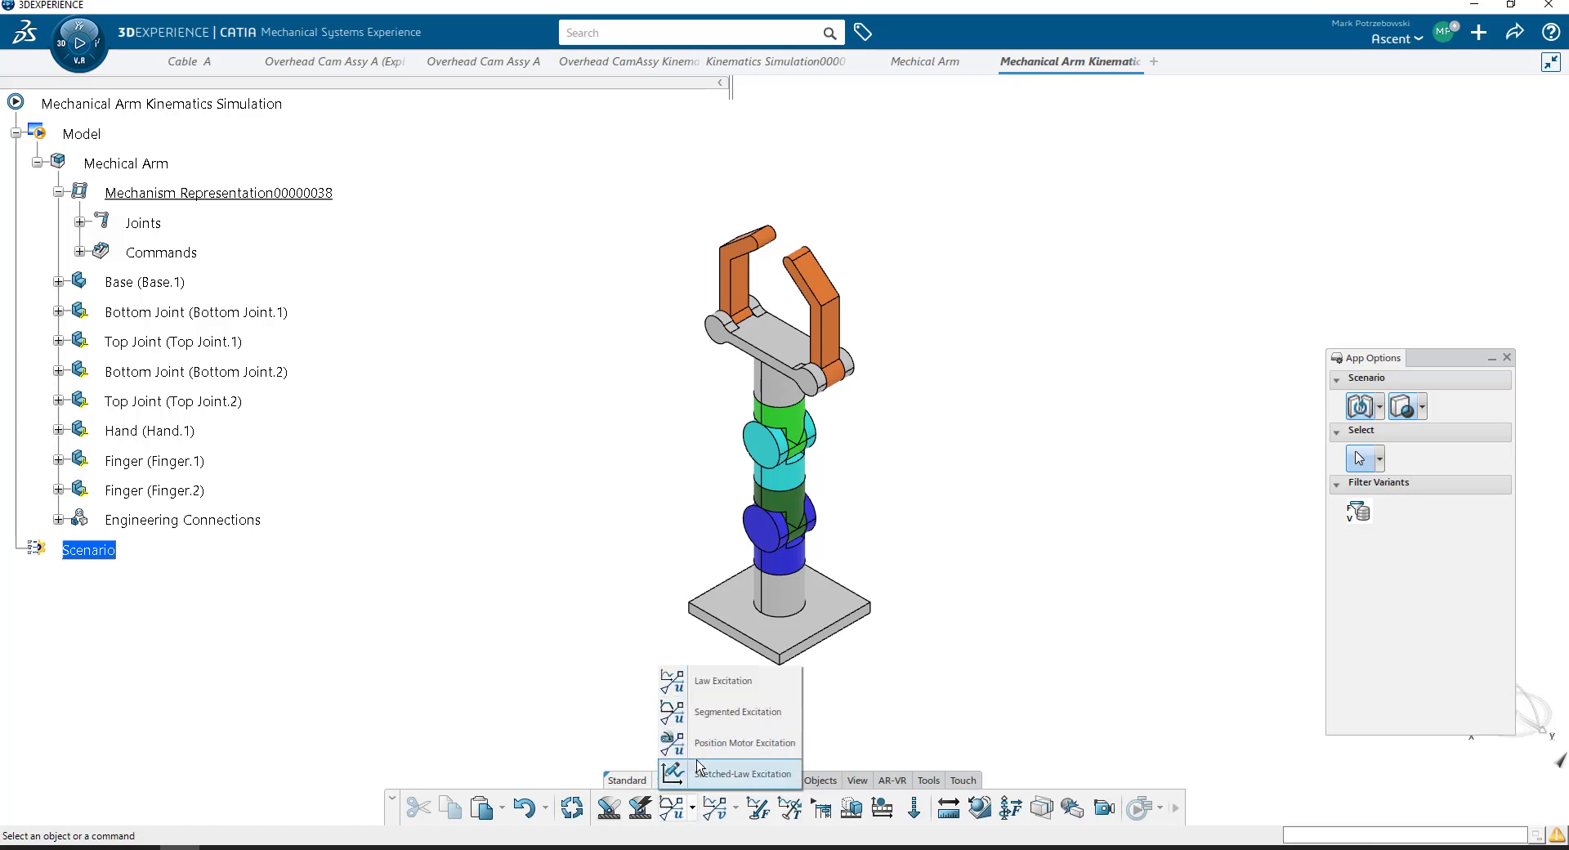
pyautogui.click(728, 686)
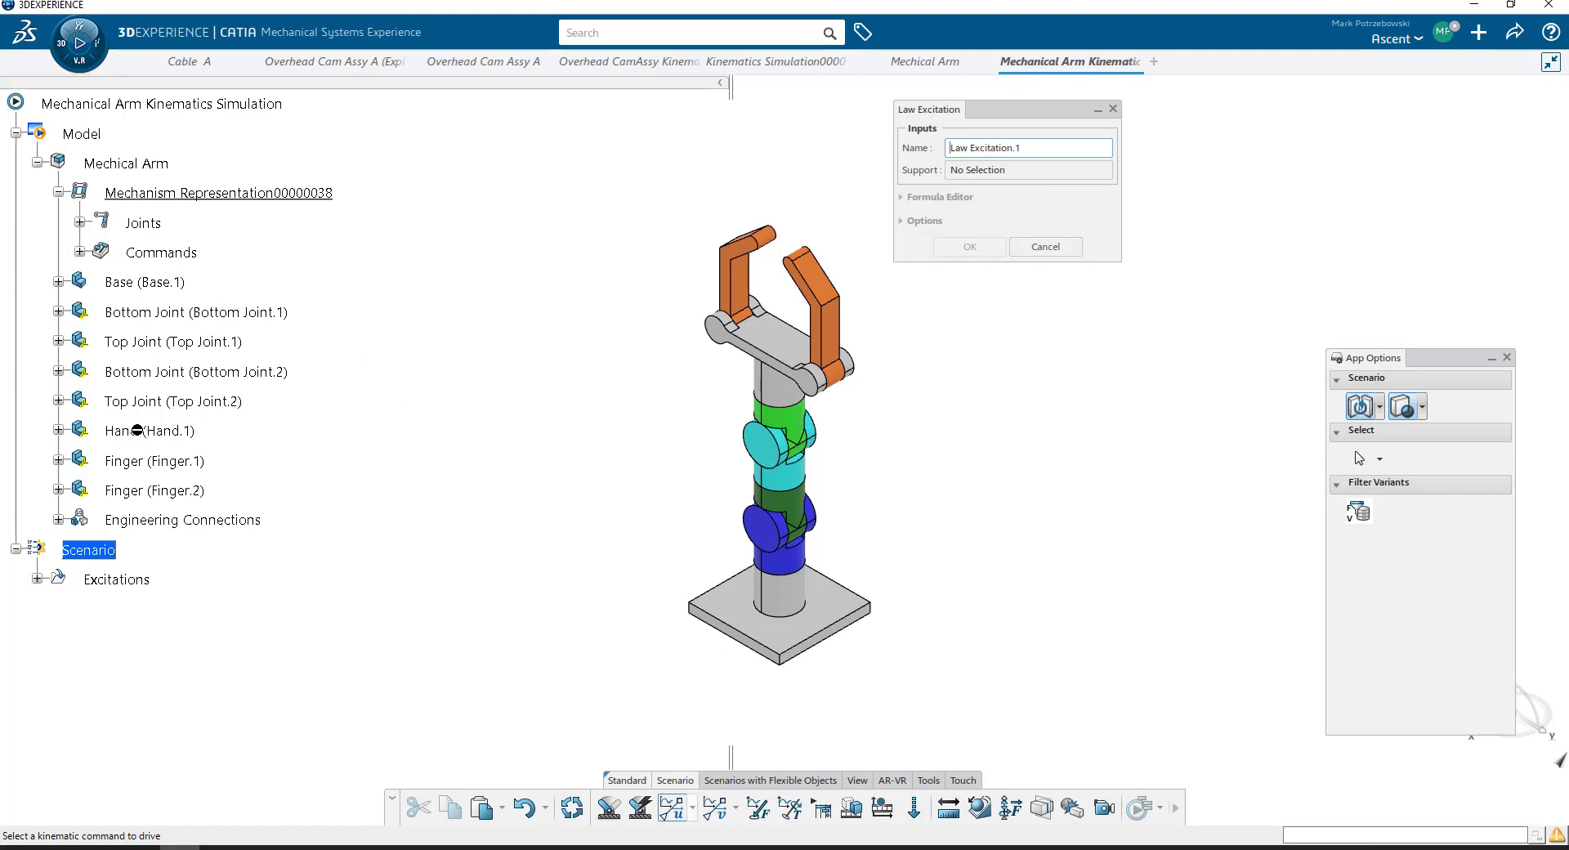
pyautogui.click(80, 253)
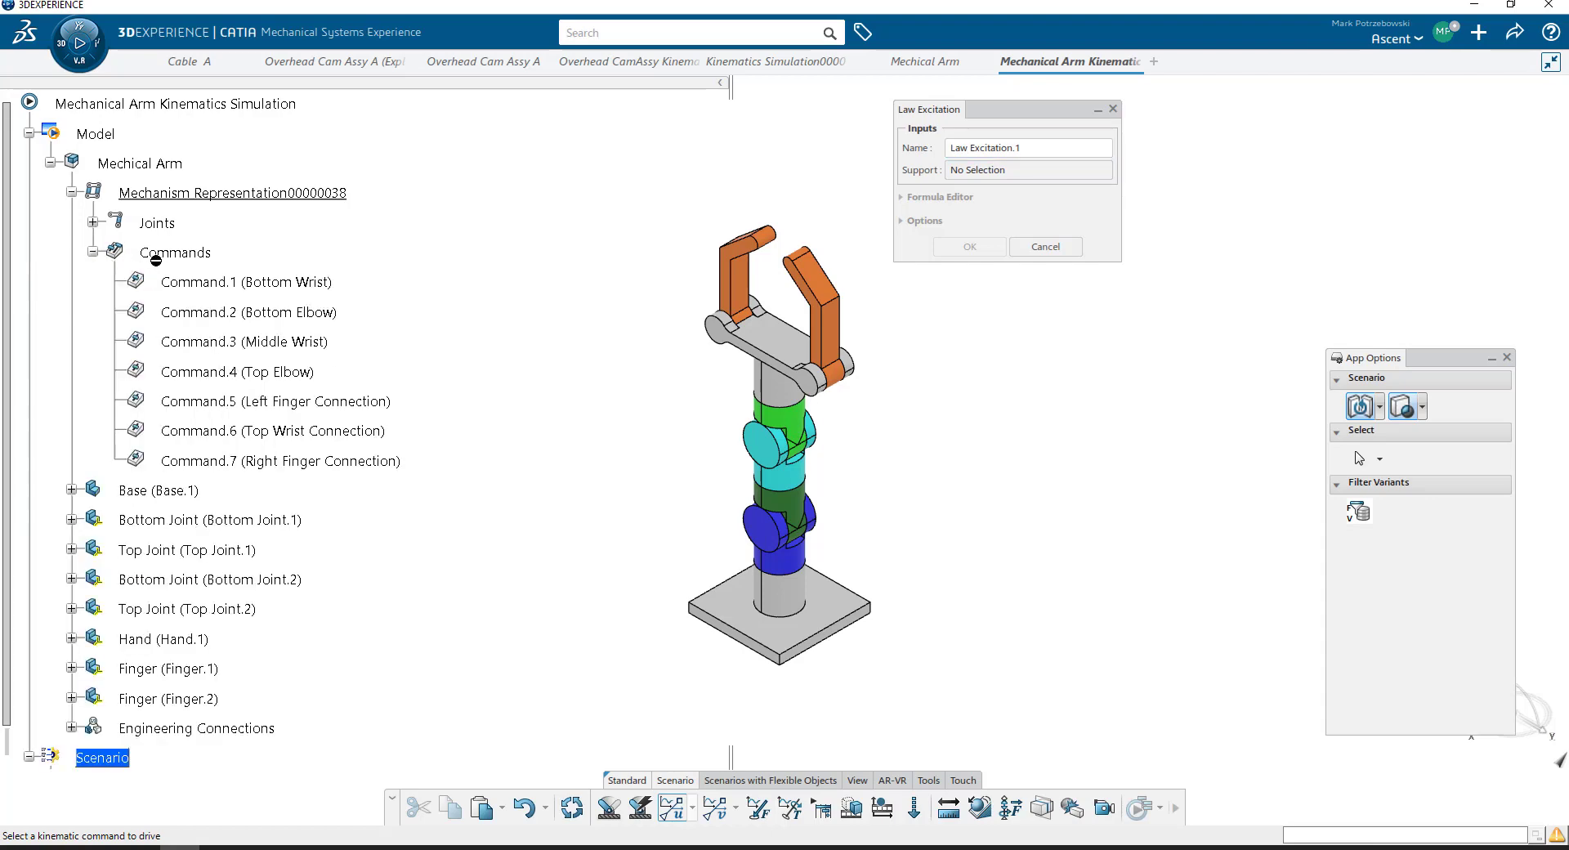
pyautogui.click(240, 286)
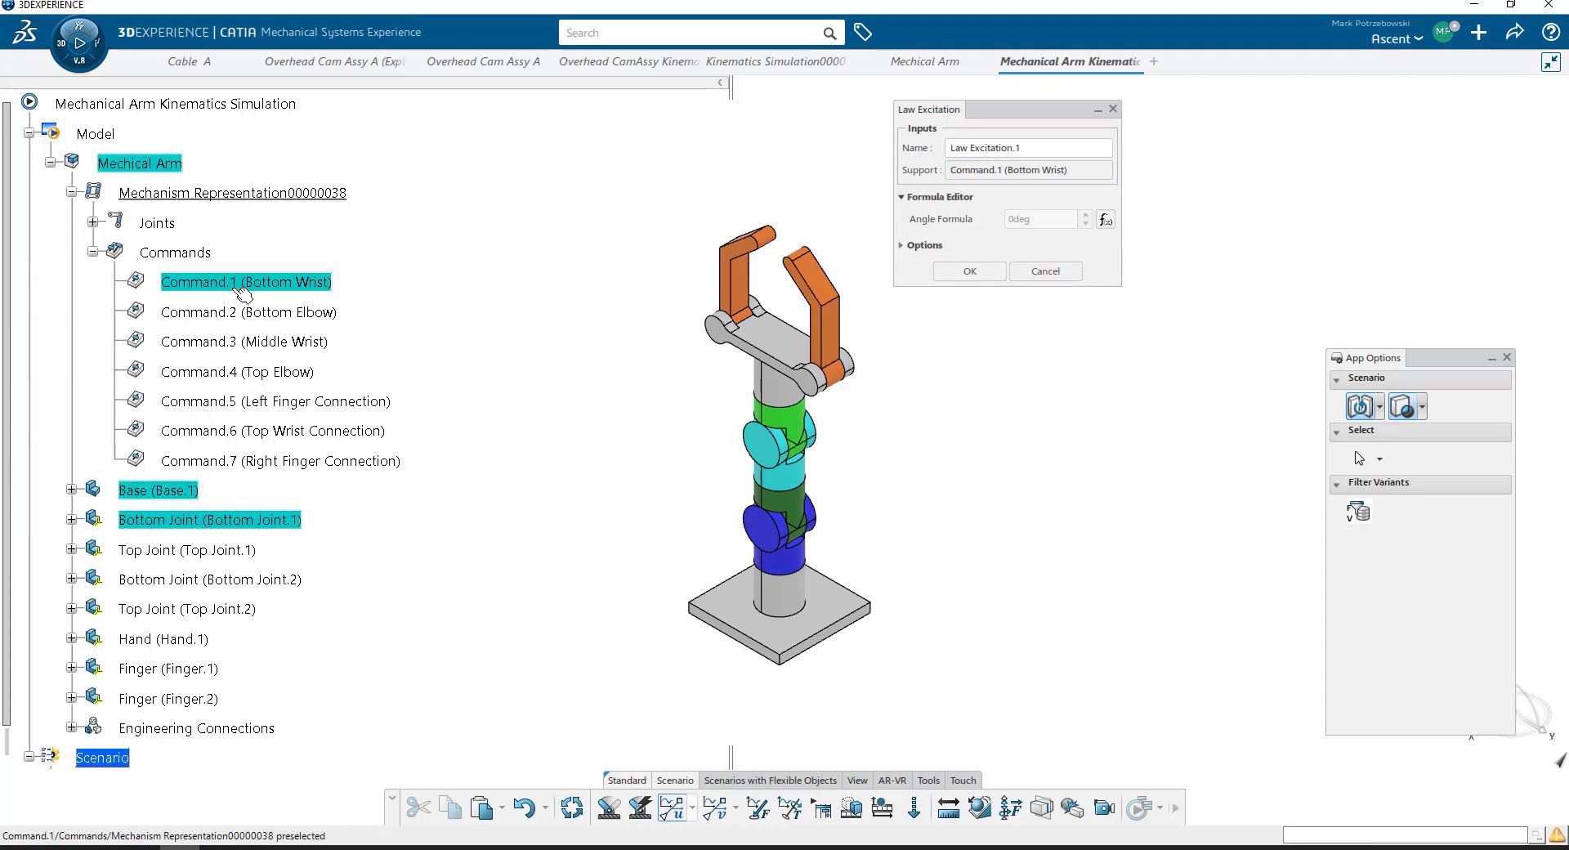
pyautogui.tripleClick(1045, 152)
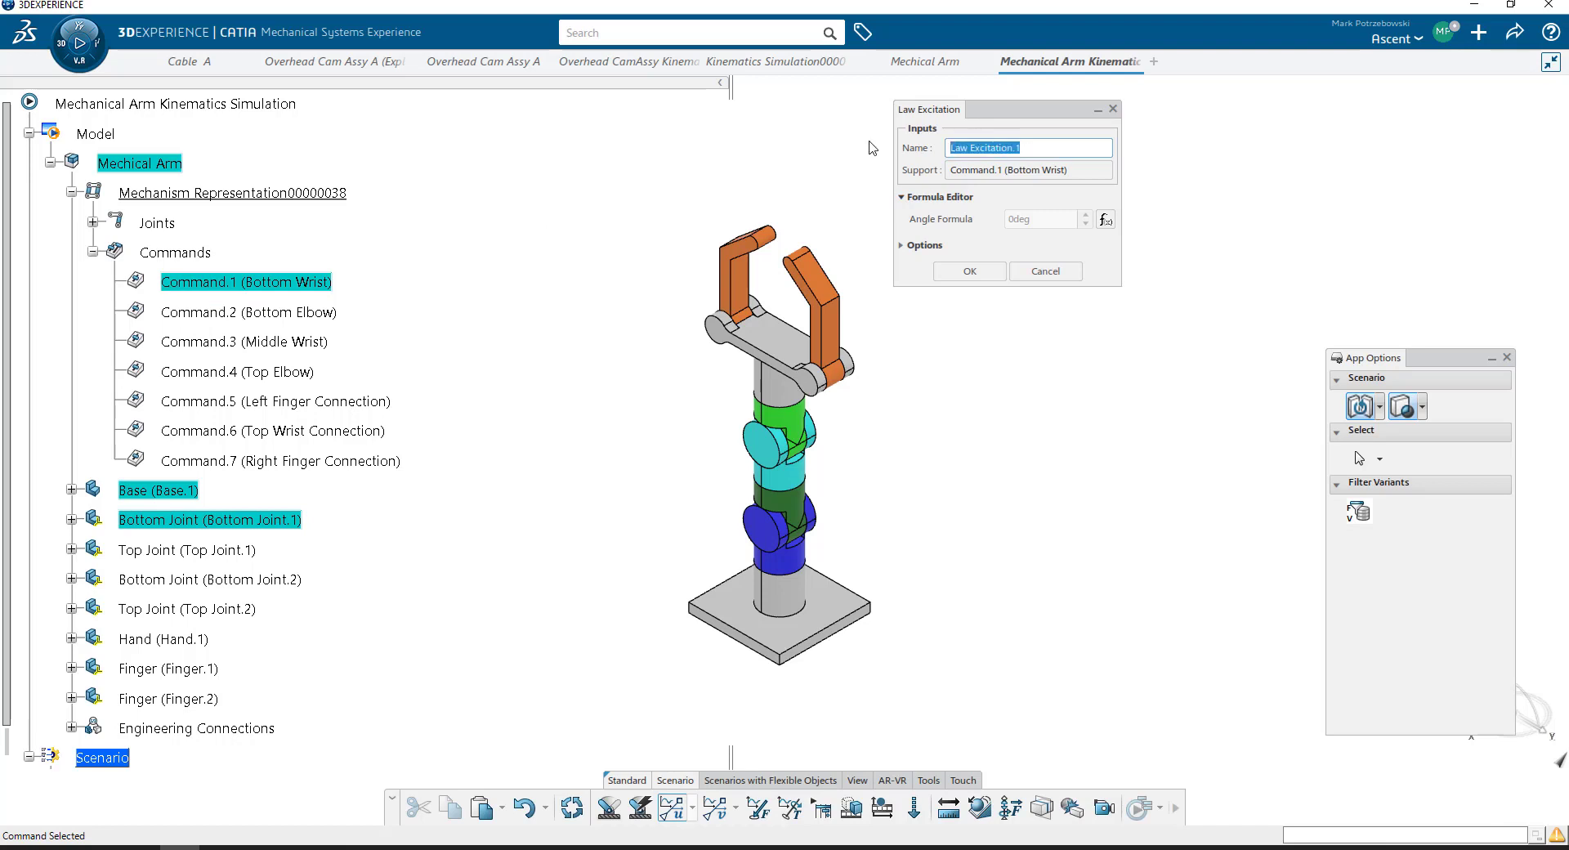
pyautogui.write('Bottom Wrist')
pyautogui.click(1104, 220)
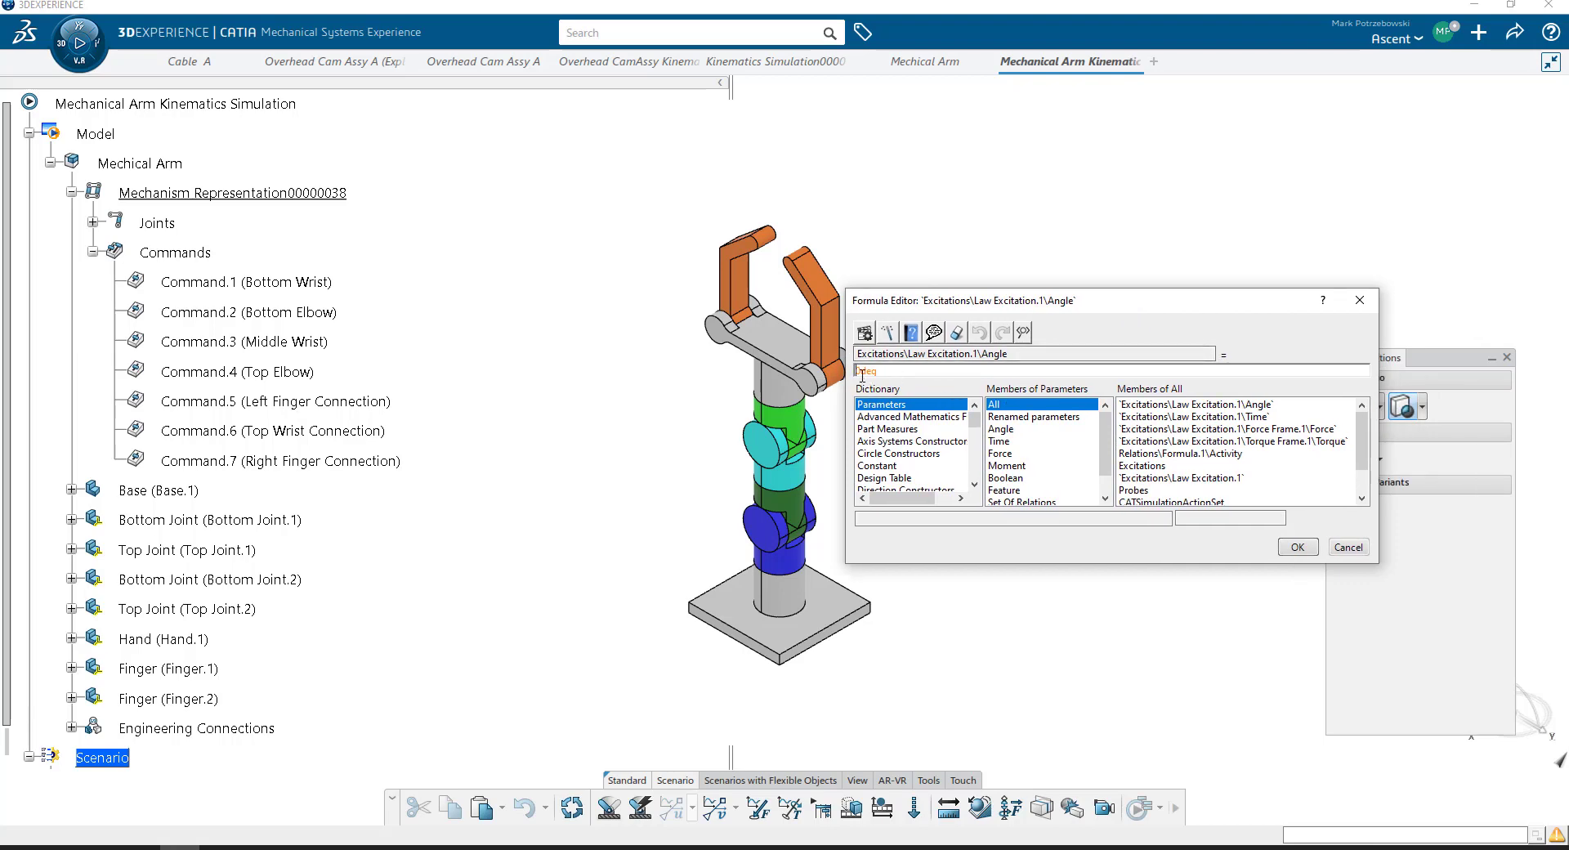
pyautogui.click(1346, 548)
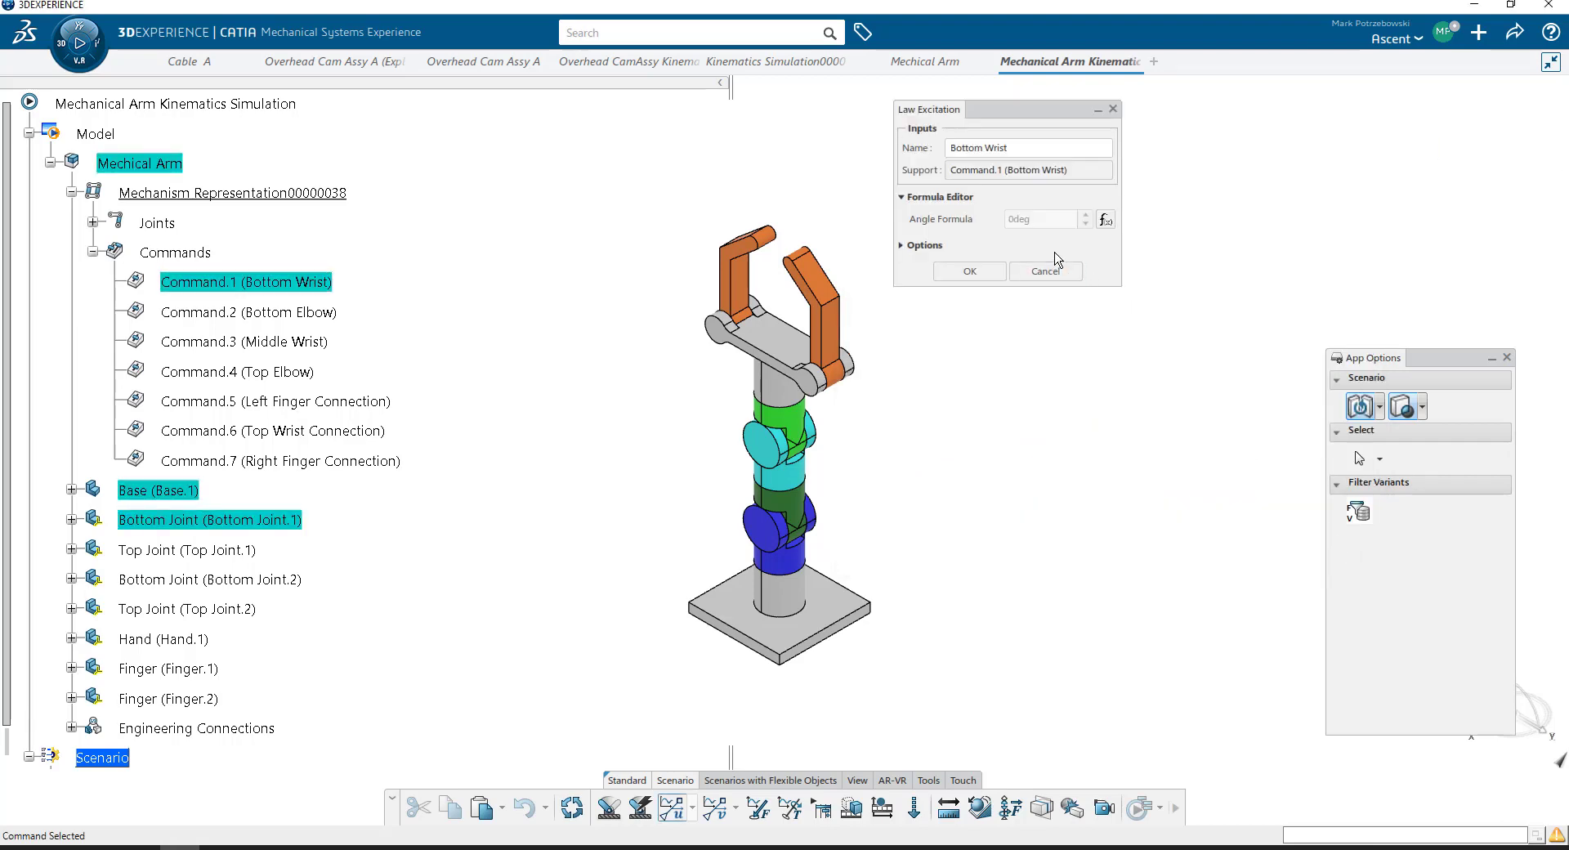
pyautogui.click(964, 276)
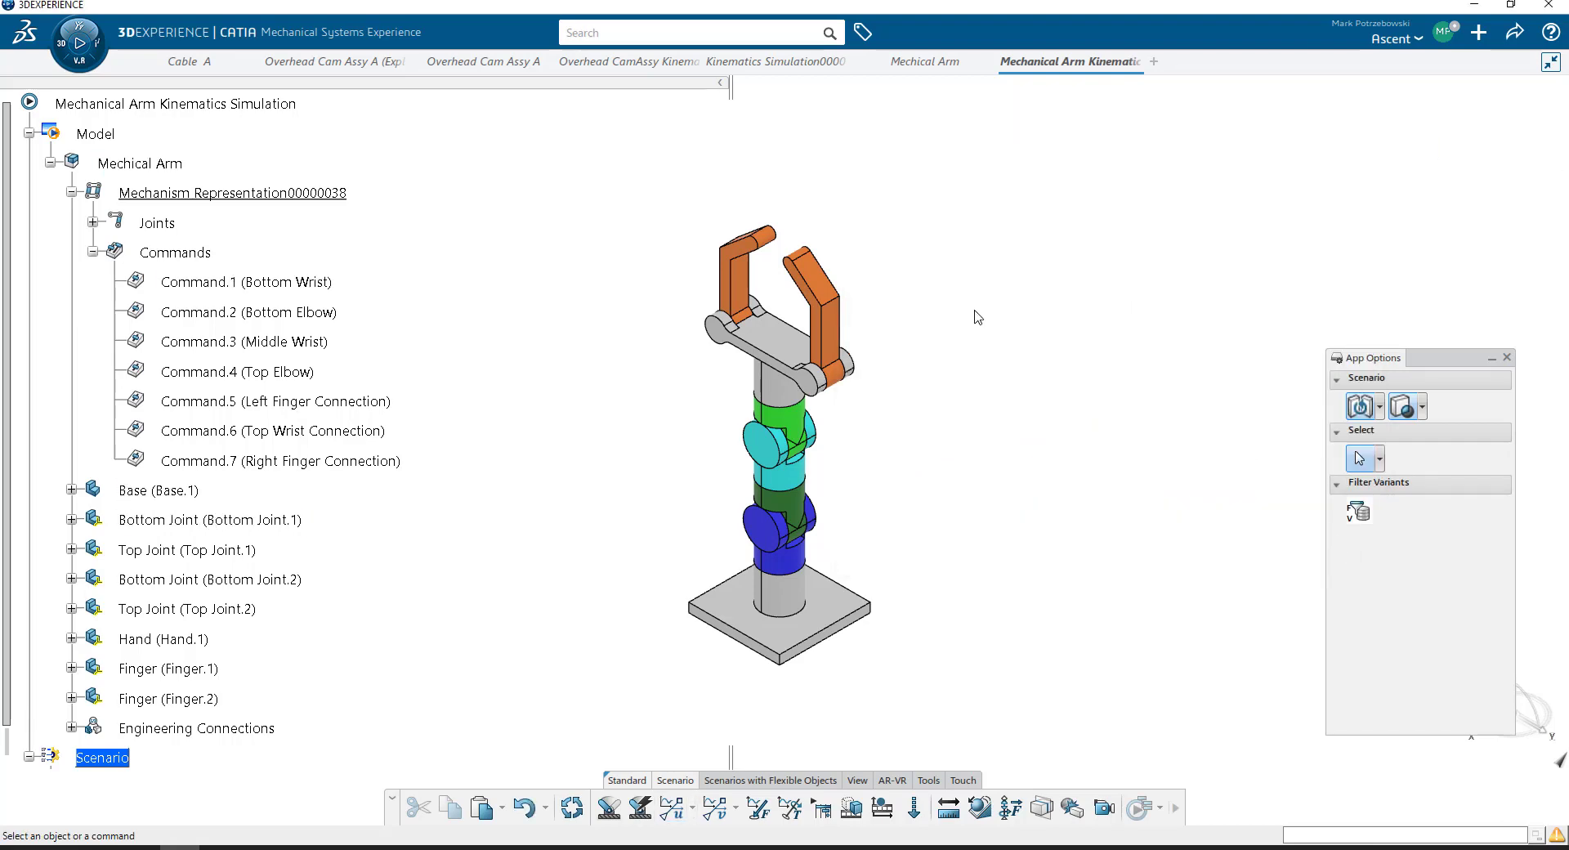
pyautogui.scroll(-3, 392, 466)
# Step: Add a law excitation driving Command.2 named Bottom Elbow
pyautogui.click(50, 562)
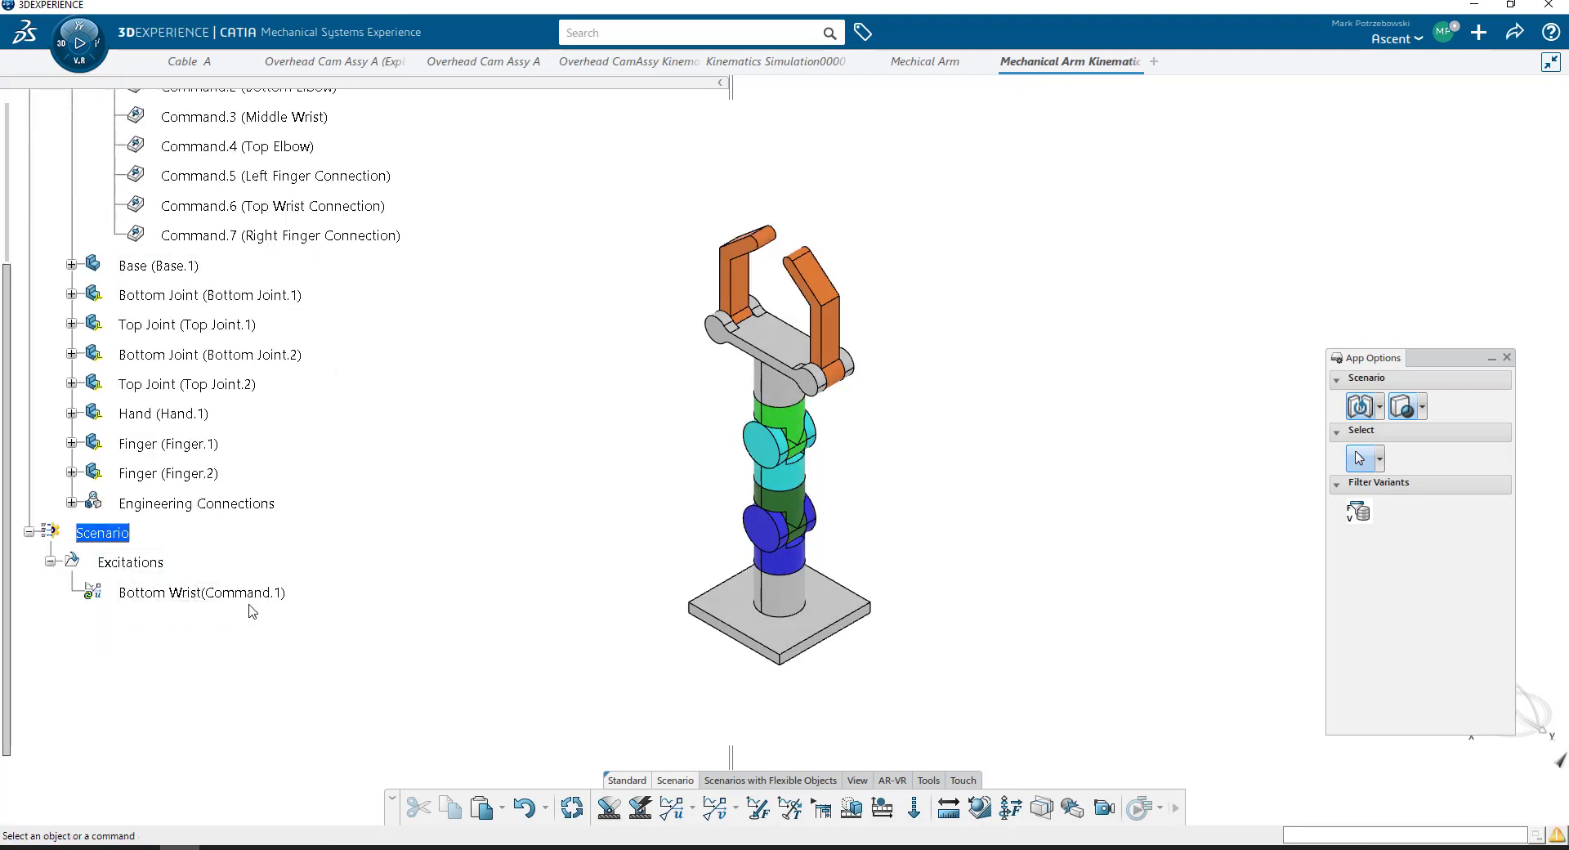
pyautogui.scroll(1, 245, 609)
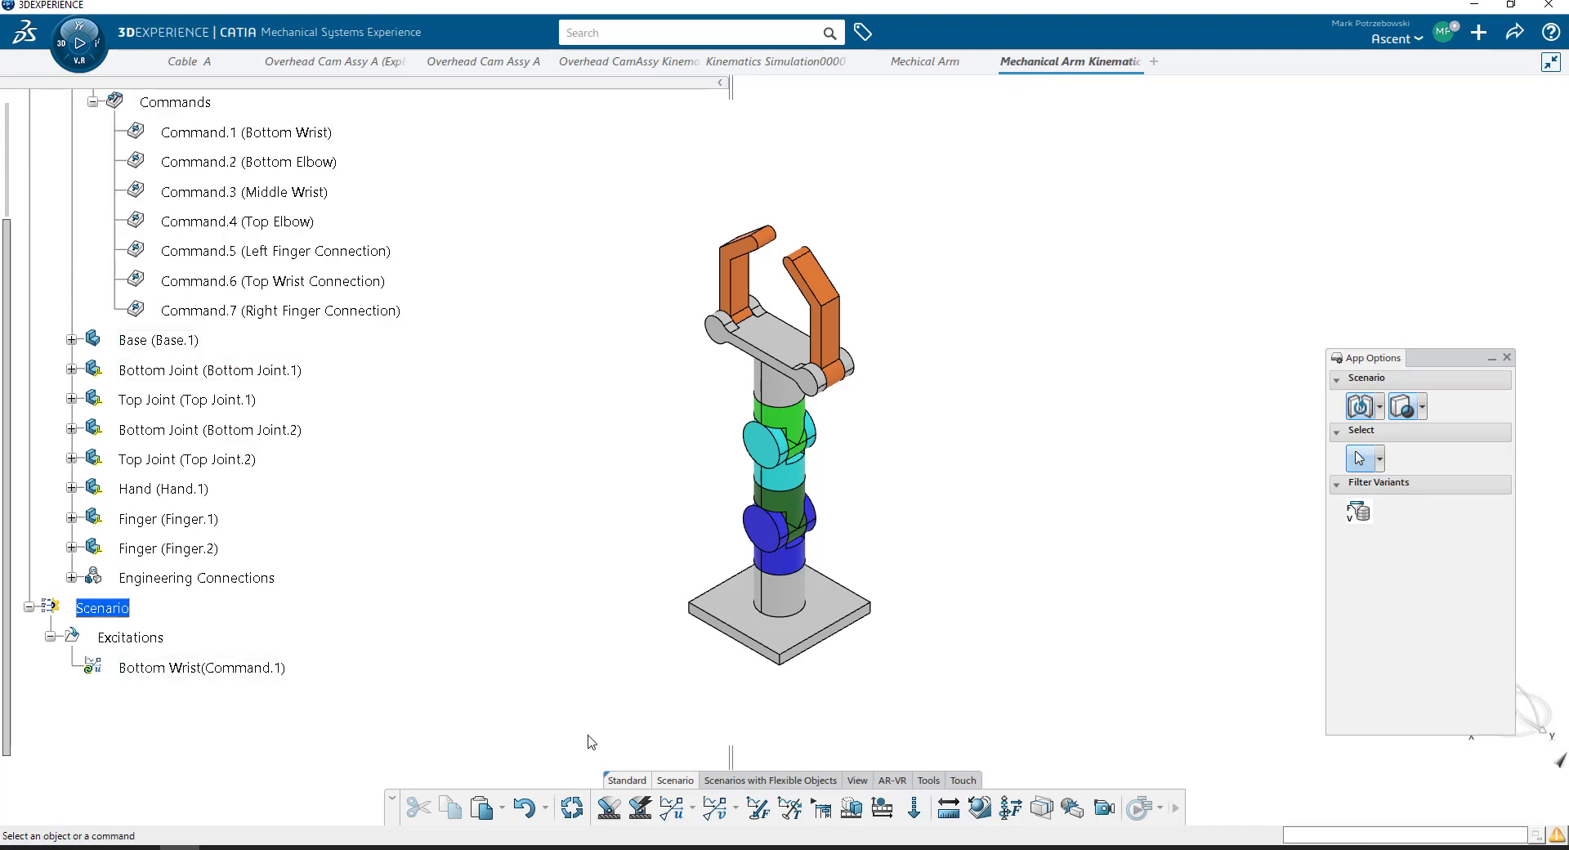
pyautogui.scroll(1, 249, 605)
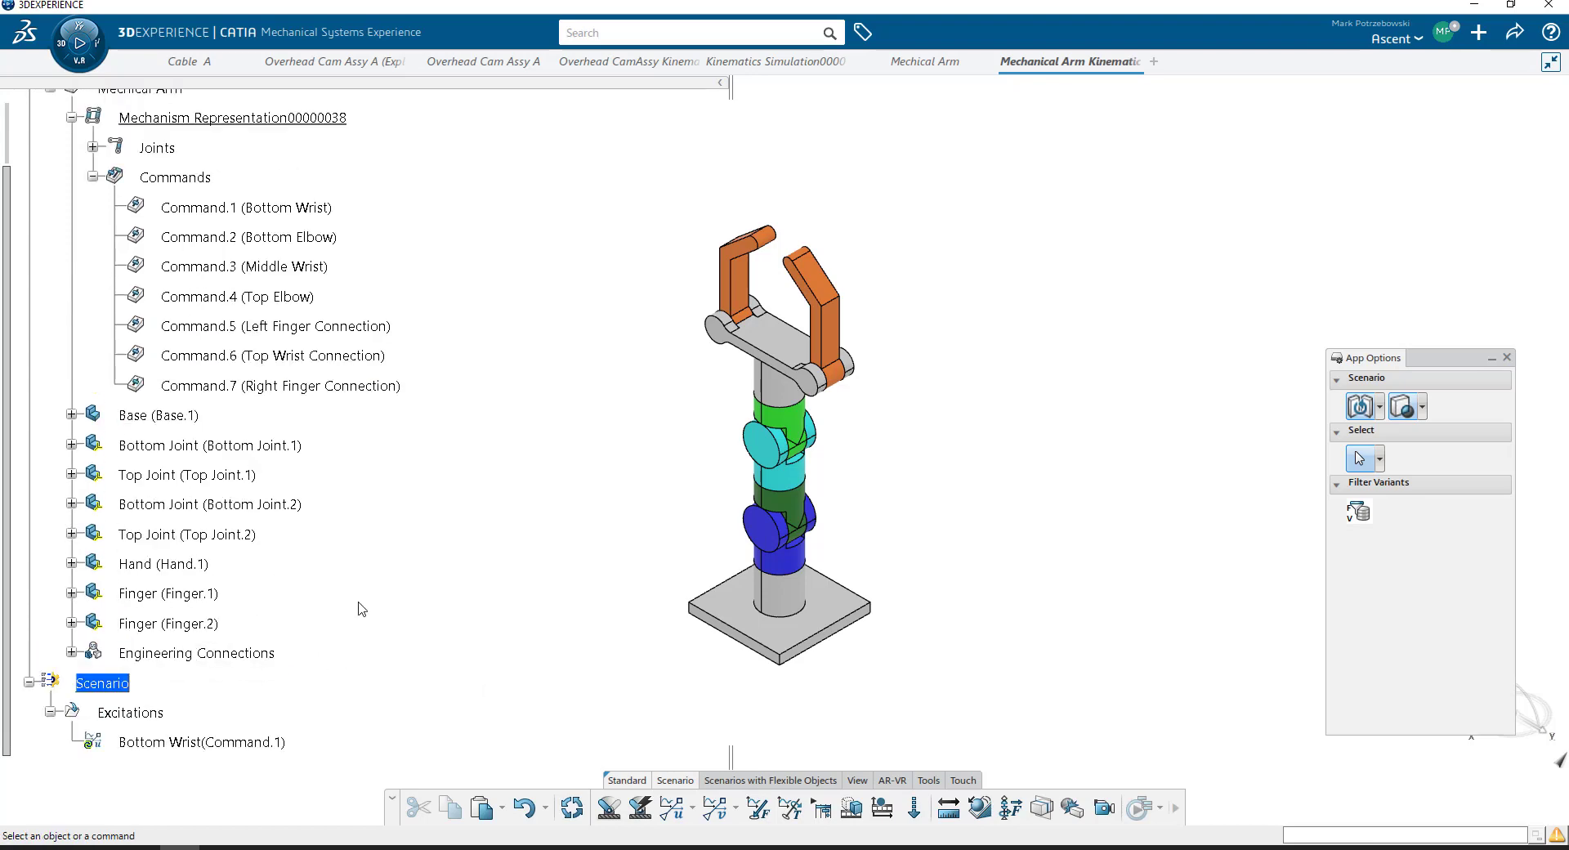
pyautogui.click(675, 813)
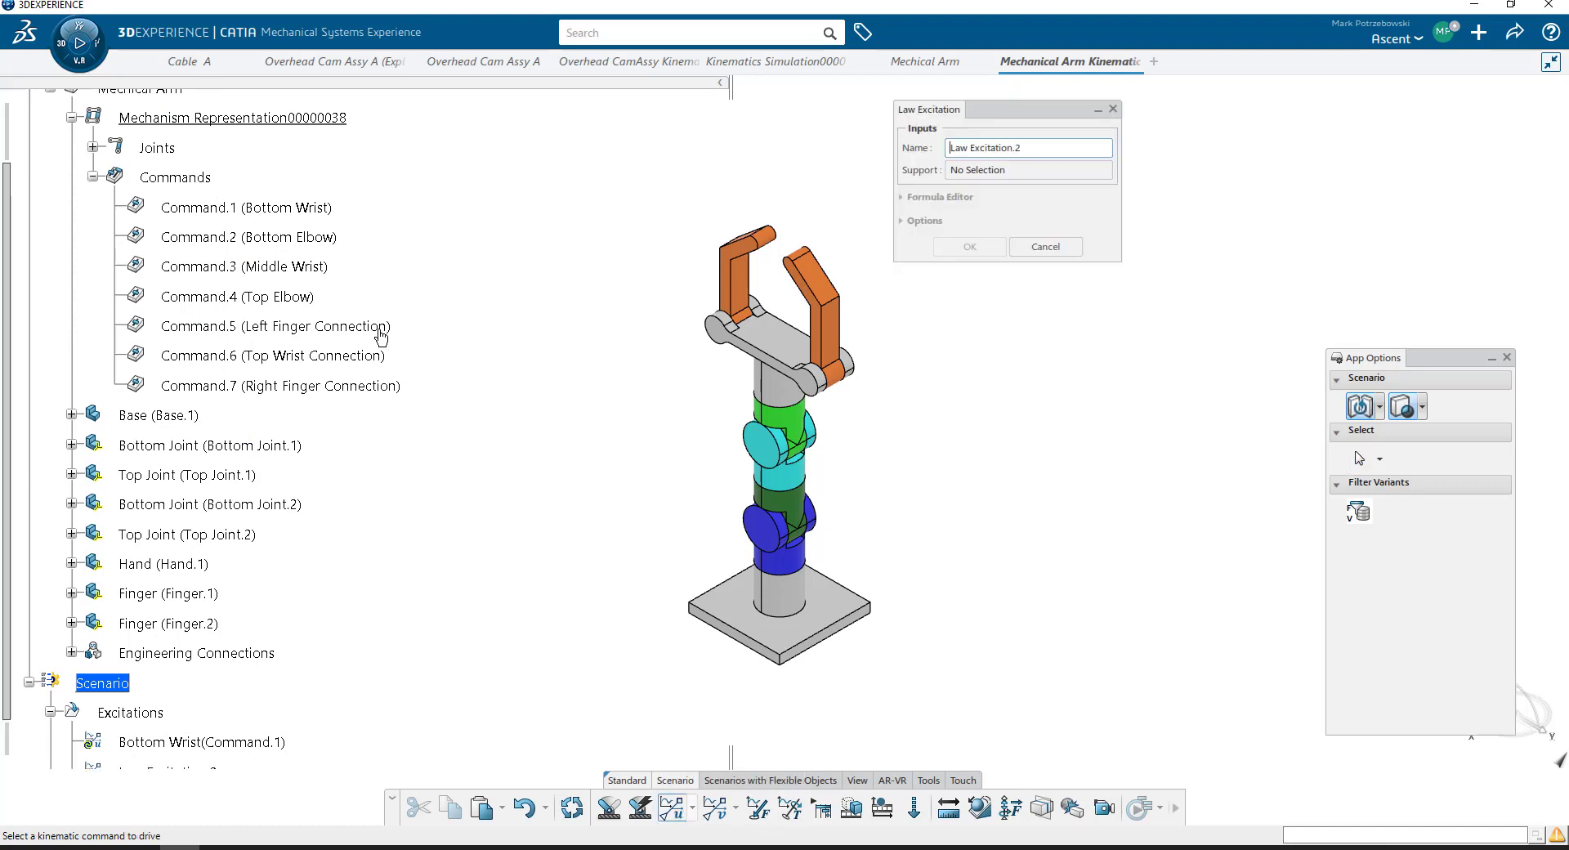
pyautogui.click(300, 238)
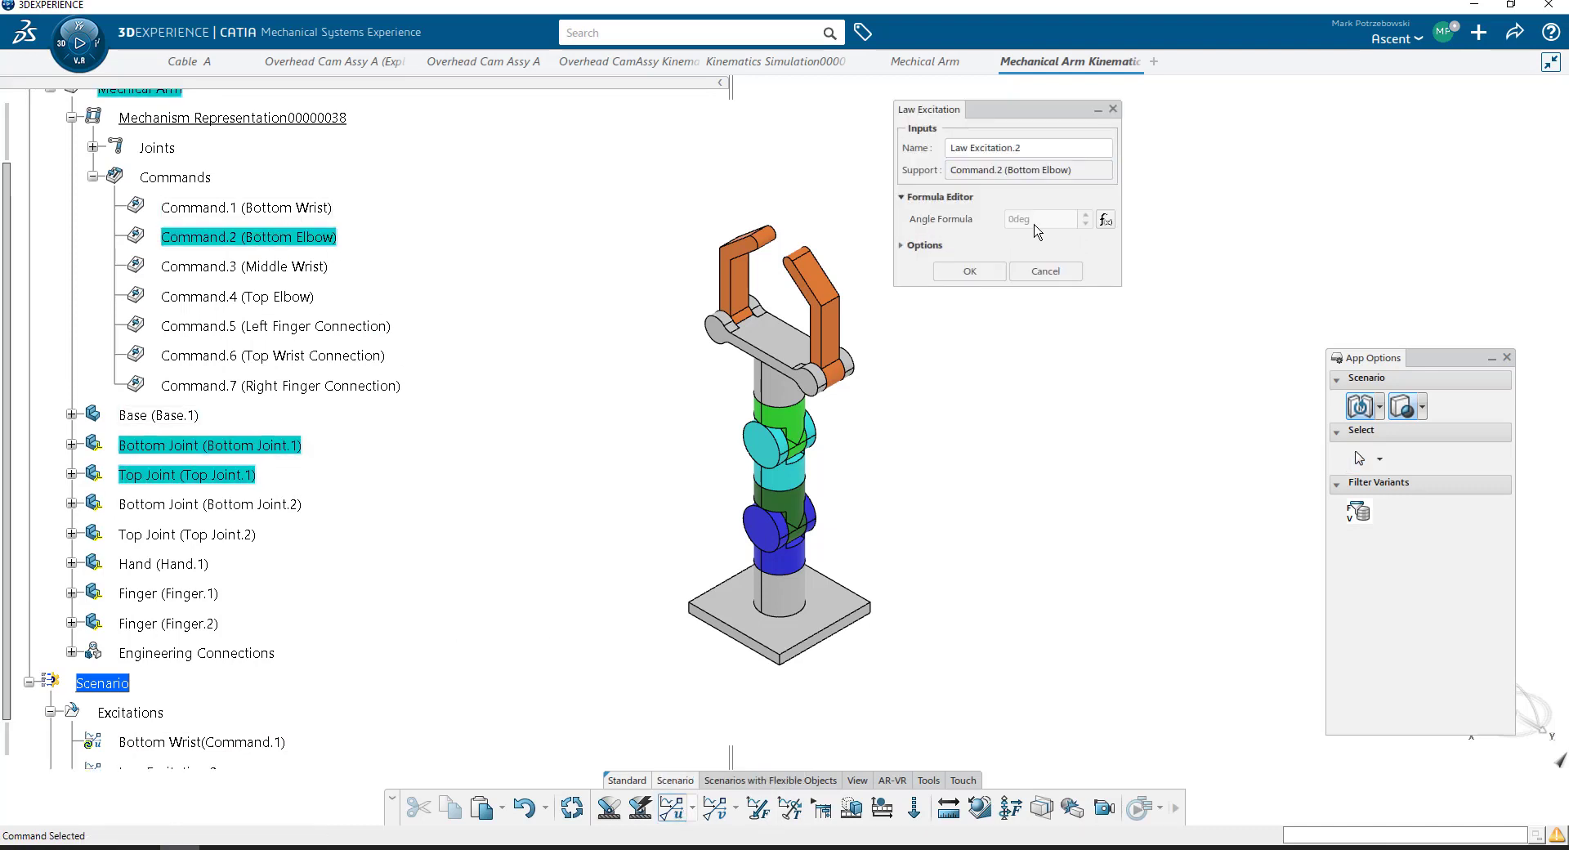
pyautogui.tripleClick(1087, 148)
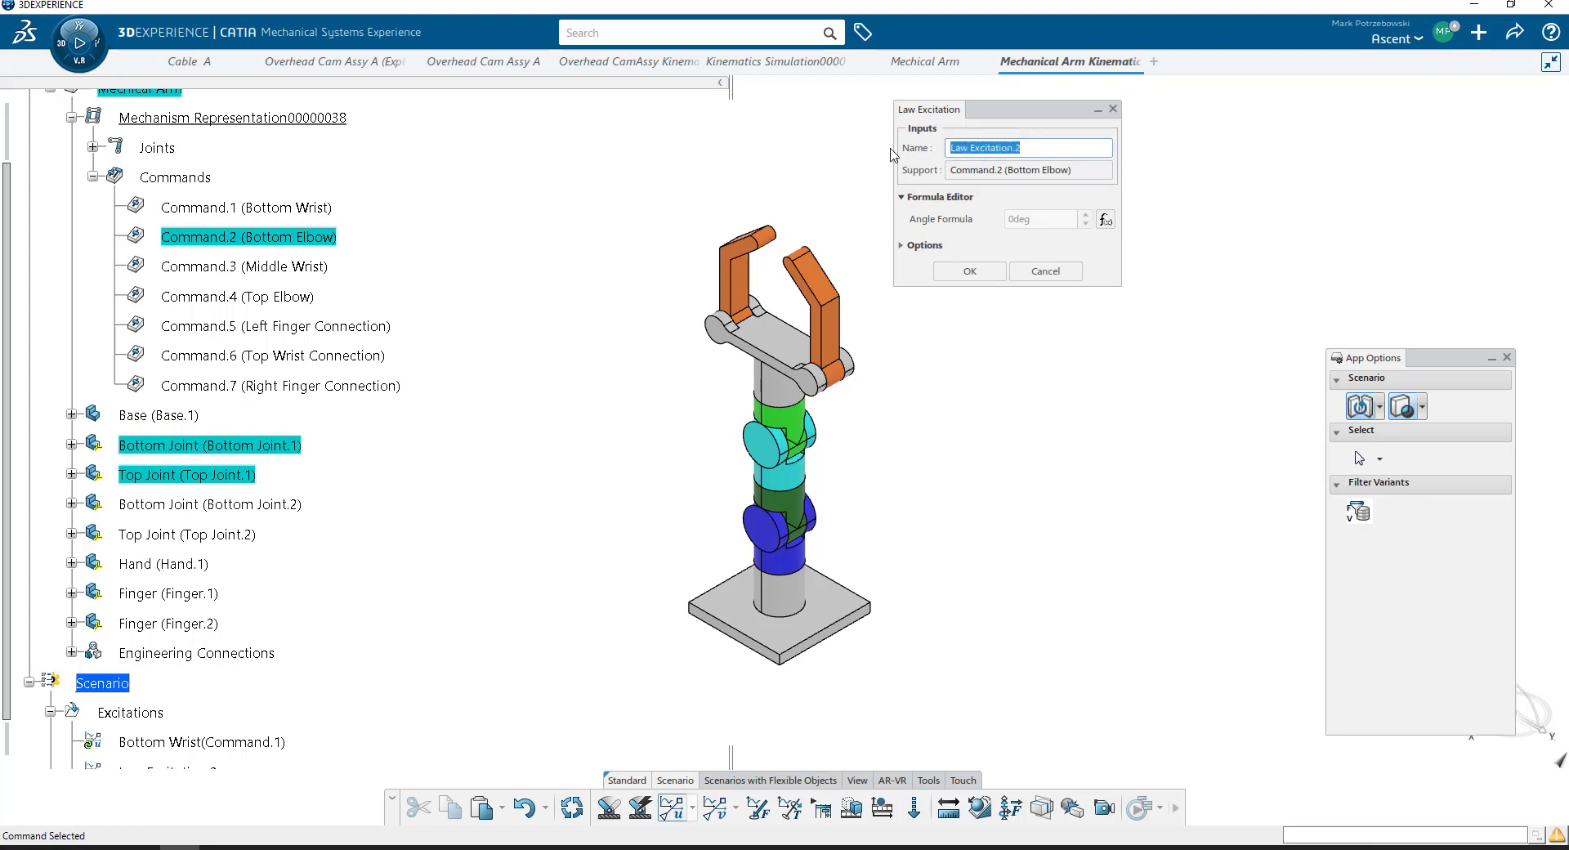
pyautogui.write('T')
pyautogui.write('ottom Elbow')
pyautogui.click(968, 270)
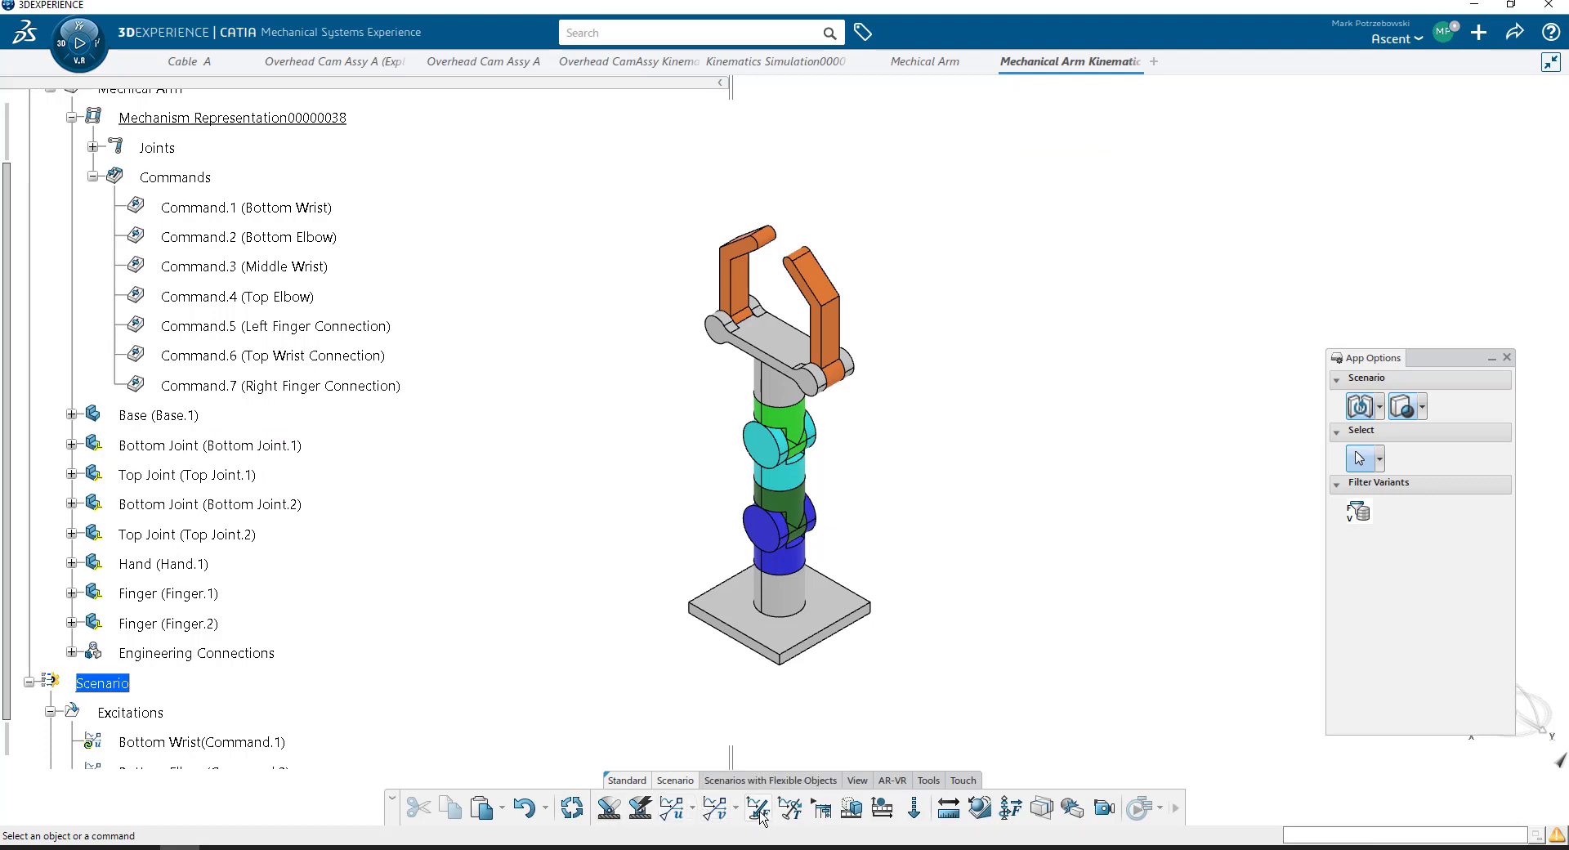
# Step: Add a law excitation driving Command.3 named Middle Wrist
pyautogui.click(670, 809)
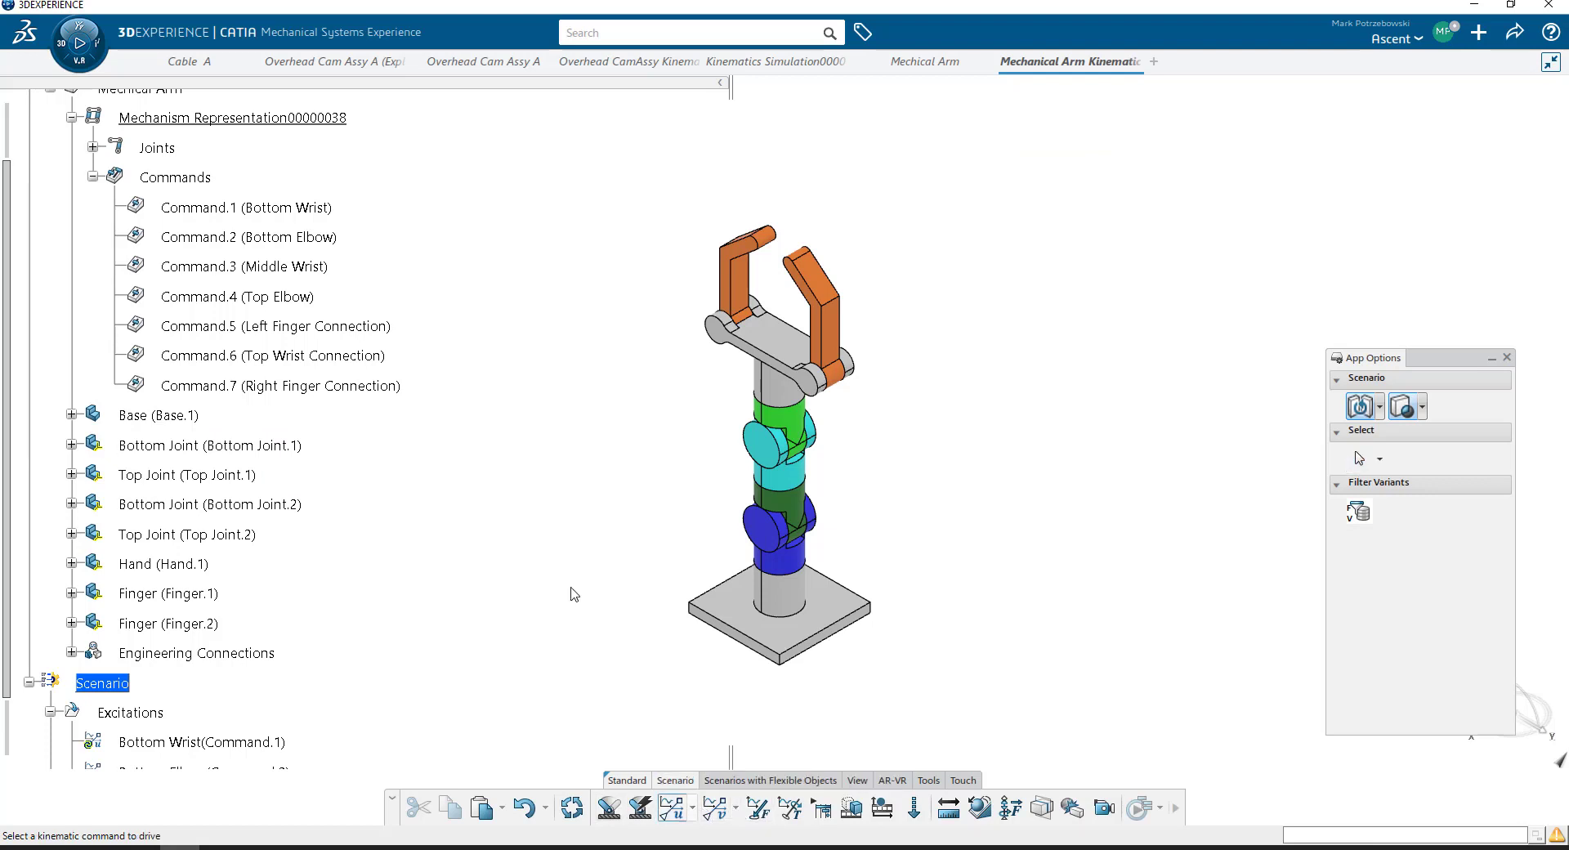
pyautogui.click(282, 266)
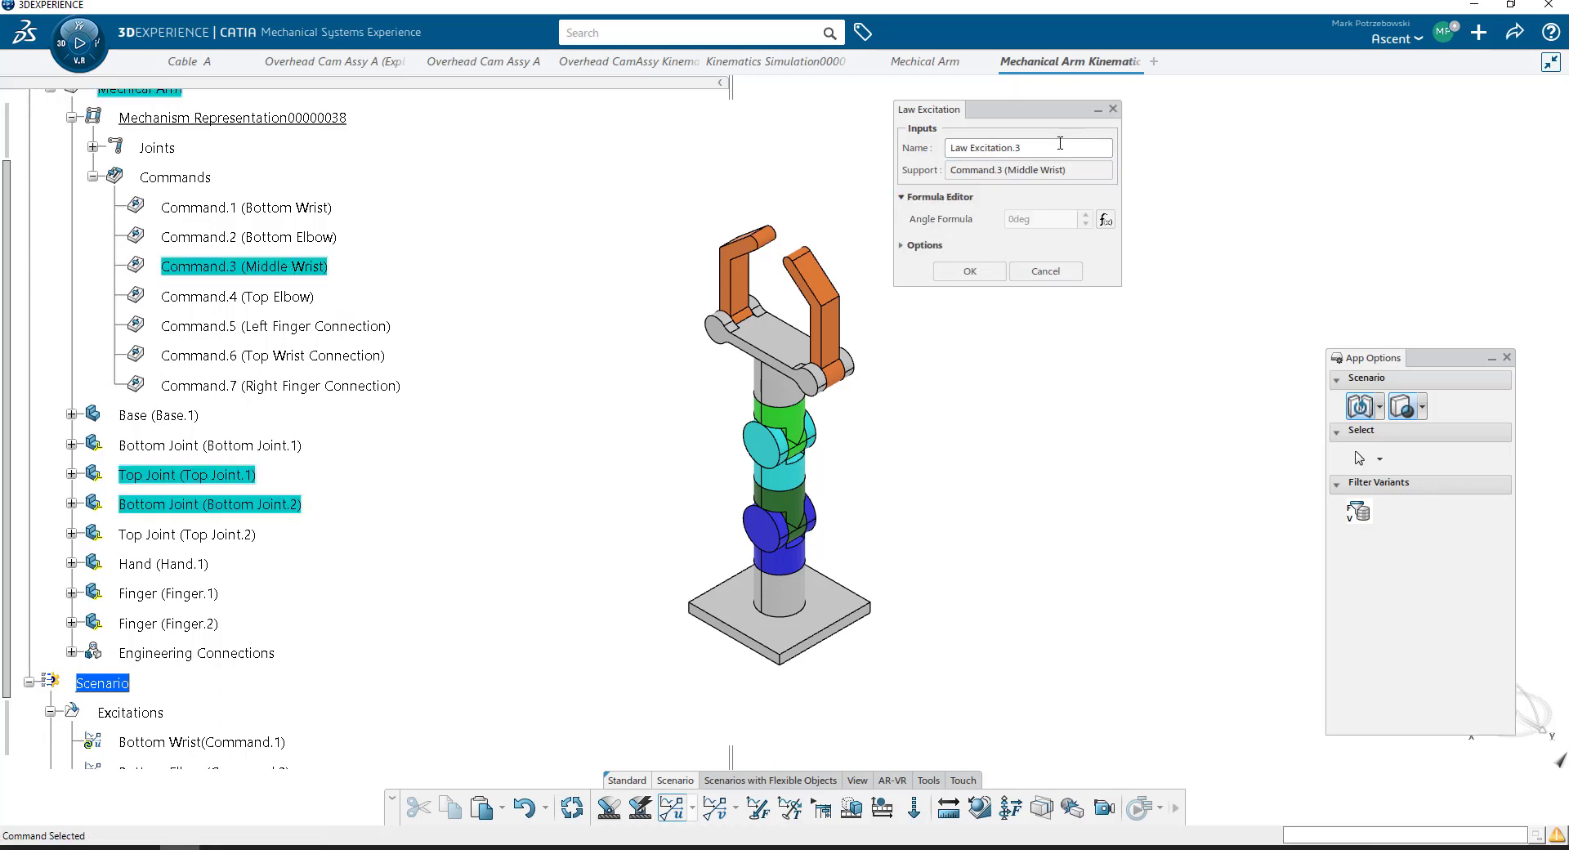
pyautogui.write('Middle Wrist')
pyautogui.click(934, 267)
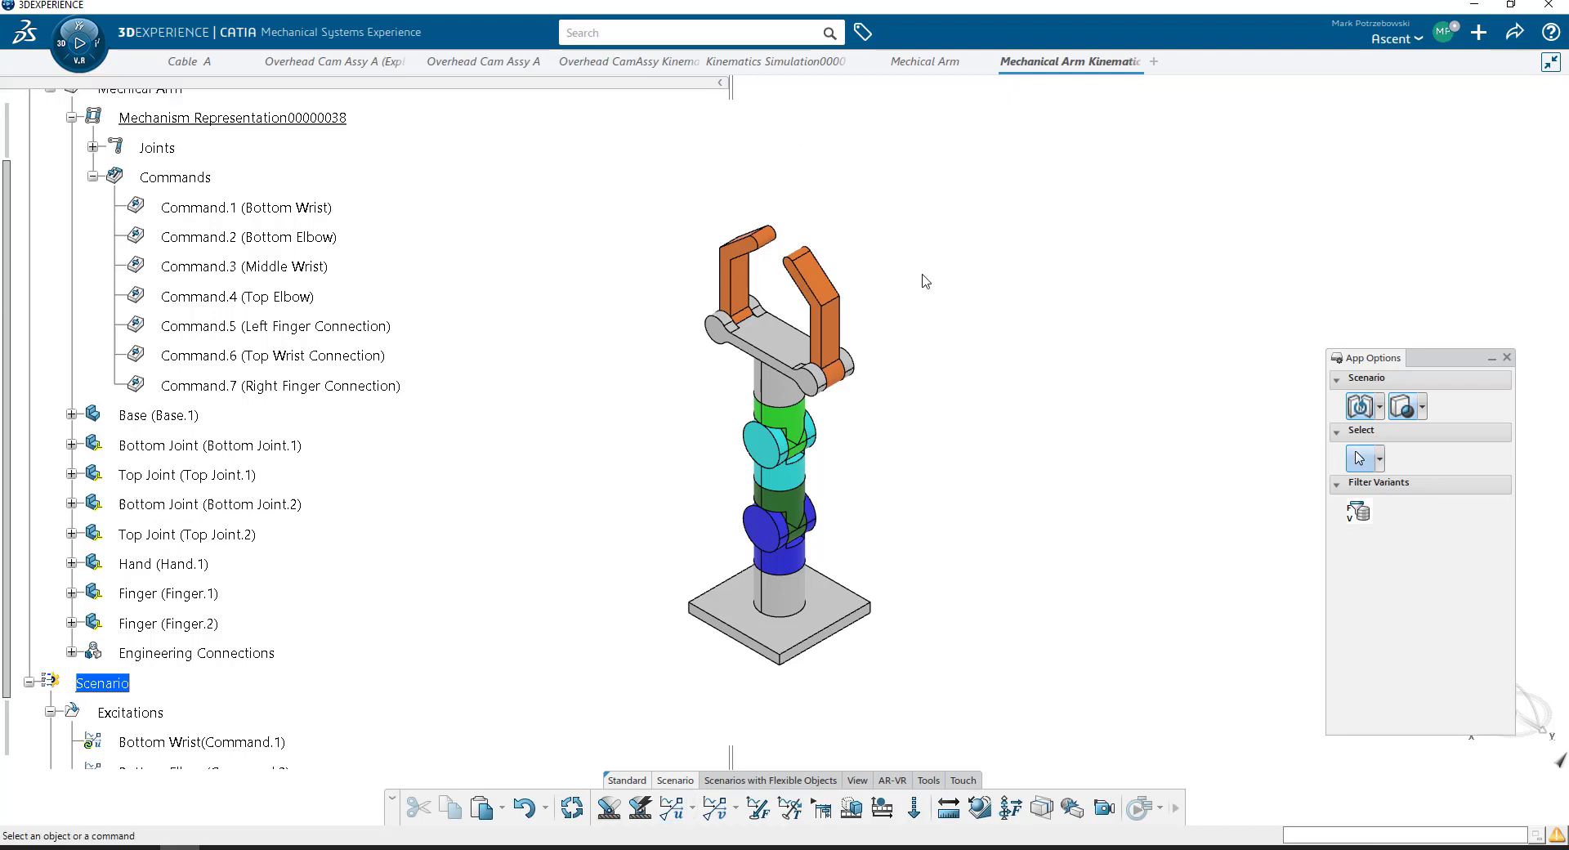
# Step: Add a law excitation driving Command.4 named Top Elbow
pyautogui.click(694, 812)
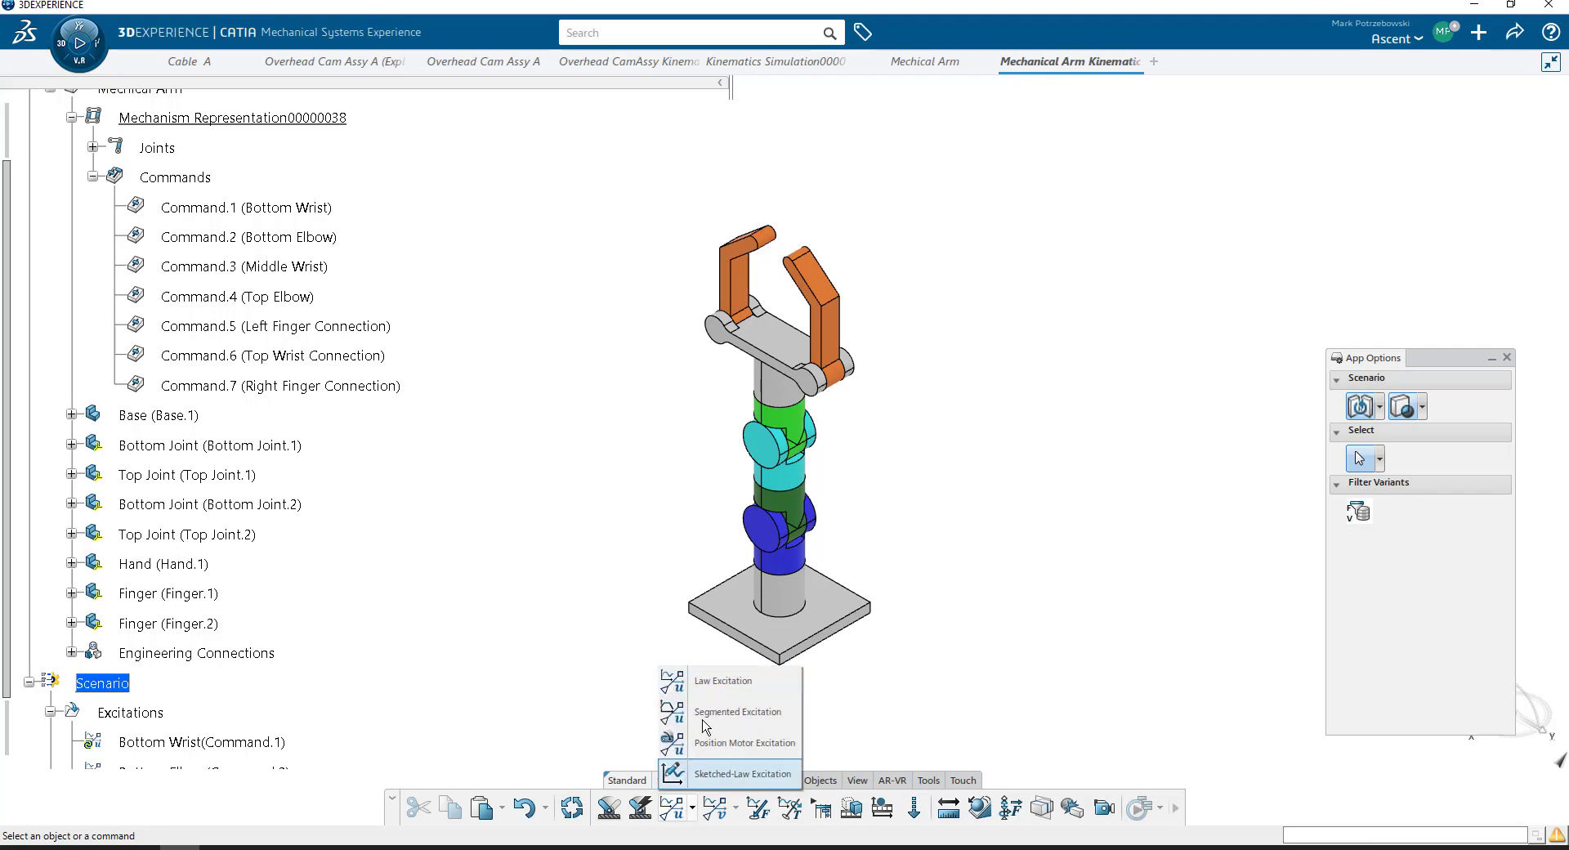
pyautogui.click(676, 680)
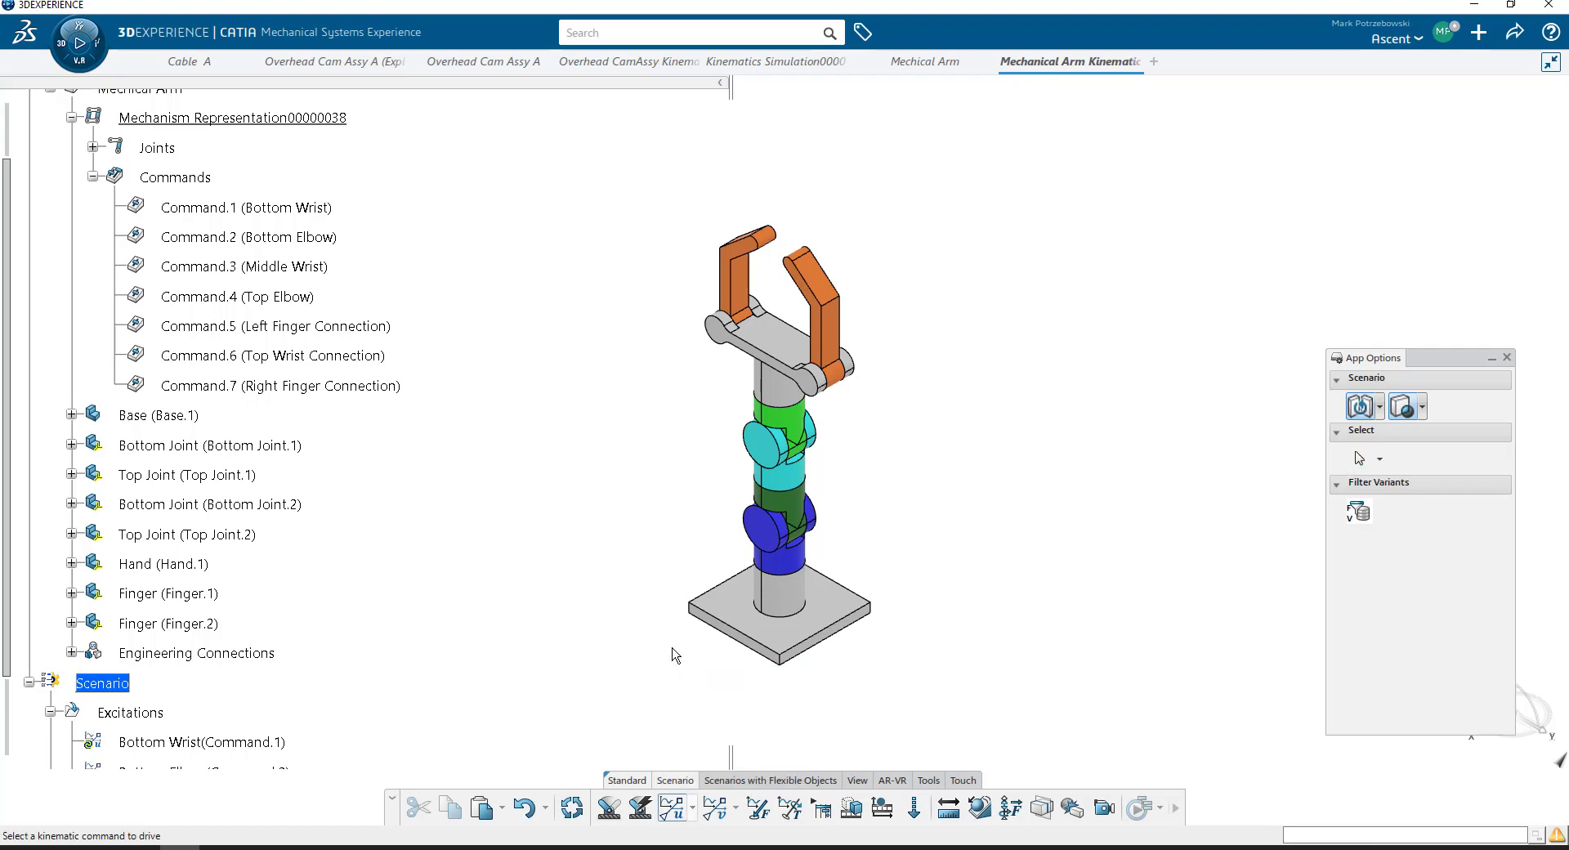
pyautogui.scroll(-2, 255, 501)
pyautogui.scroll(1, 277, 613)
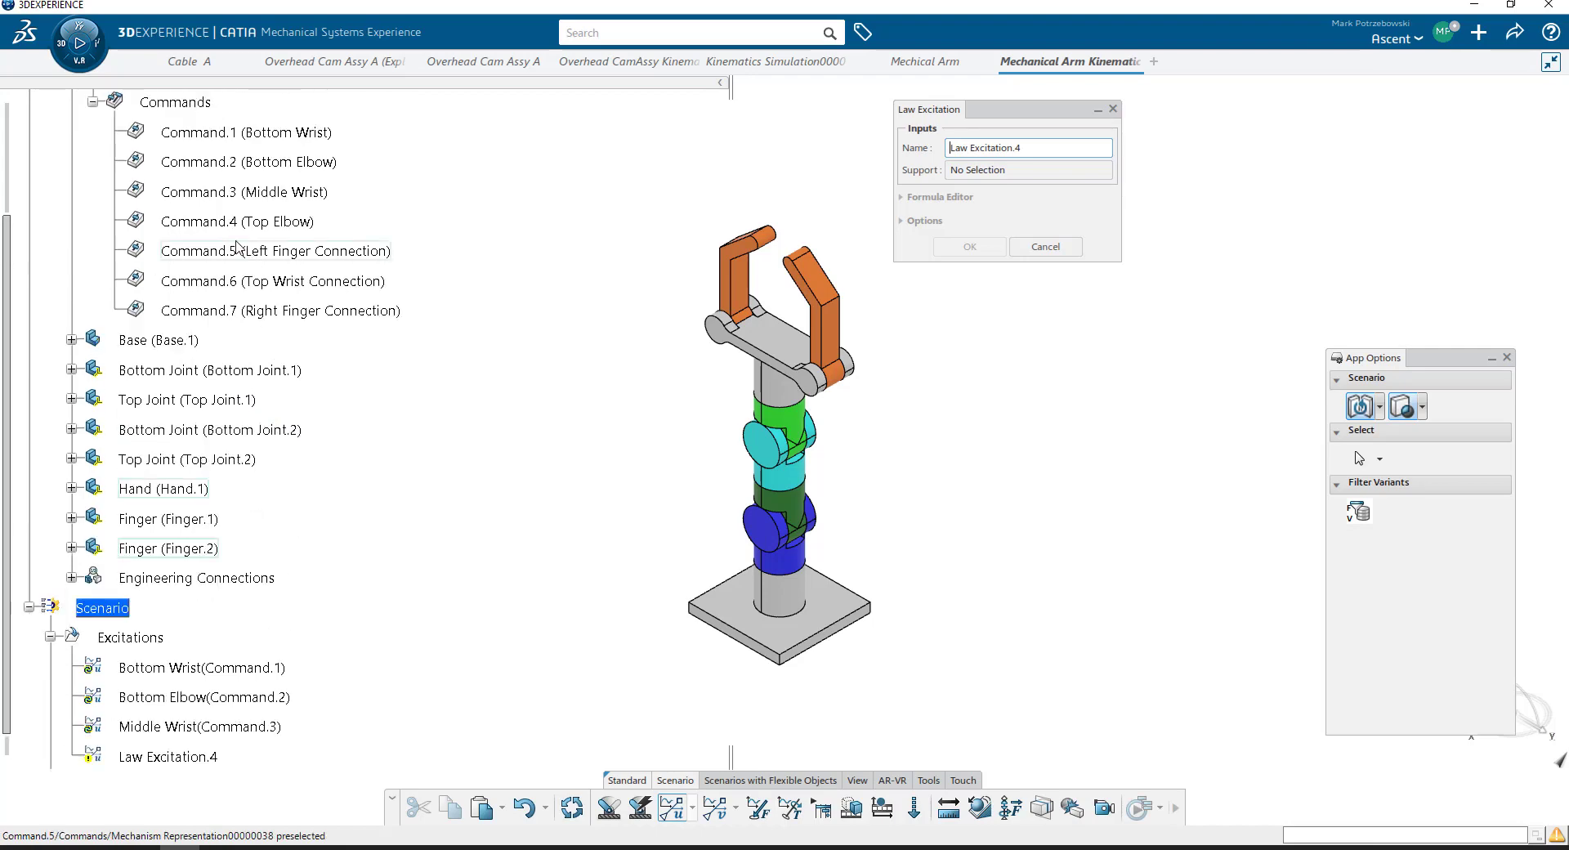
pyautogui.click(233, 221)
pyautogui.tripleClick(1040, 144)
pyautogui.write('Top Elbow')
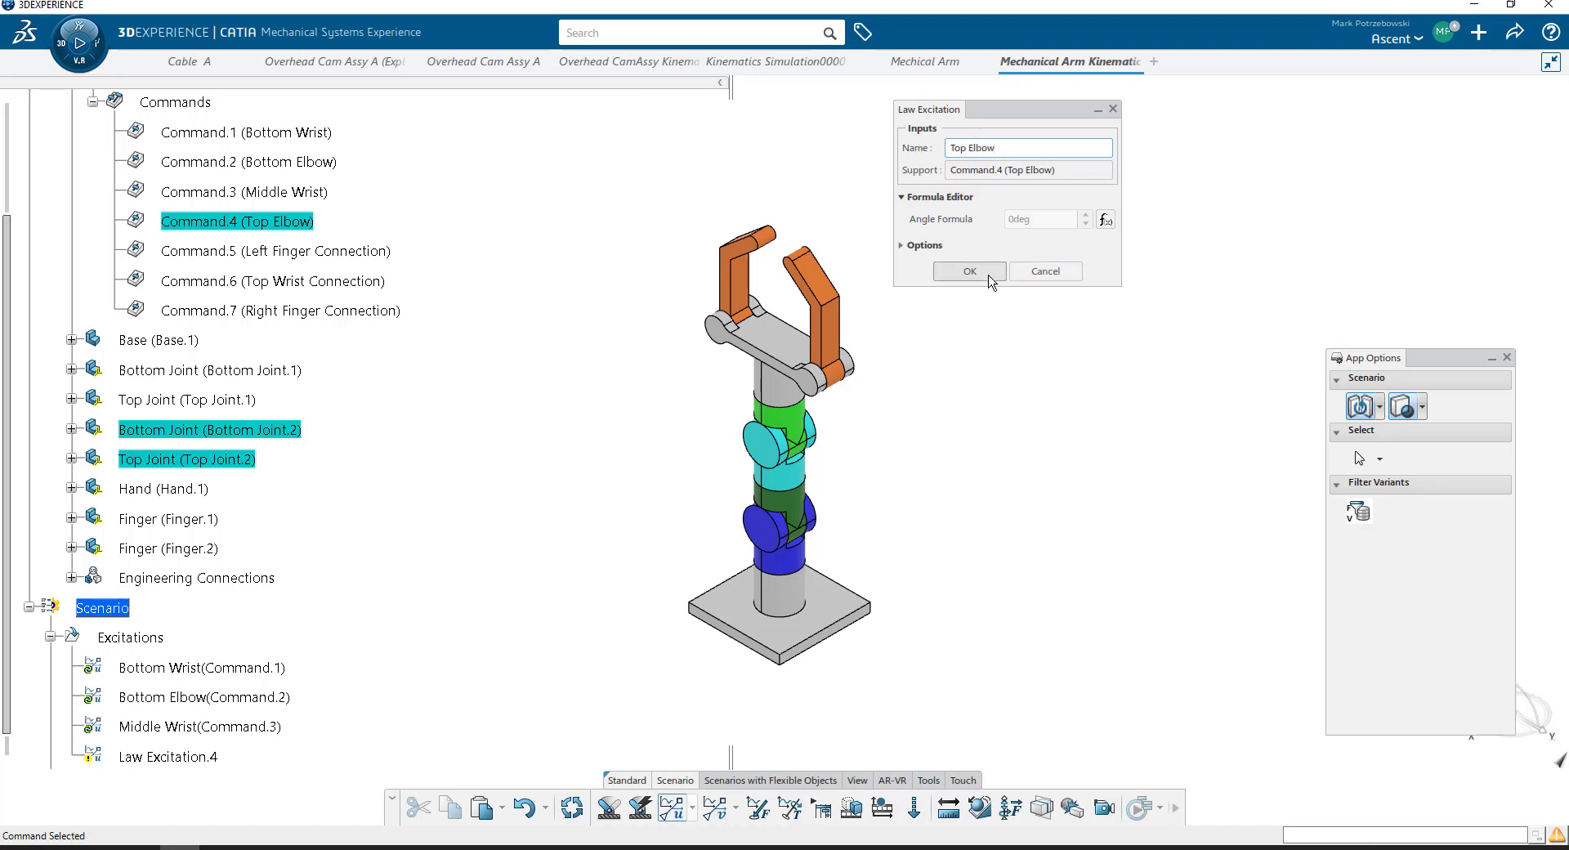
pyautogui.click(983, 276)
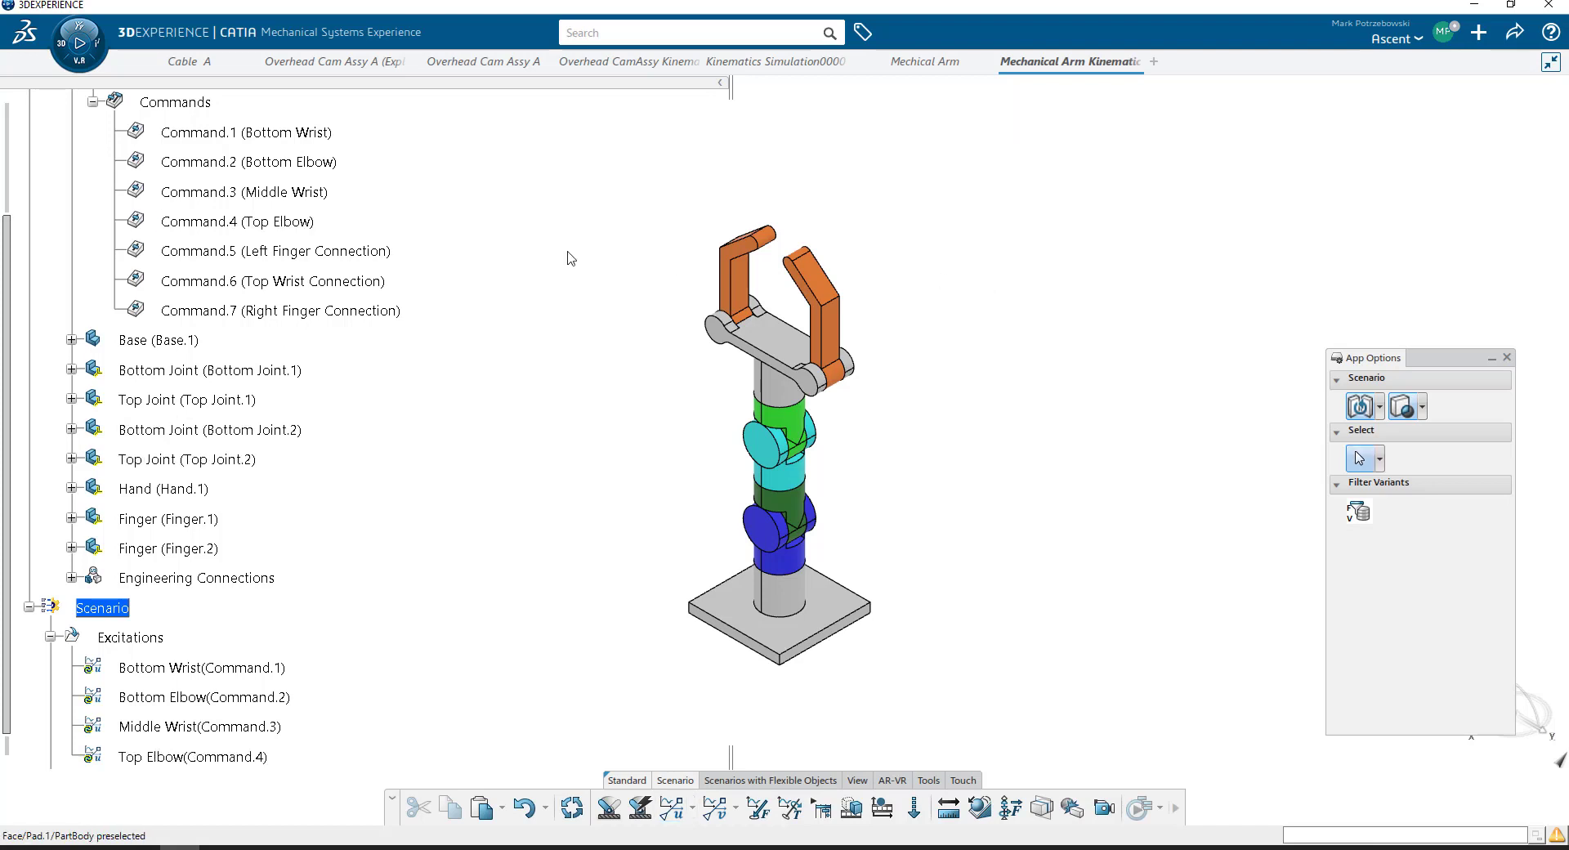
# Step: Add a law excitation driving Command.5 named Left Finger
pyautogui.click(685, 813)
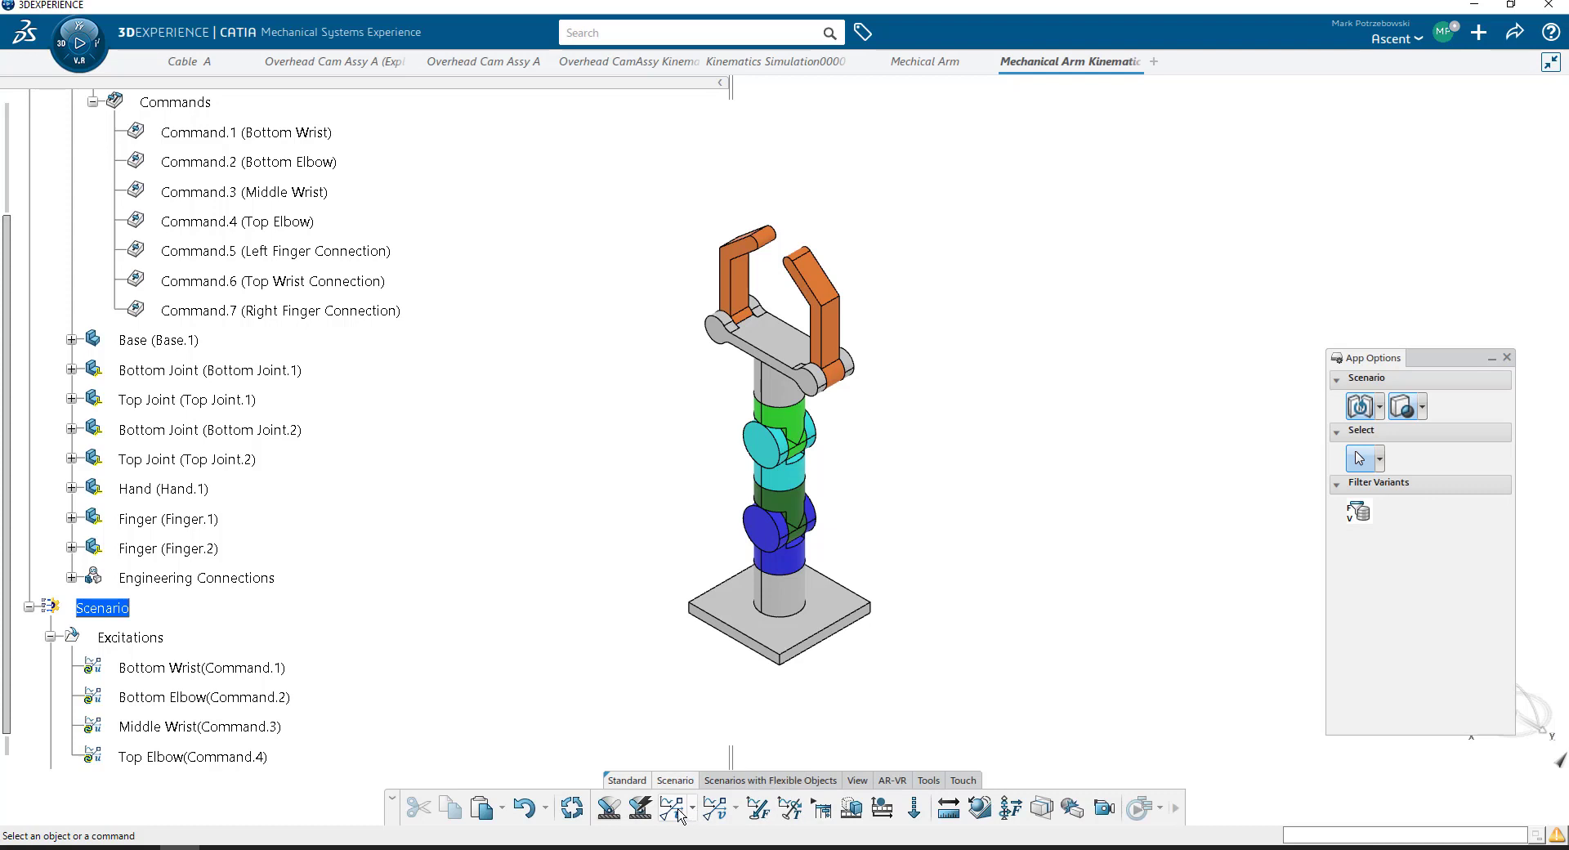
pyautogui.click(301, 252)
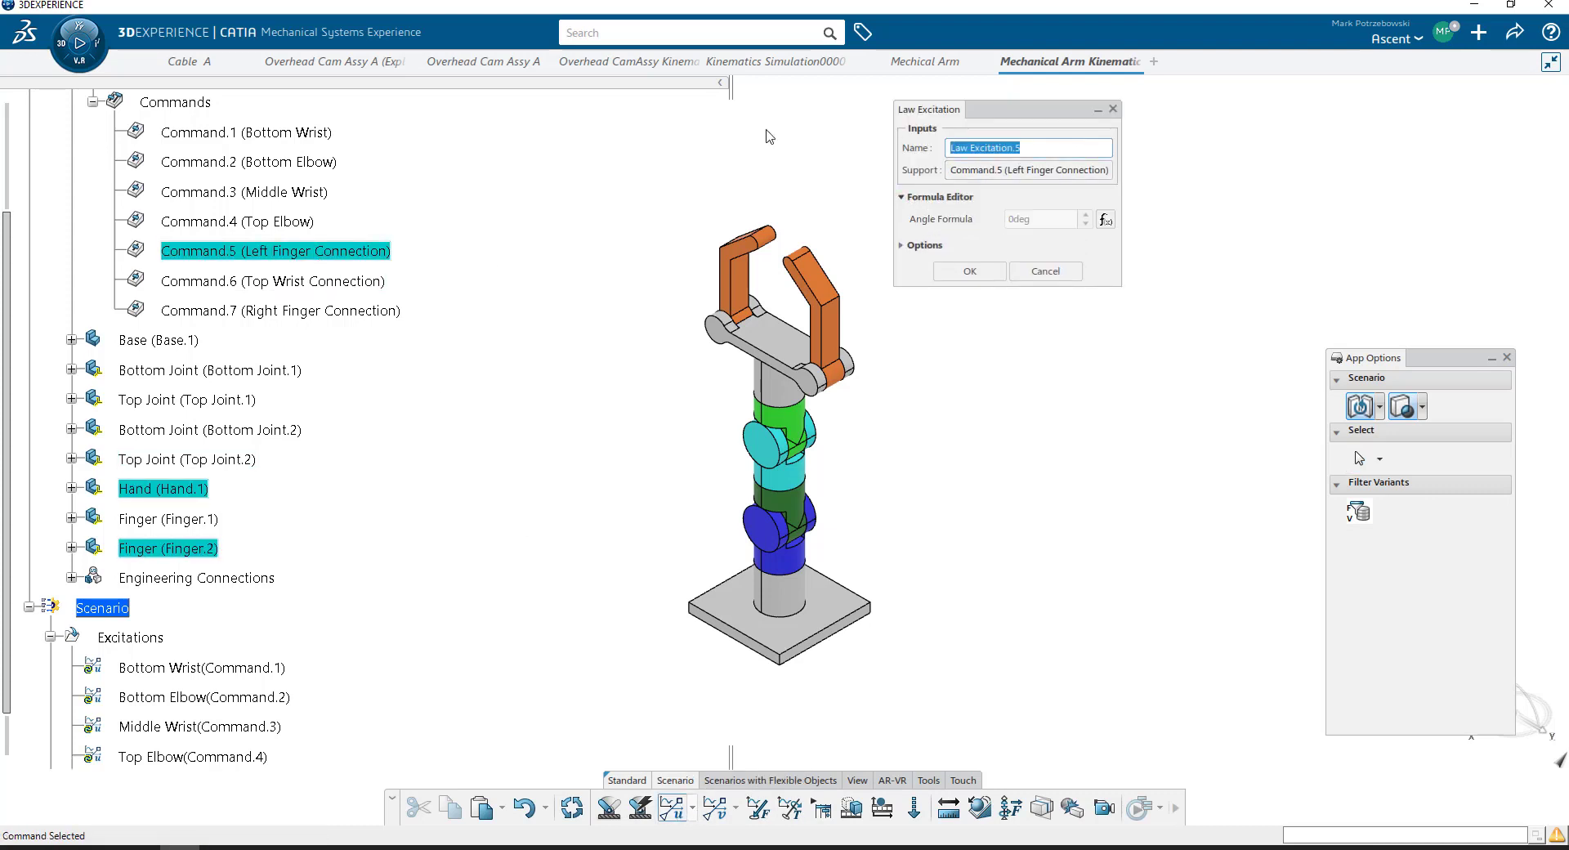
pyautogui.write('Left Finger')
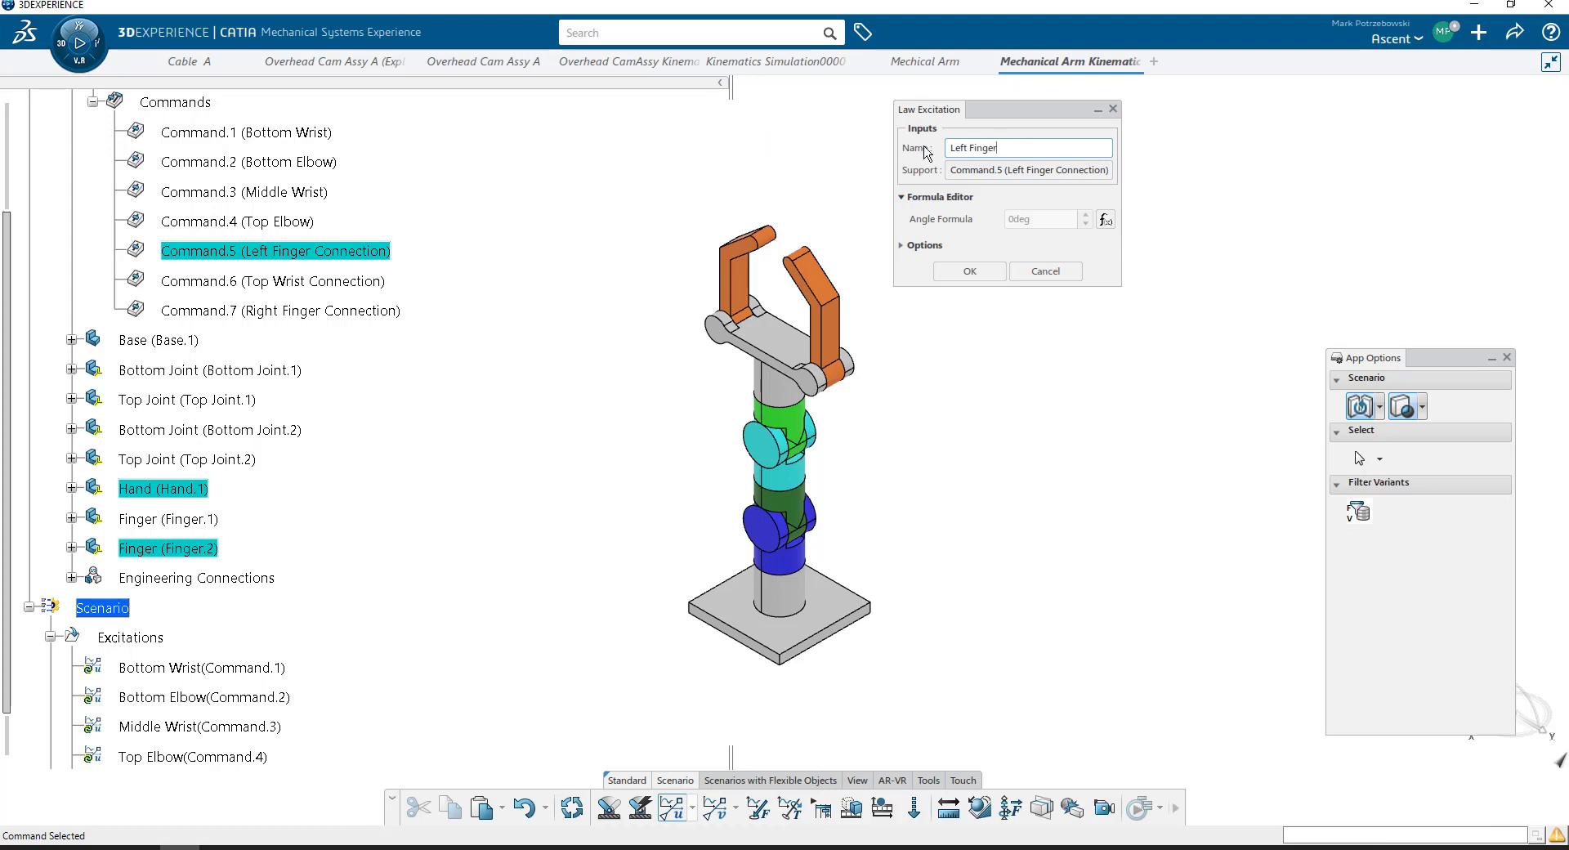
pyautogui.click(970, 273)
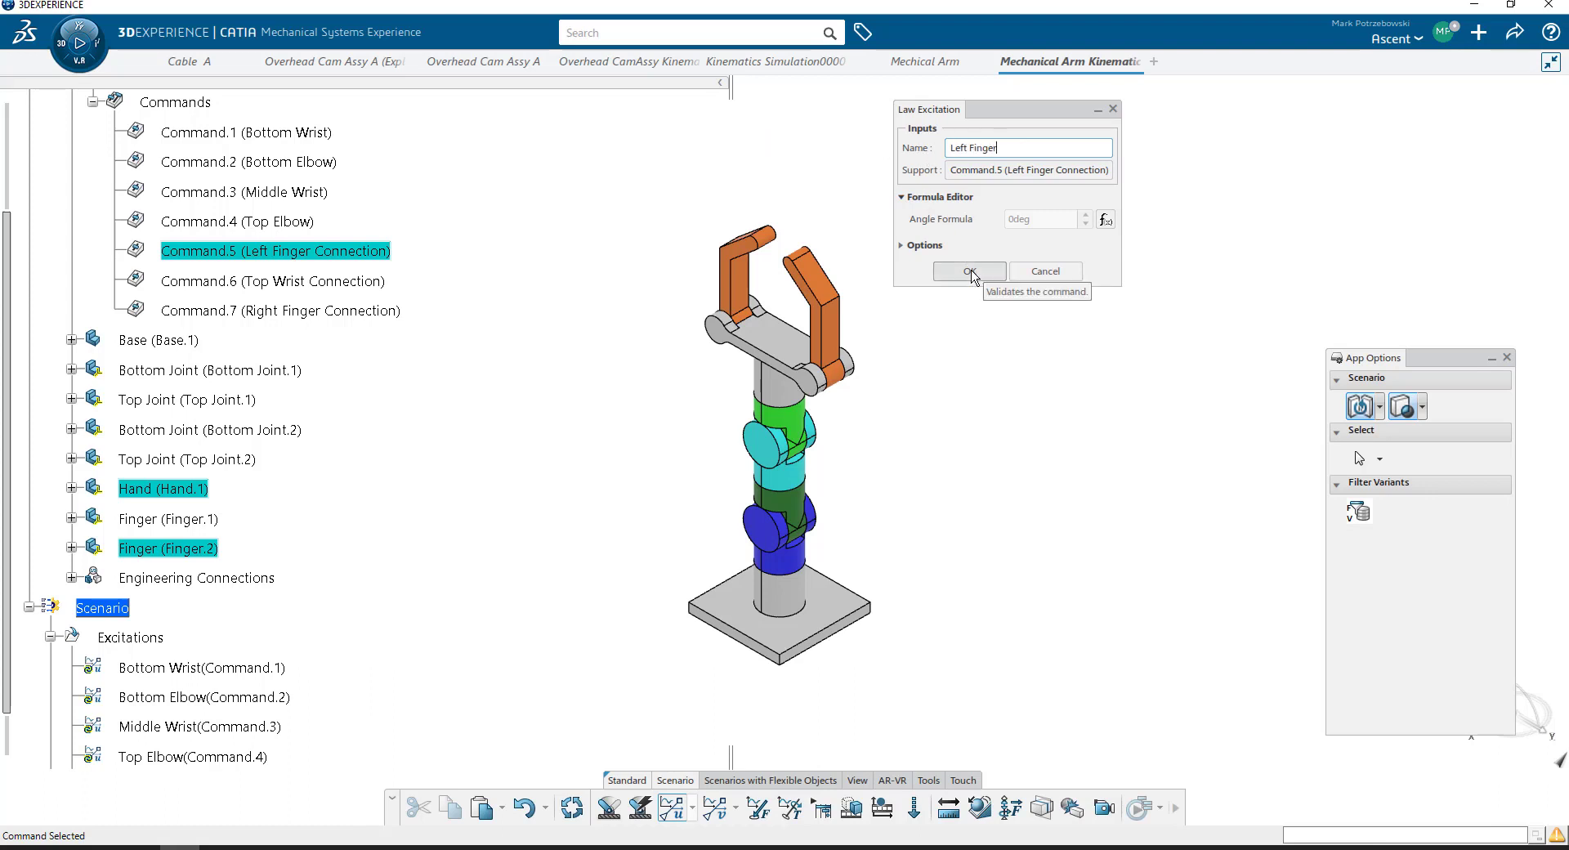
pyautogui.click(970, 272)
# Step: Add a law excitation driving Command.6 named Top Wrist
pyautogui.click(237, 281)
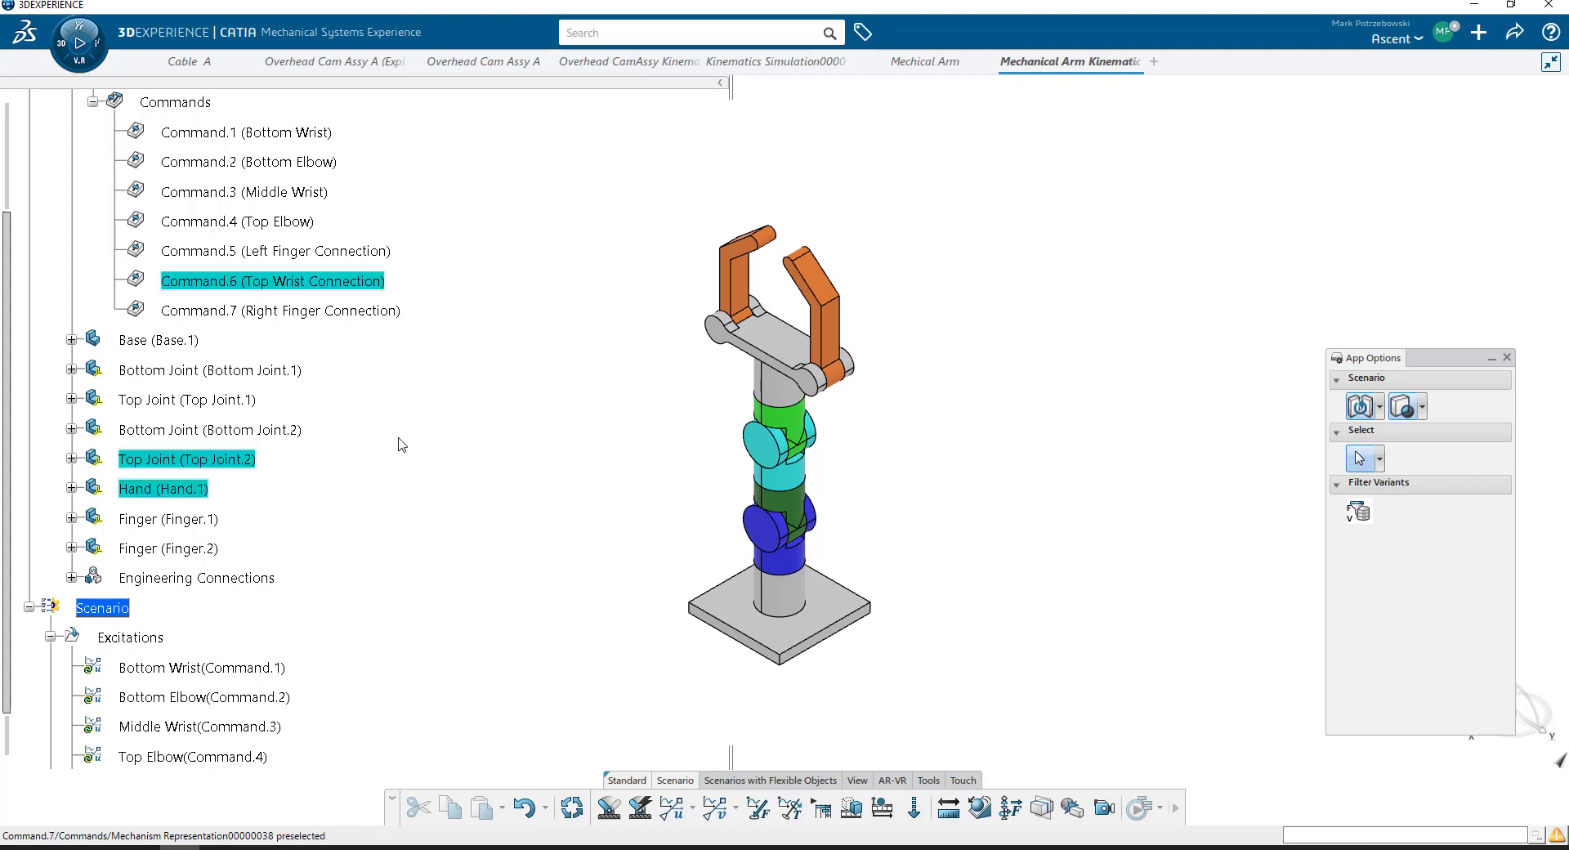
pyautogui.click(661, 807)
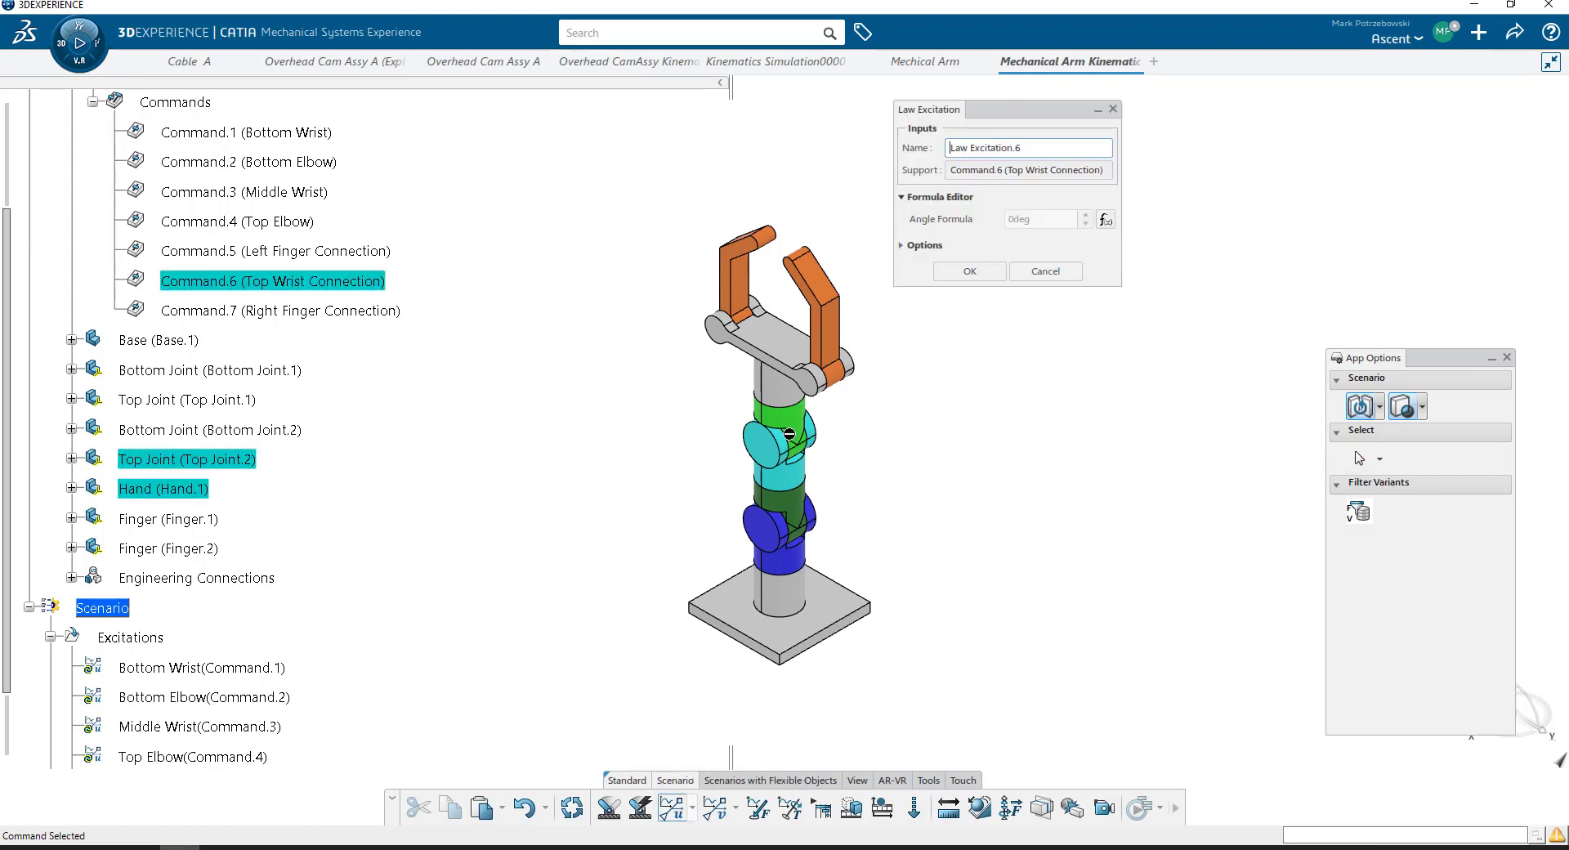
pyautogui.tripleClick(1013, 154)
pyautogui.press('Home')
pyautogui.write('W')
pyautogui.press('BackSpace')
pyautogui.write('Top Wrist')
pyautogui.press('Delete')
pyautogui.click(970, 272)
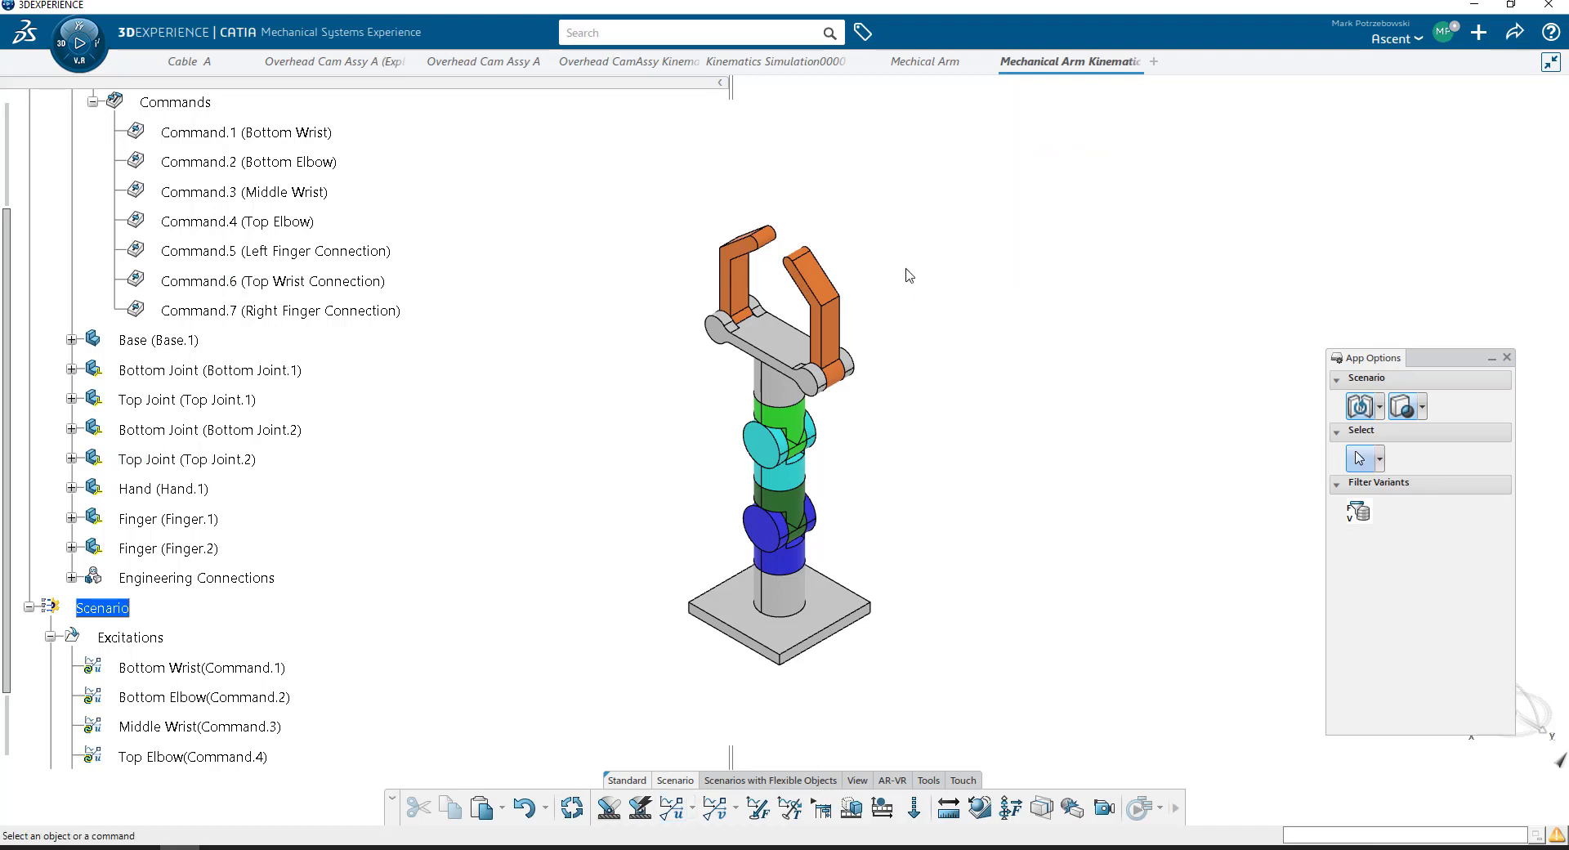
# Step: Check Command.7's properties, then add a law excitation driving it named Right Finger
pyautogui.rightClick(390, 312)
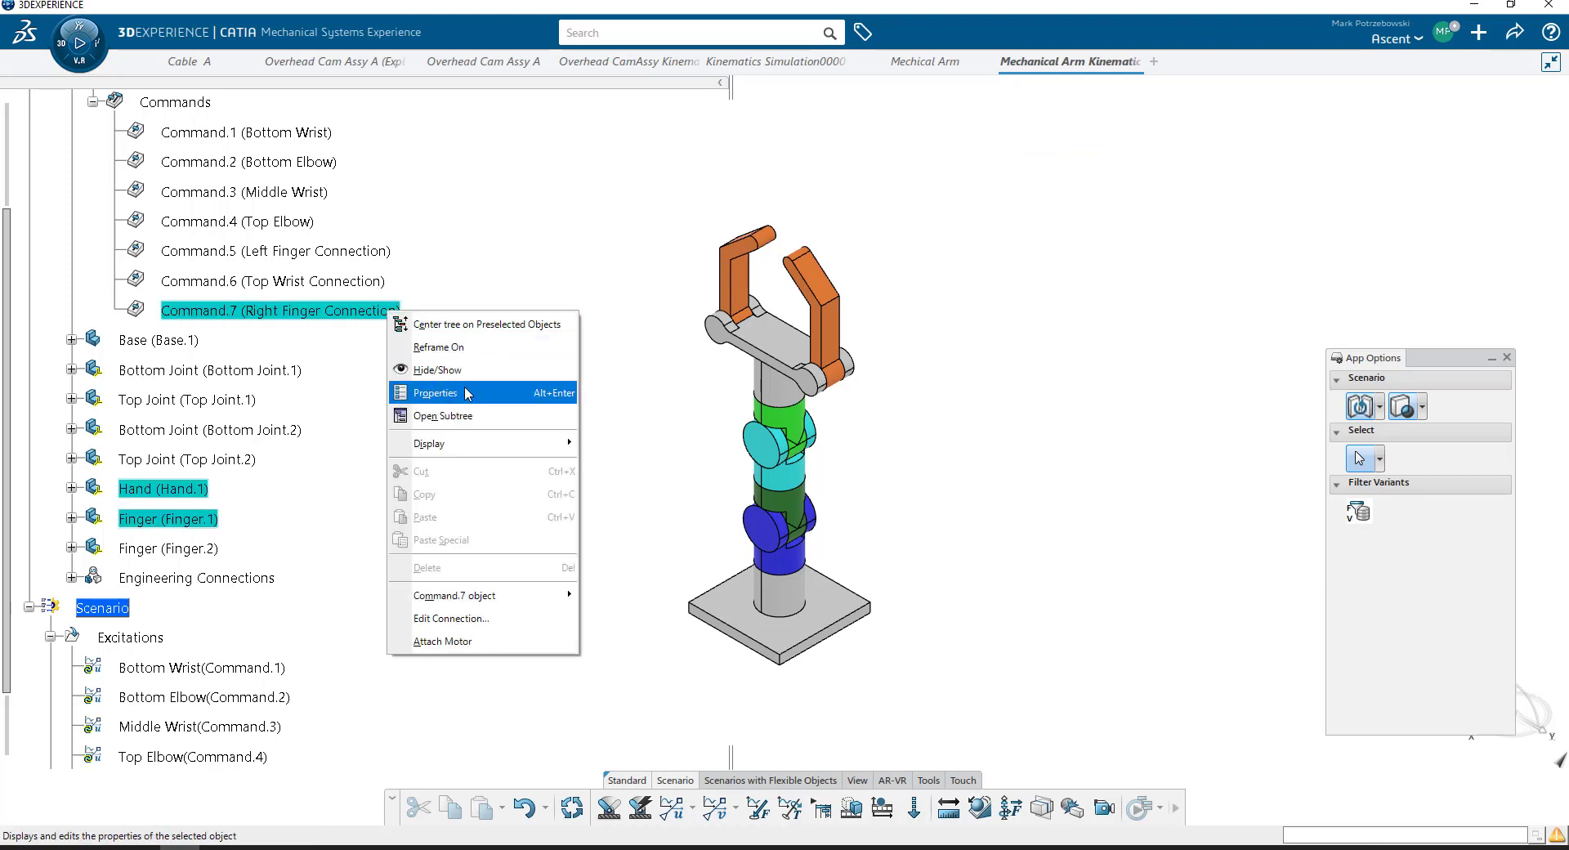
pyautogui.click(435, 393)
pyautogui.click(1365, 201)
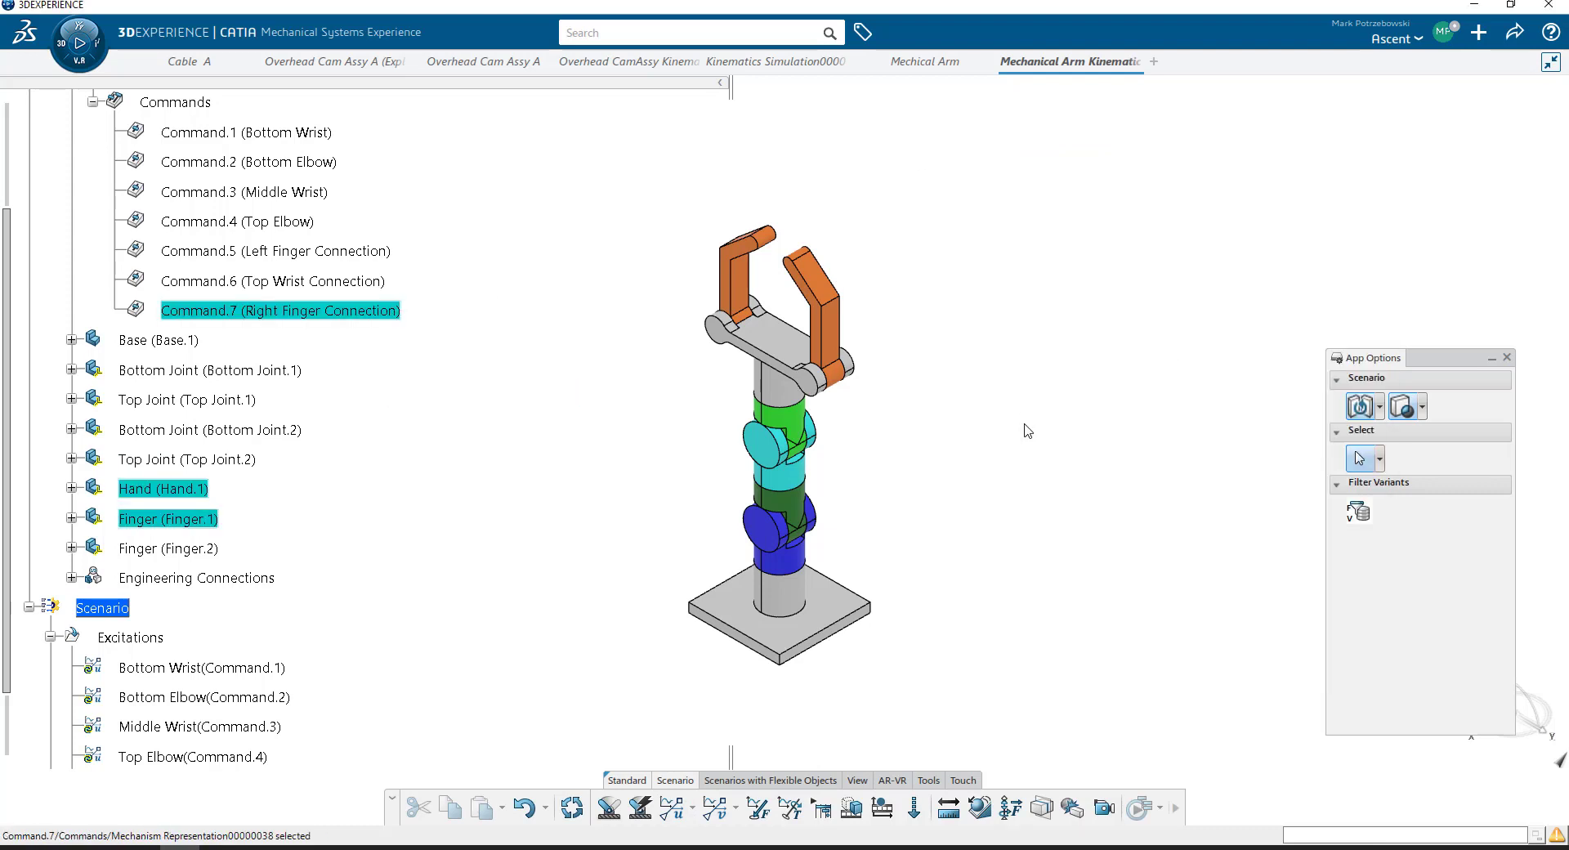
pyautogui.click(1032, 440)
pyautogui.click(676, 817)
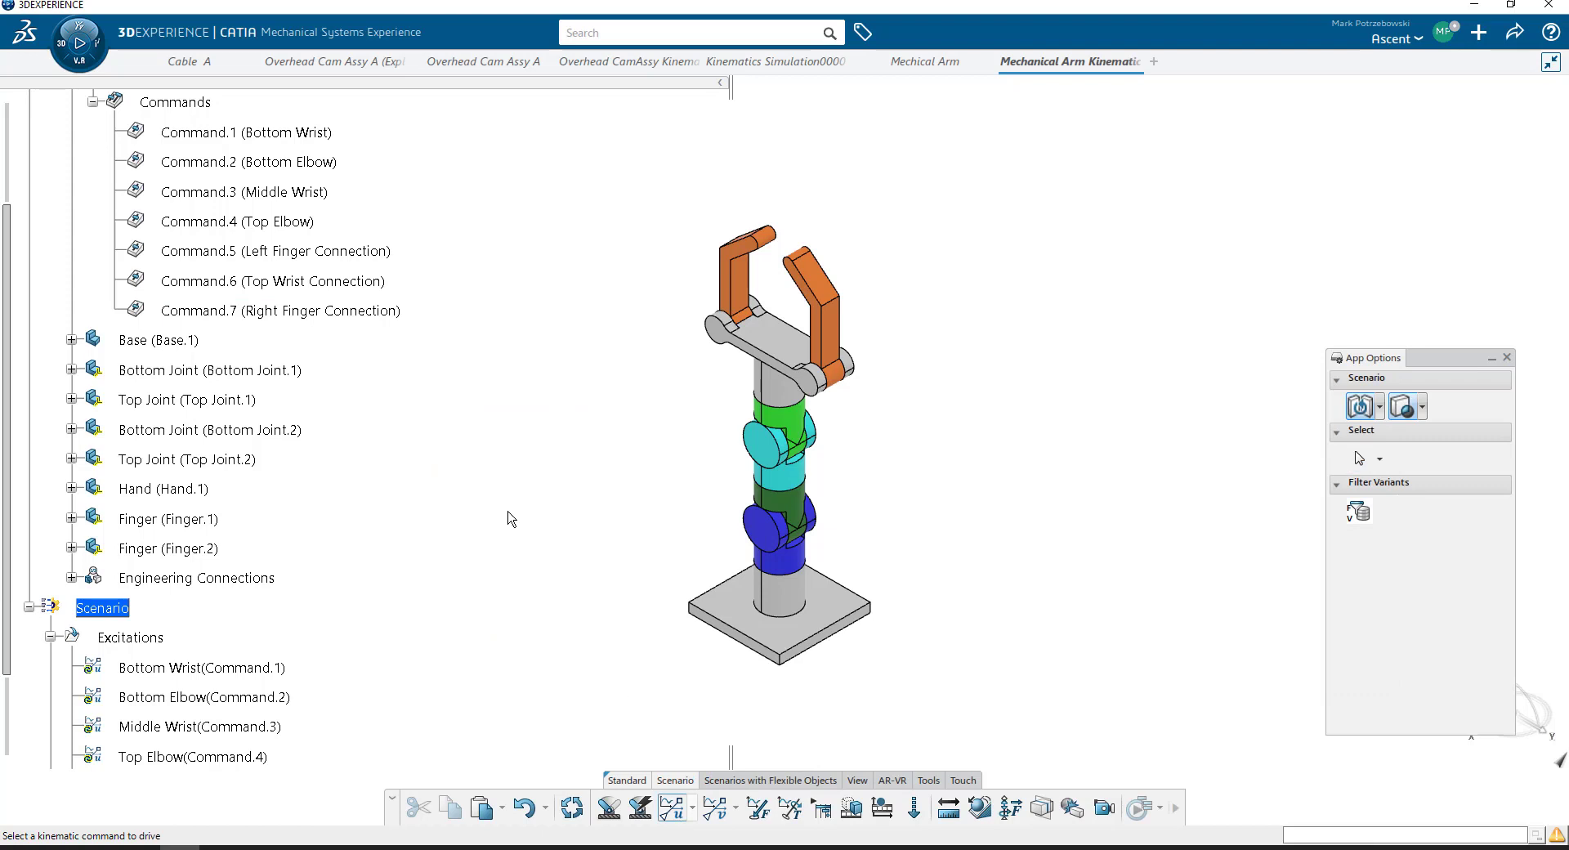
pyautogui.click(335, 311)
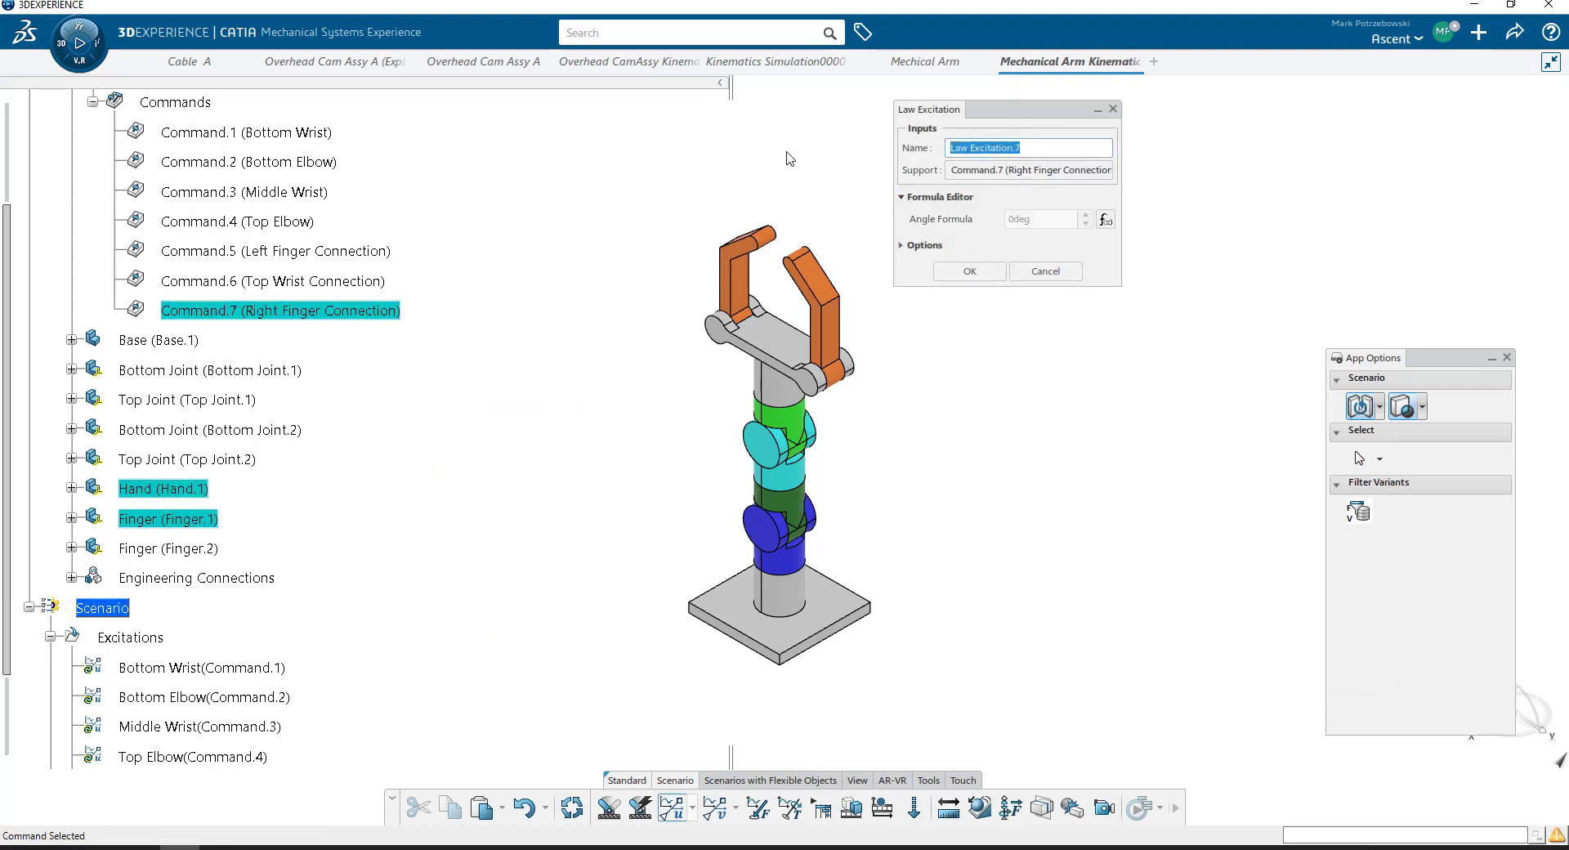
pyautogui.write('Right Finger')
pyautogui.click(970, 272)
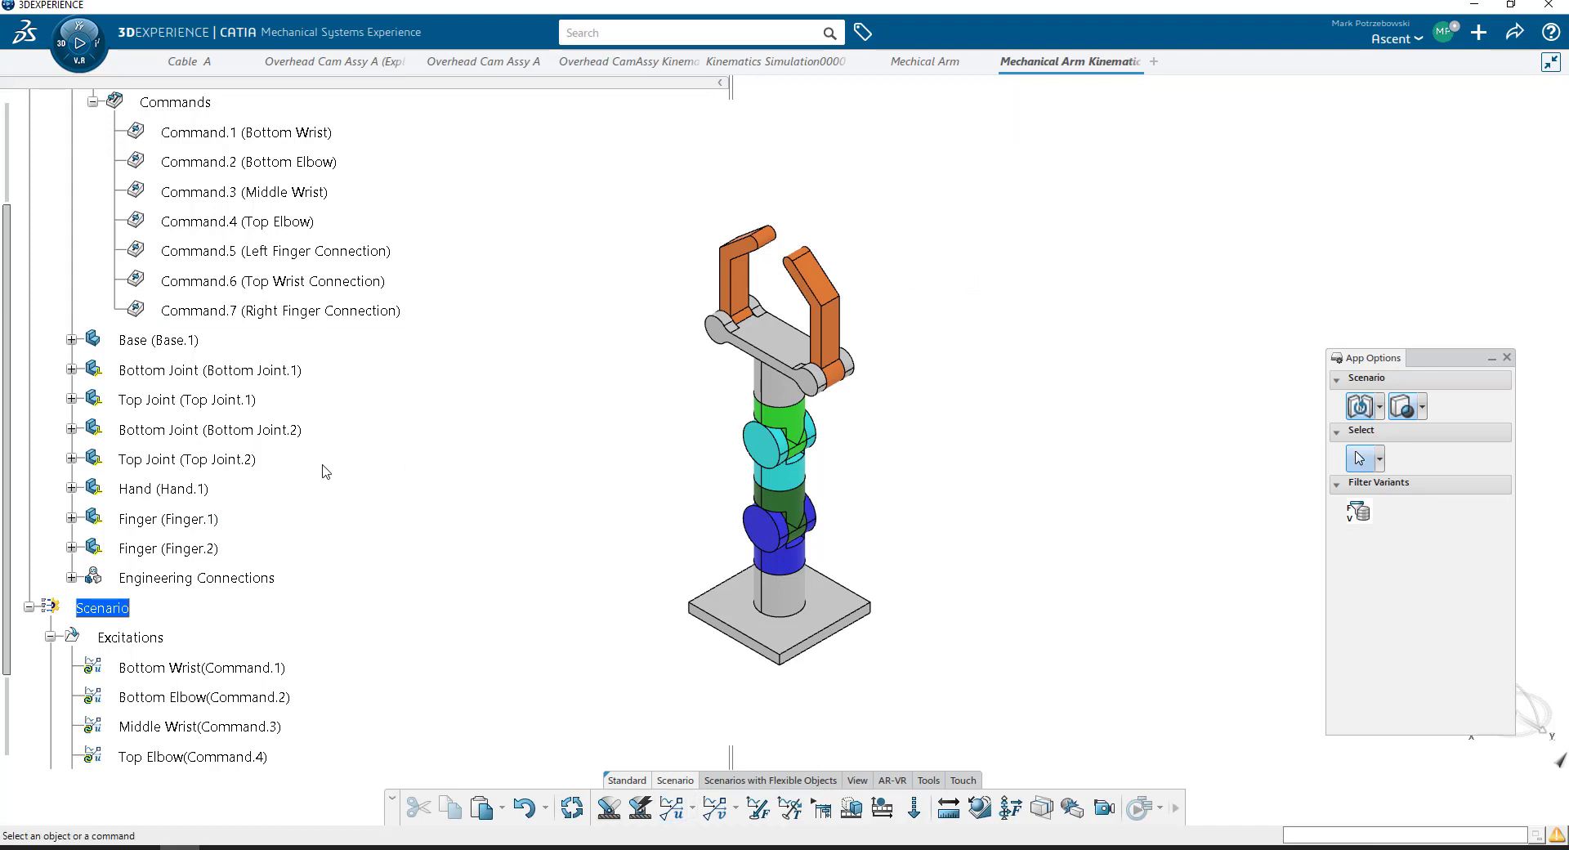
# Step: Expand Relations to reveal Formula.1–Formula.7 setting each Angle to 0deg, and select Formula.1
pyautogui.scroll(-3, 228, 384)
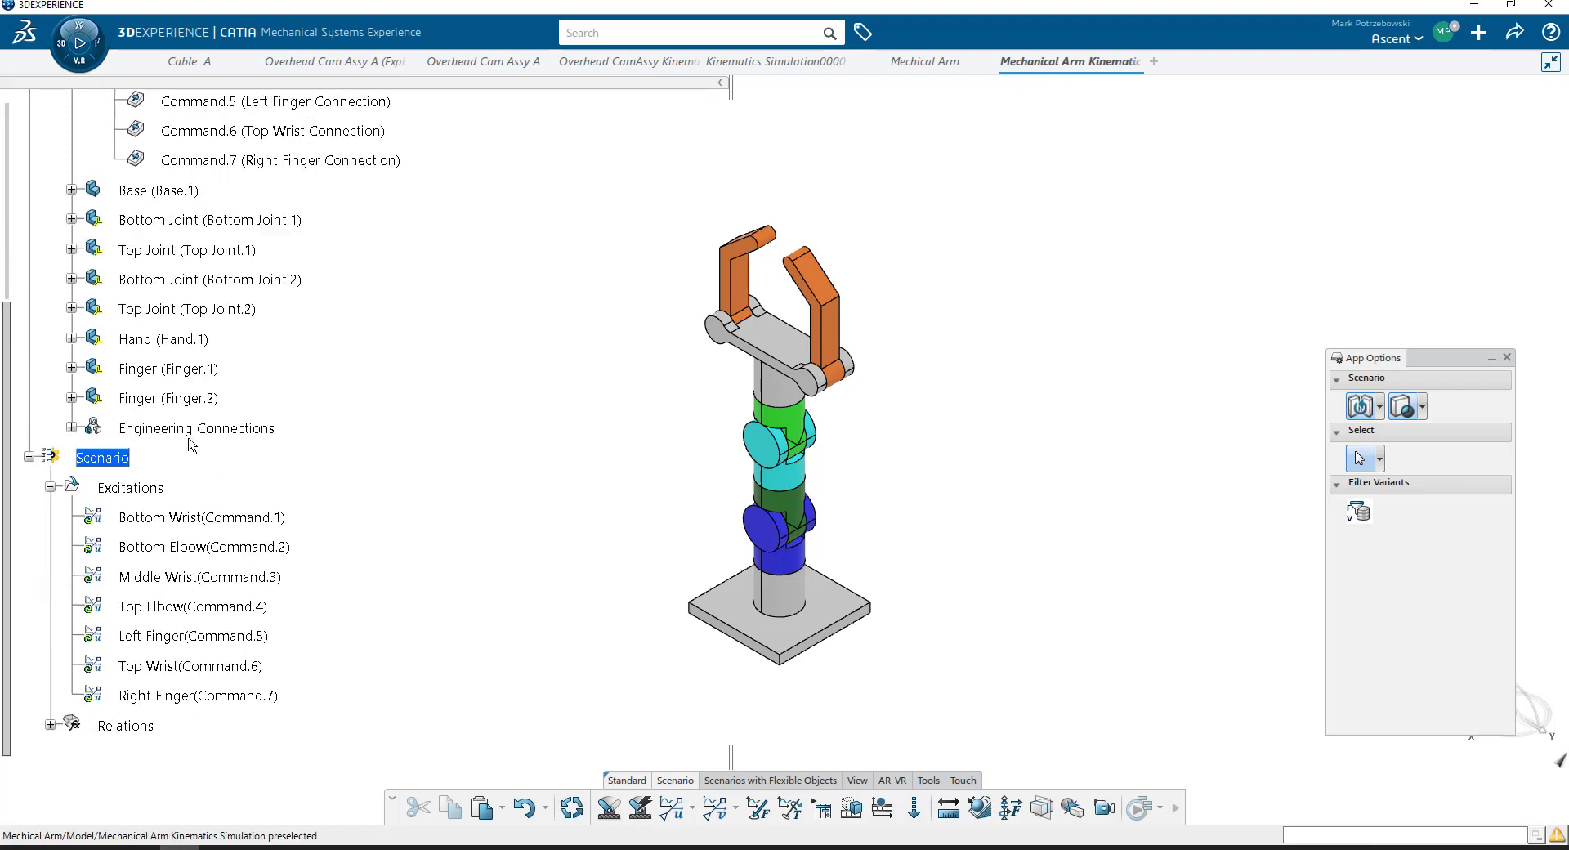
pyautogui.click(50, 575)
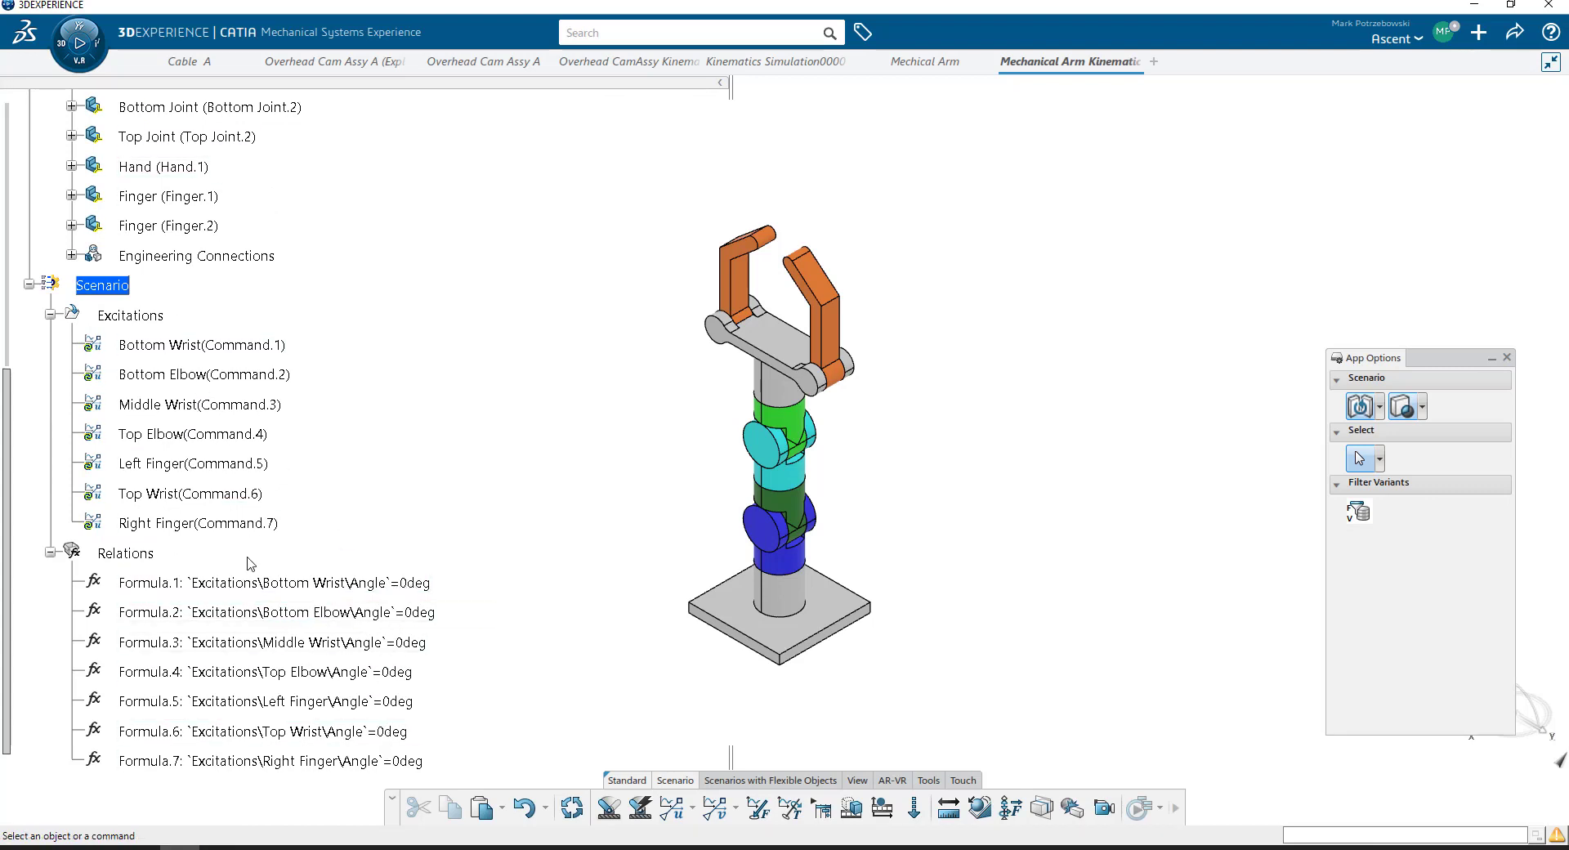
pyautogui.click(692, 809)
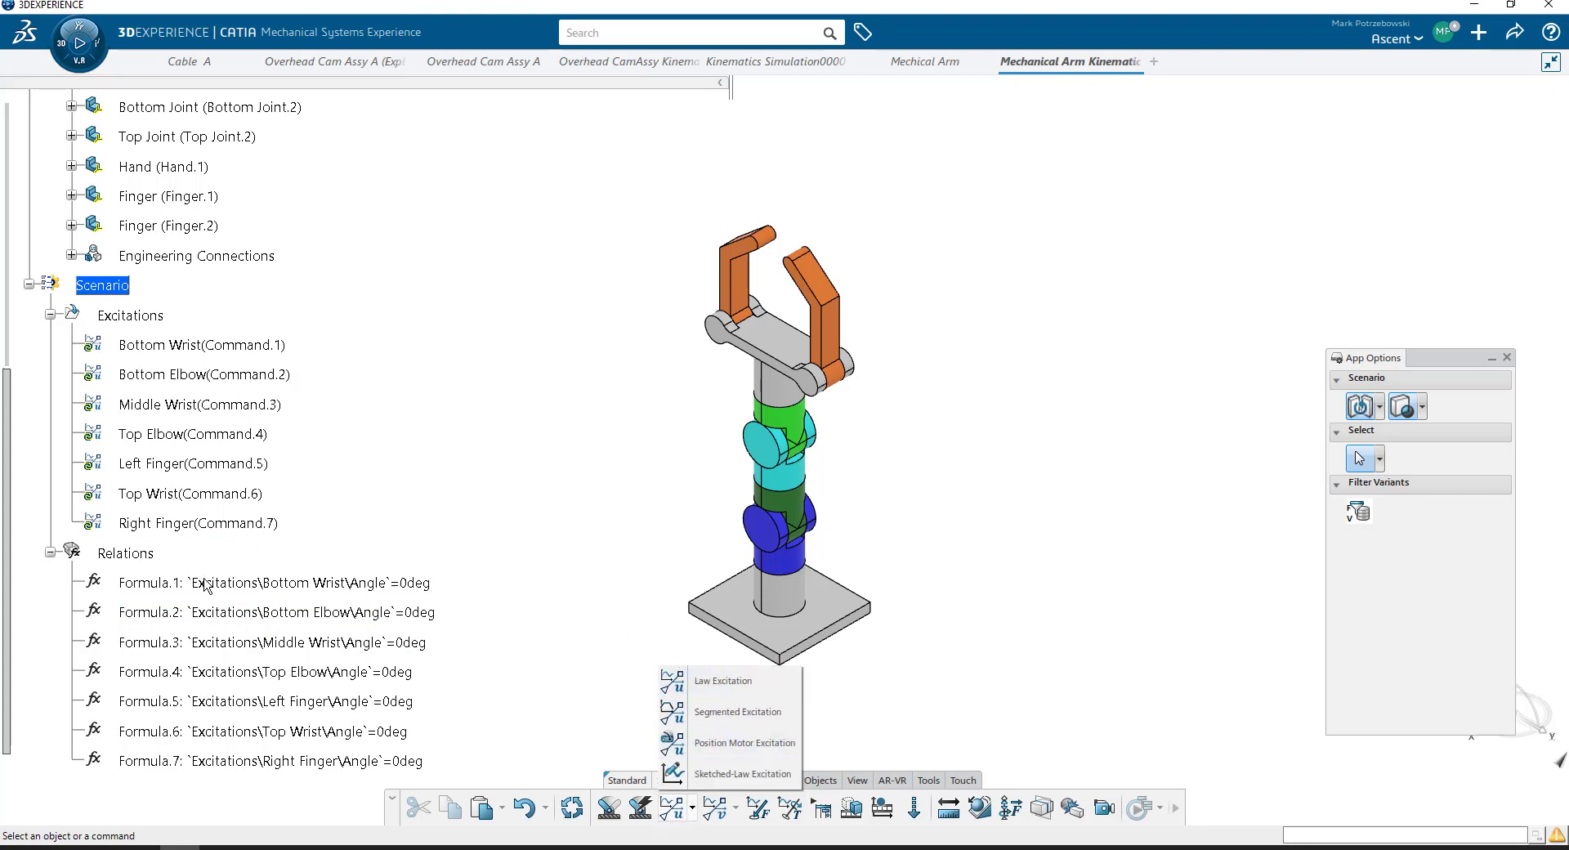
pyautogui.click(344, 527)
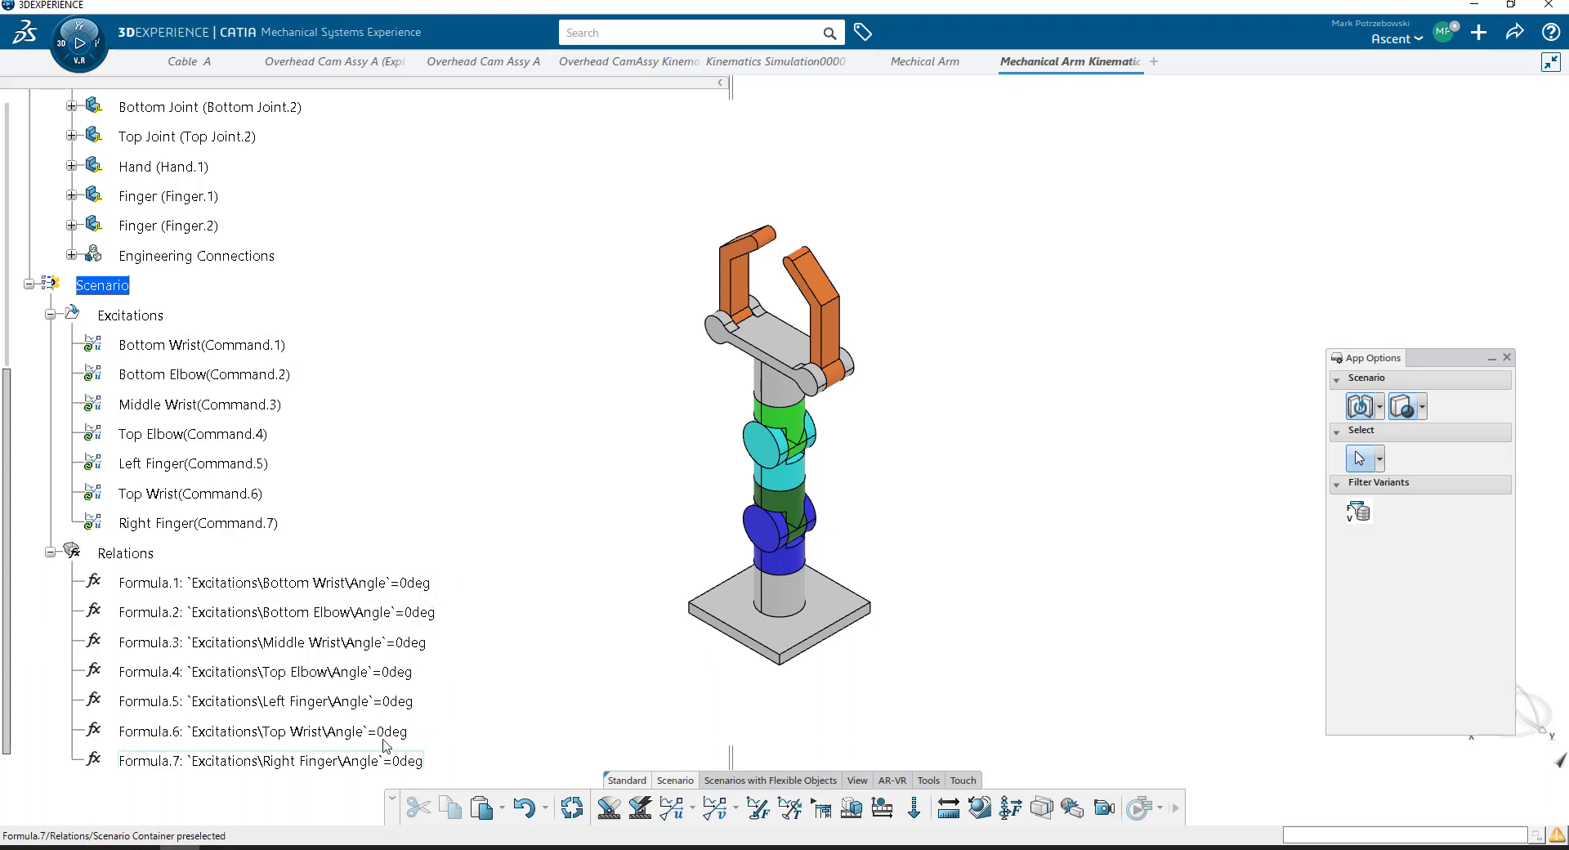
pyautogui.click(335, 584)
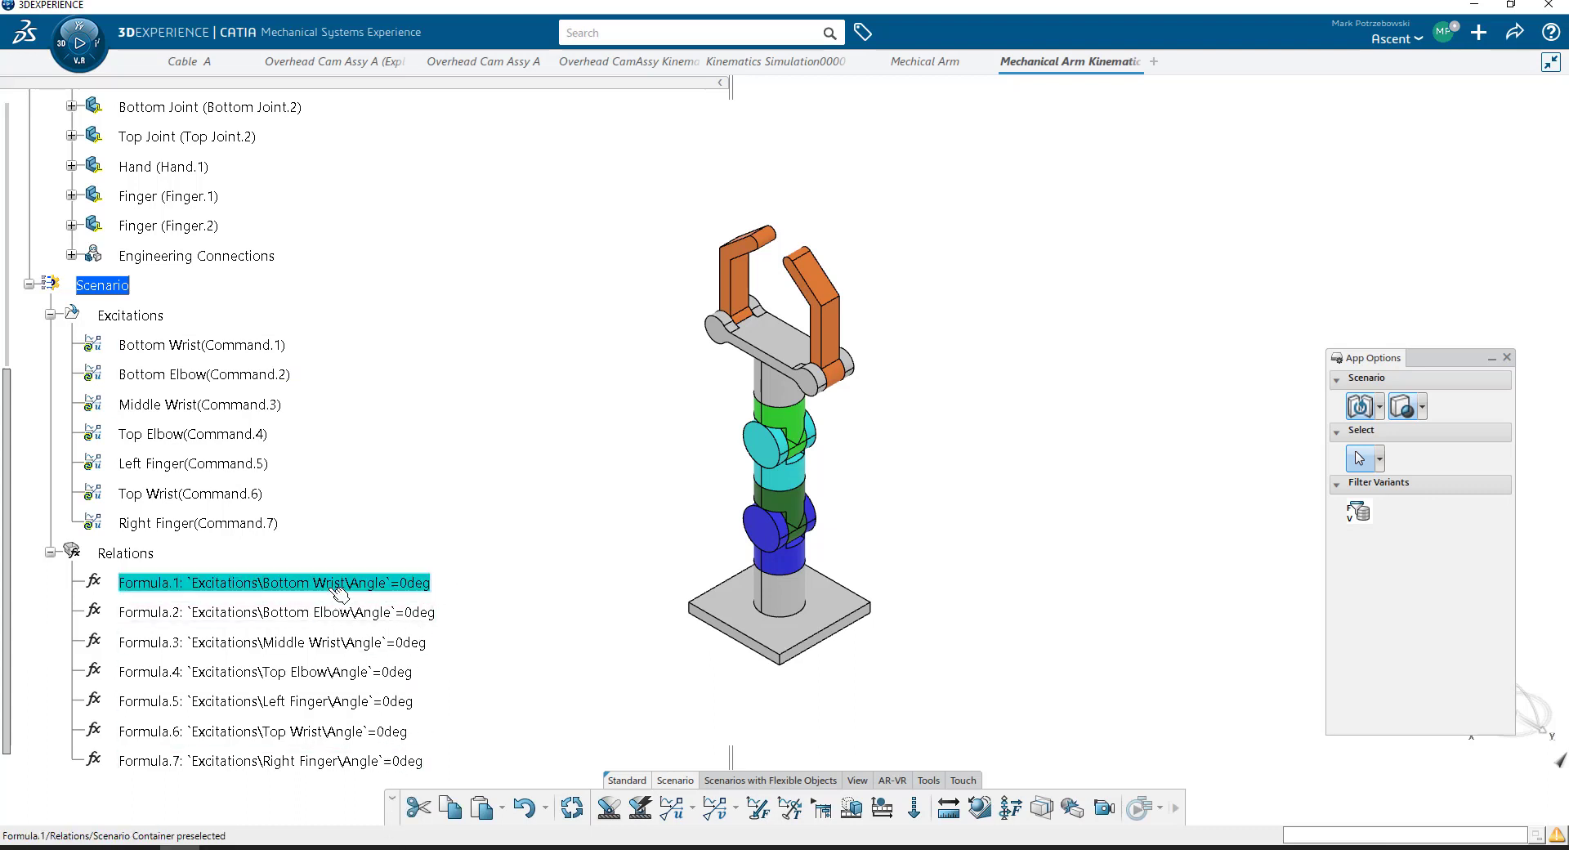
# Step: Select Formula.1 through Formula.7 and deactivate them from the Selected objects menu
pyautogui.keyDown('shift'); pyautogui.click(342, 762); pyautogui.keyUp('shift')
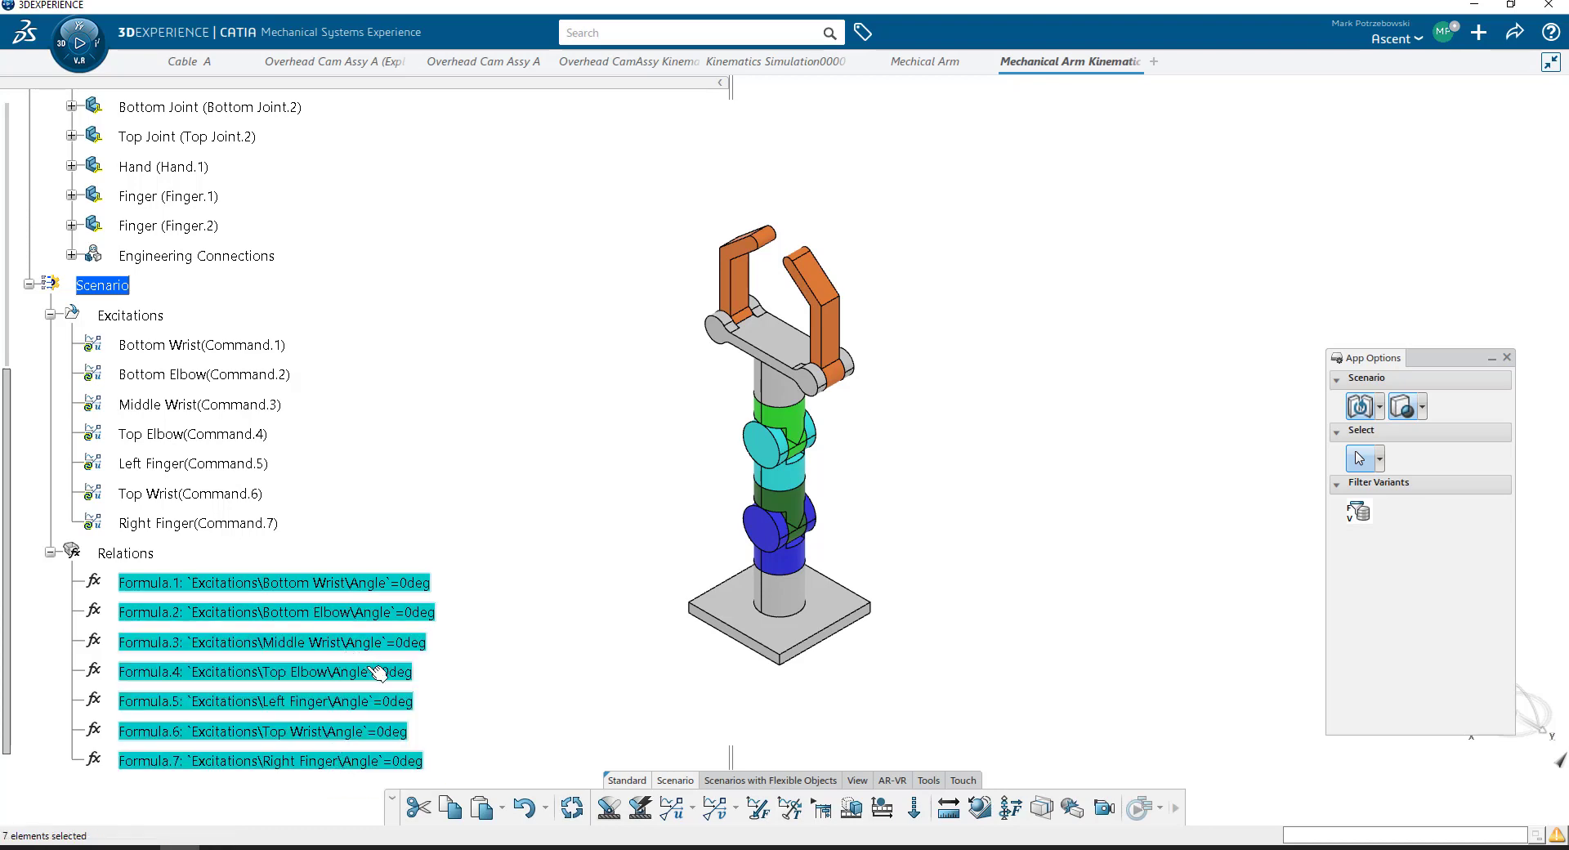
pyautogui.rightClick(351, 590)
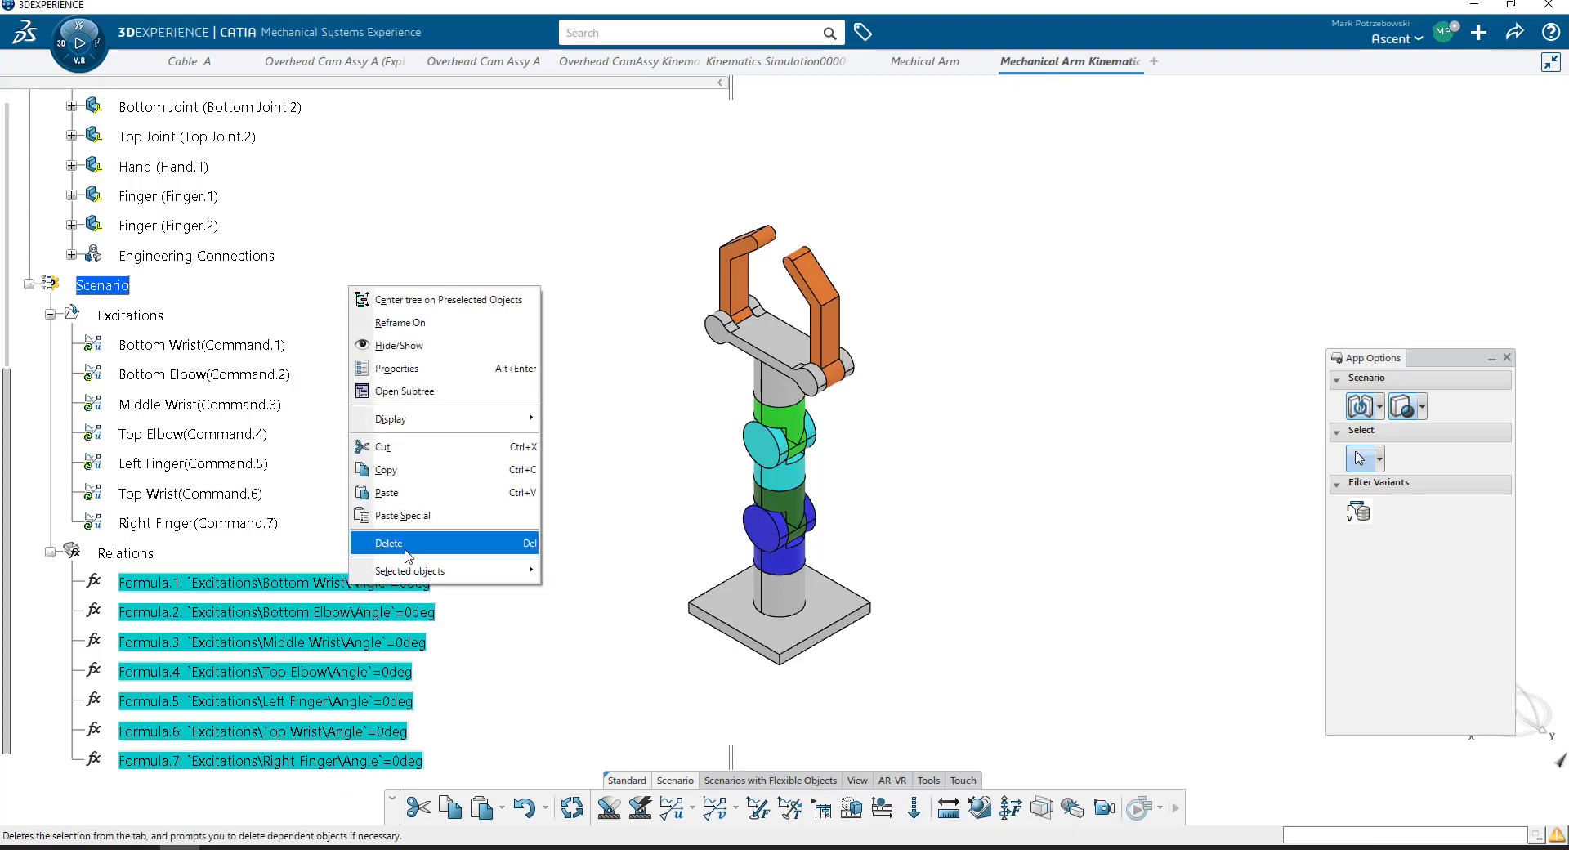
pyautogui.moveTo(427, 572)
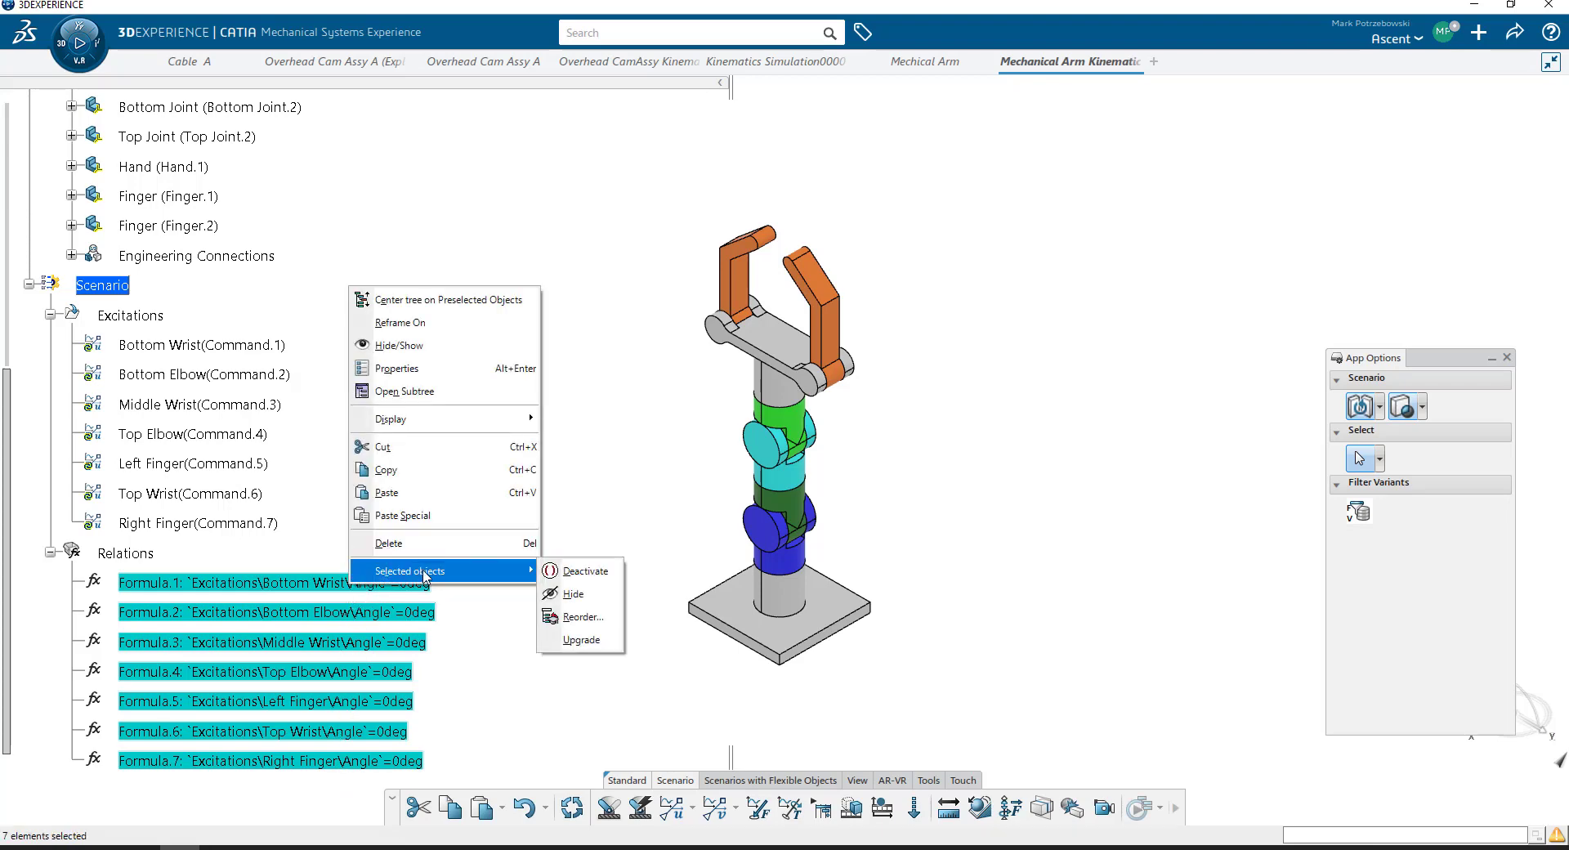
pyautogui.click(582, 571)
pyautogui.scroll(-3, 380, 626)
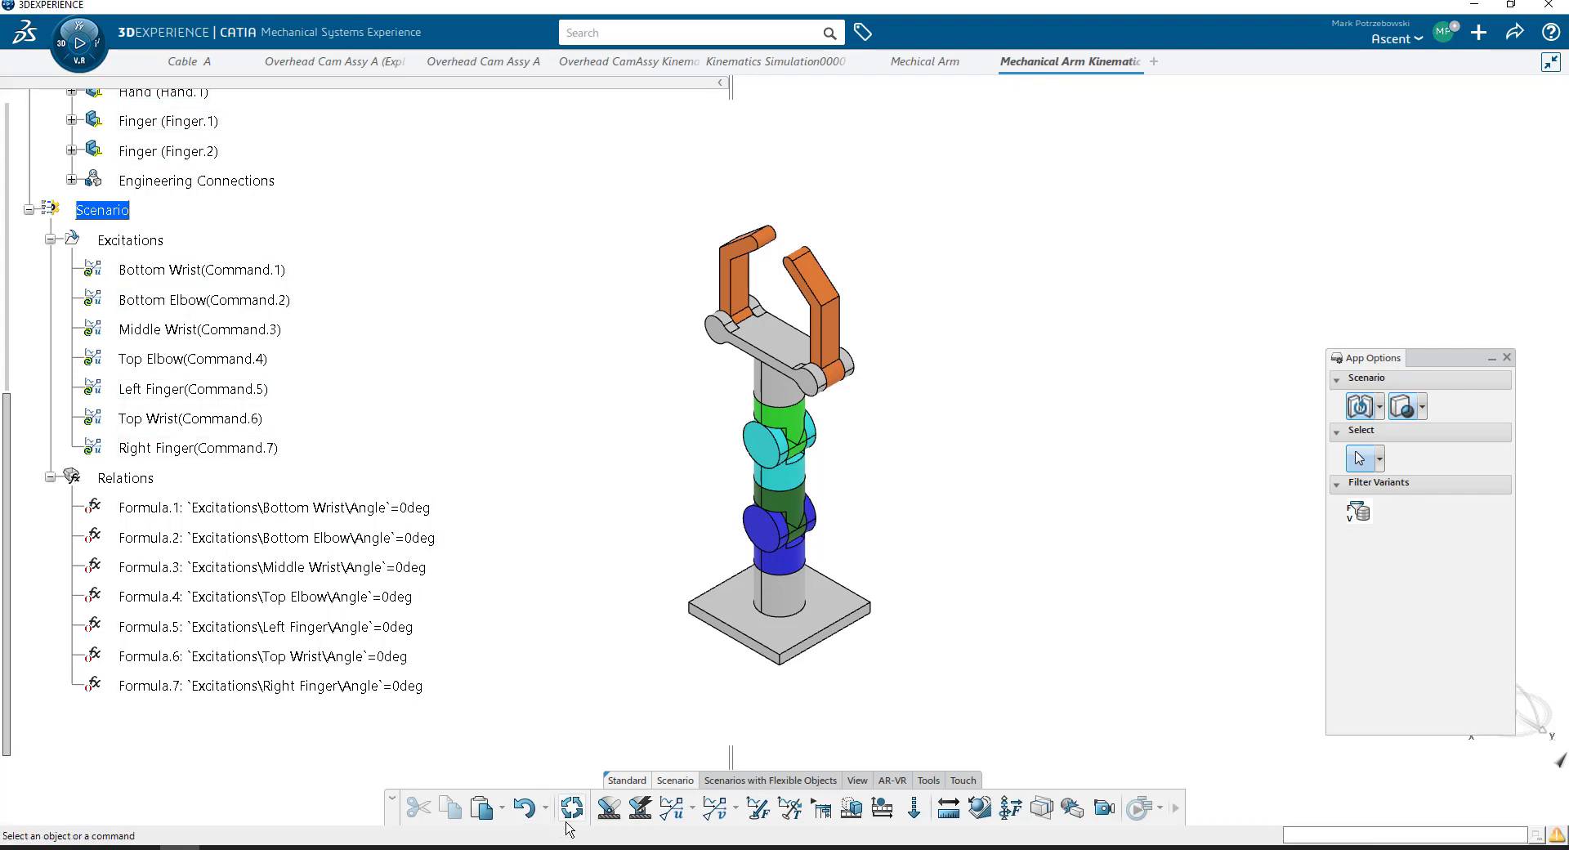
pyautogui.scroll(2, 270, 425)
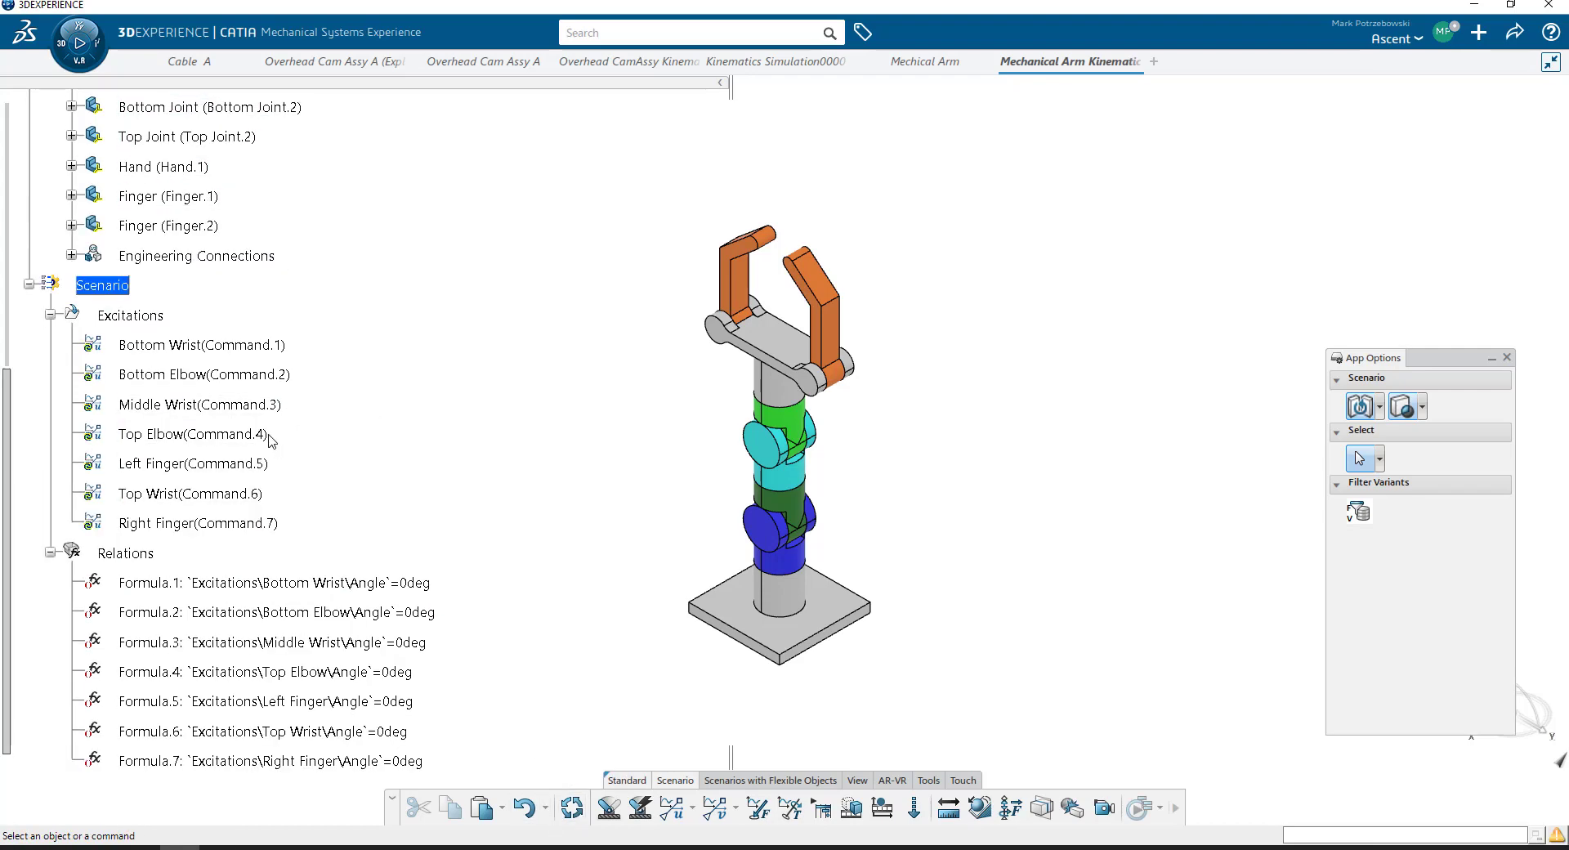
pyautogui.scroll(3, 211, 425)
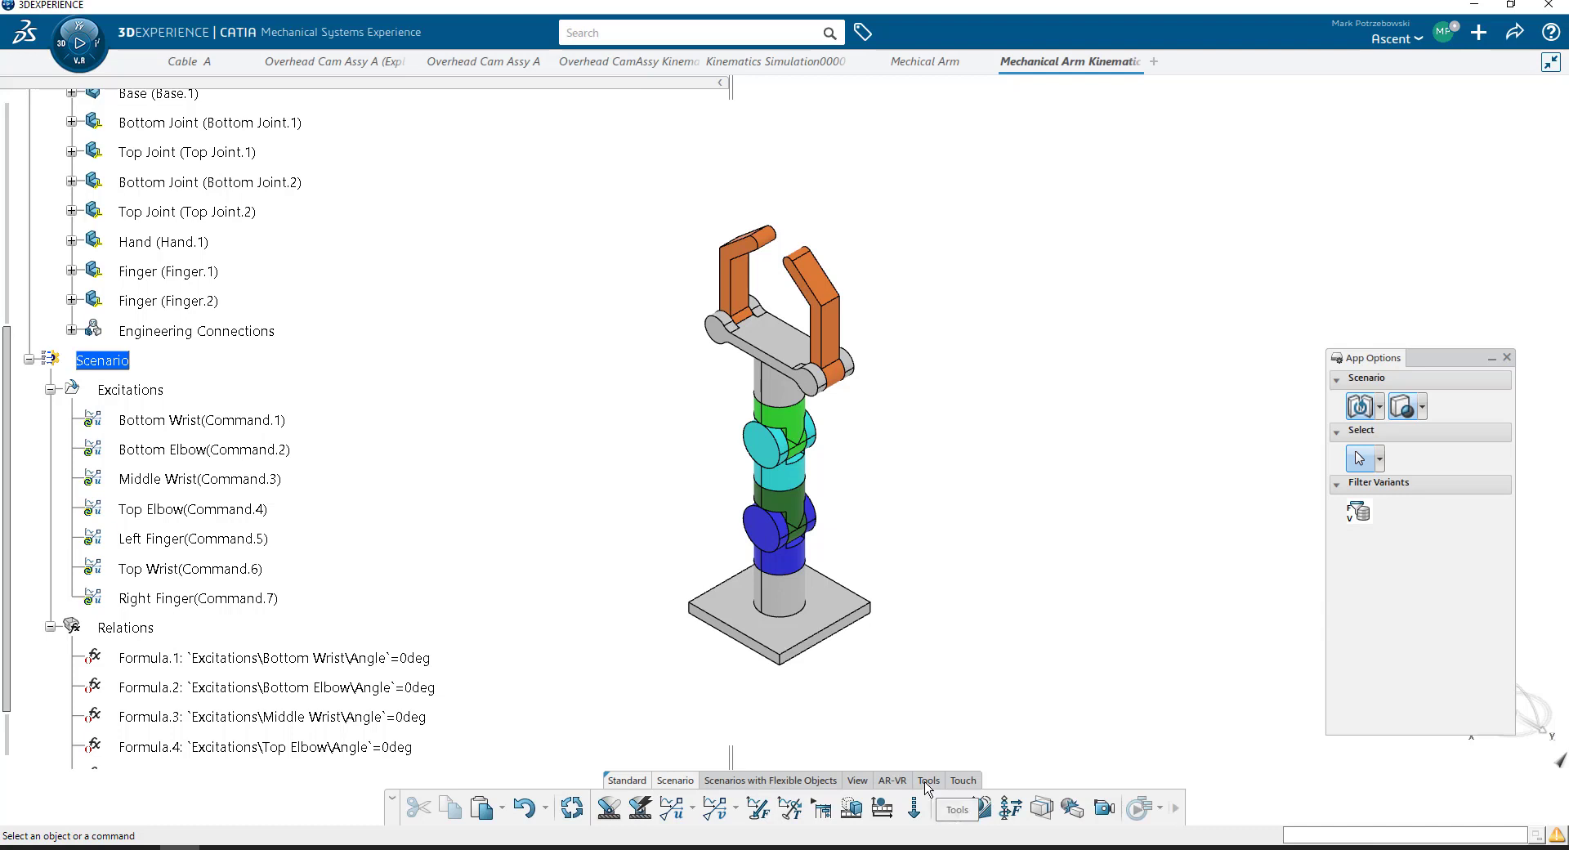
# Step: Create a design table named Demo using the current parameter values
pyautogui.scroll(1, 932, 805)
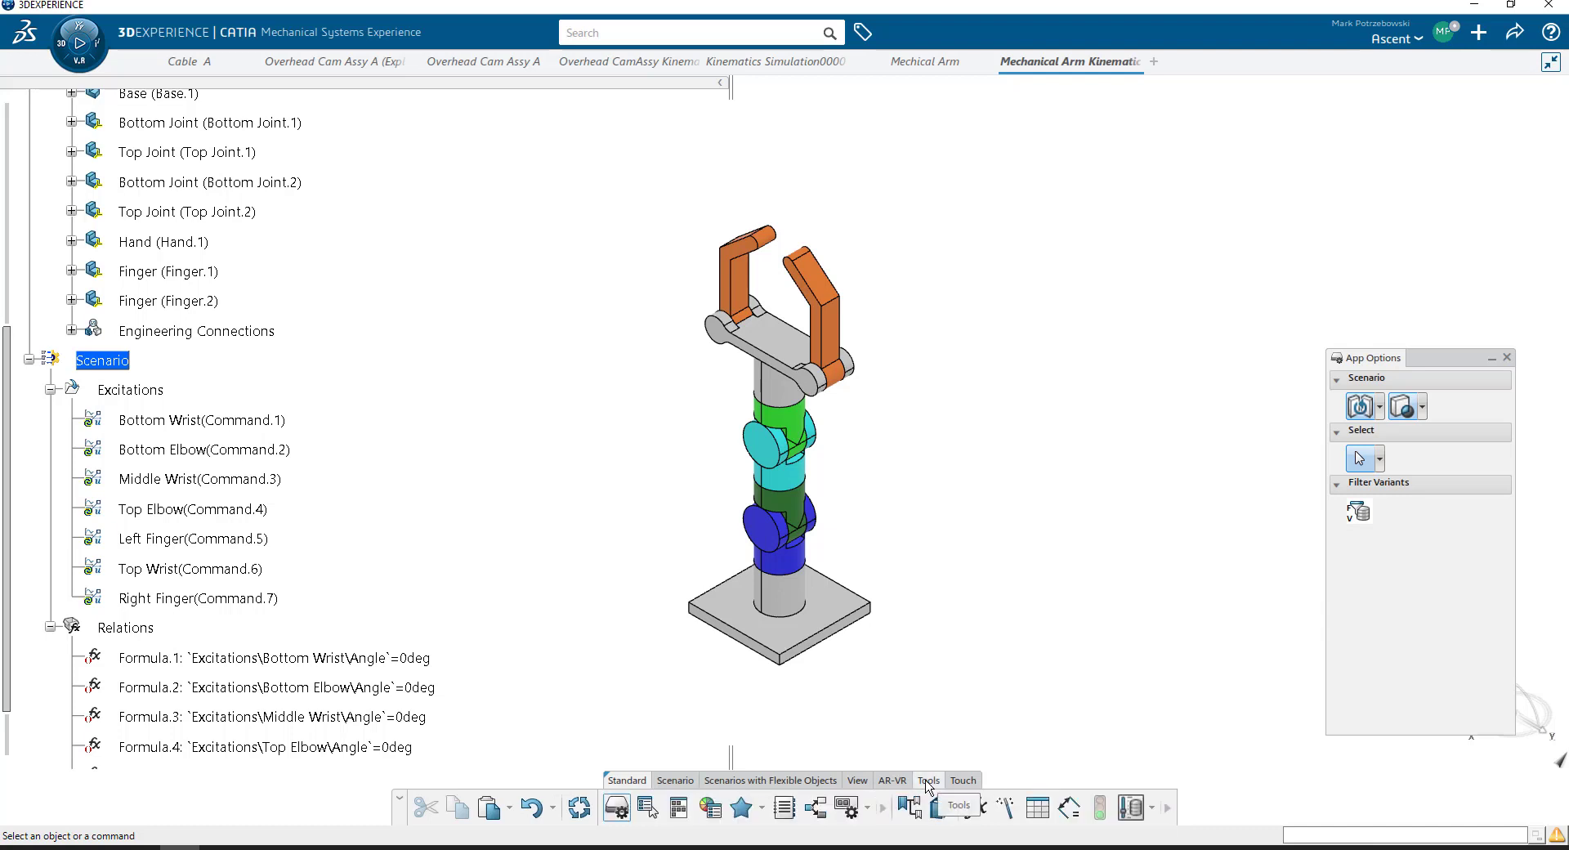
pyautogui.click(1037, 809)
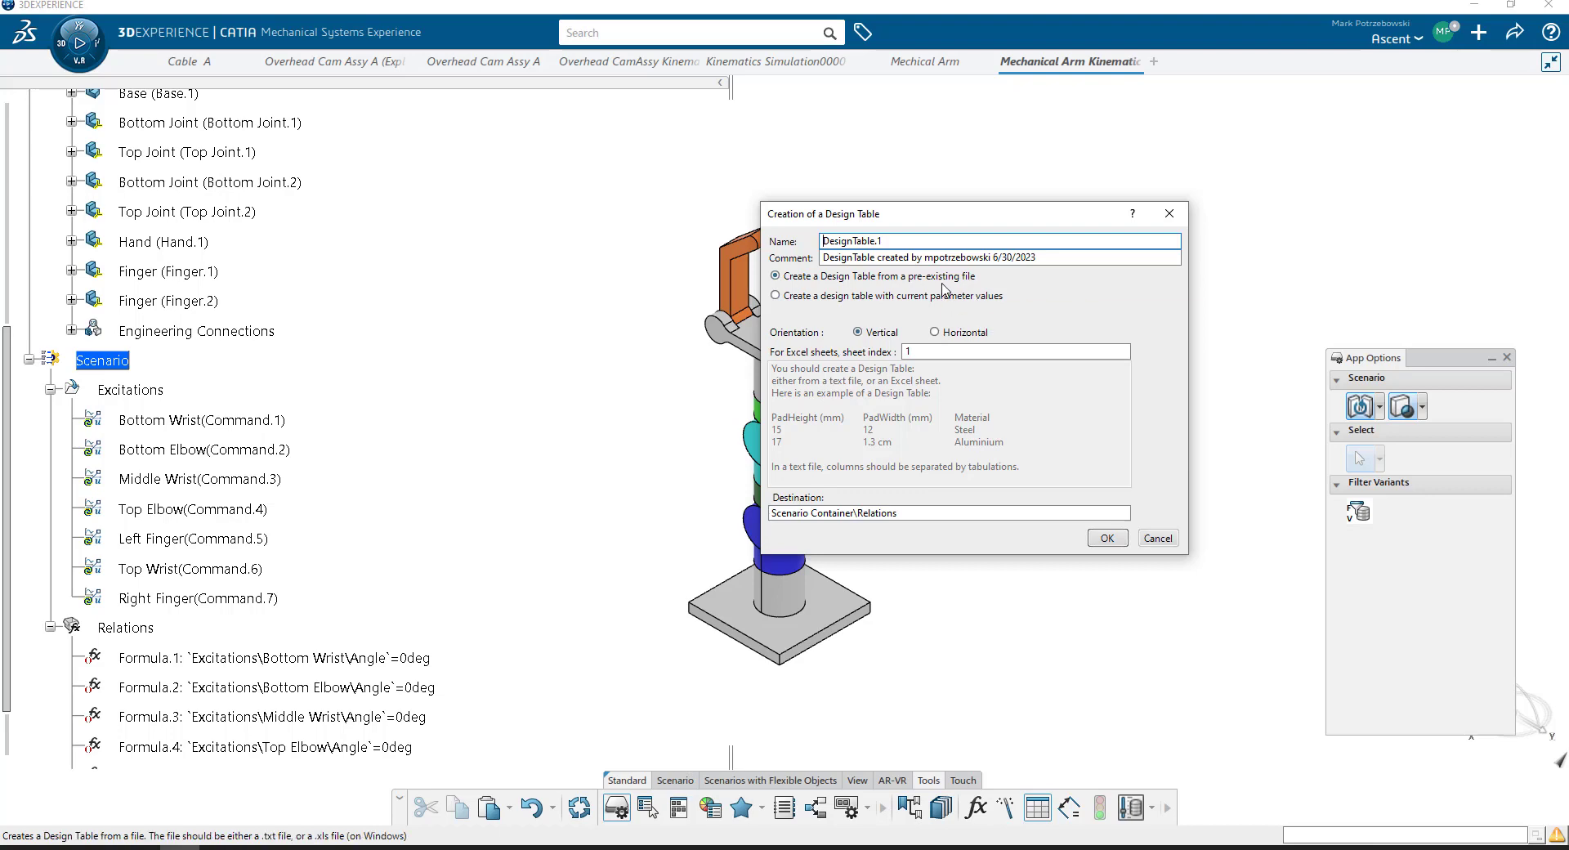
pyautogui.click(935, 302)
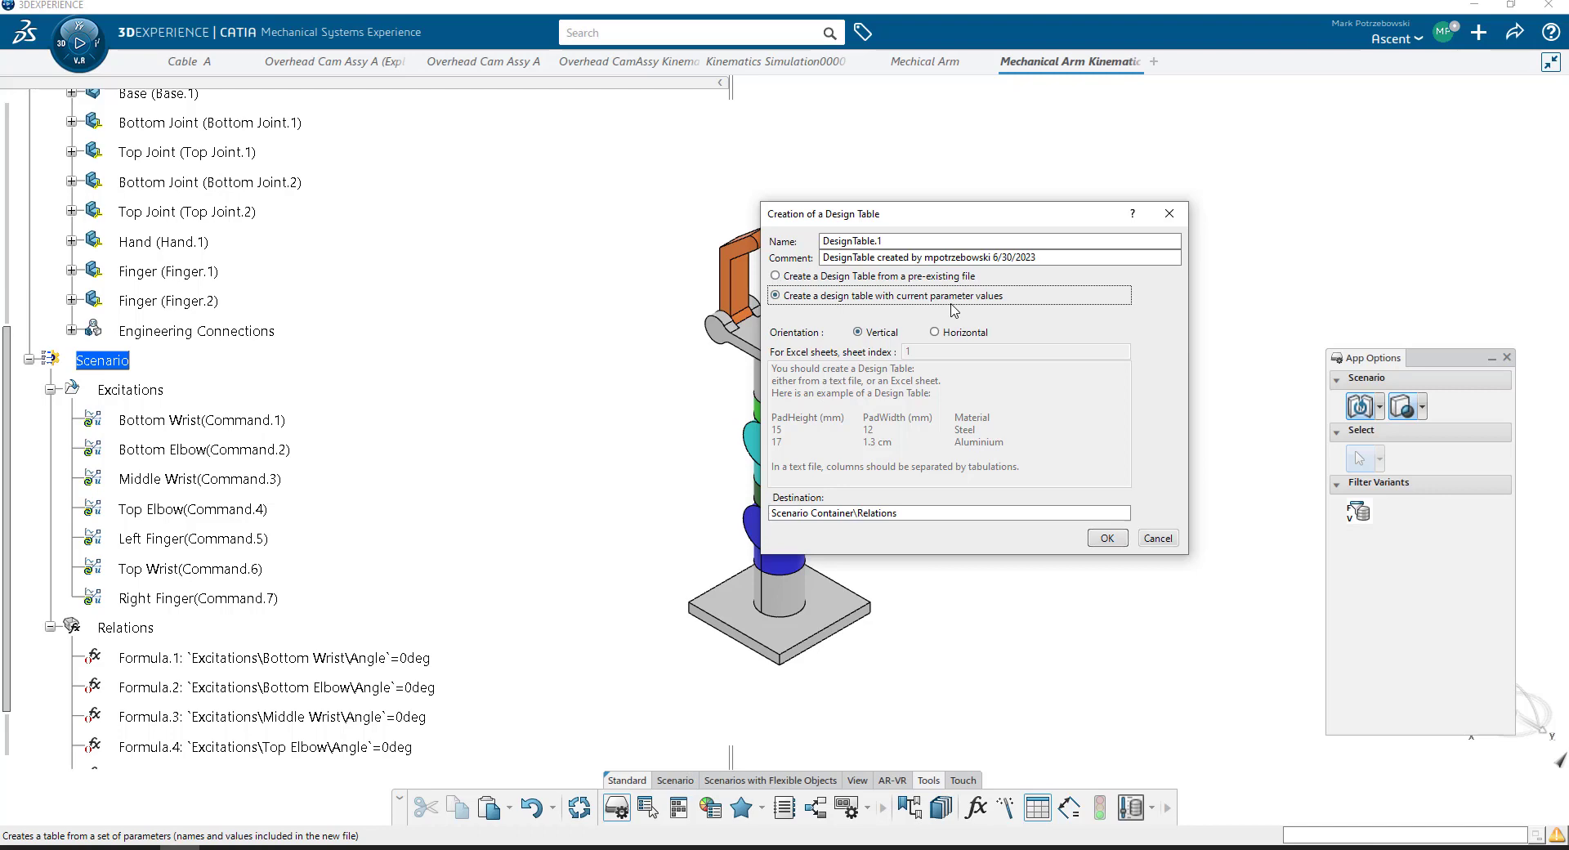
pyautogui.click(931, 282)
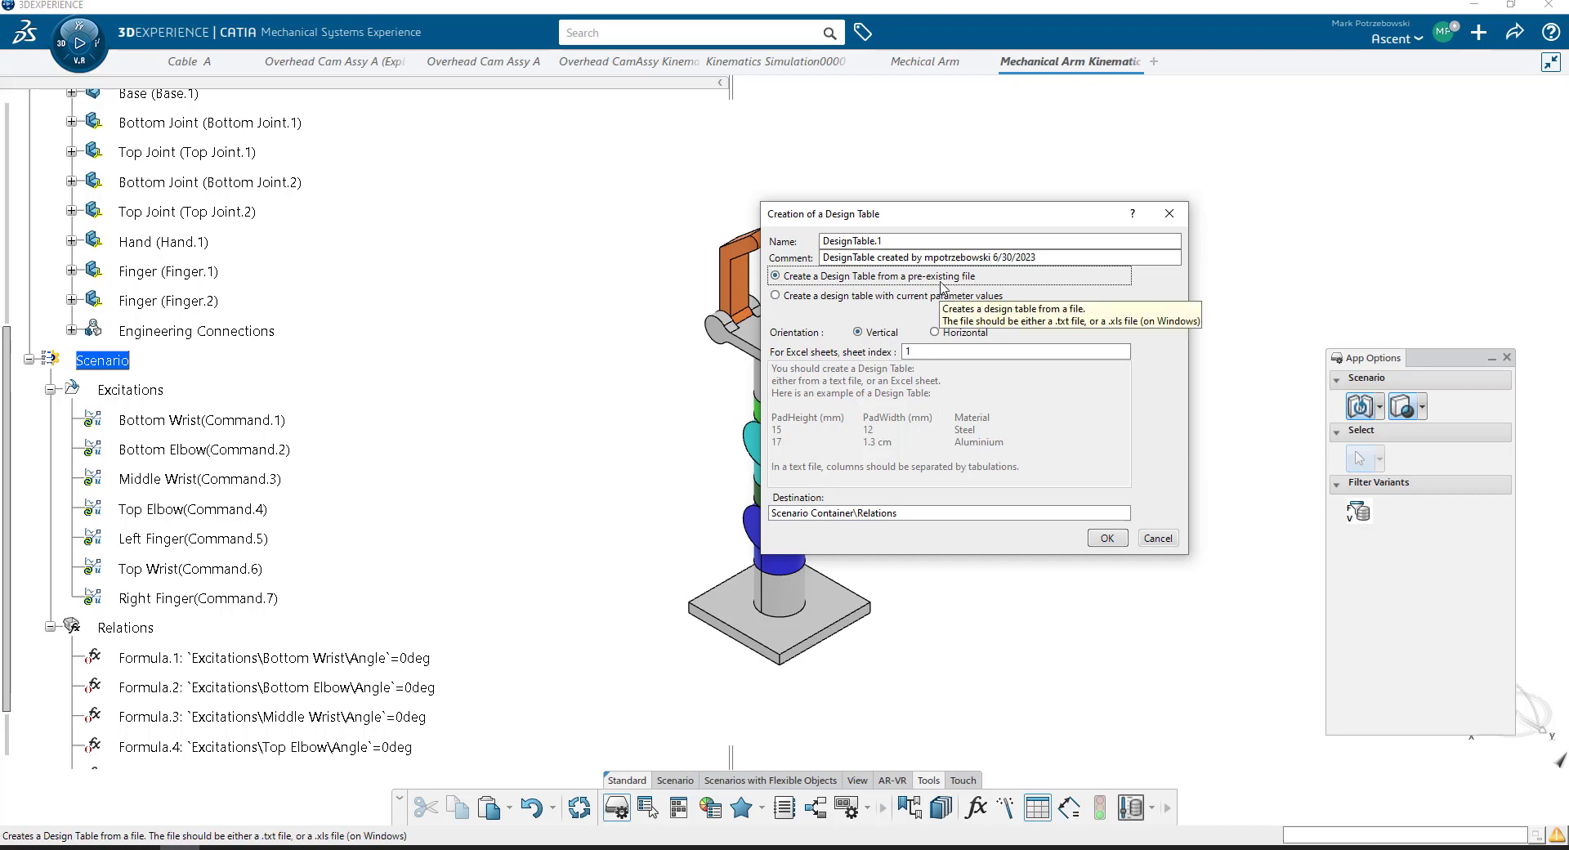
pyautogui.click(908, 296)
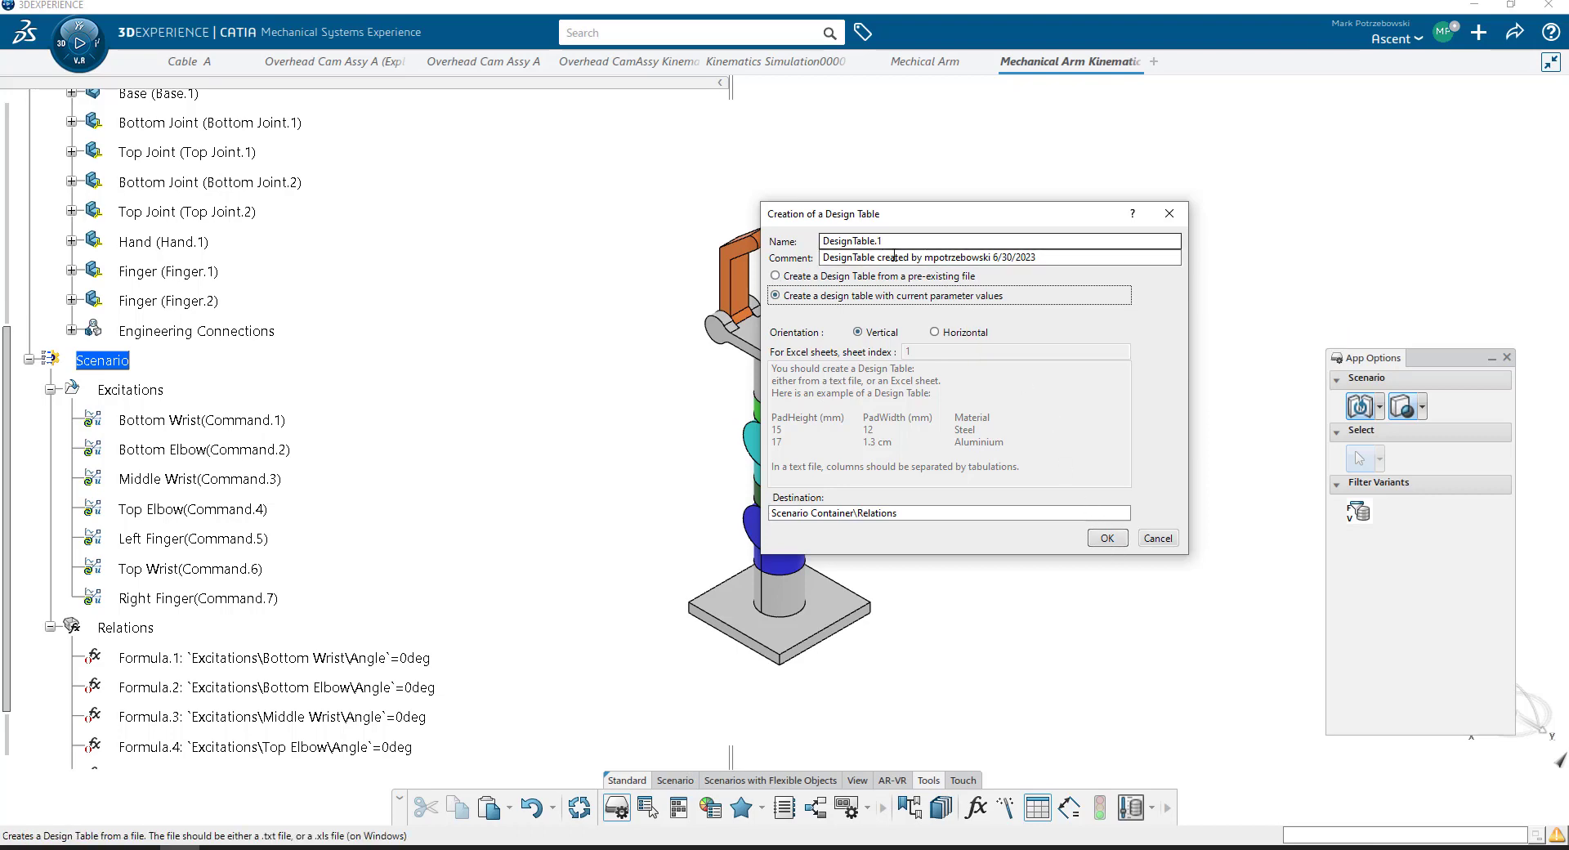
pyautogui.moveTo(889, 241); pyautogui.dragTo(771, 232)
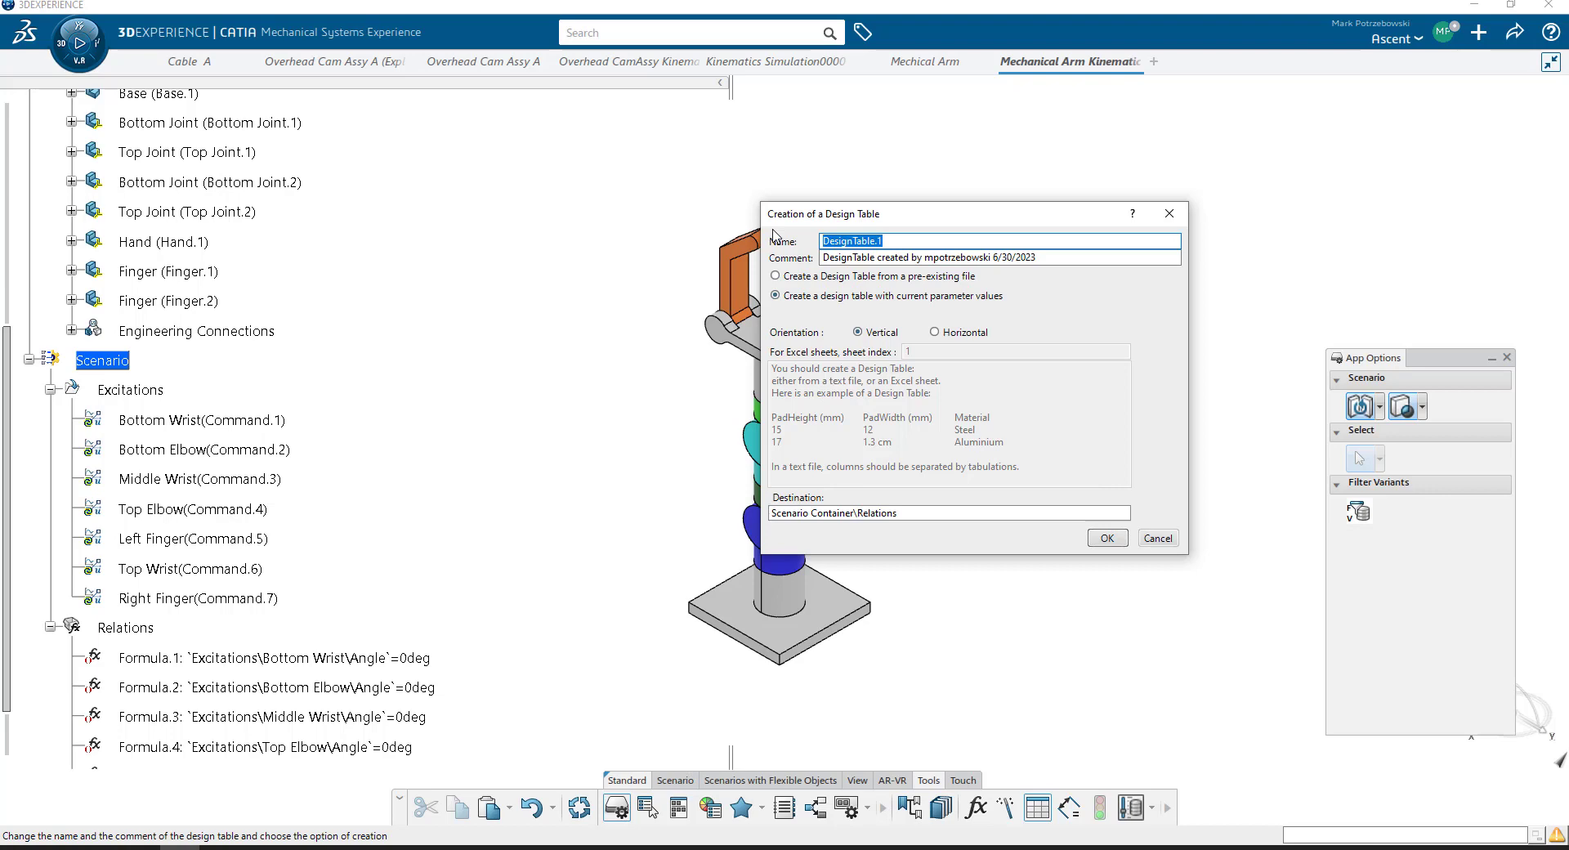
pyautogui.write('Demo')
pyautogui.click(1105, 540)
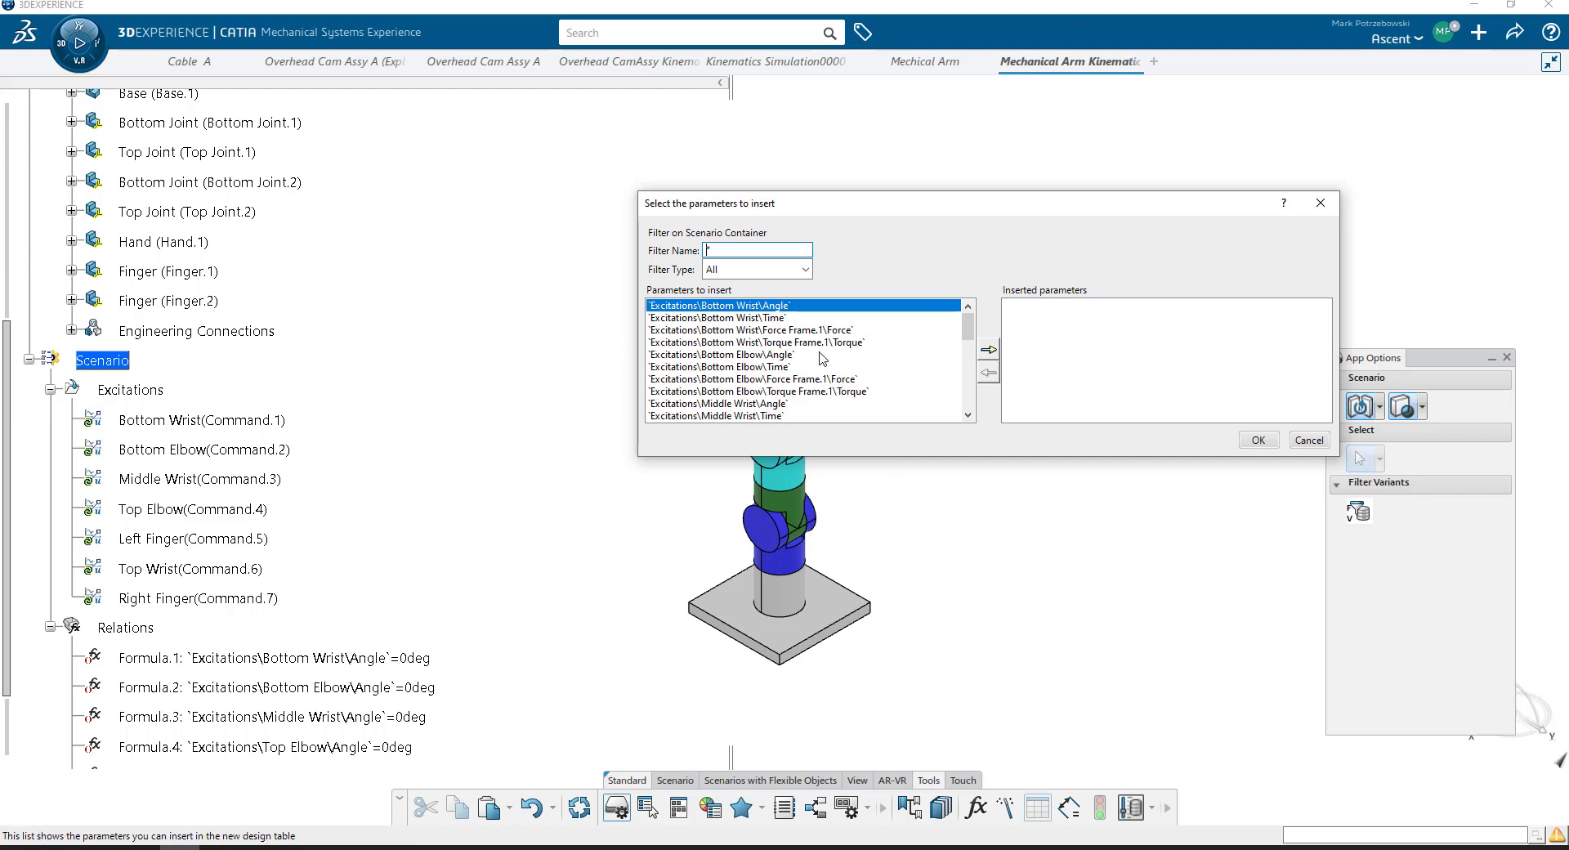
# Step: Insert Bottom Wrist's Time and Angle parameters into the Demo design table
pyautogui.scroll(-6, 825, 369)
pyautogui.scroll(5, 825, 369)
pyautogui.scroll(2, 825, 369)
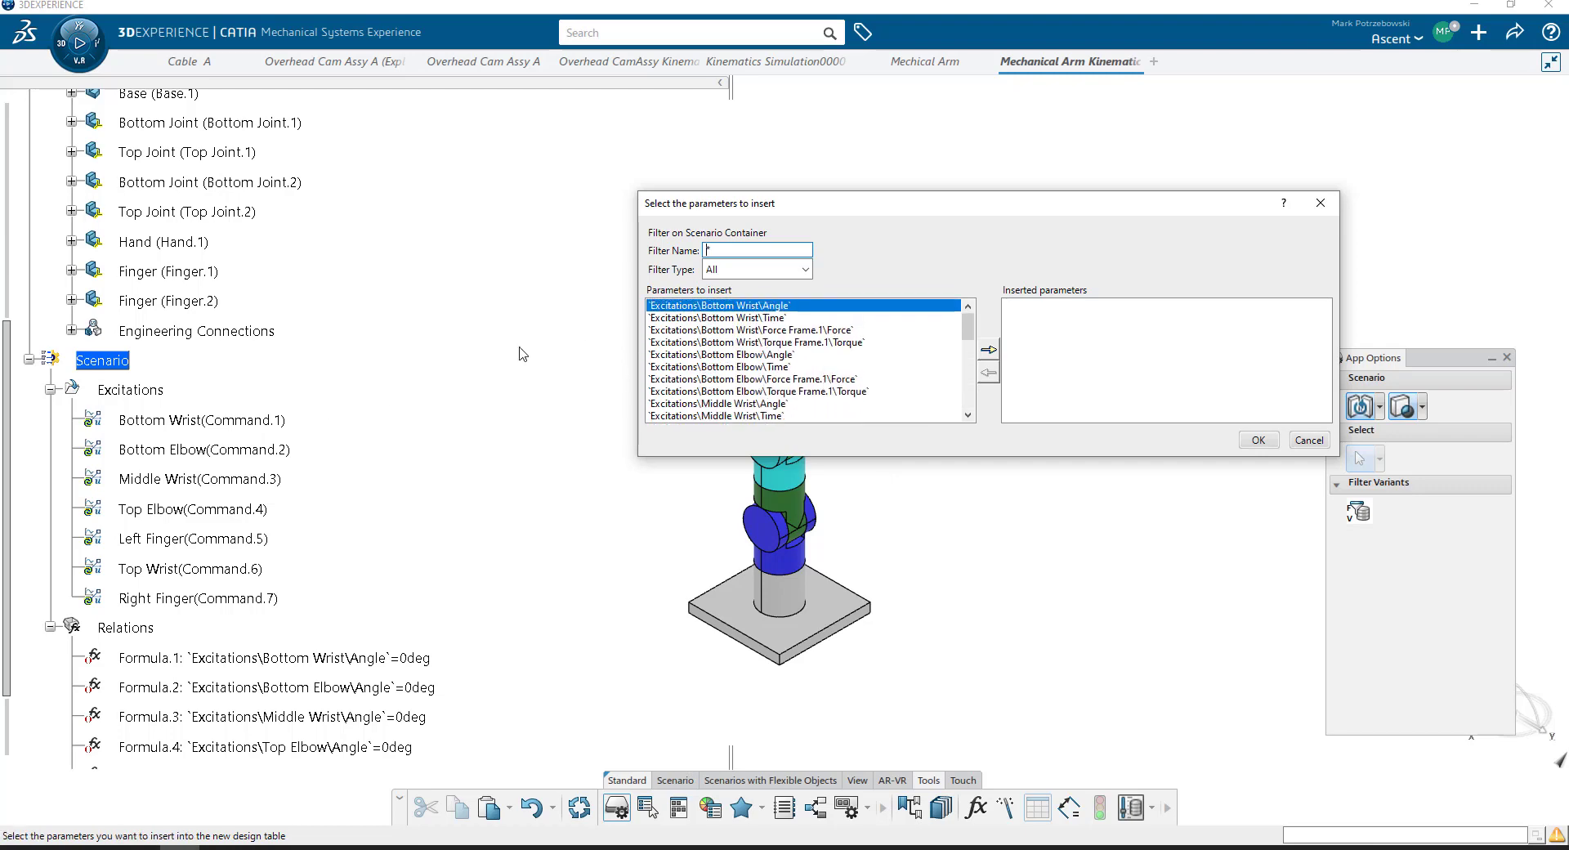
pyautogui.click(211, 427)
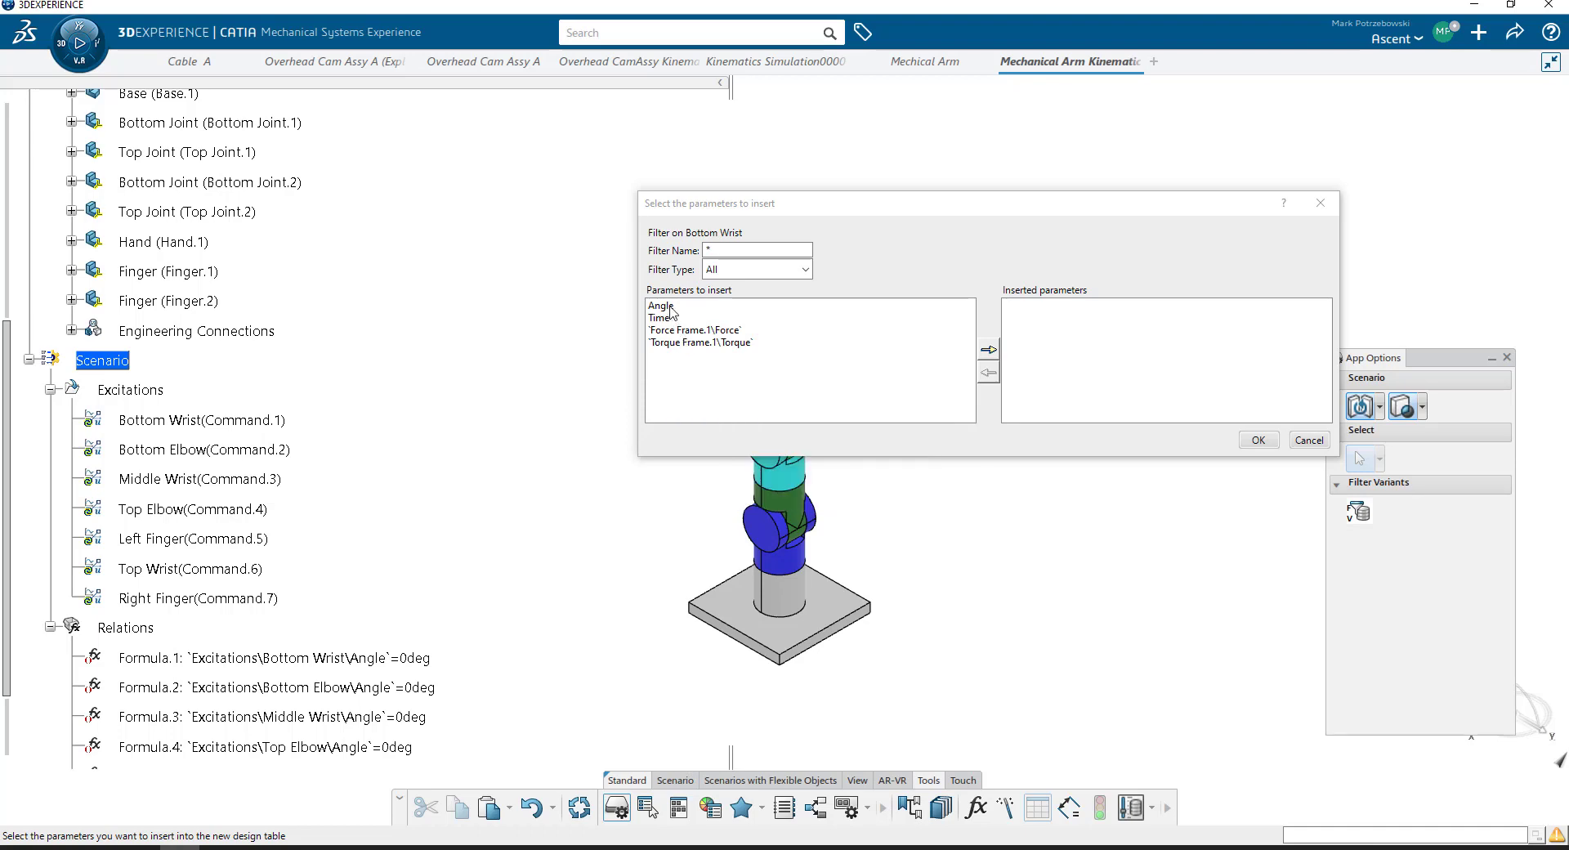
pyautogui.click(668, 307)
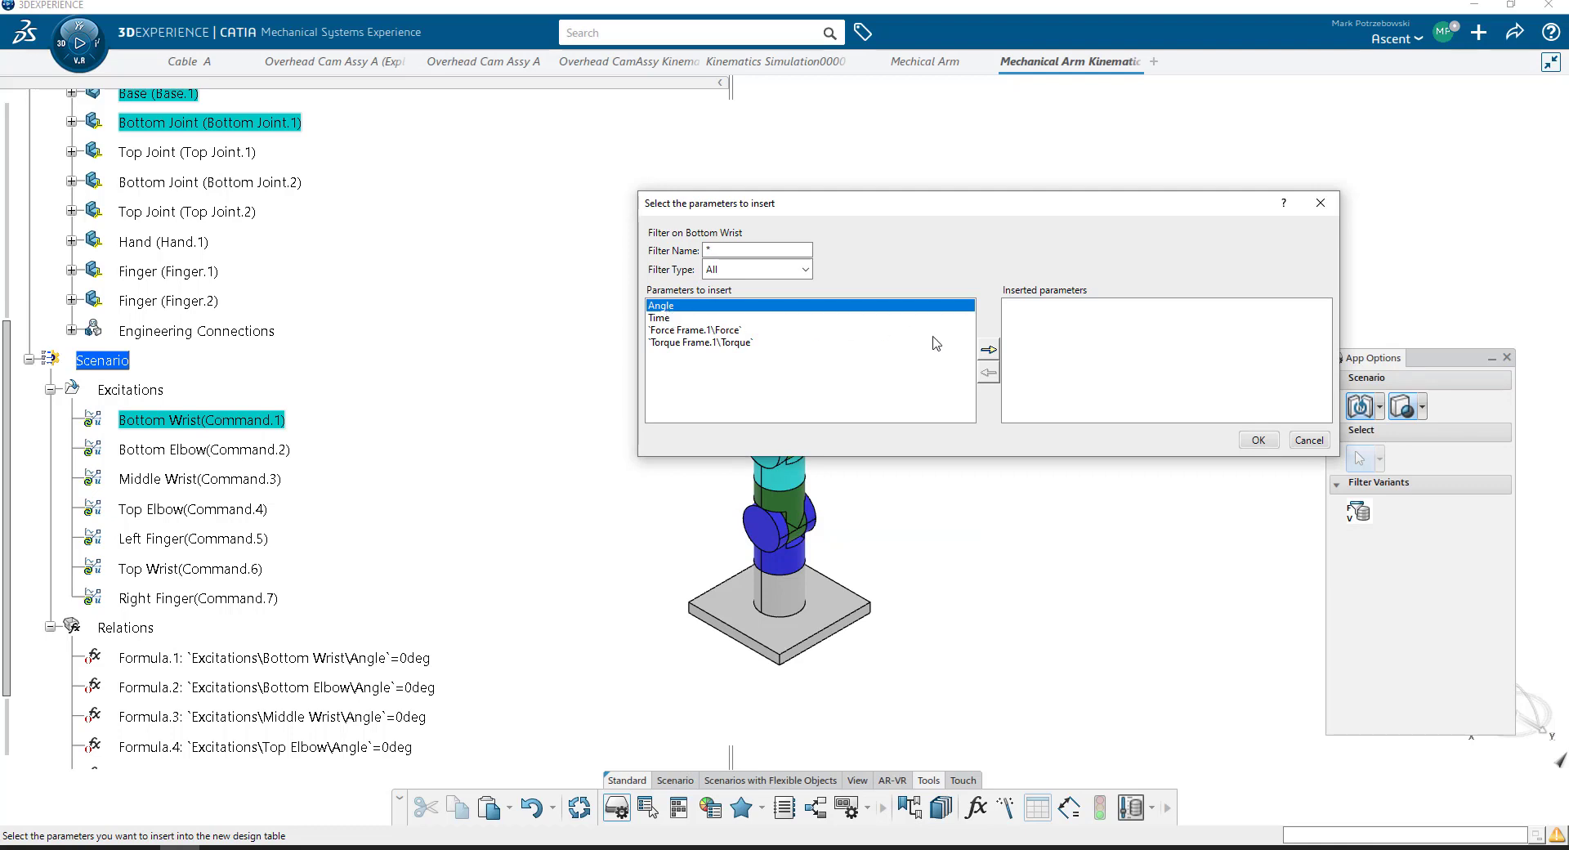
pyautogui.click(659, 318)
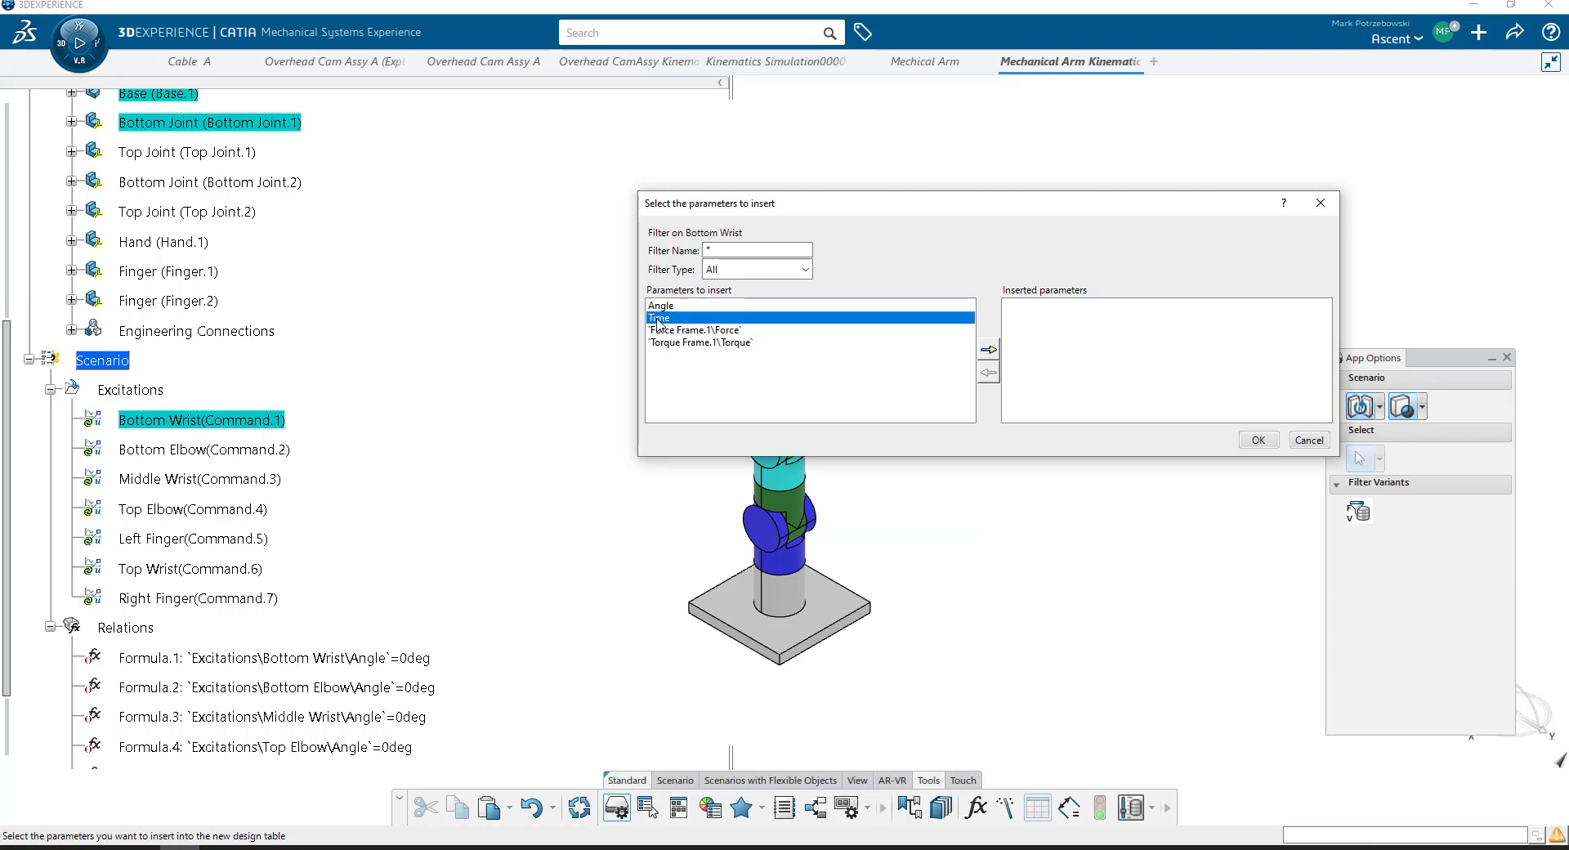
pyautogui.click(988, 349)
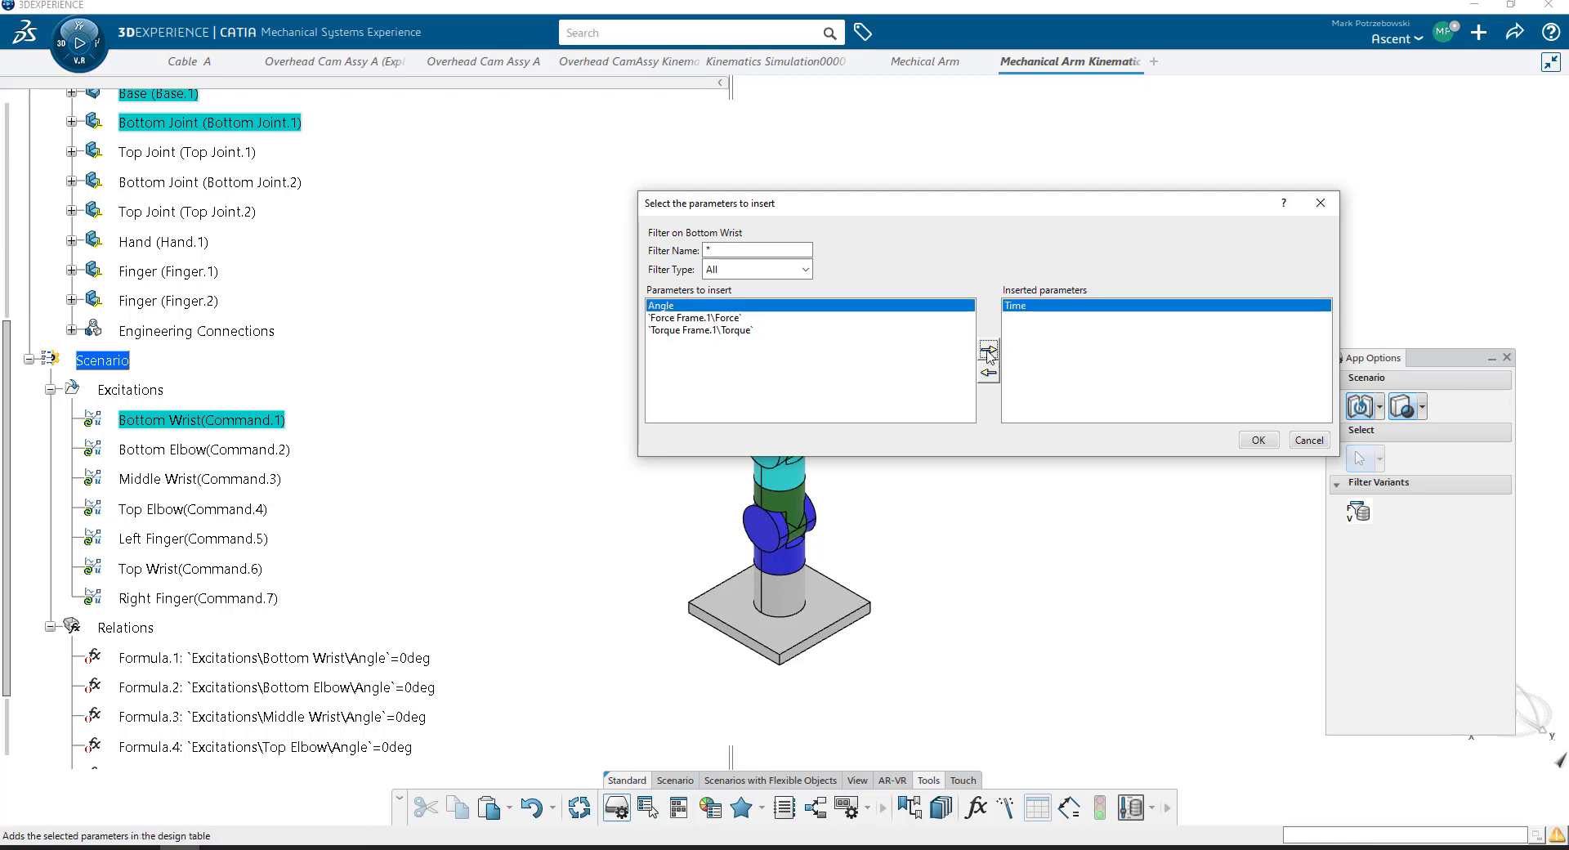
pyautogui.click(987, 349)
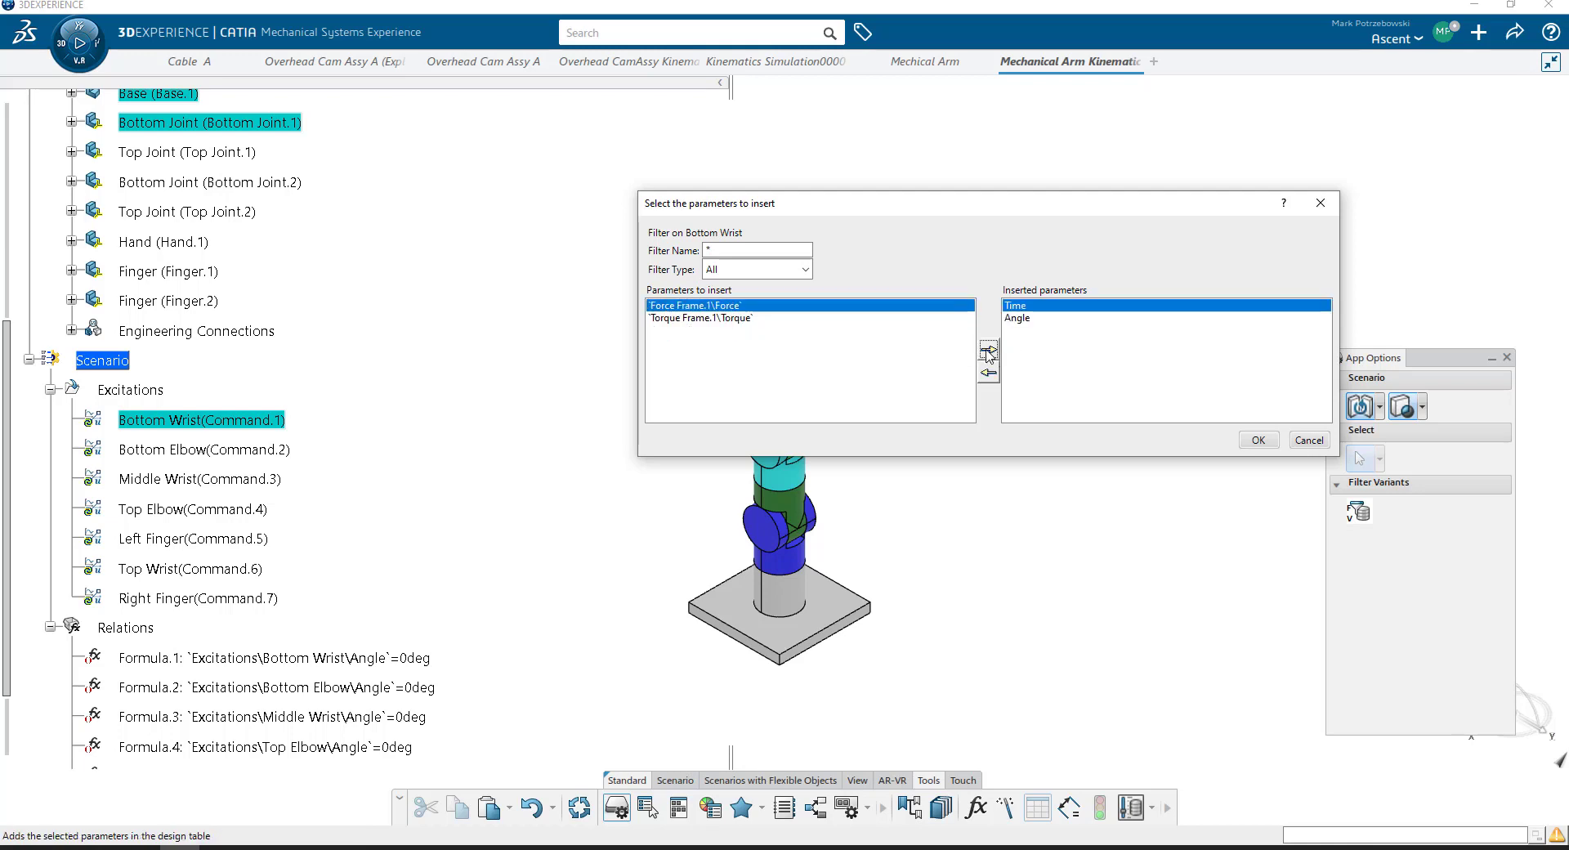
pyautogui.click(1020, 319)
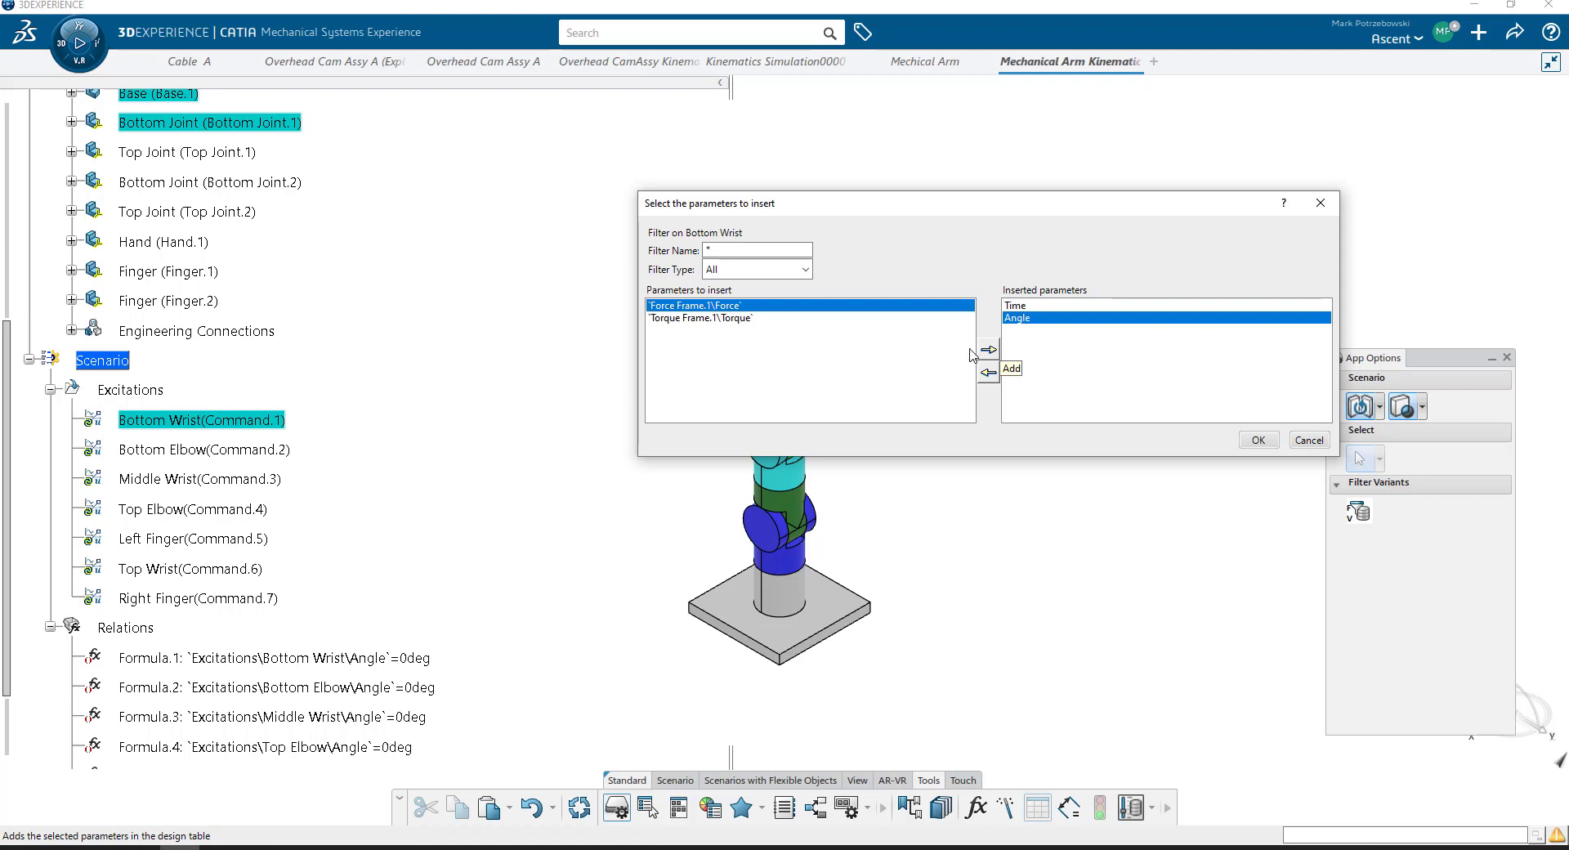
# Step: Insert Time and Angle for the Bottom Elbow, Middle Wrist and Top Elbow excitations
pyautogui.click(239, 454)
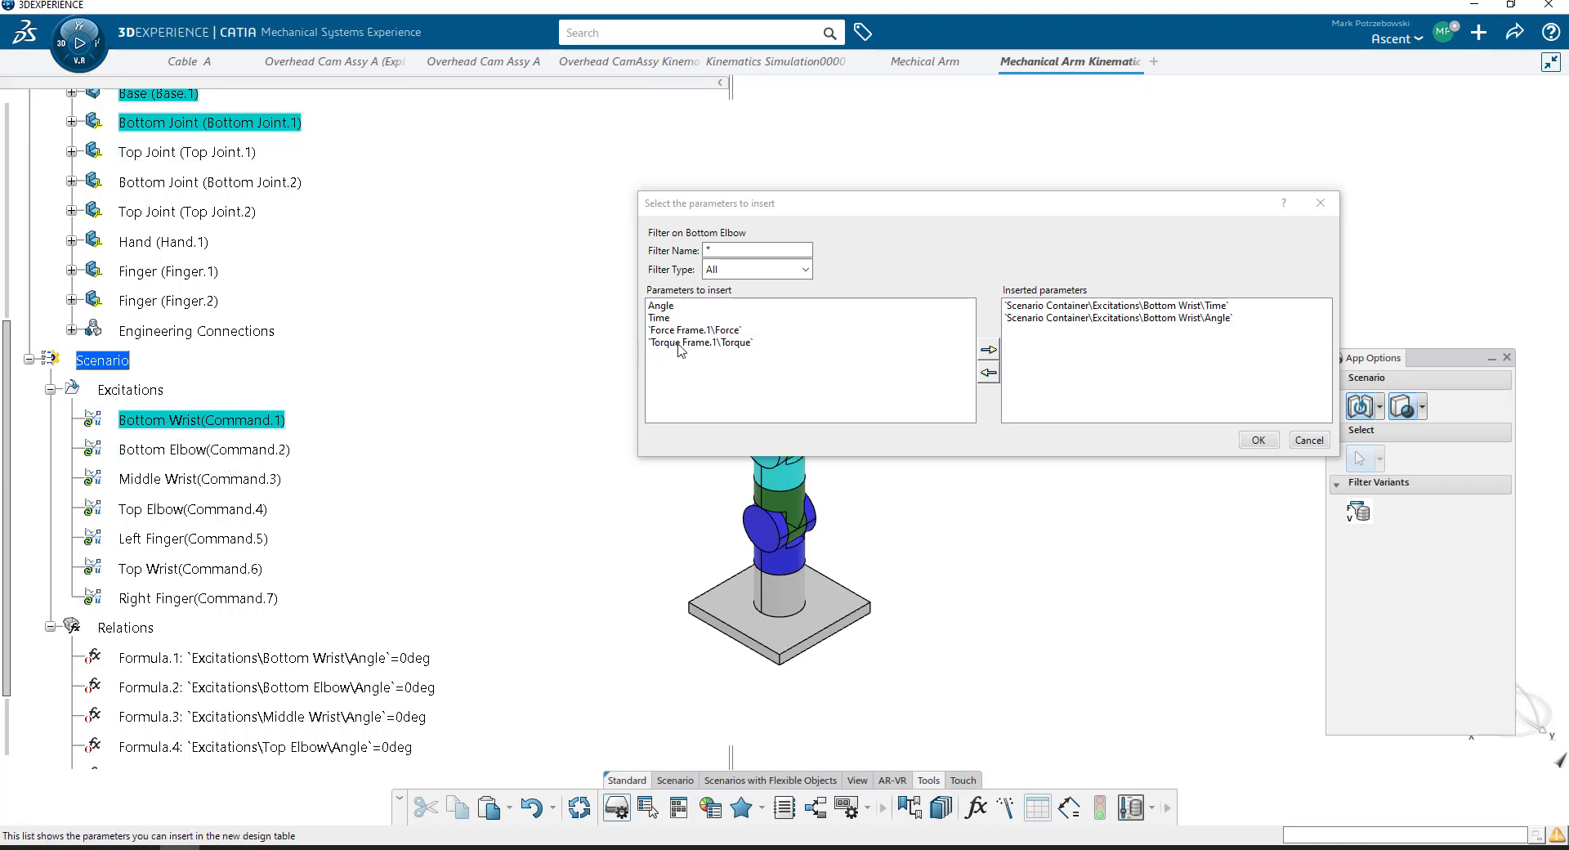
pyautogui.click(661, 317)
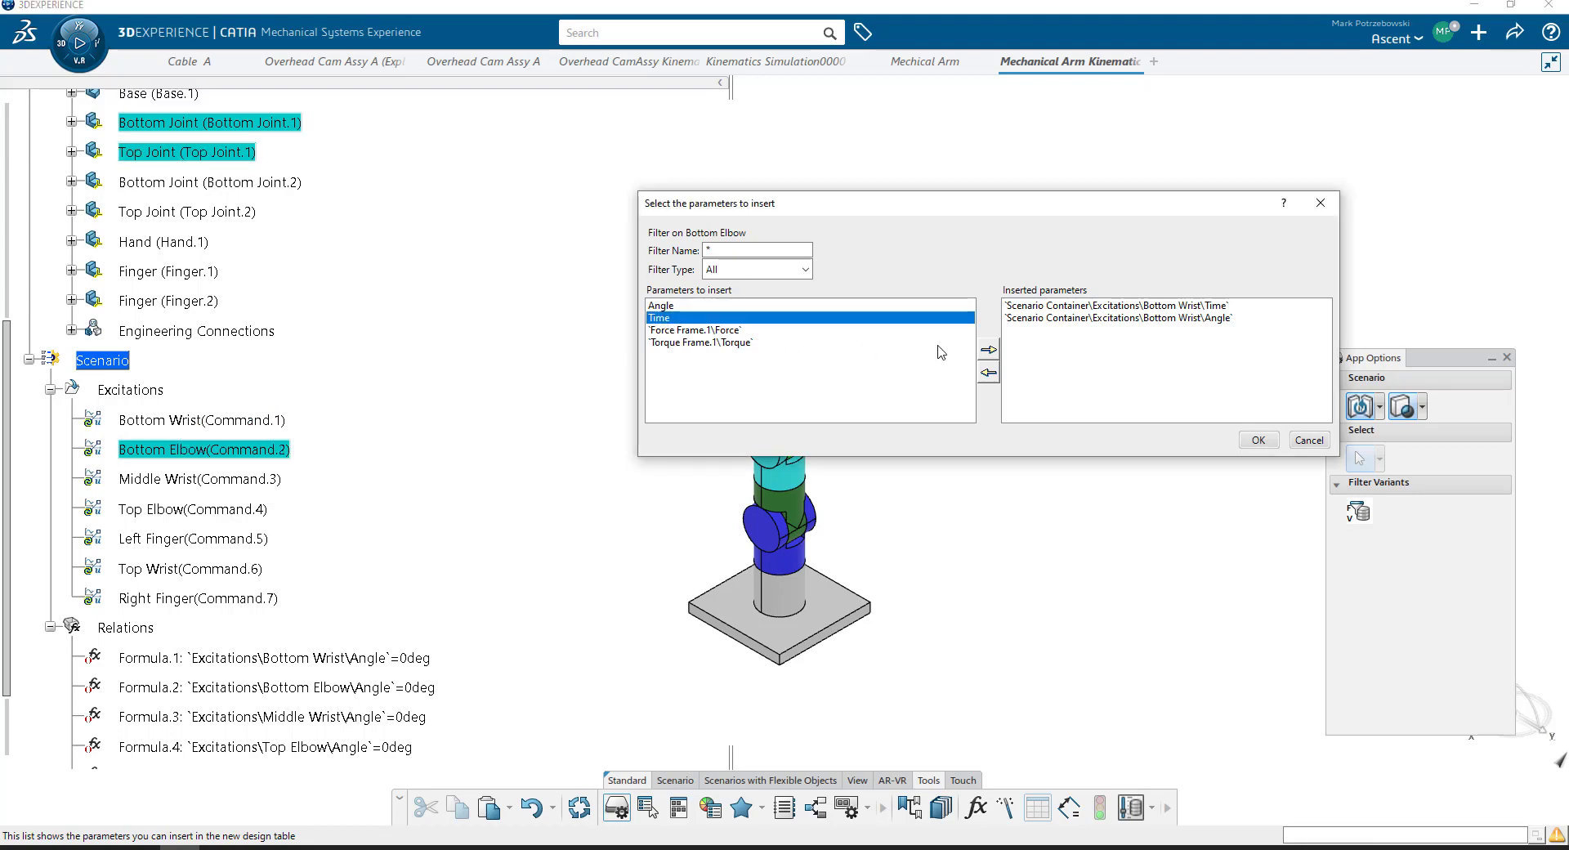
pyautogui.click(988, 349)
pyautogui.click(988, 349)
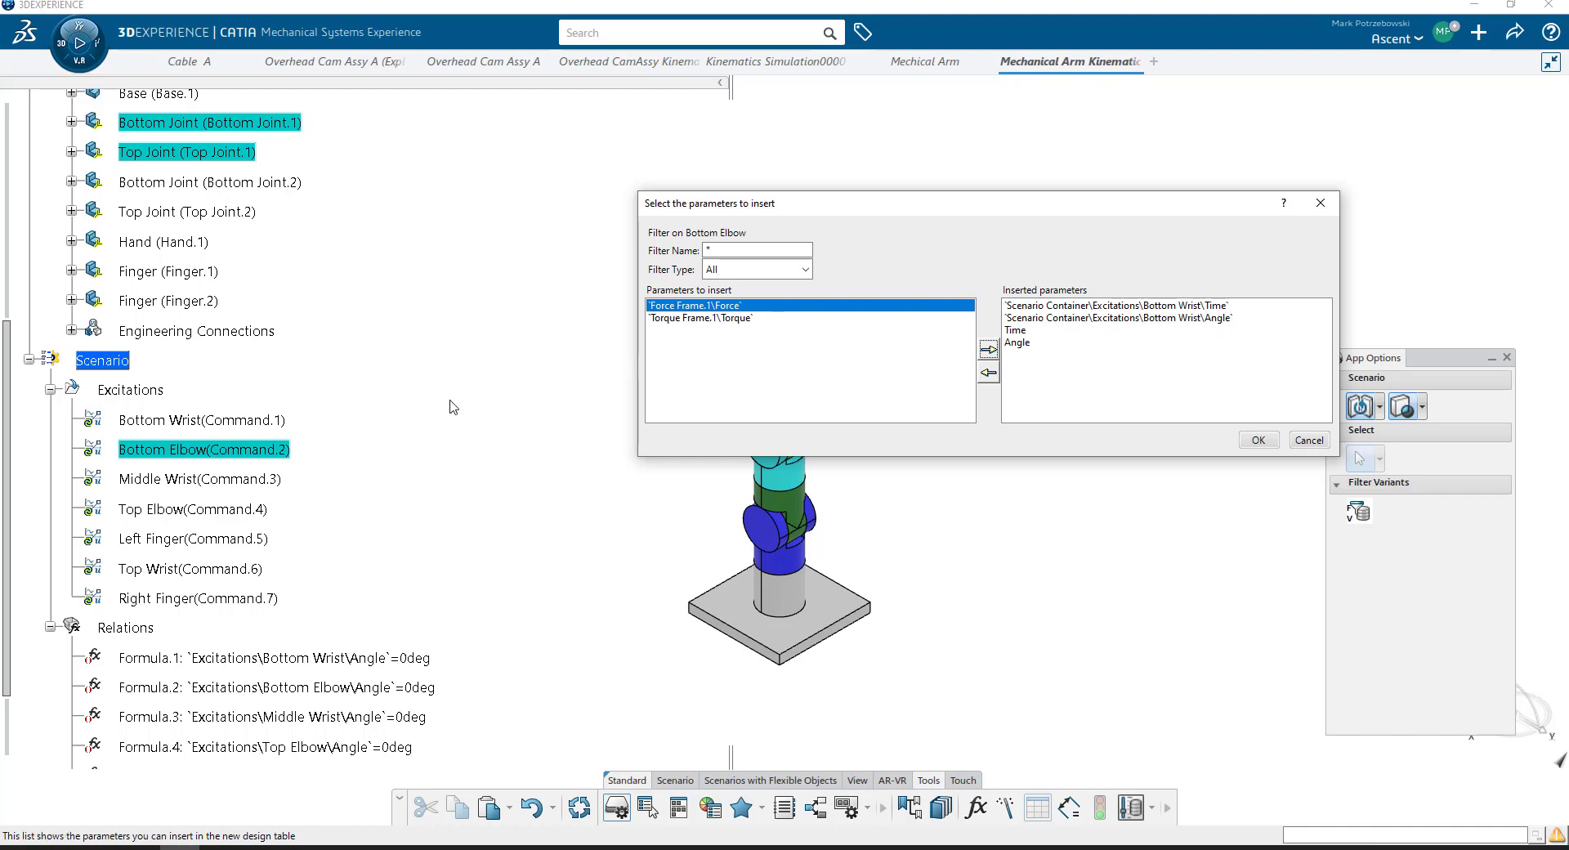
pyautogui.click(215, 482)
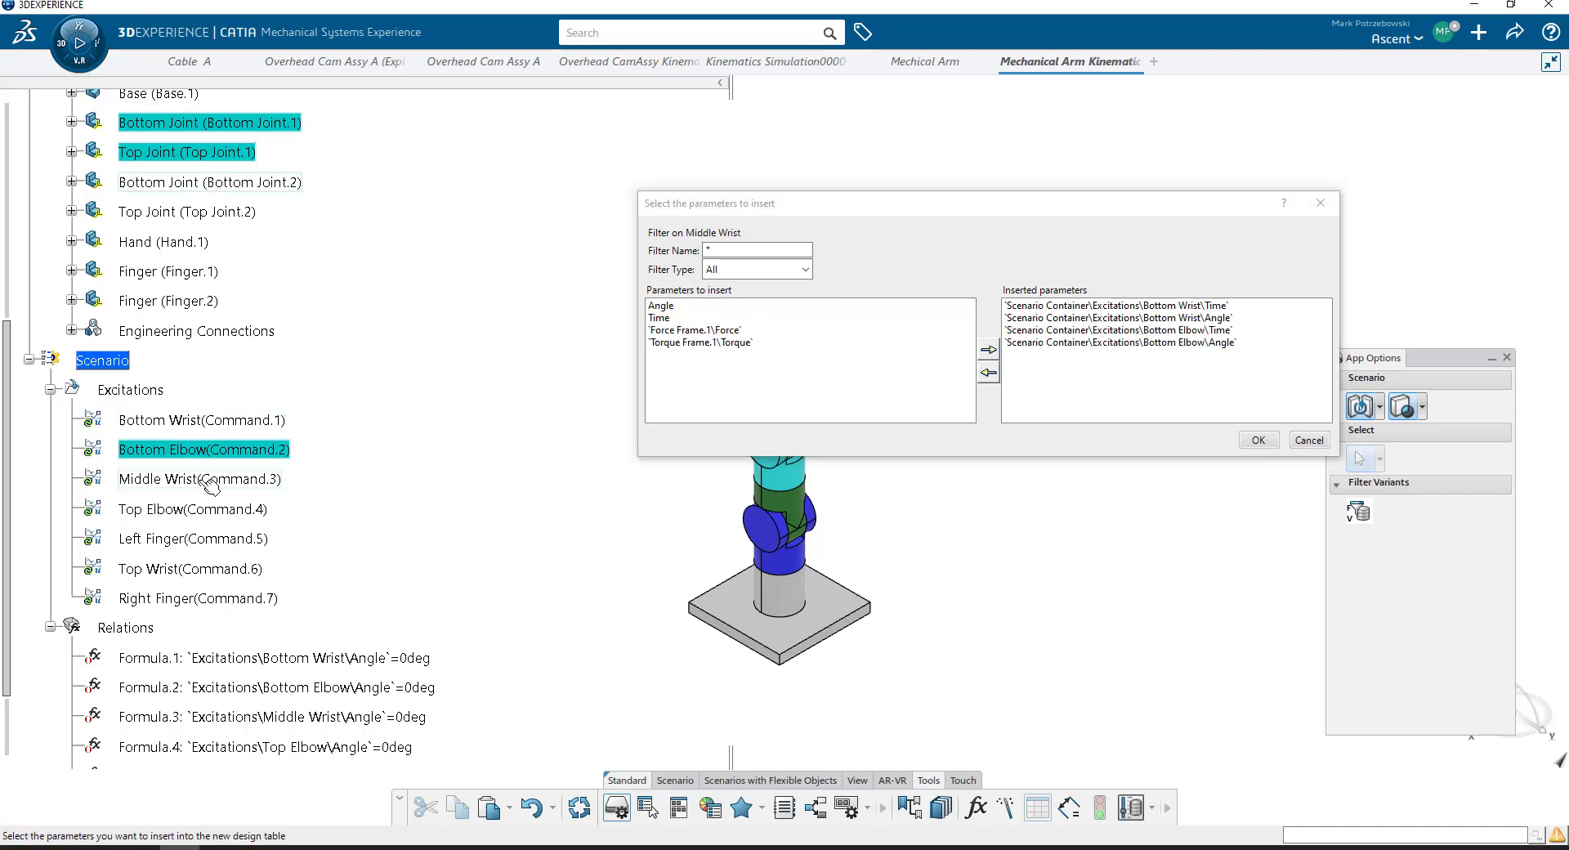
pyautogui.click(666, 319)
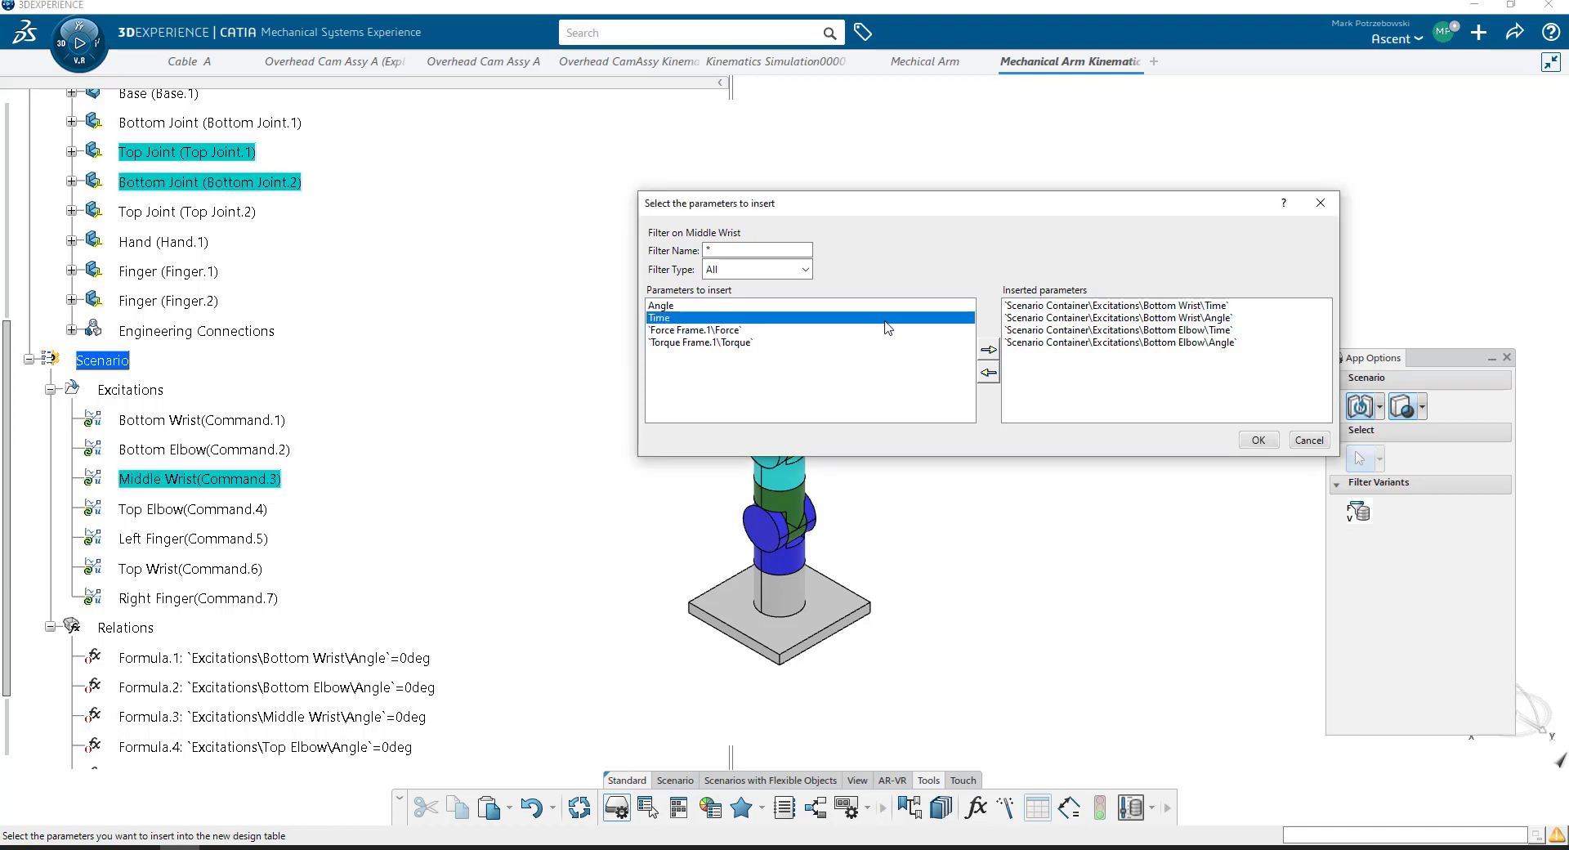
pyautogui.click(988, 350)
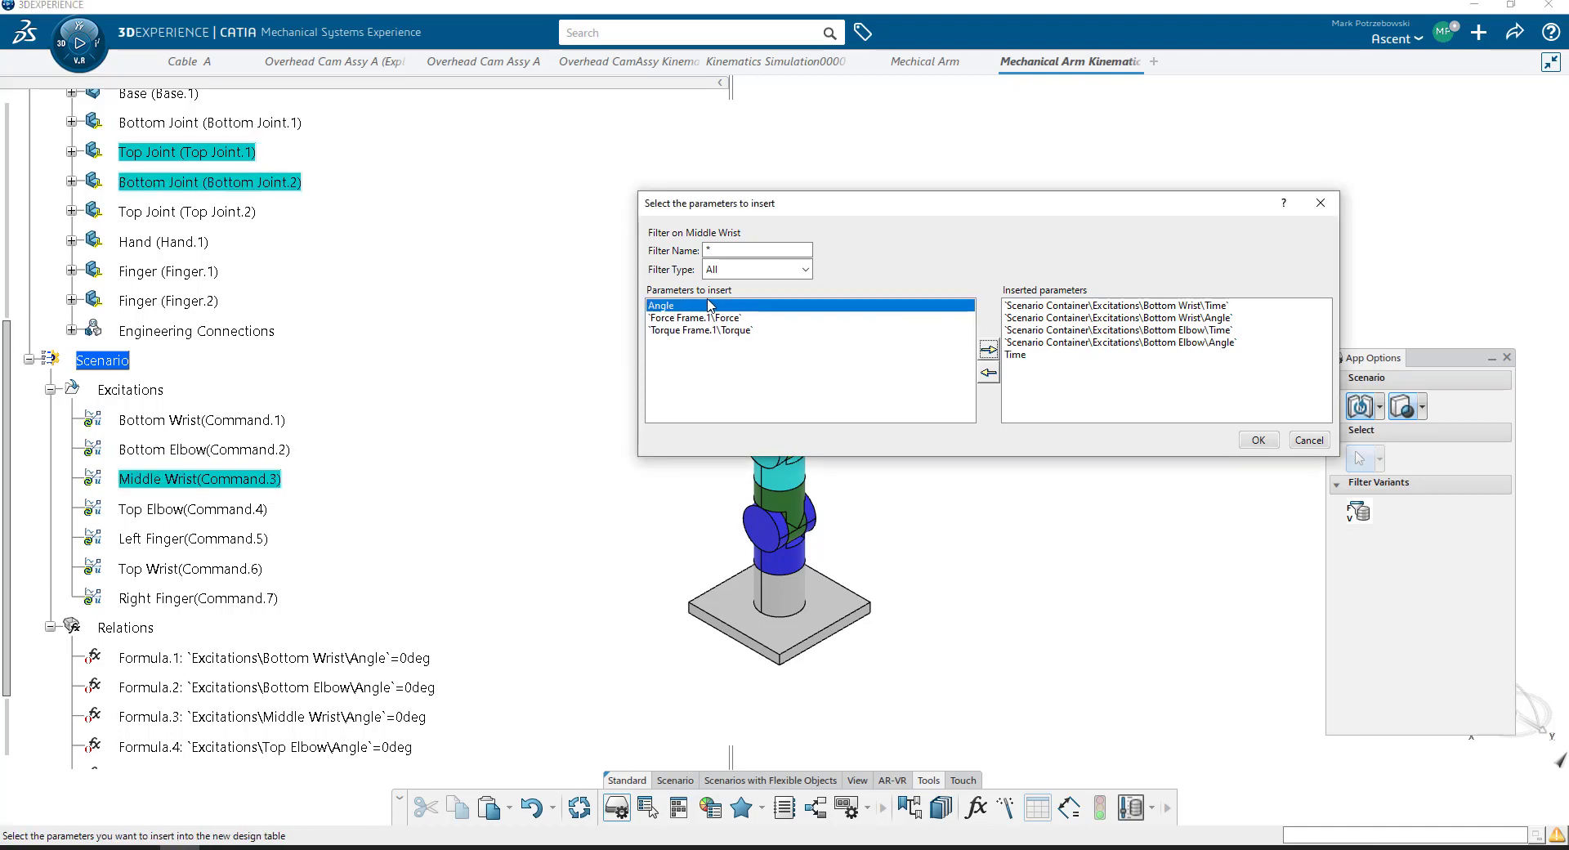
pyautogui.click(988, 350)
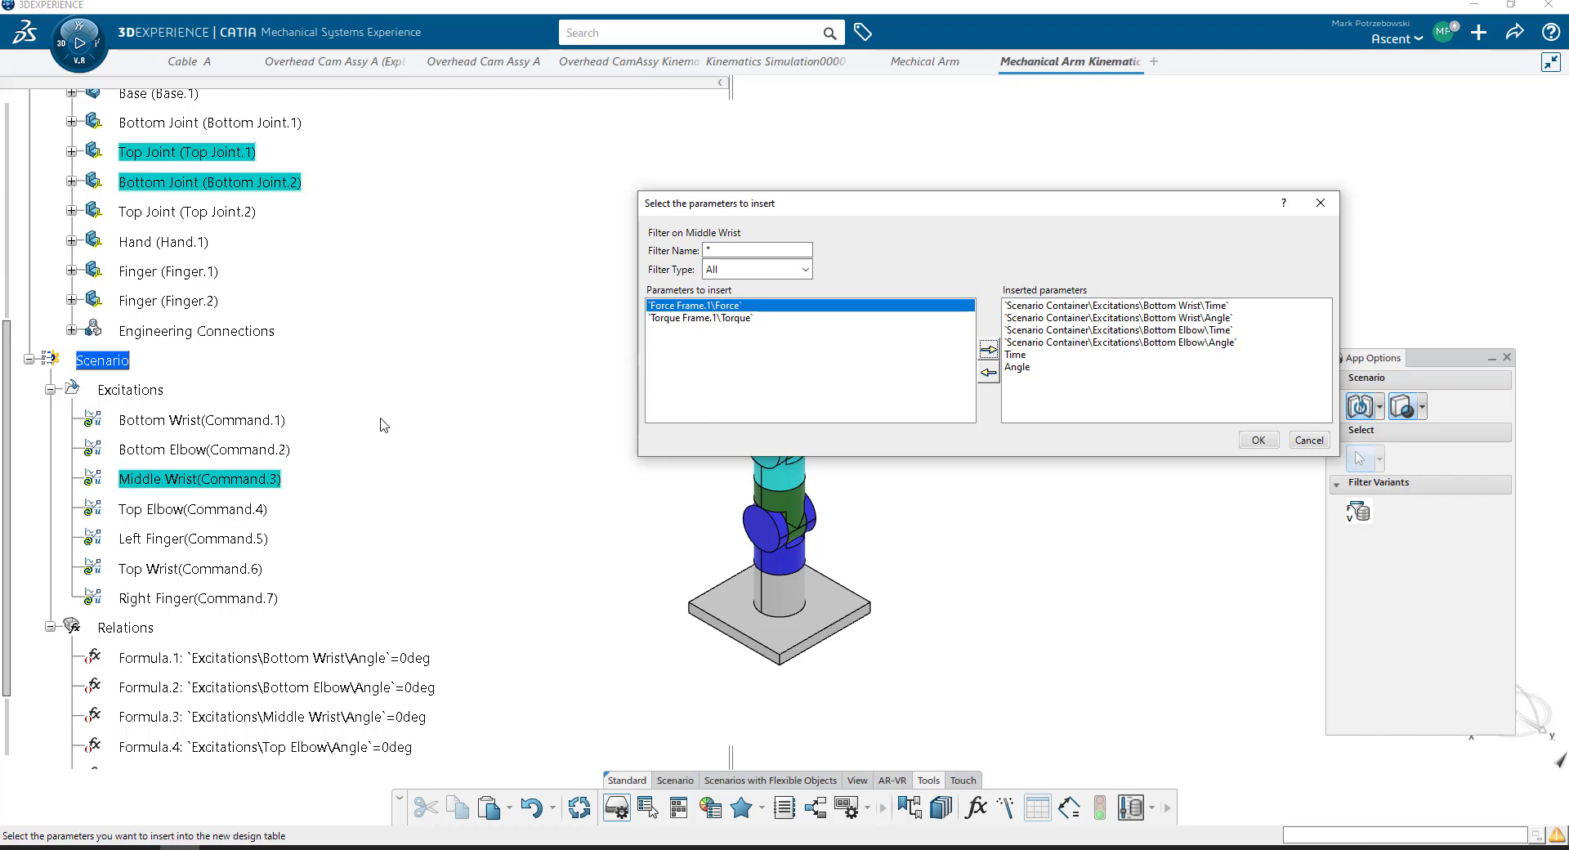
pyautogui.click(204, 508)
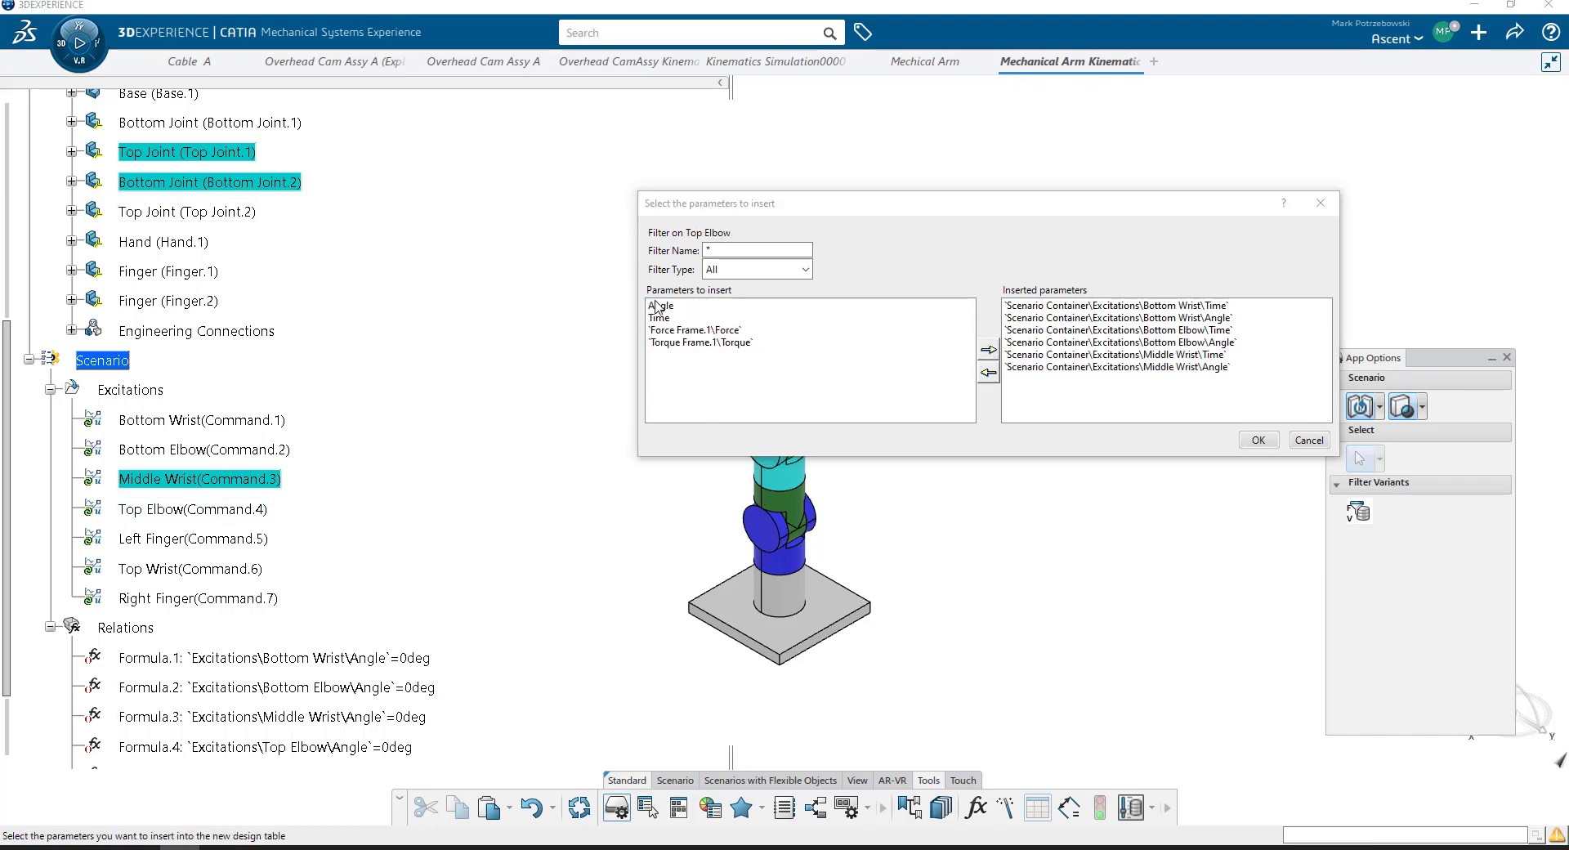
pyautogui.click(707, 318)
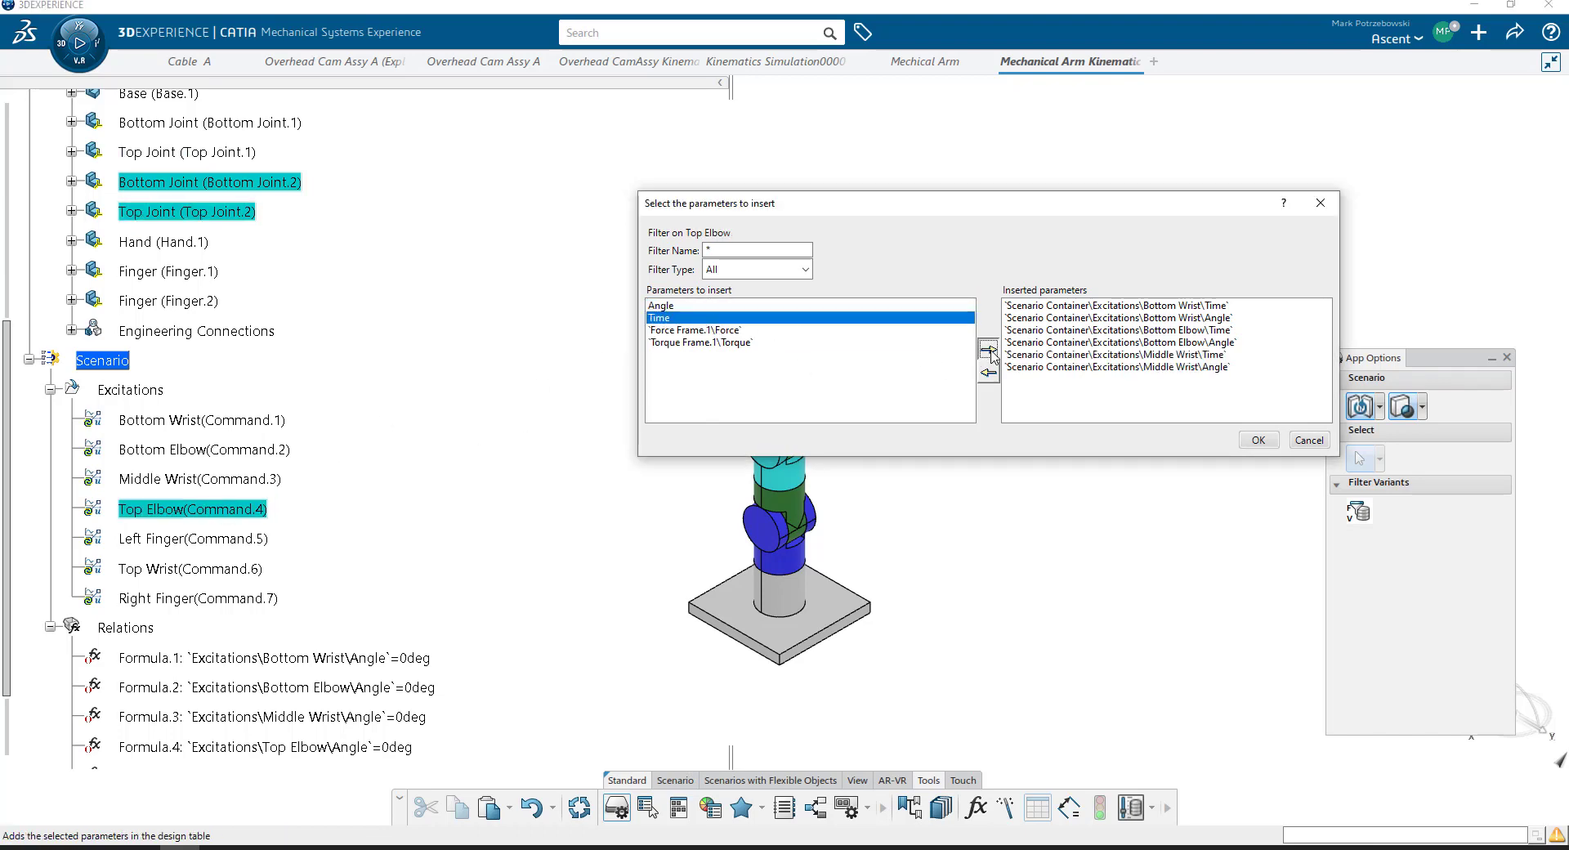
pyautogui.click(988, 350)
pyautogui.click(988, 350)
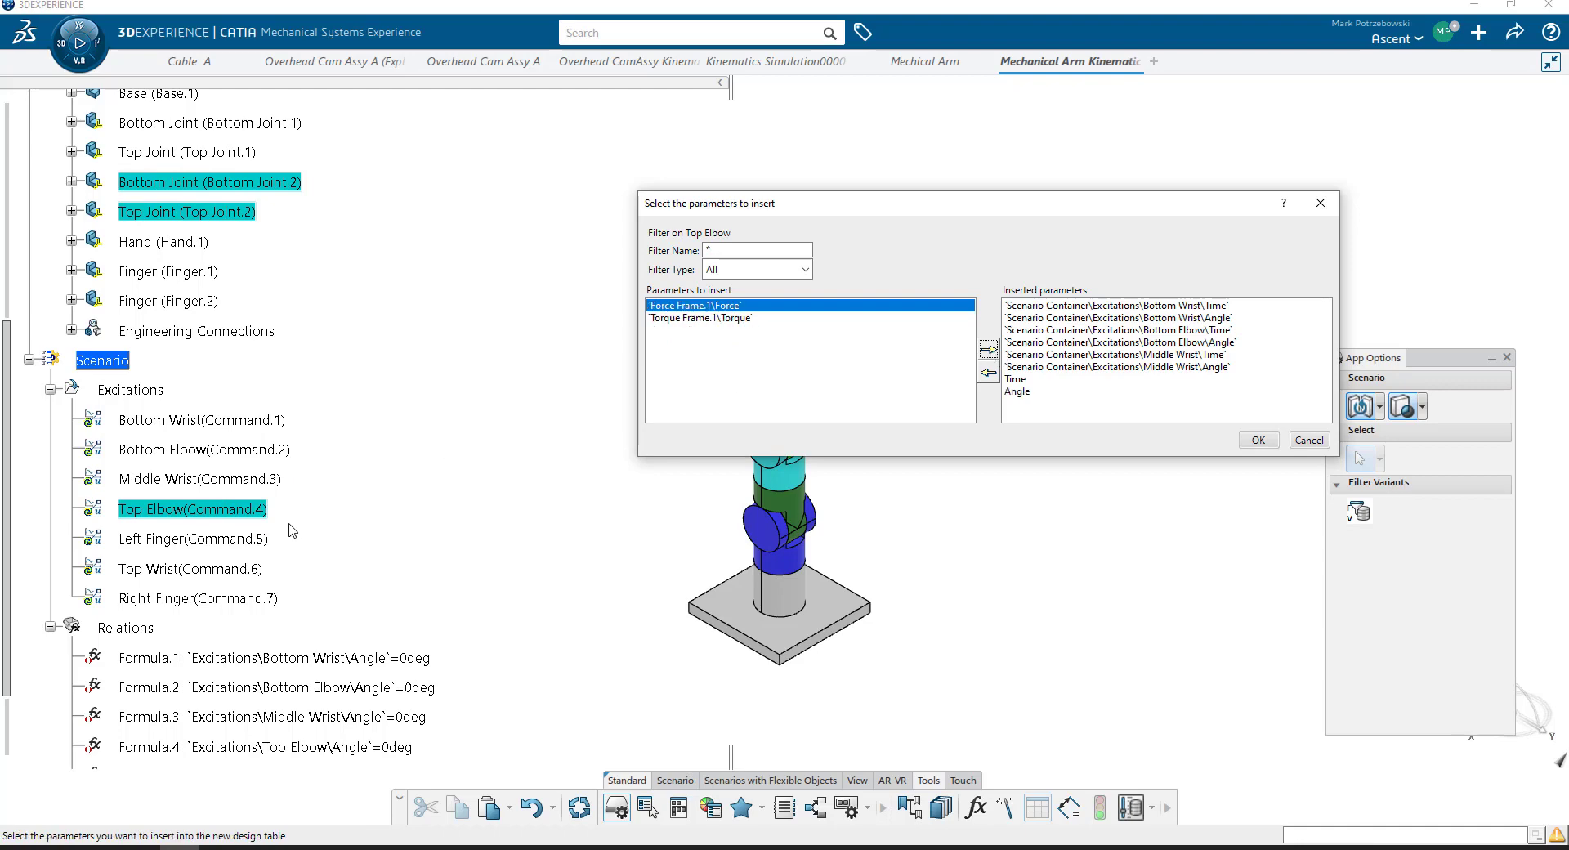
# Step: Insert Time and Angle for the Left Finger, Top Wrist and Right Finger excitations
pyautogui.click(259, 543)
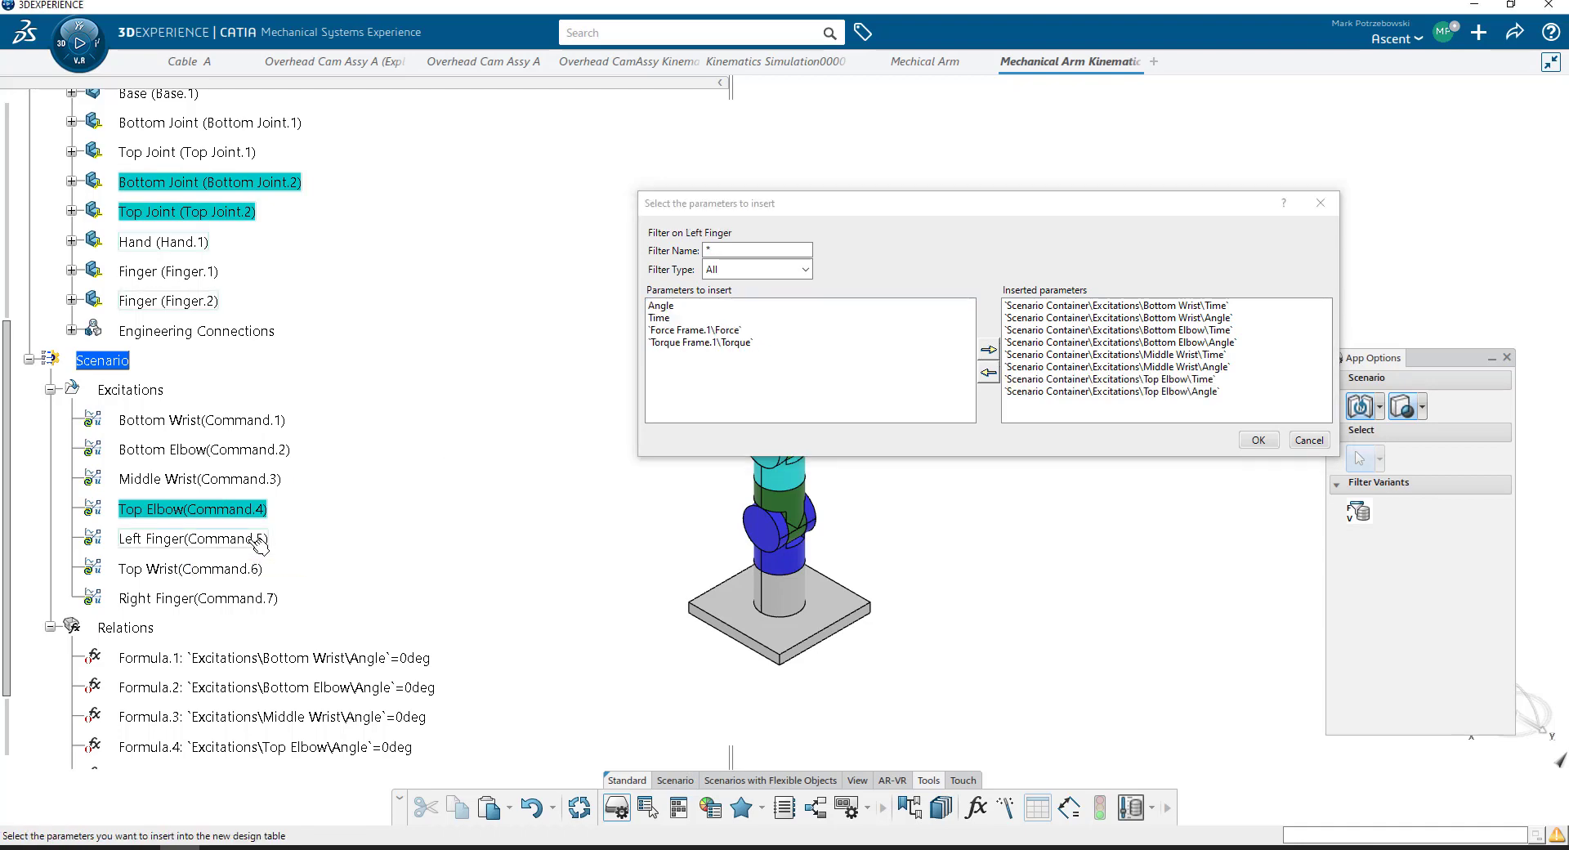
pyautogui.click(651, 318)
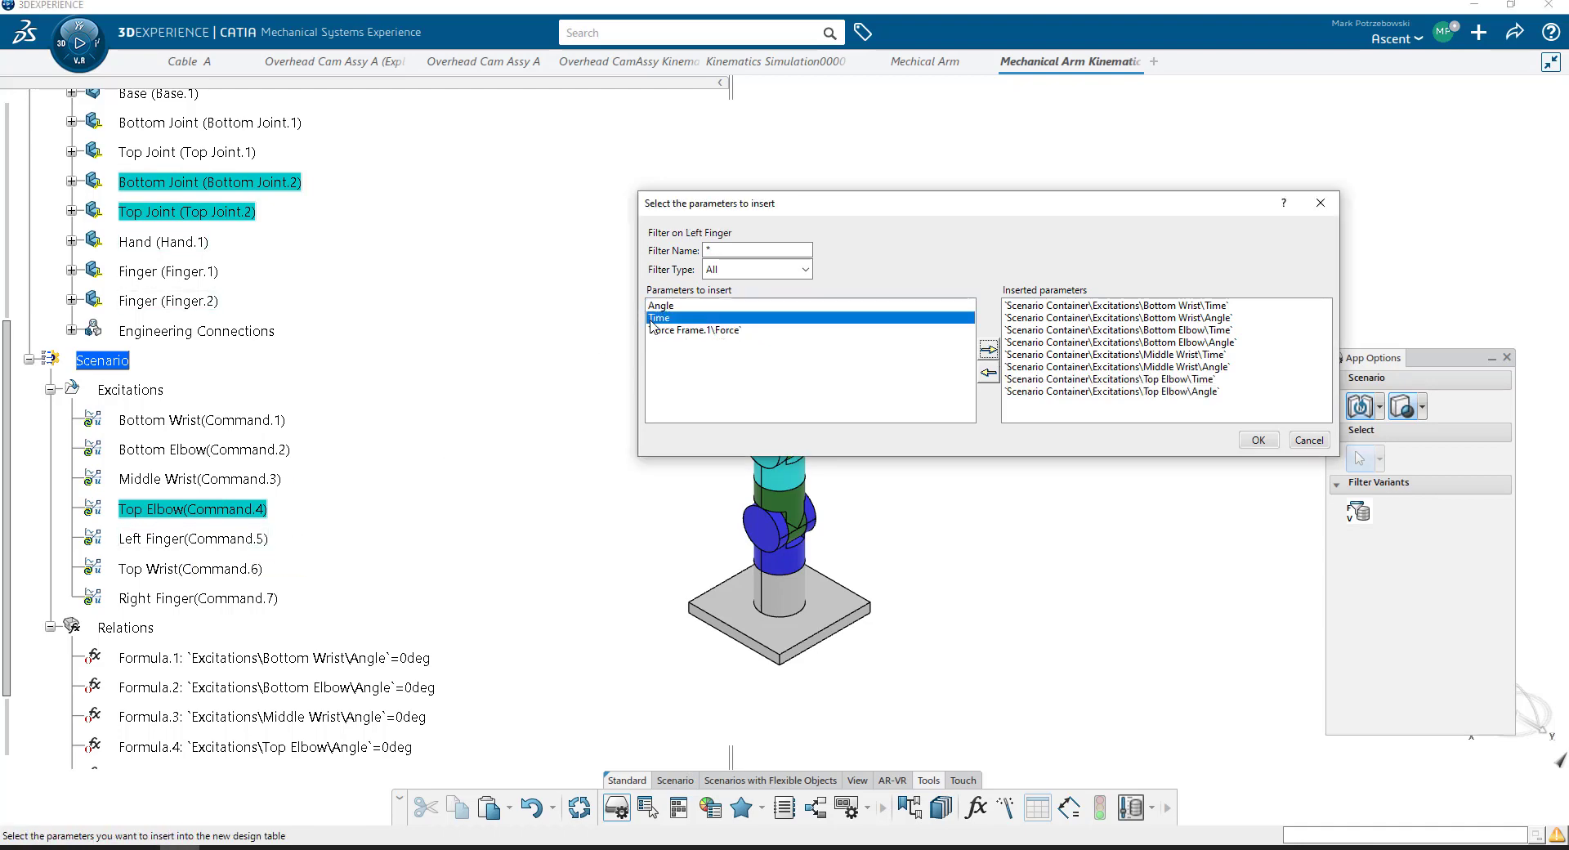
pyautogui.click(988, 350)
pyautogui.click(988, 350)
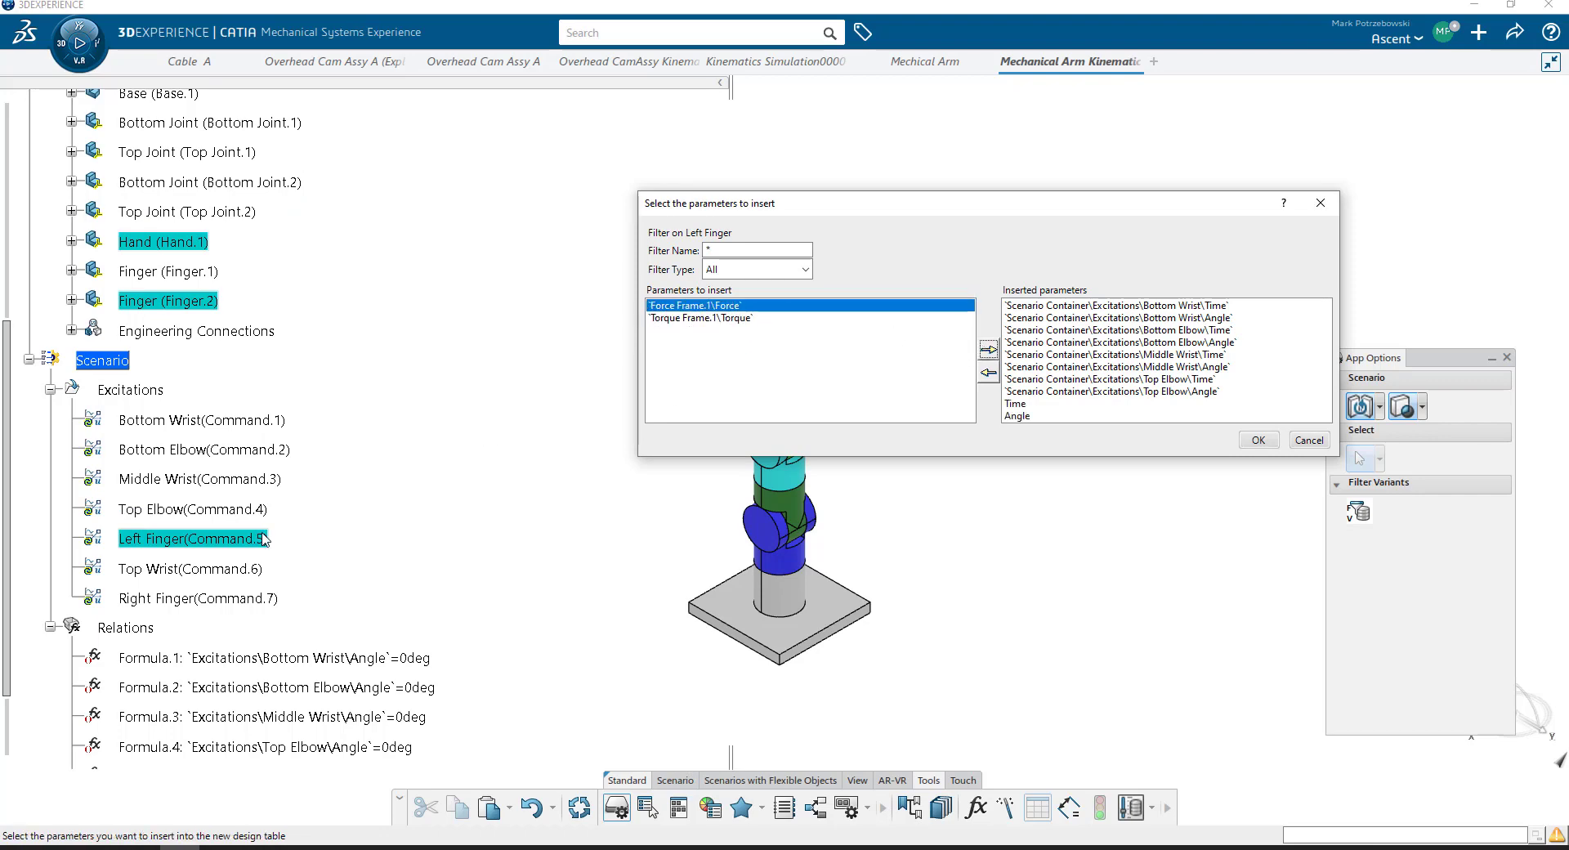
pyautogui.click(258, 569)
pyautogui.click(651, 317)
pyautogui.click(988, 350)
pyautogui.click(988, 350)
pyautogui.click(276, 599)
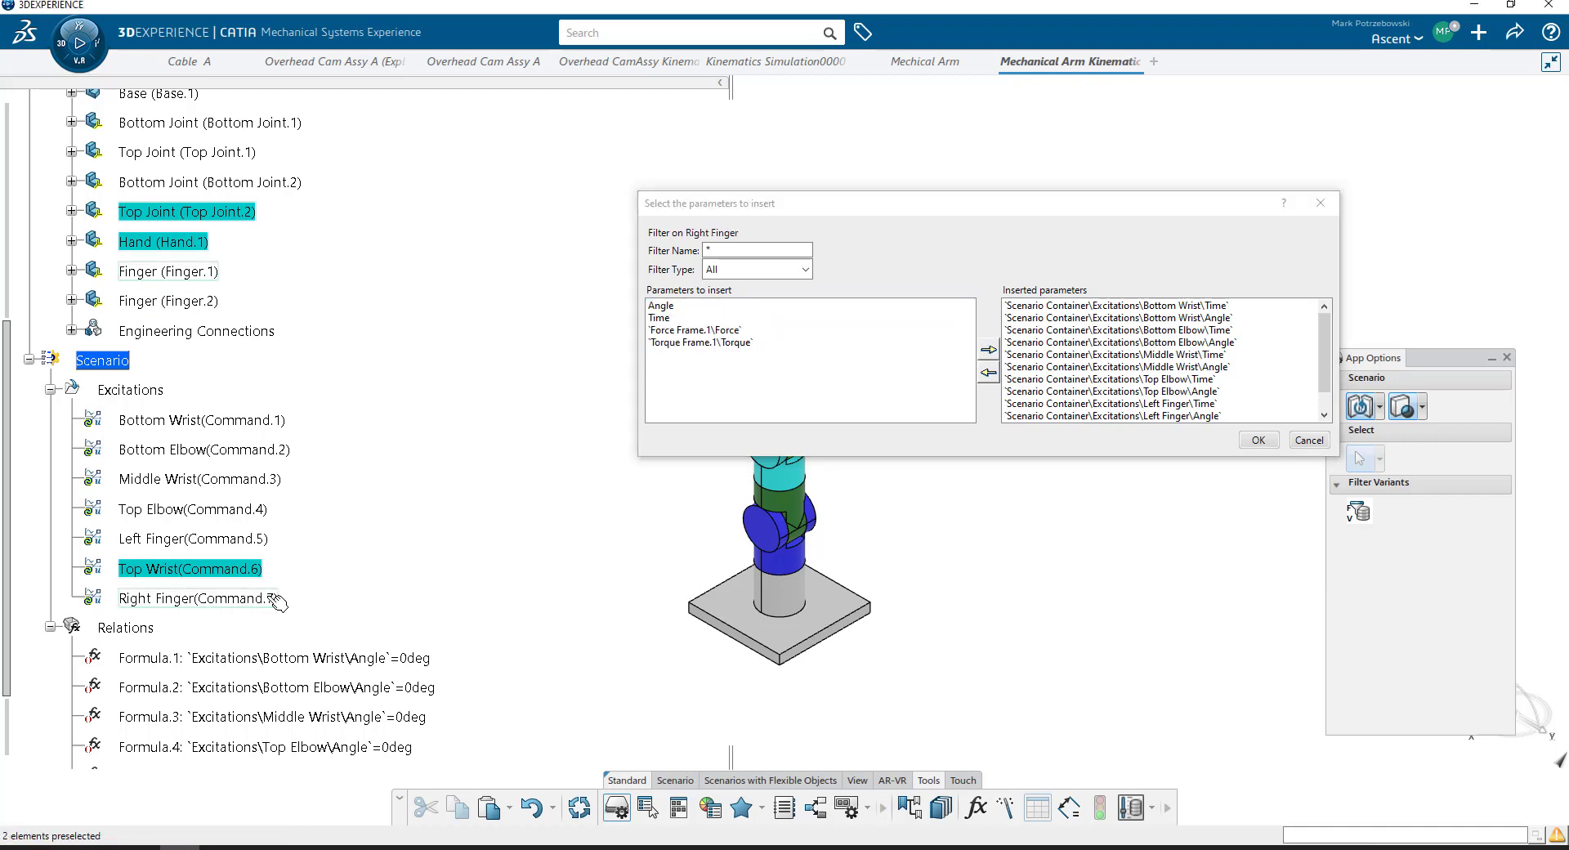
pyautogui.click(675, 318)
pyautogui.click(988, 350)
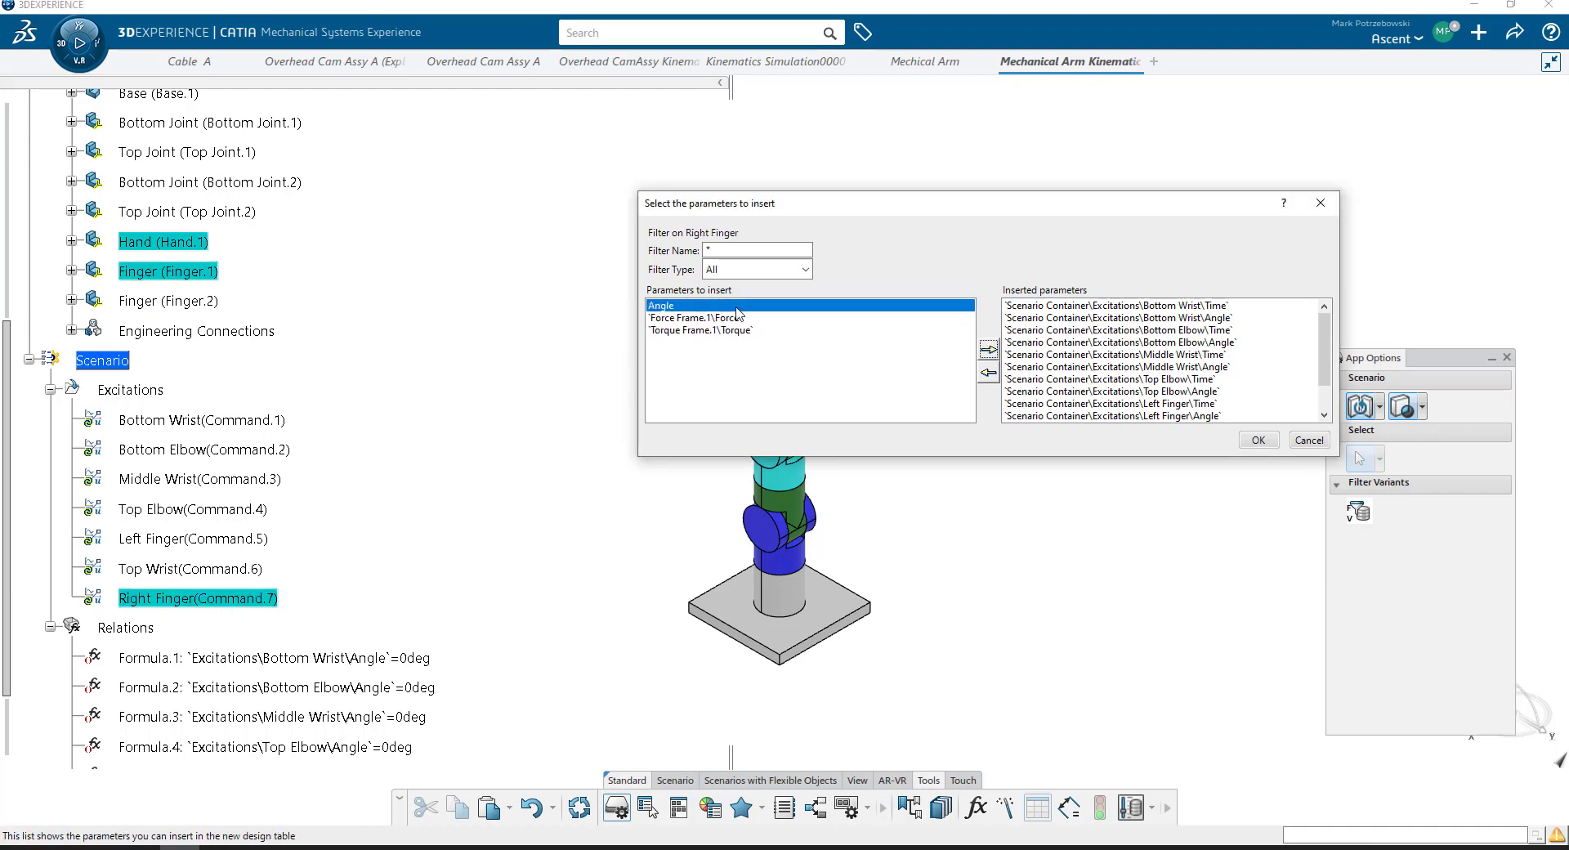
pyautogui.click(988, 350)
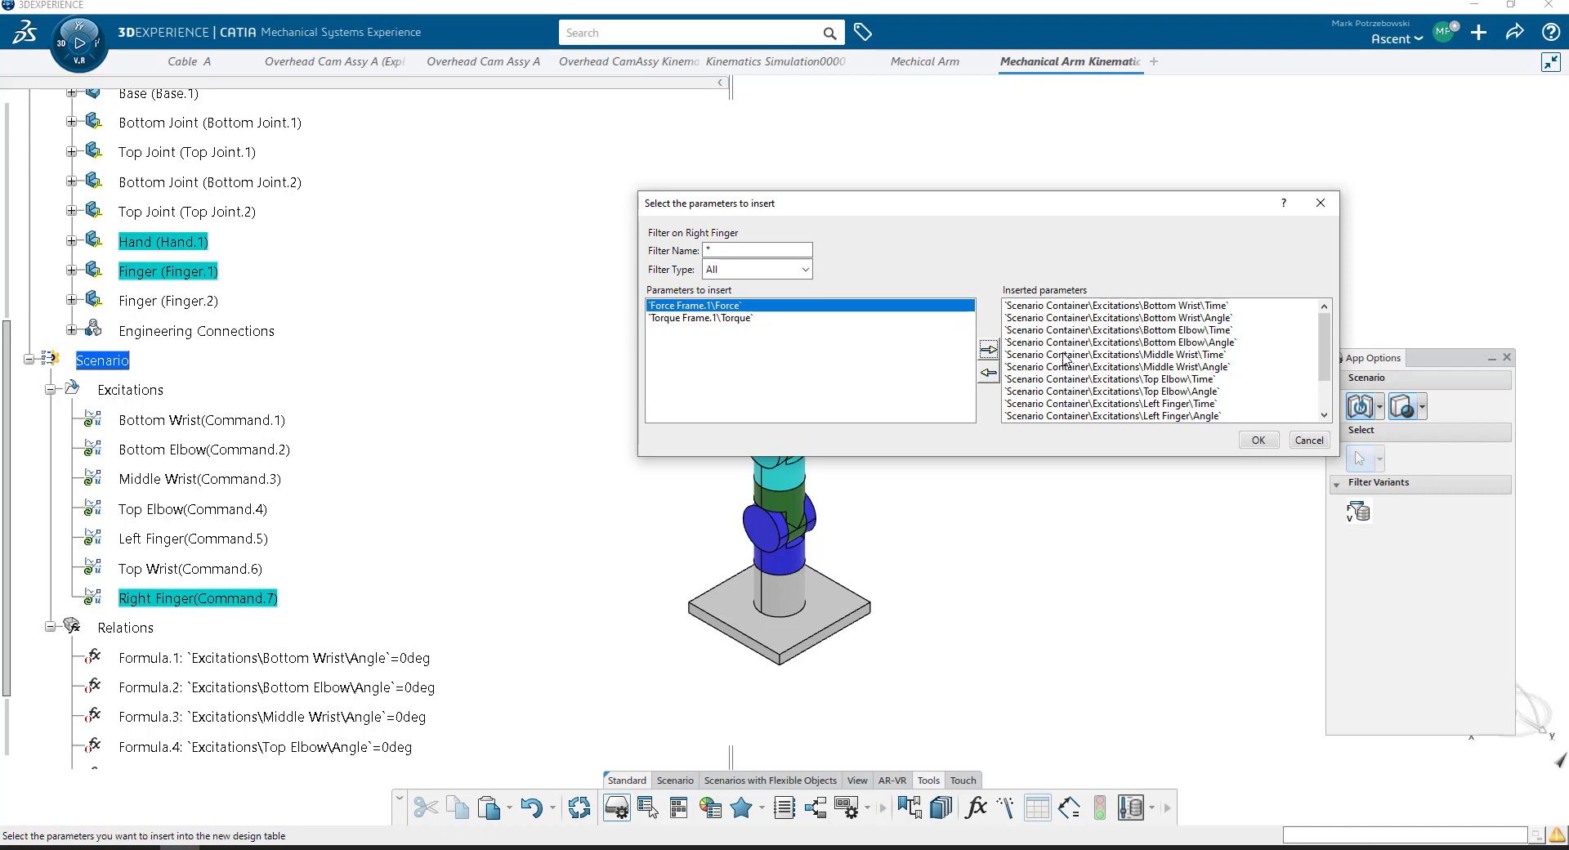
pyautogui.scroll(-2, 1065, 360)
pyautogui.scroll(2, 1054, 365)
# Step: Finish choosing the design table parameters and create the table as an Excel sheet
pyautogui.click(1259, 440)
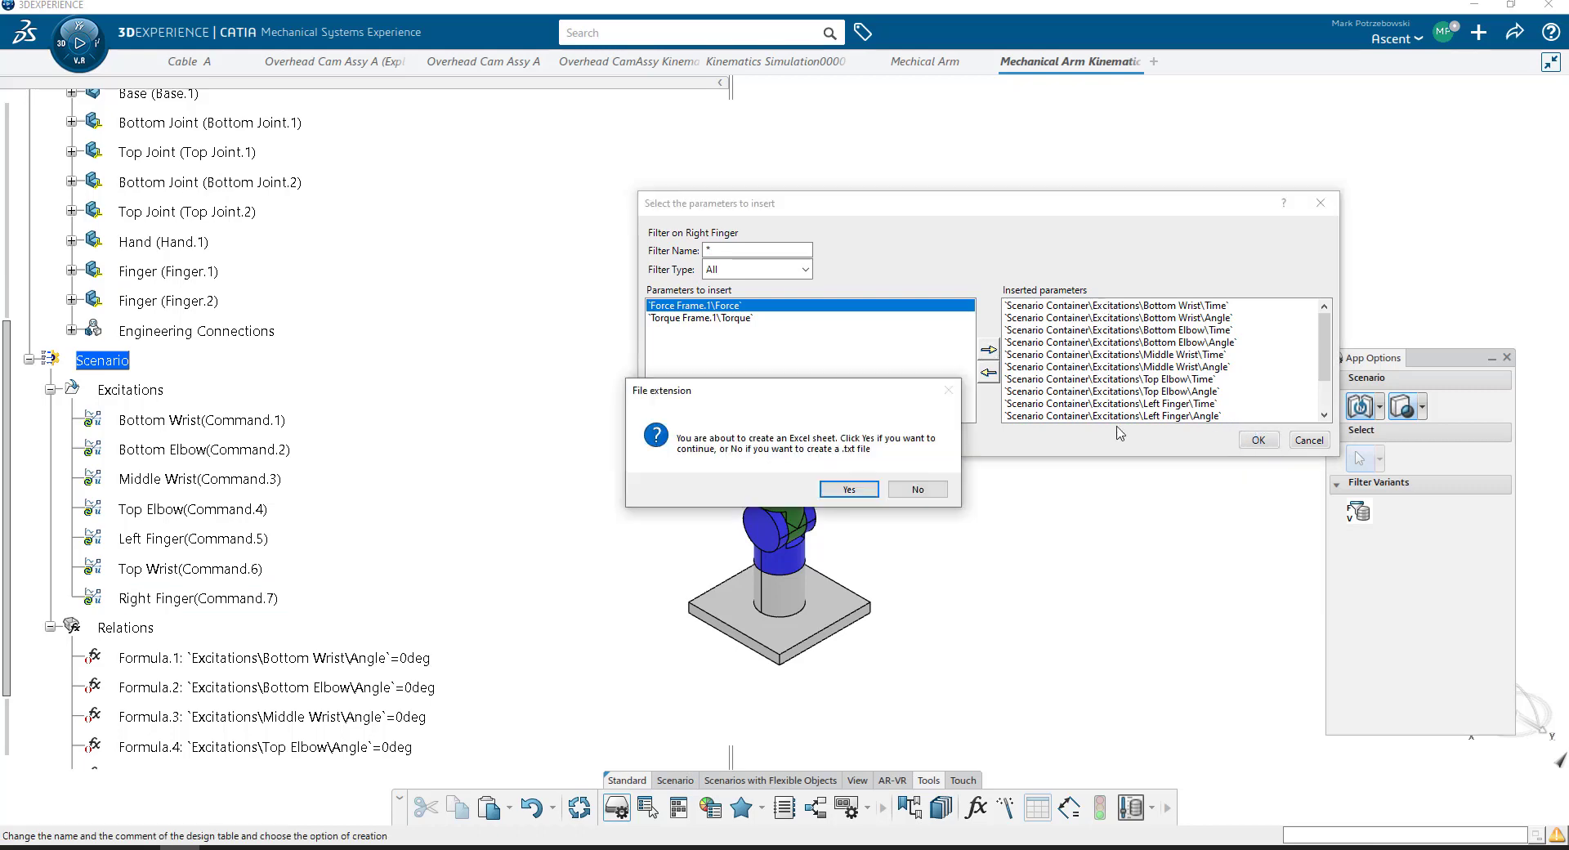
pyautogui.click(868, 492)
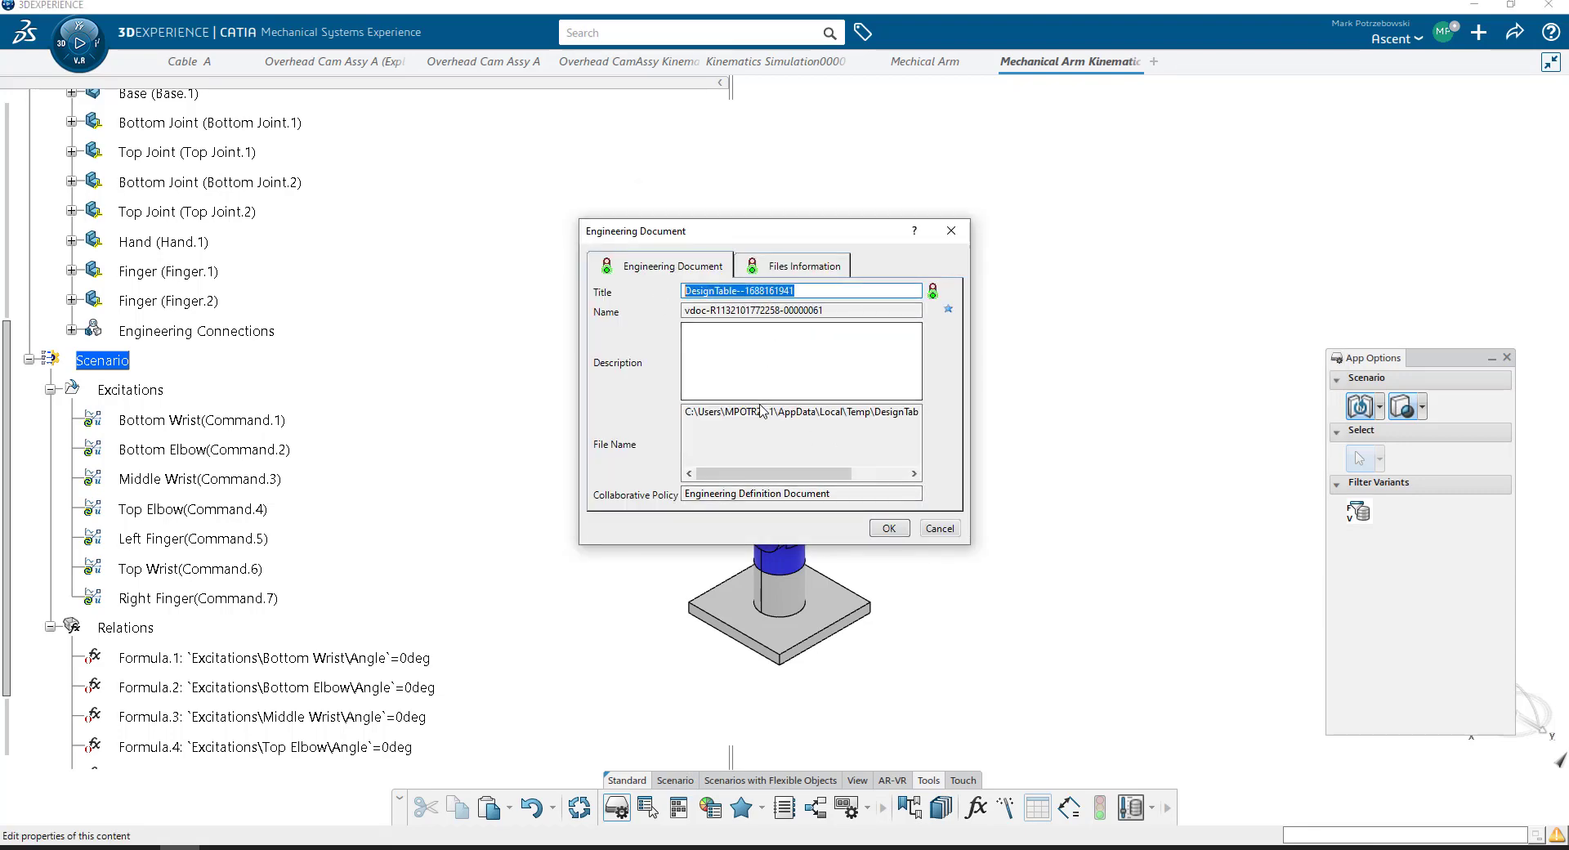
pyautogui.moveTo(794, 292); pyautogui.dragTo(626, 286)
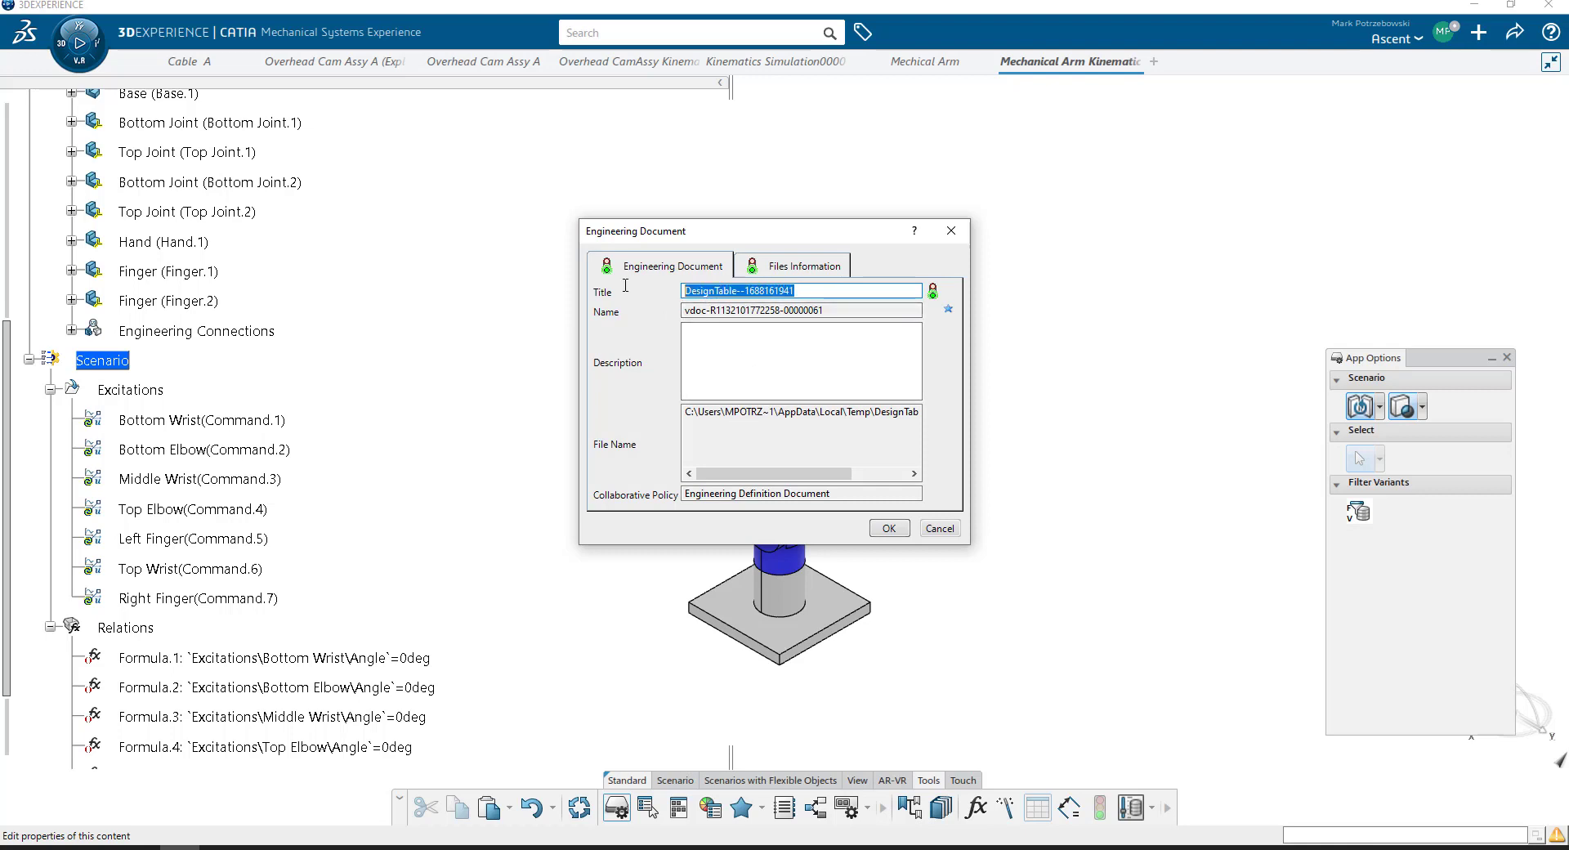
pyautogui.click(783, 270)
pyautogui.click(647, 264)
pyautogui.click(685, 292)
pyautogui.write('Demo')
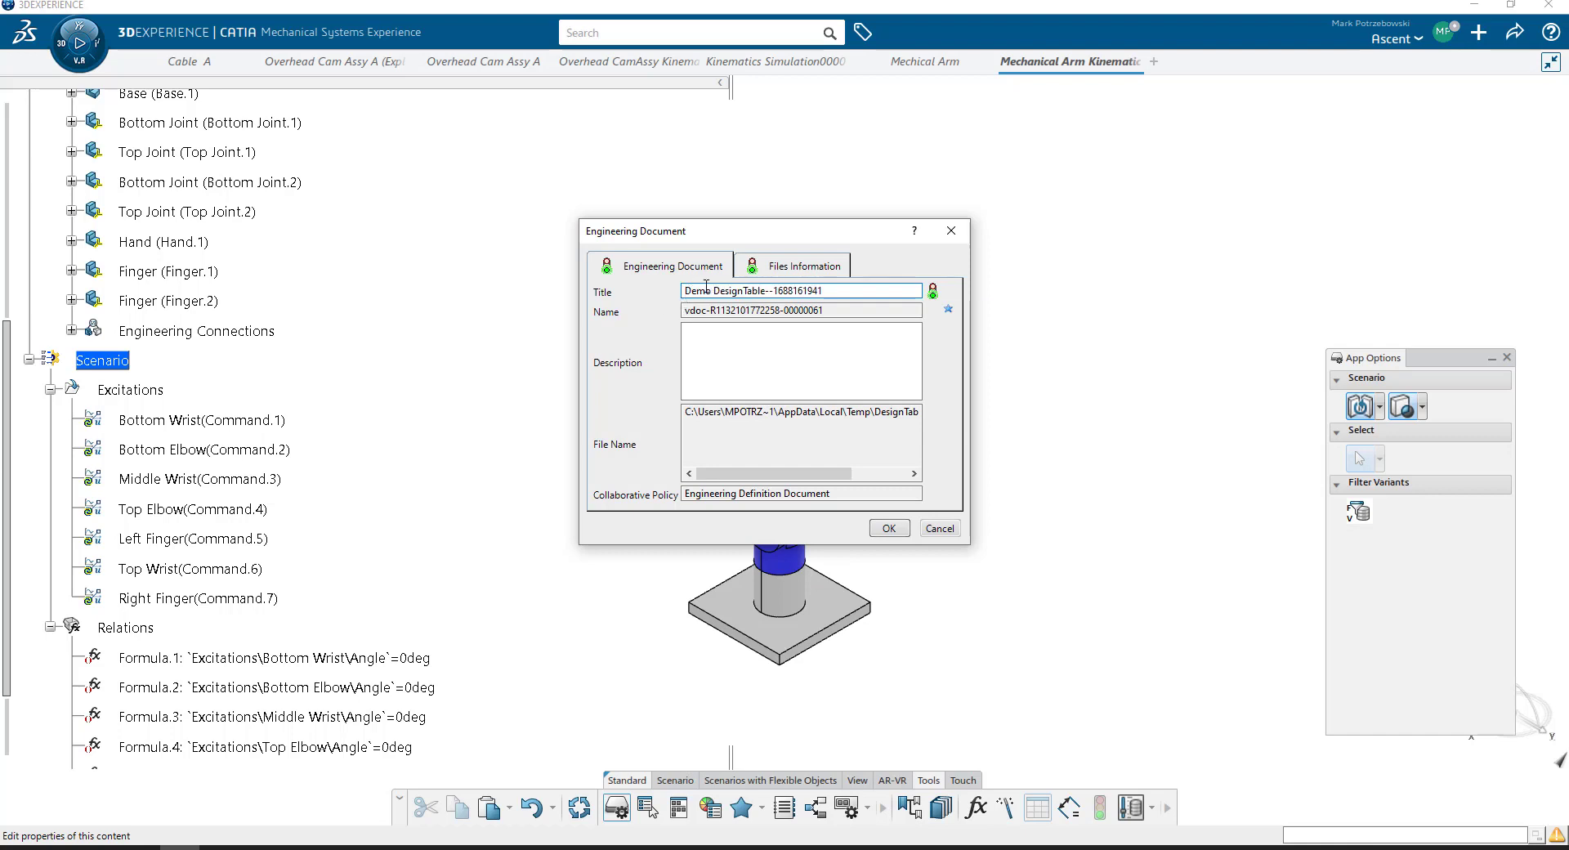
pyautogui.moveTo(821, 290); pyautogui.dragTo(773, 292)
pyautogui.click(897, 530)
pyautogui.click(895, 529)
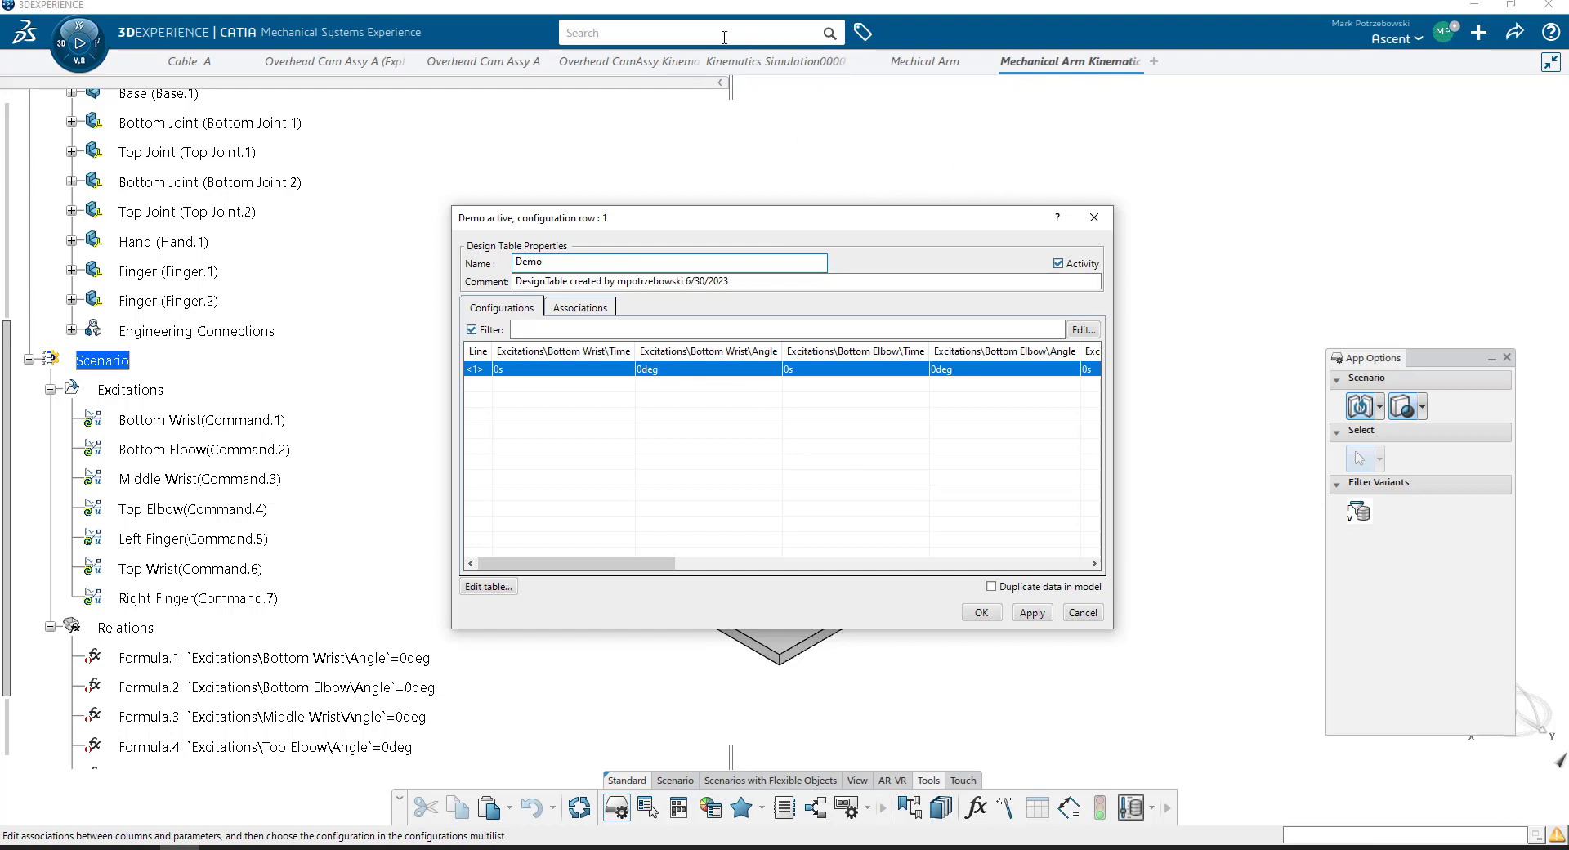
# Step: Widen the Bottom Wrist Time column, move the dialog aside, and open the Demo table in Excel
pyautogui.click(667, 33)
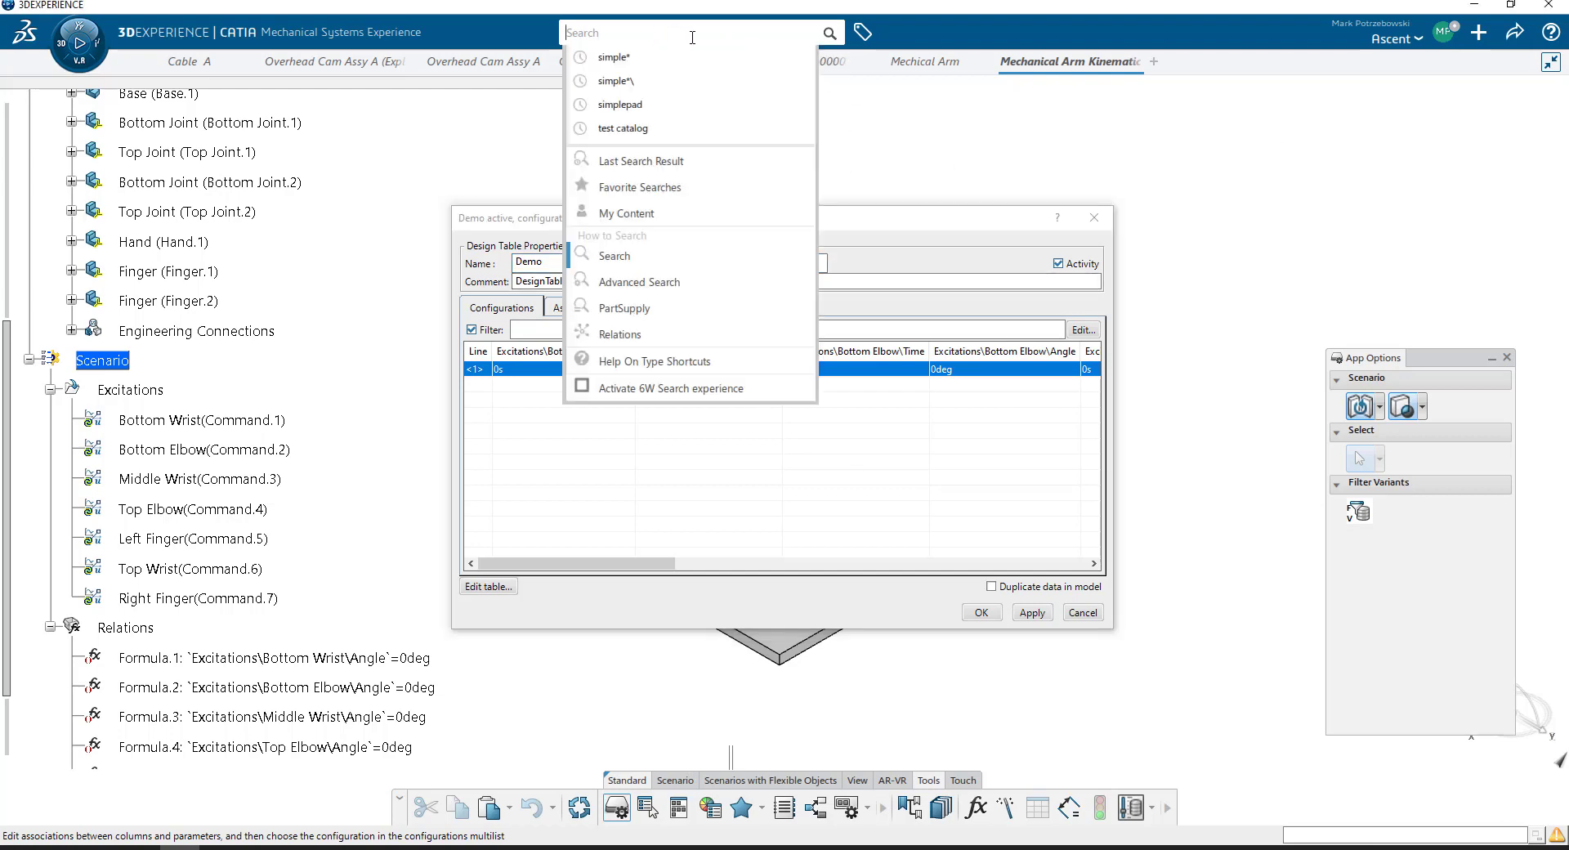
pyautogui.click(884, 167)
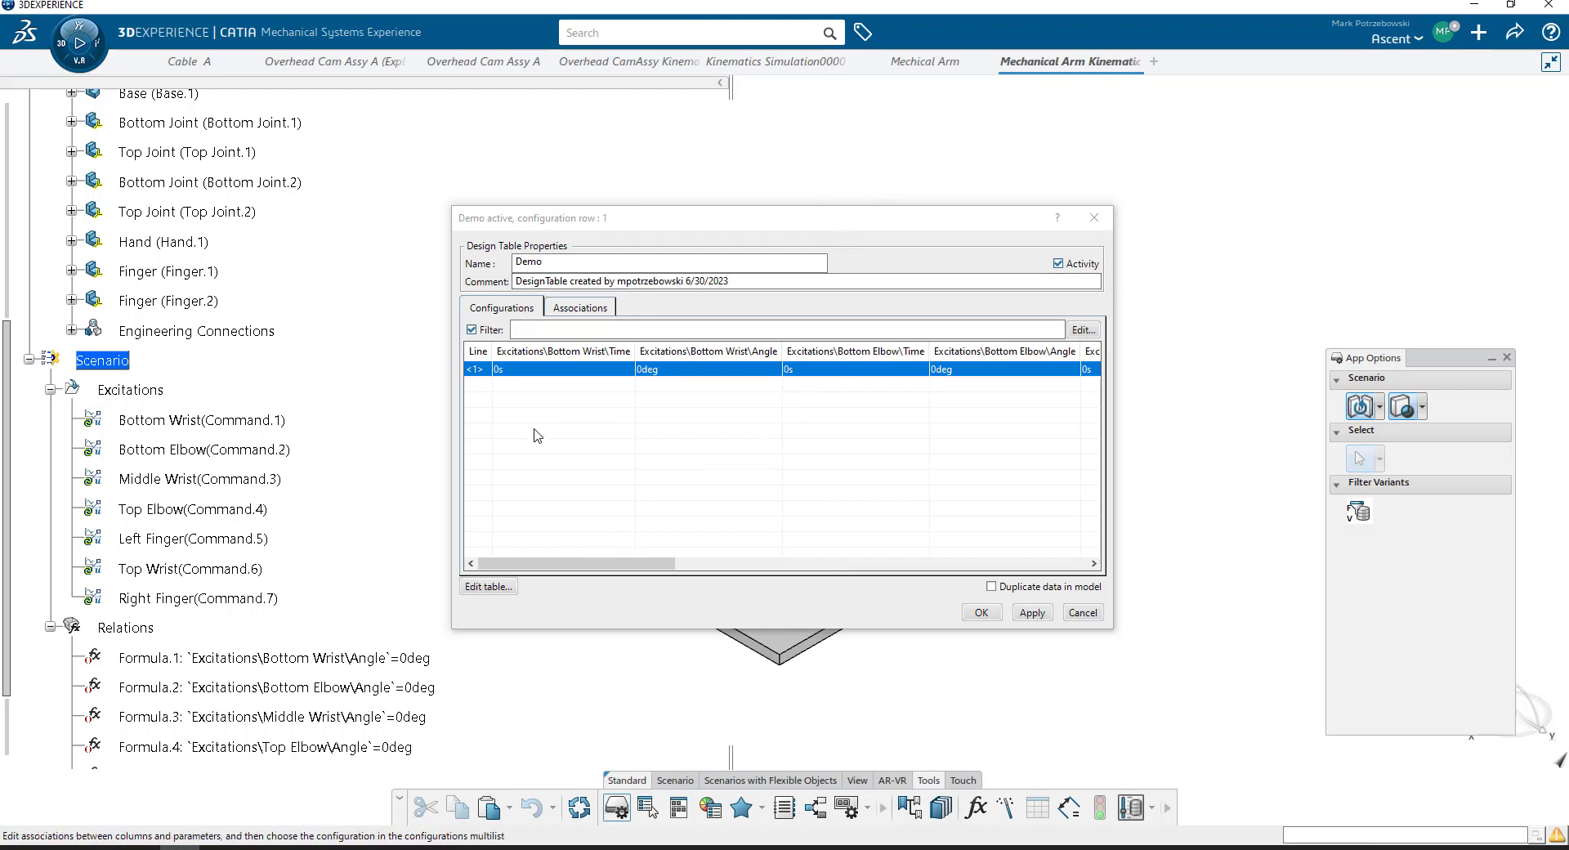
pyautogui.moveTo(635, 351); pyautogui.dragTo(643, 351)
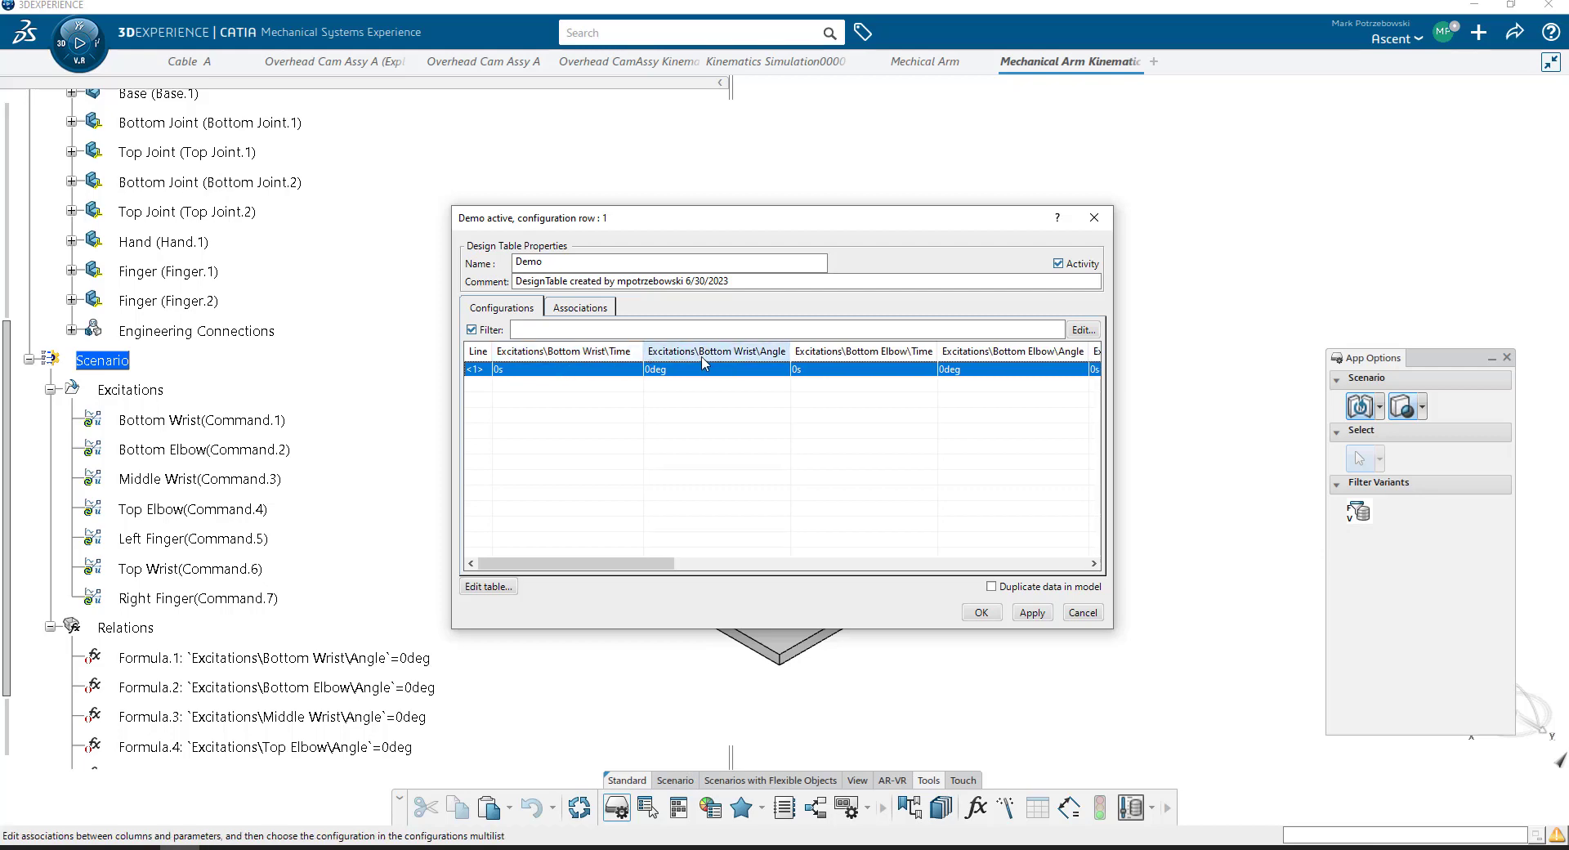
pyautogui.moveTo(644, 570); pyautogui.dragTo(581, 517)
pyautogui.moveTo(815, 221); pyautogui.dragTo(929, 226)
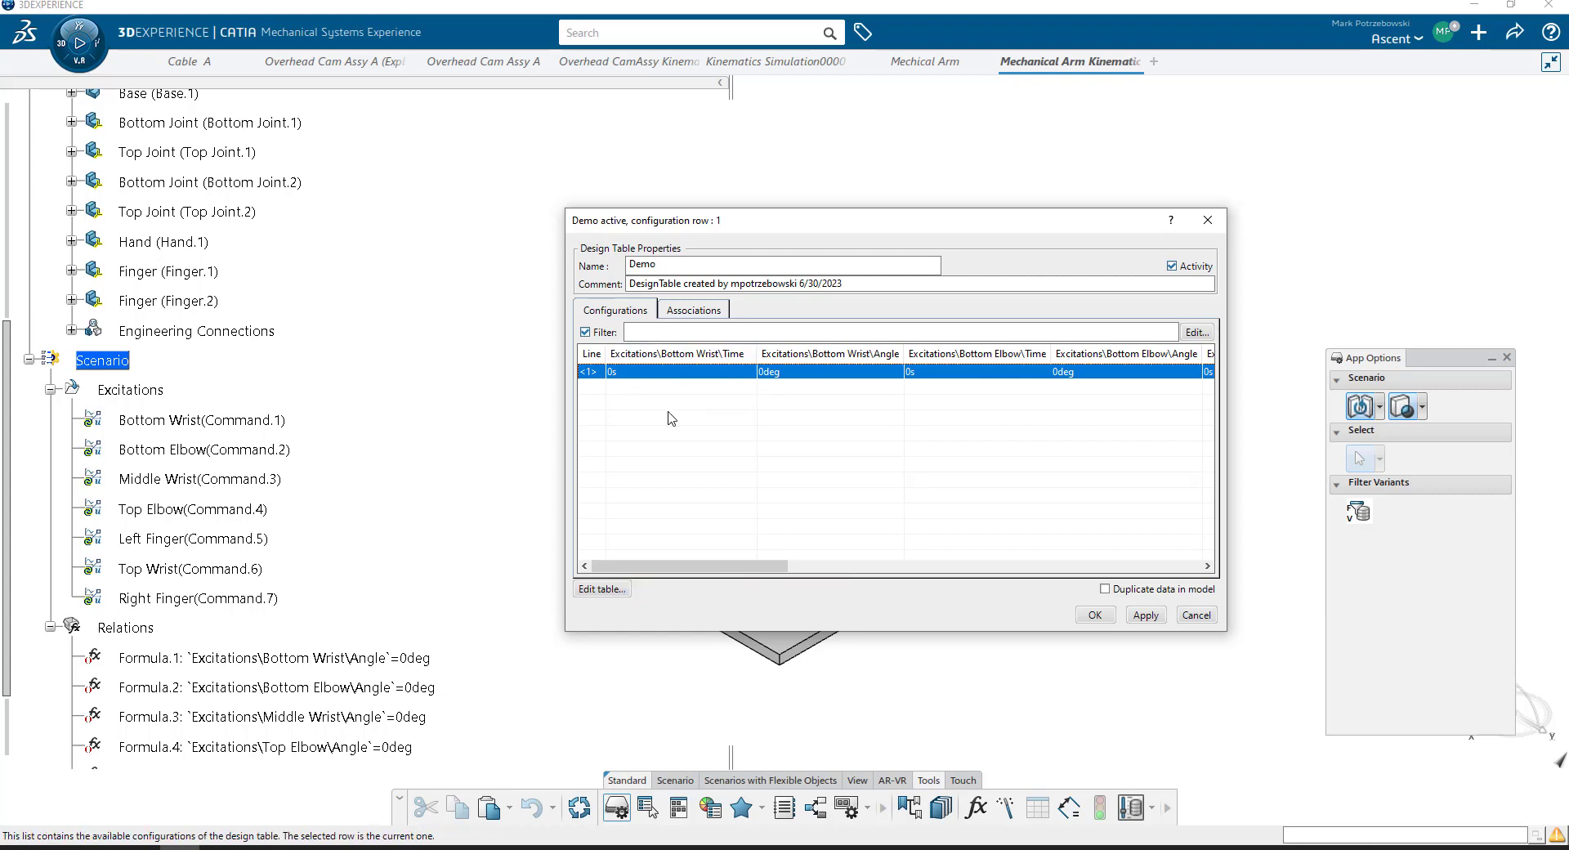
pyautogui.click(600, 588)
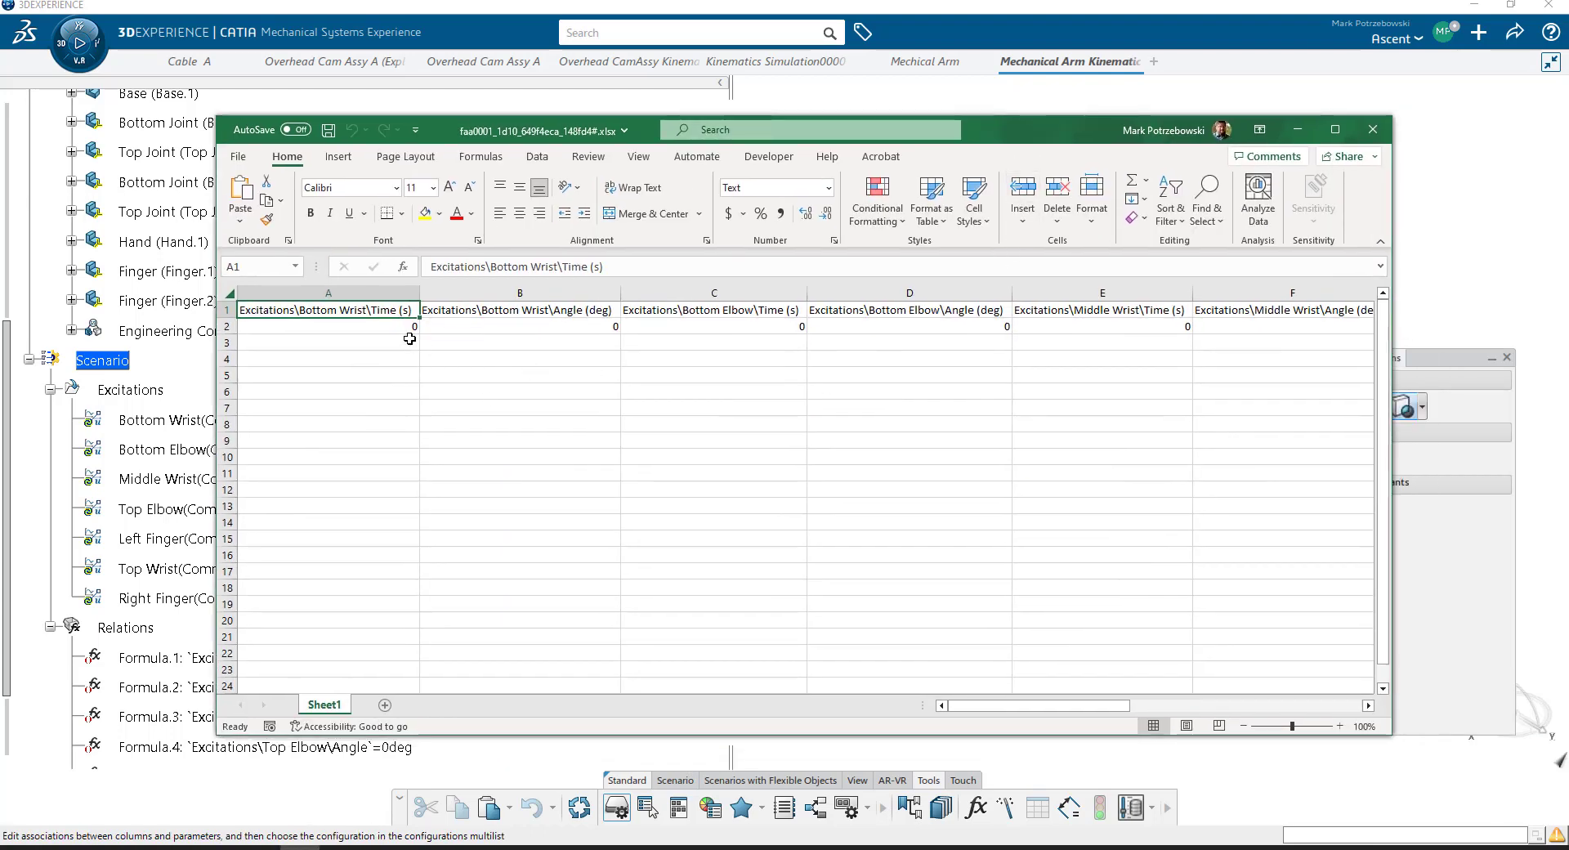
# Step: Enter 1 and 2 in A3:A4 and extend the series down to 30 seconds
pyautogui.moveTo(1040, 706); pyautogui.dragTo(752, 638)
pyautogui.click(337, 341)
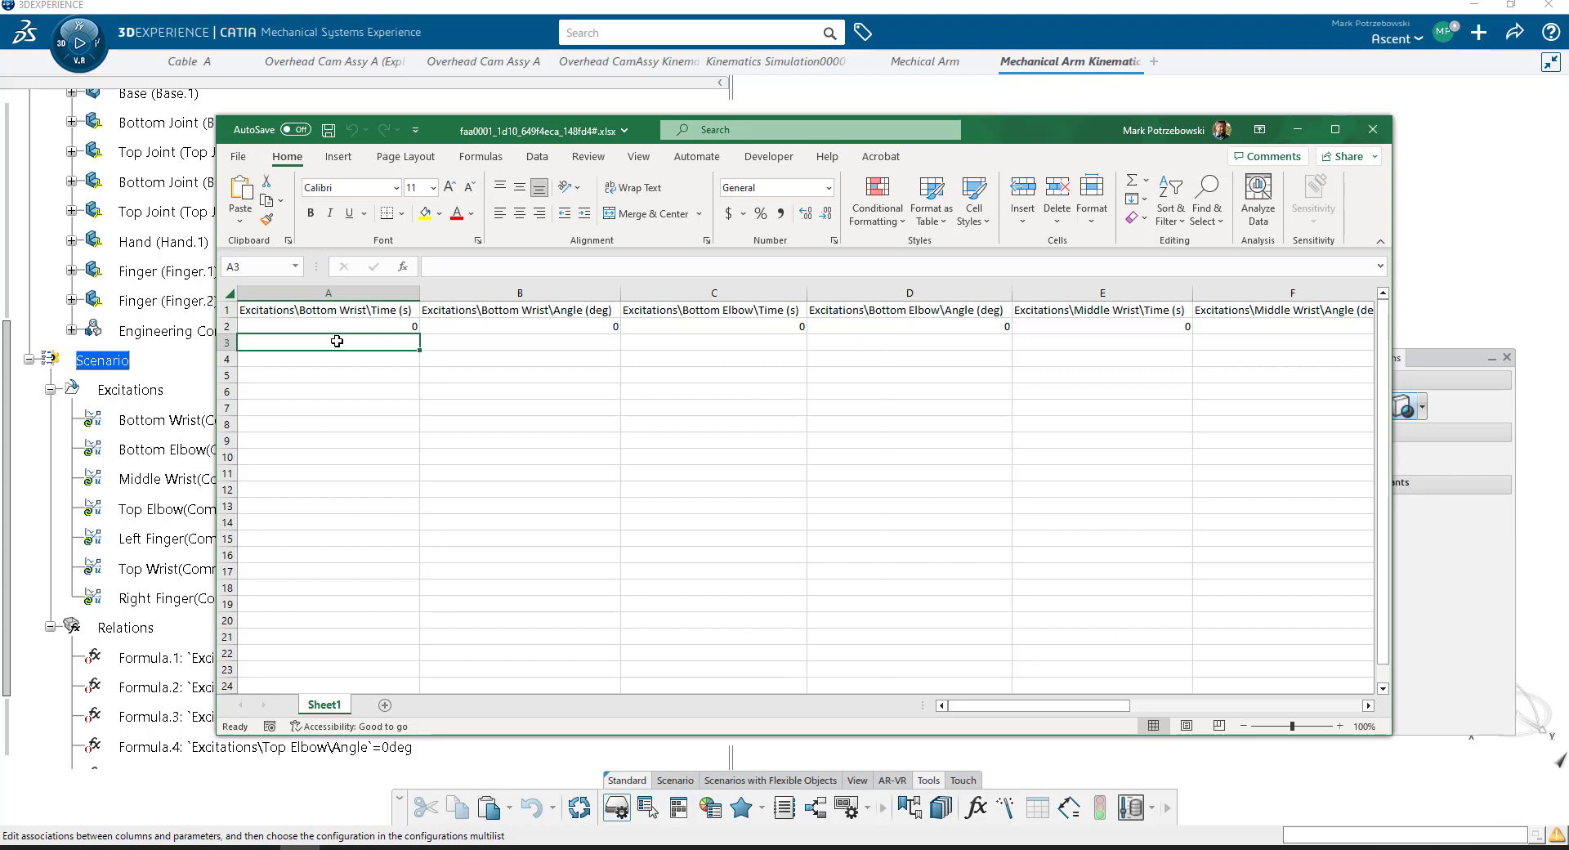
pyautogui.write('1')
pyautogui.press('Return')
pyautogui.write('2')
pyautogui.press('Return')
pyautogui.moveTo(349, 340); pyautogui.dragTo(380, 329)
pyautogui.scroll(10, 380, 392)
pyautogui.scroll(-5, 374, 412)
pyautogui.scroll(5, 386, 389)
pyautogui.click(515, 343)
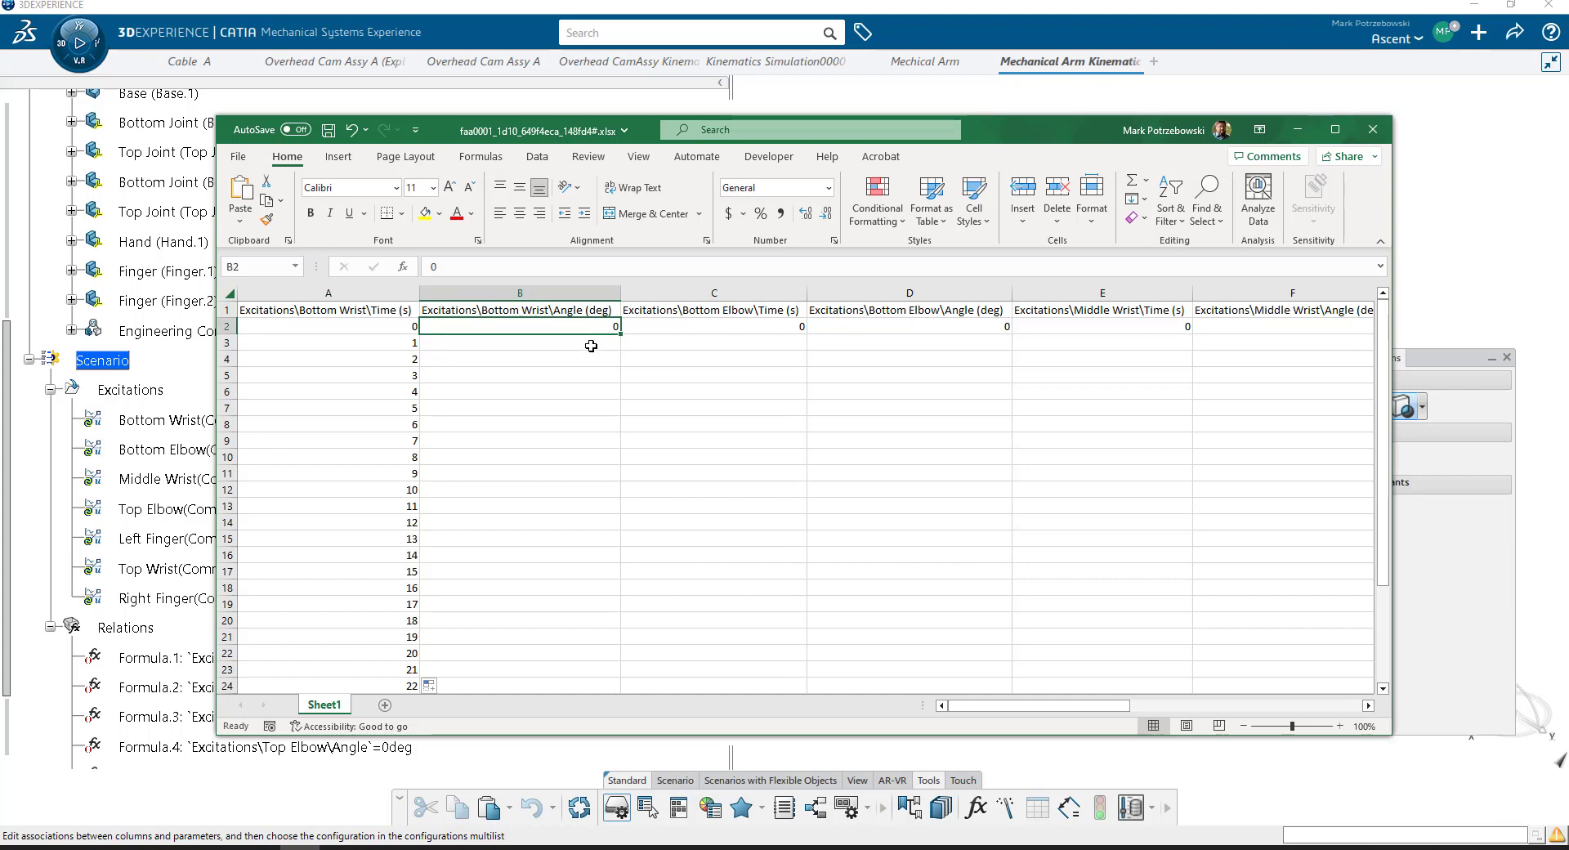
# Step: Enter Bottom Wrist angles 0, 5 and 10 degrees in cells B3 to B5
pyautogui.doubleClick(544, 343)
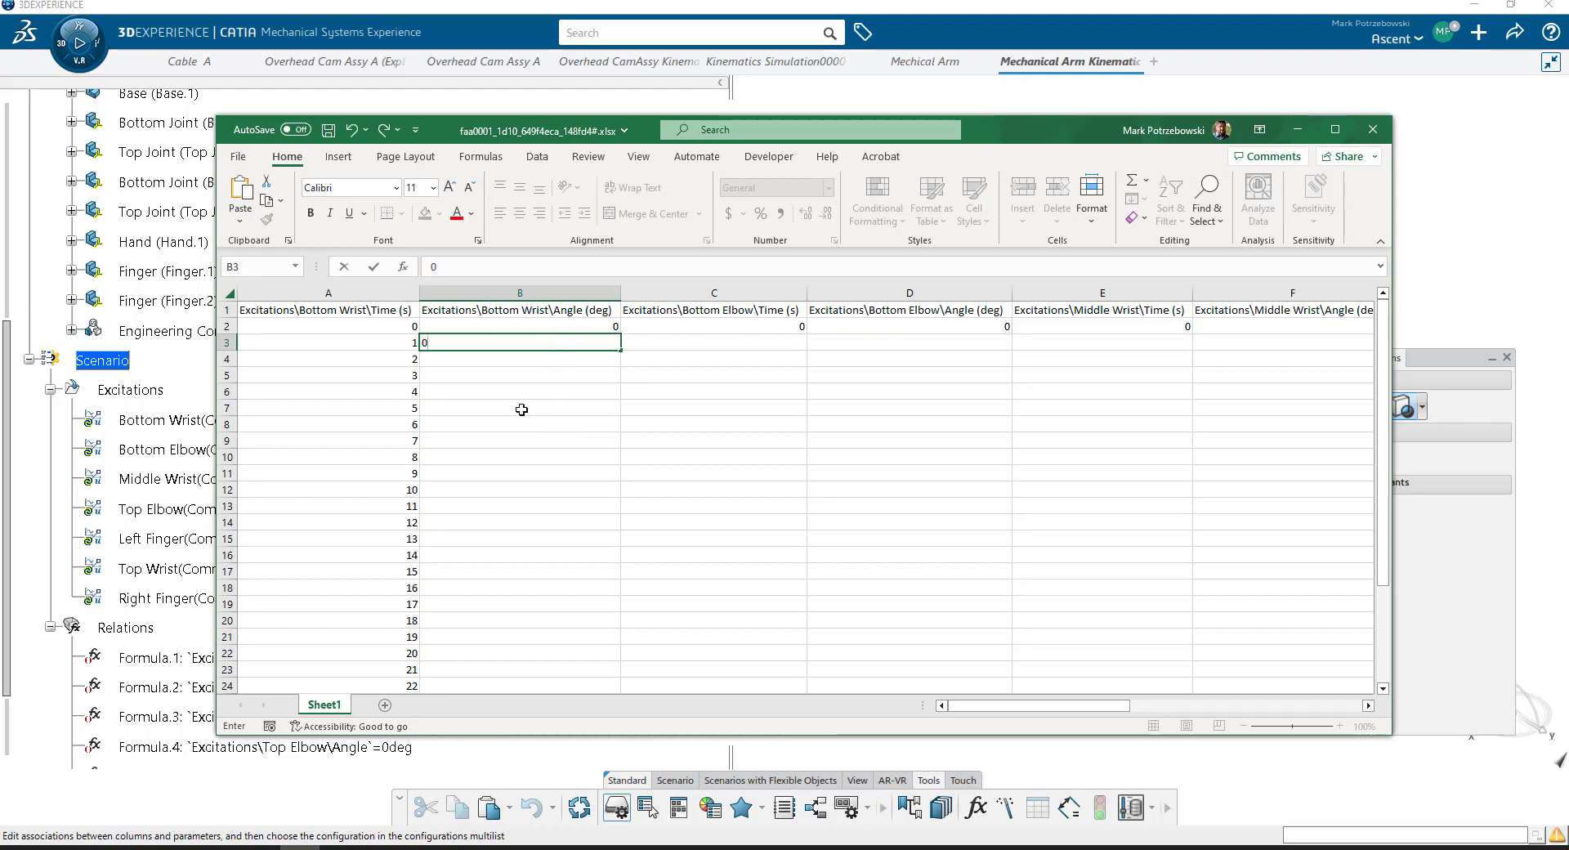
pyautogui.press('Tab')
pyautogui.click(537, 362)
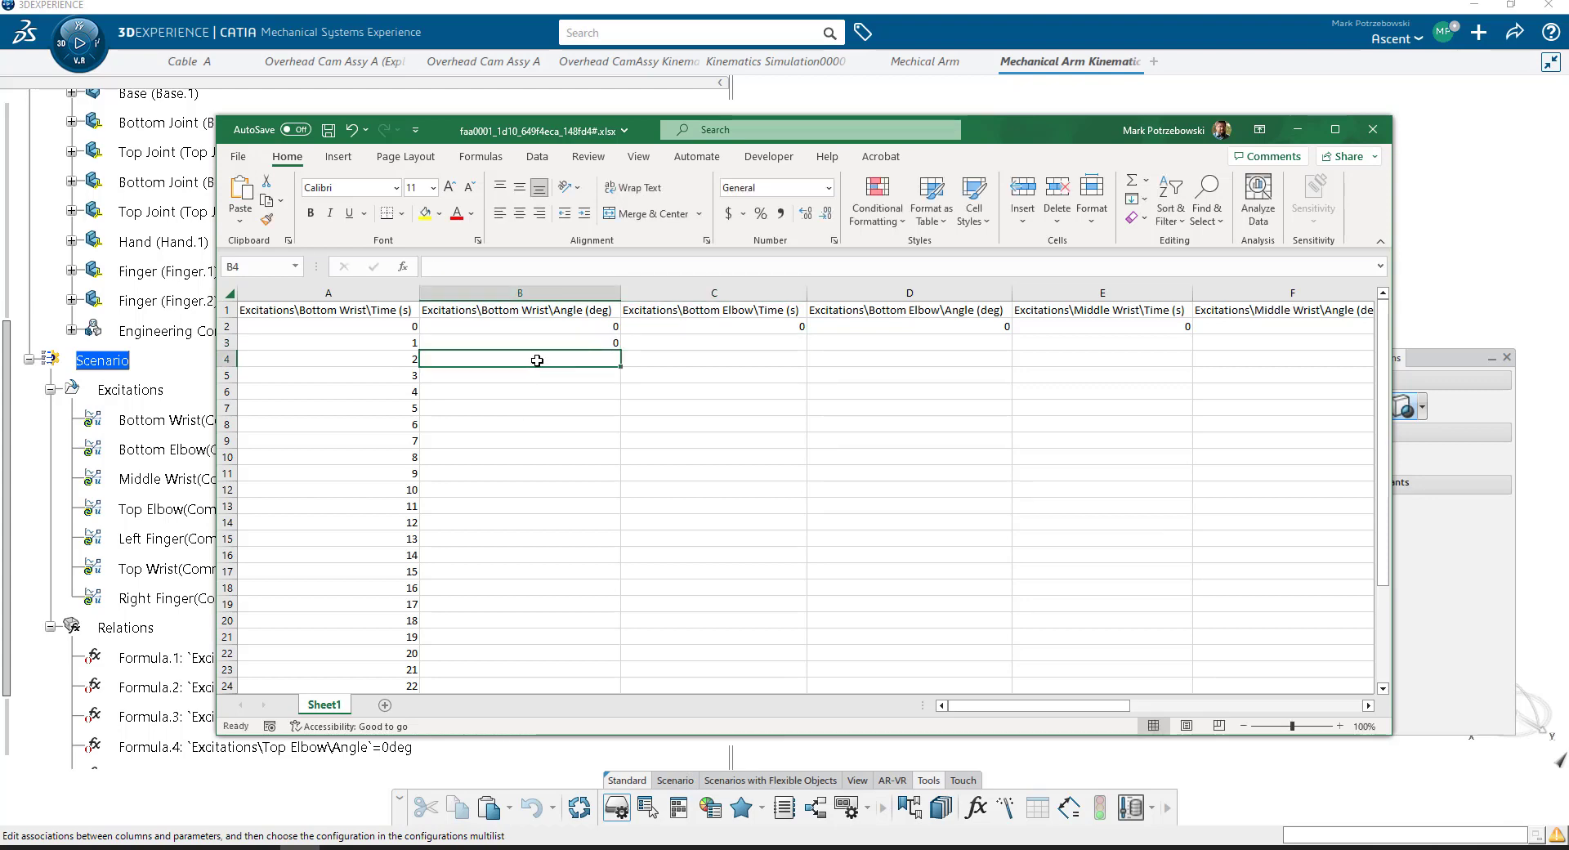
pyautogui.write('5')
pyautogui.press('Return')
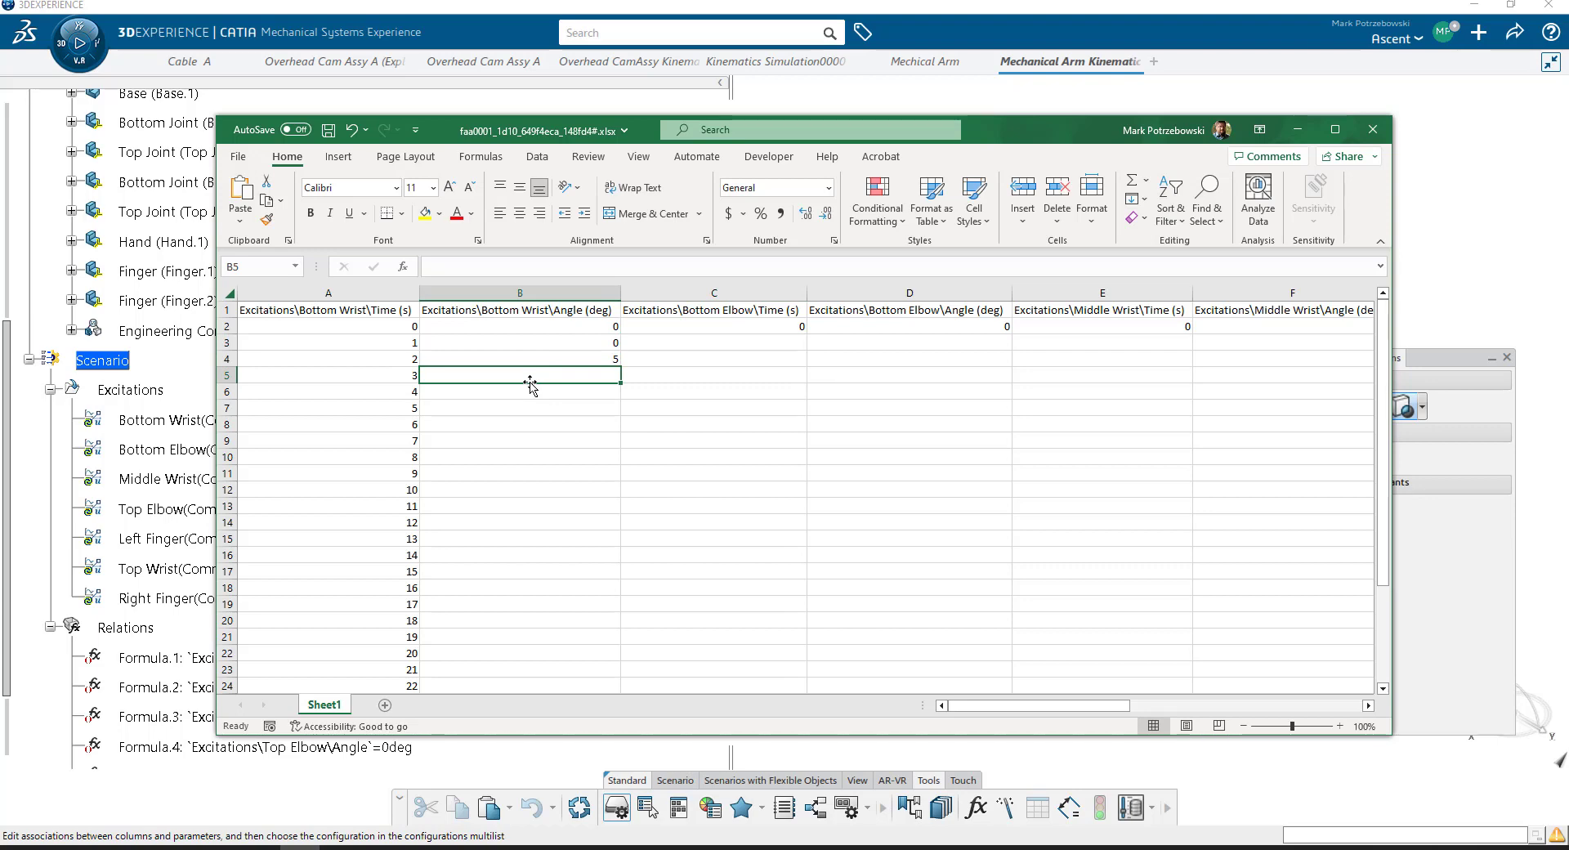
pyautogui.write('`')
pyautogui.press('Return')
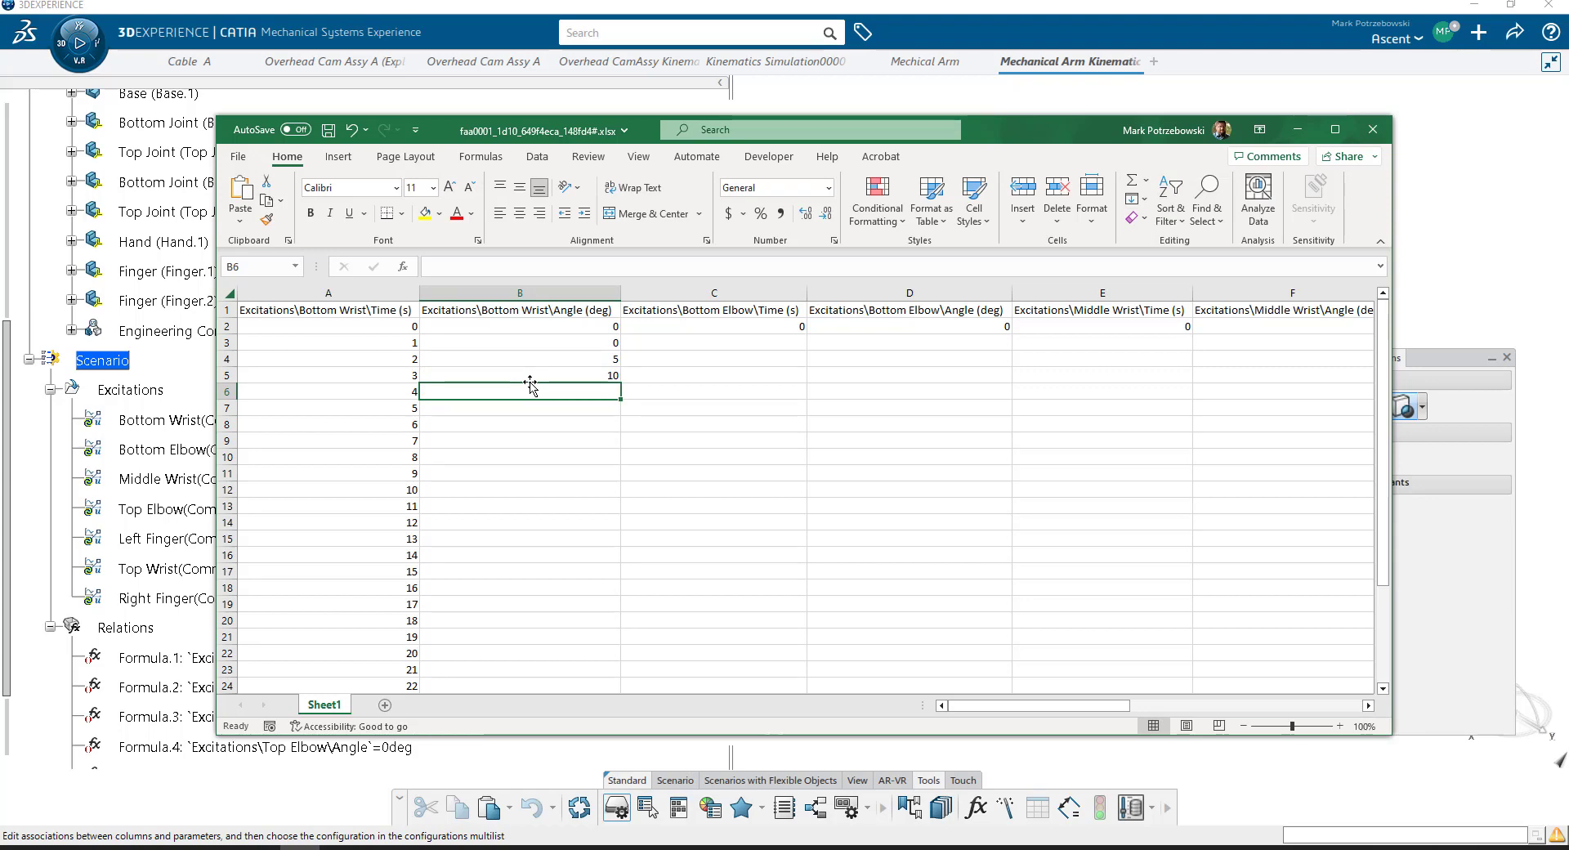
# Step: Continue the Bottom Wrist angles with 15, 20, 25 and 30 degrees in B6 to B9
pyautogui.write('1')
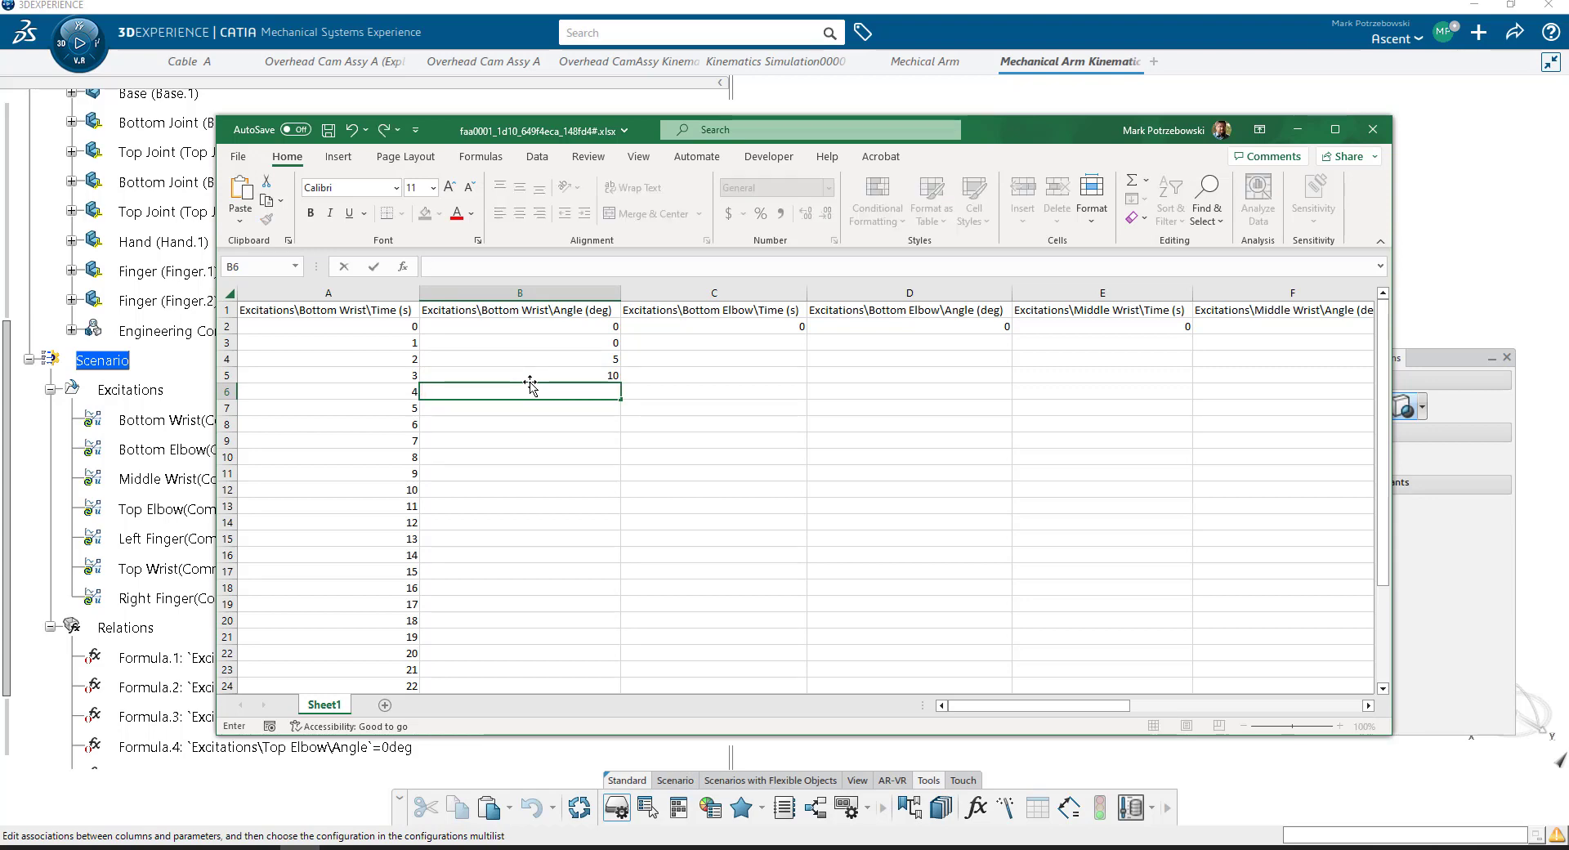
pyautogui.write('5')
pyautogui.press('Return')
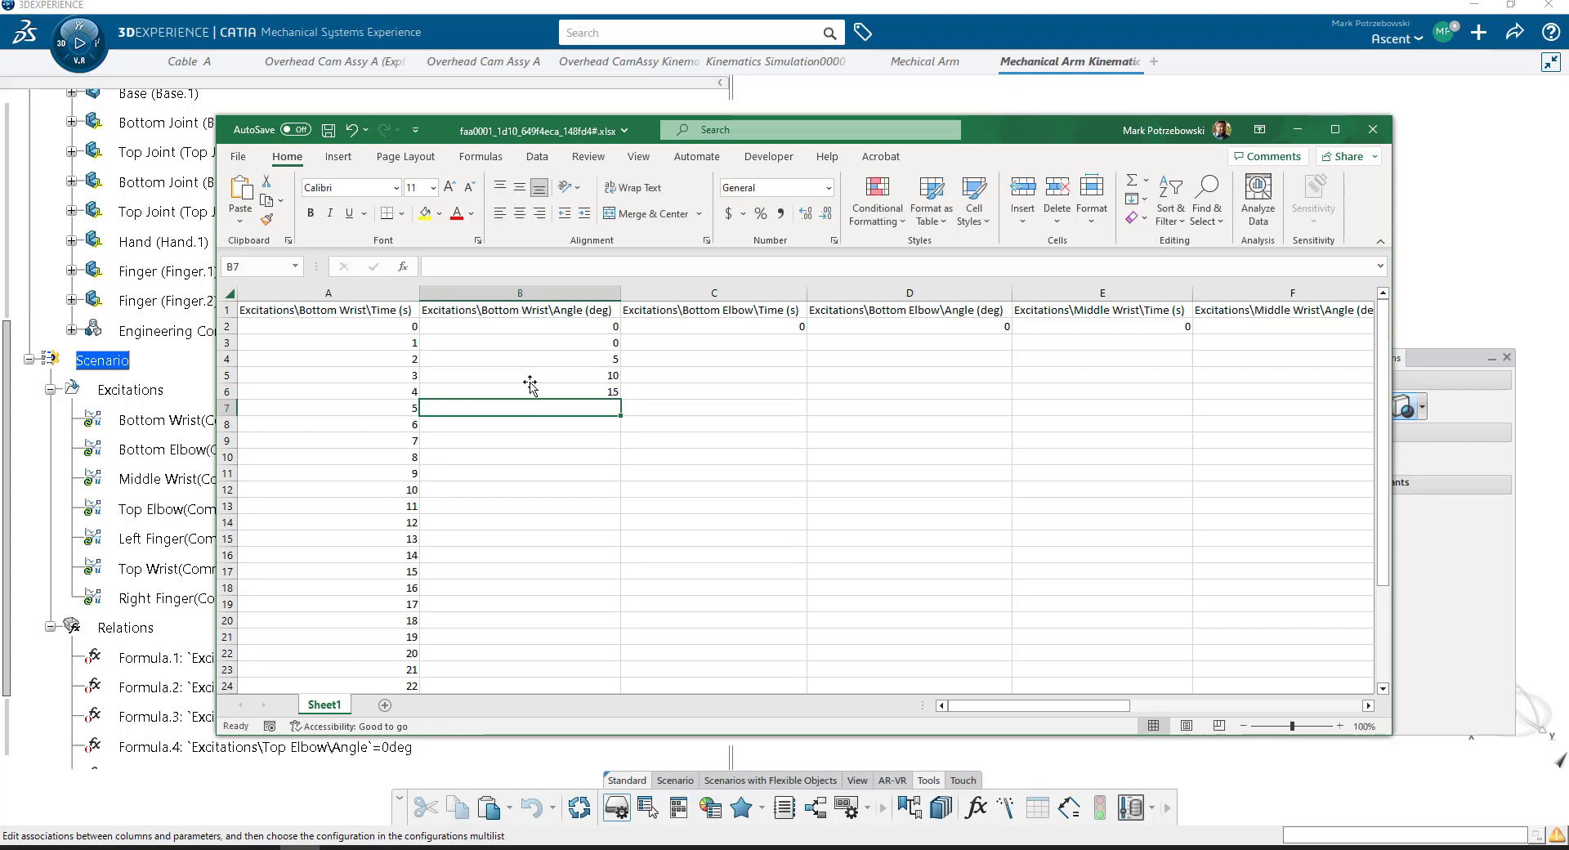
pyautogui.write('1')
pyautogui.write('0')
pyautogui.press('Return')
pyautogui.write('25')
pyautogui.press('Return')
pyautogui.write('30')
pyautogui.press('Return')
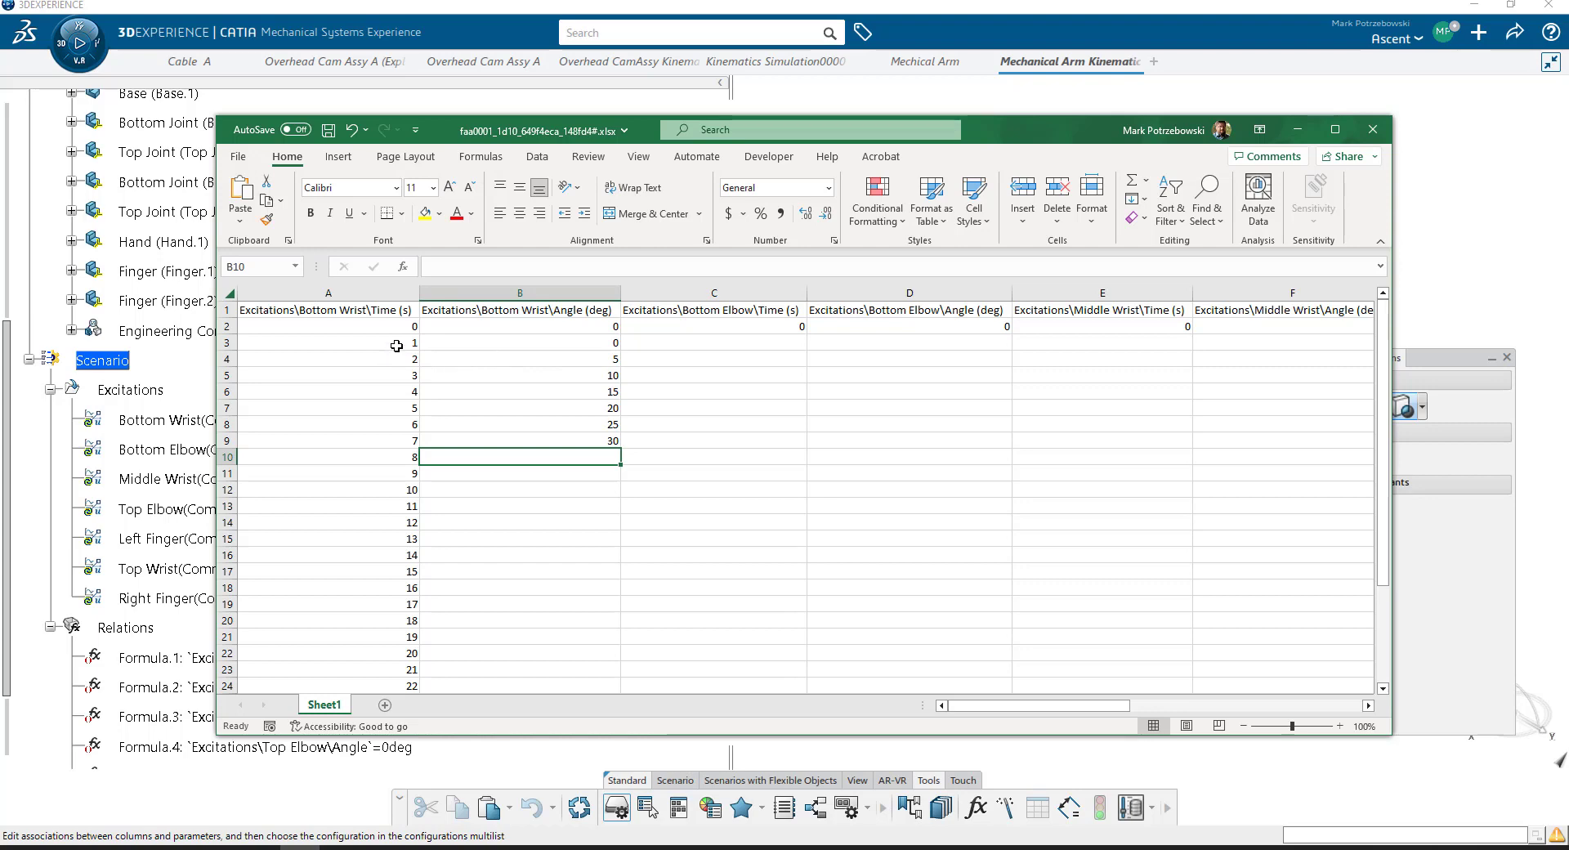
# Step: Clear the rows for seconds 1 to 6 in A3:B8
pyautogui.moveTo(394, 343); pyautogui.dragTo(402, 434)
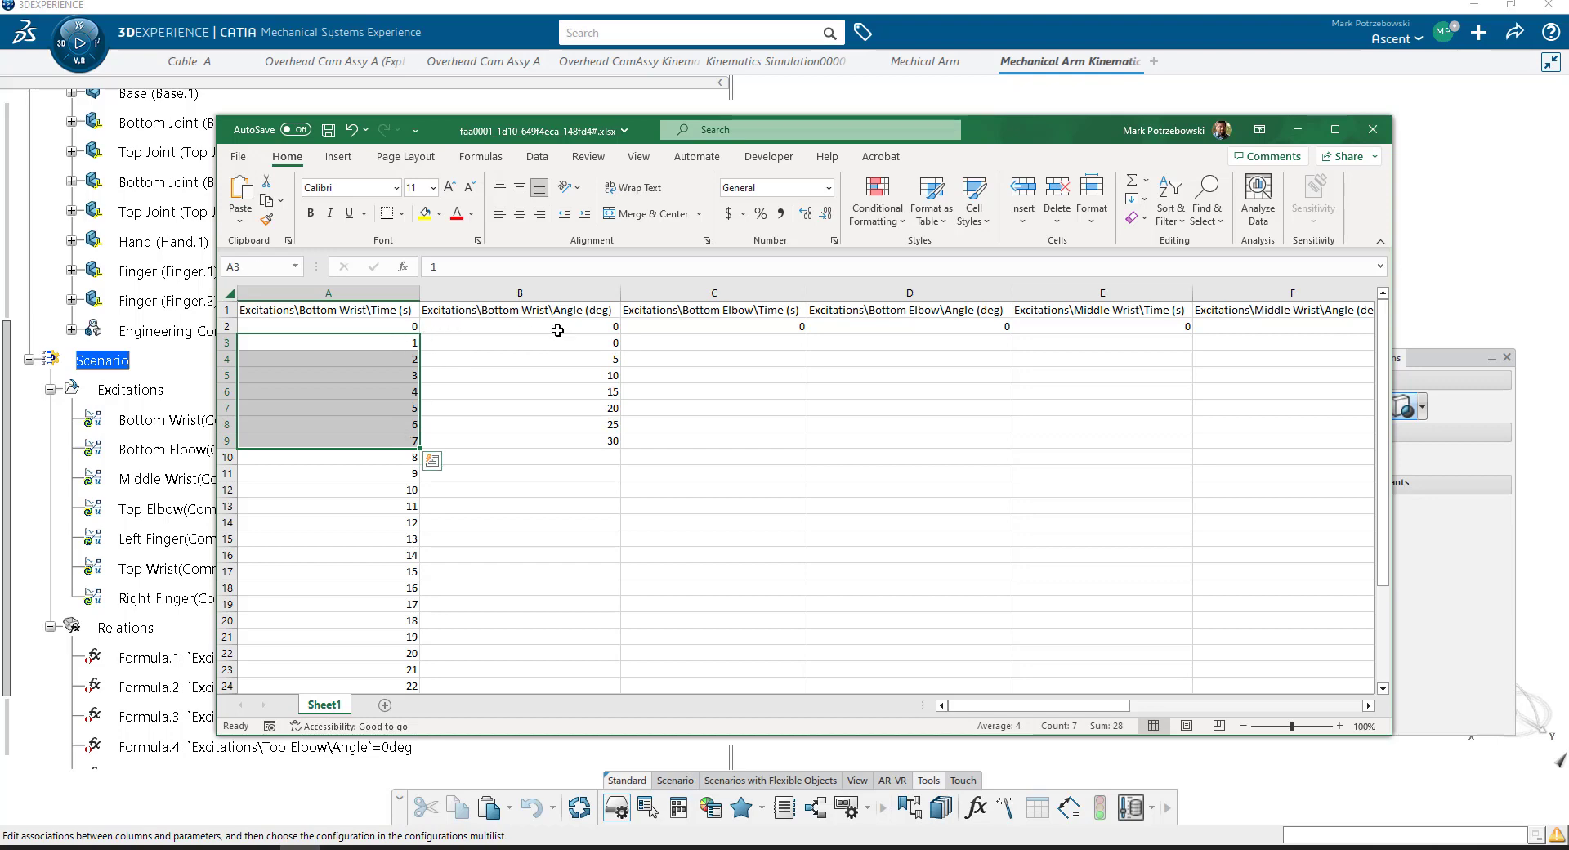
pyautogui.click(405, 441)
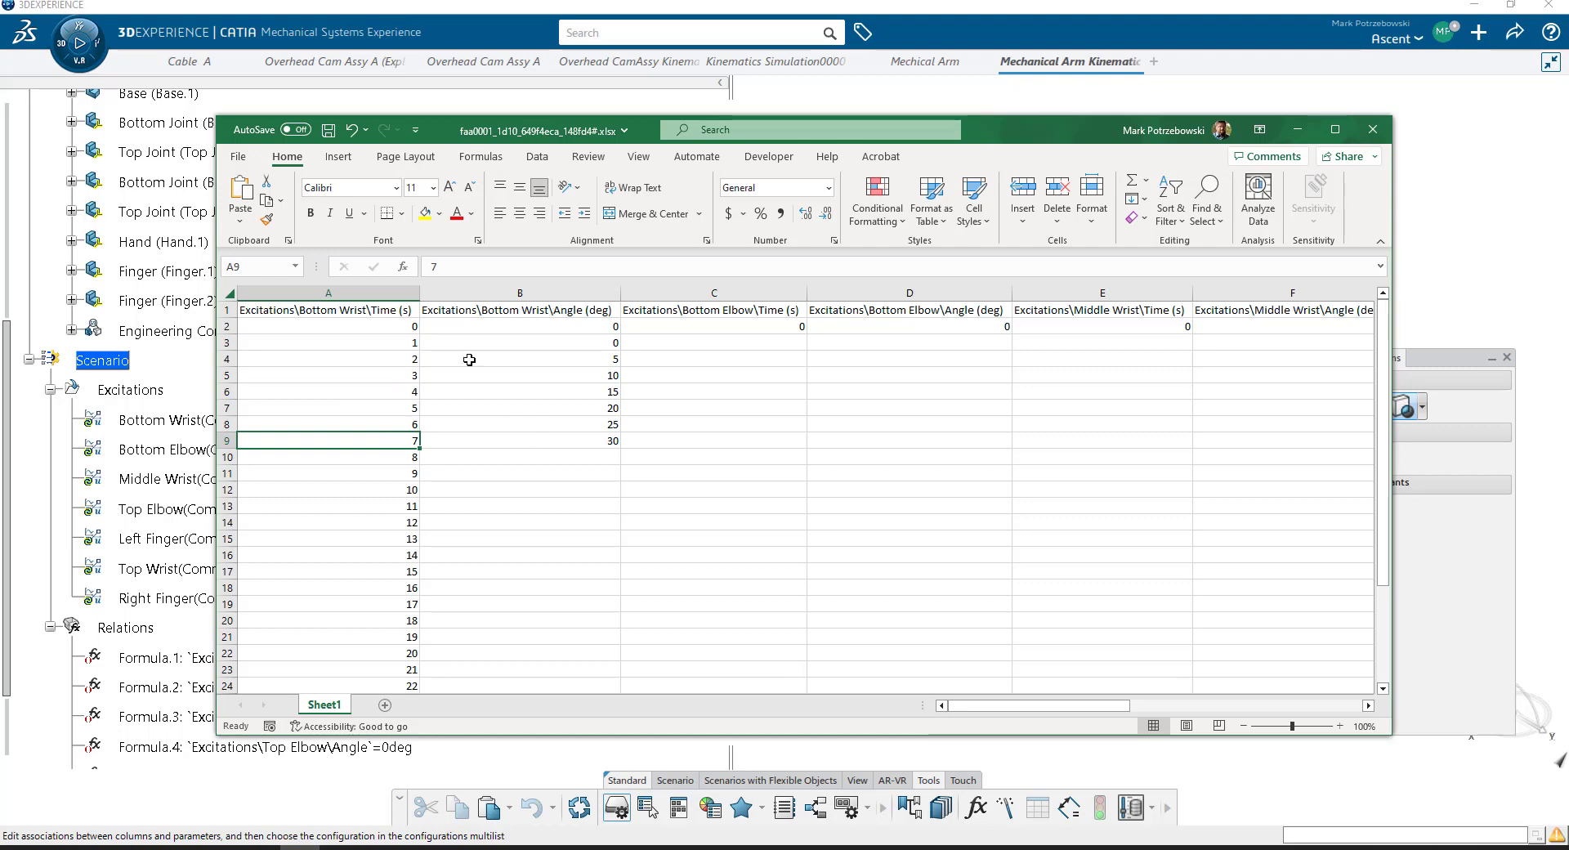
pyautogui.moveTo(392, 343); pyautogui.dragTo(541, 418)
pyautogui.press('Delete')
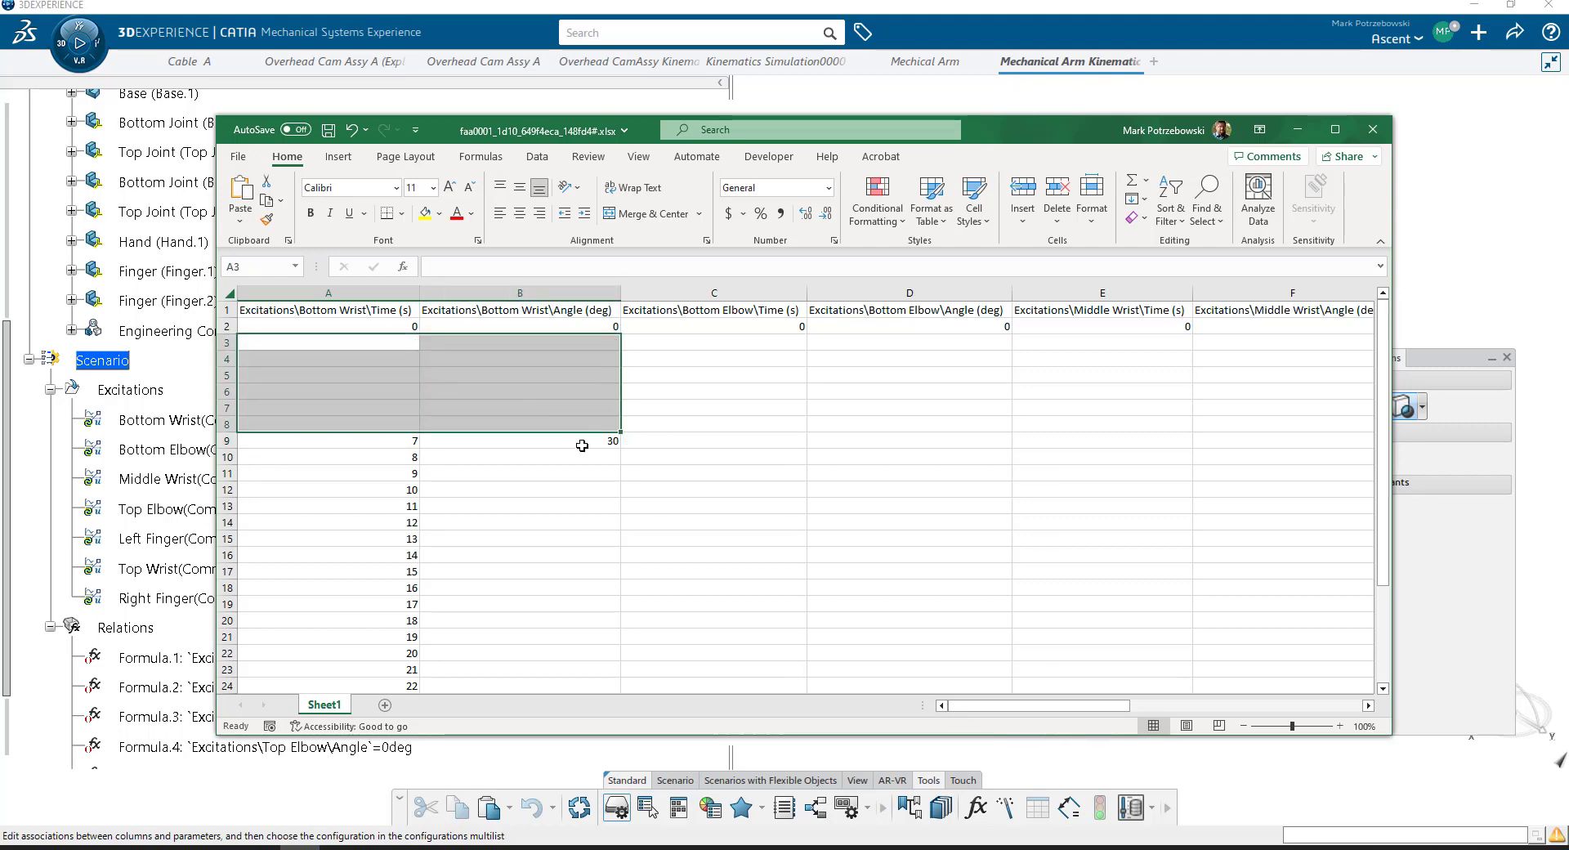
# Step: Move the rows from 7 seconds onward up so they start at row 3
pyautogui.moveTo(385, 441); pyautogui.dragTo(521, 666)
pyautogui.hotkey('ctrl', 'x')
pyautogui.scroll(3, 521, 666)
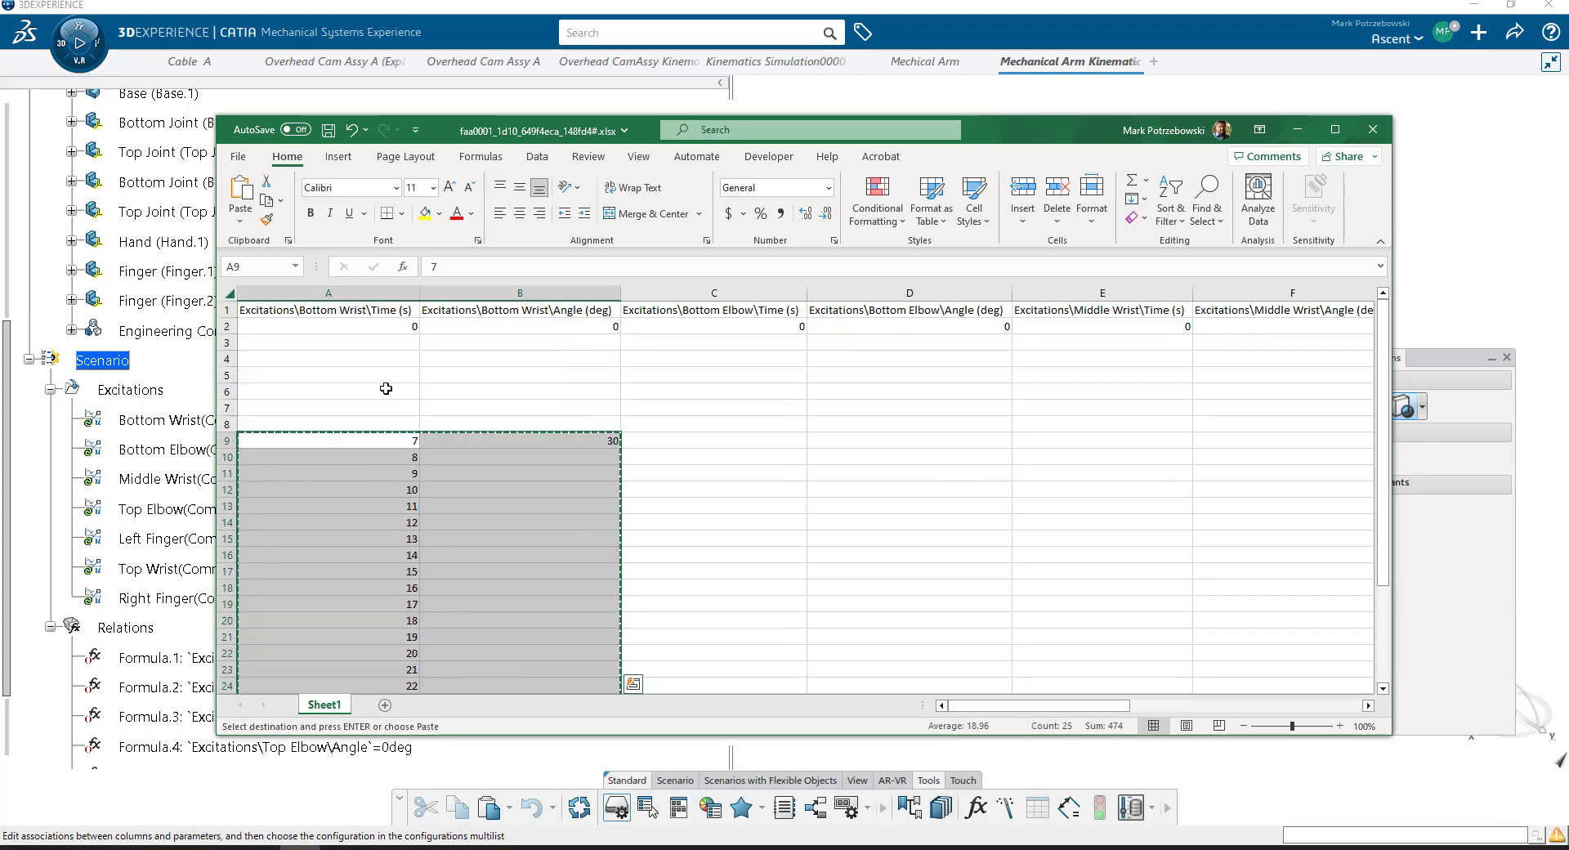
pyautogui.click(372, 337)
pyautogui.hotkey('ctrl', 'v')
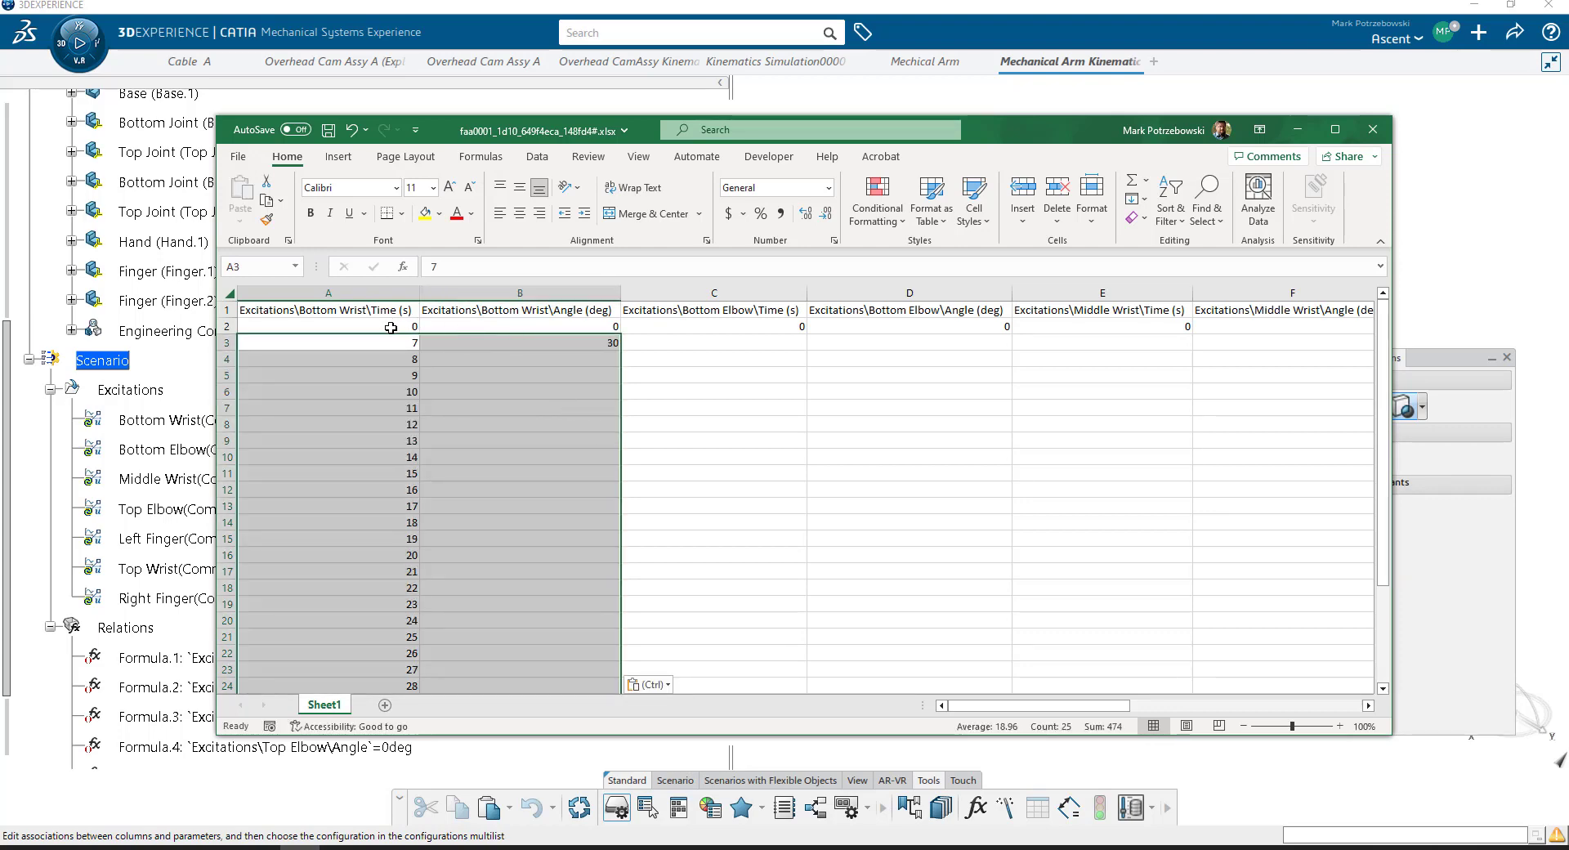
# Step: Check the 7 s and 30 deg values in row 3 and fill 30 down column B
pyautogui.click(391, 327)
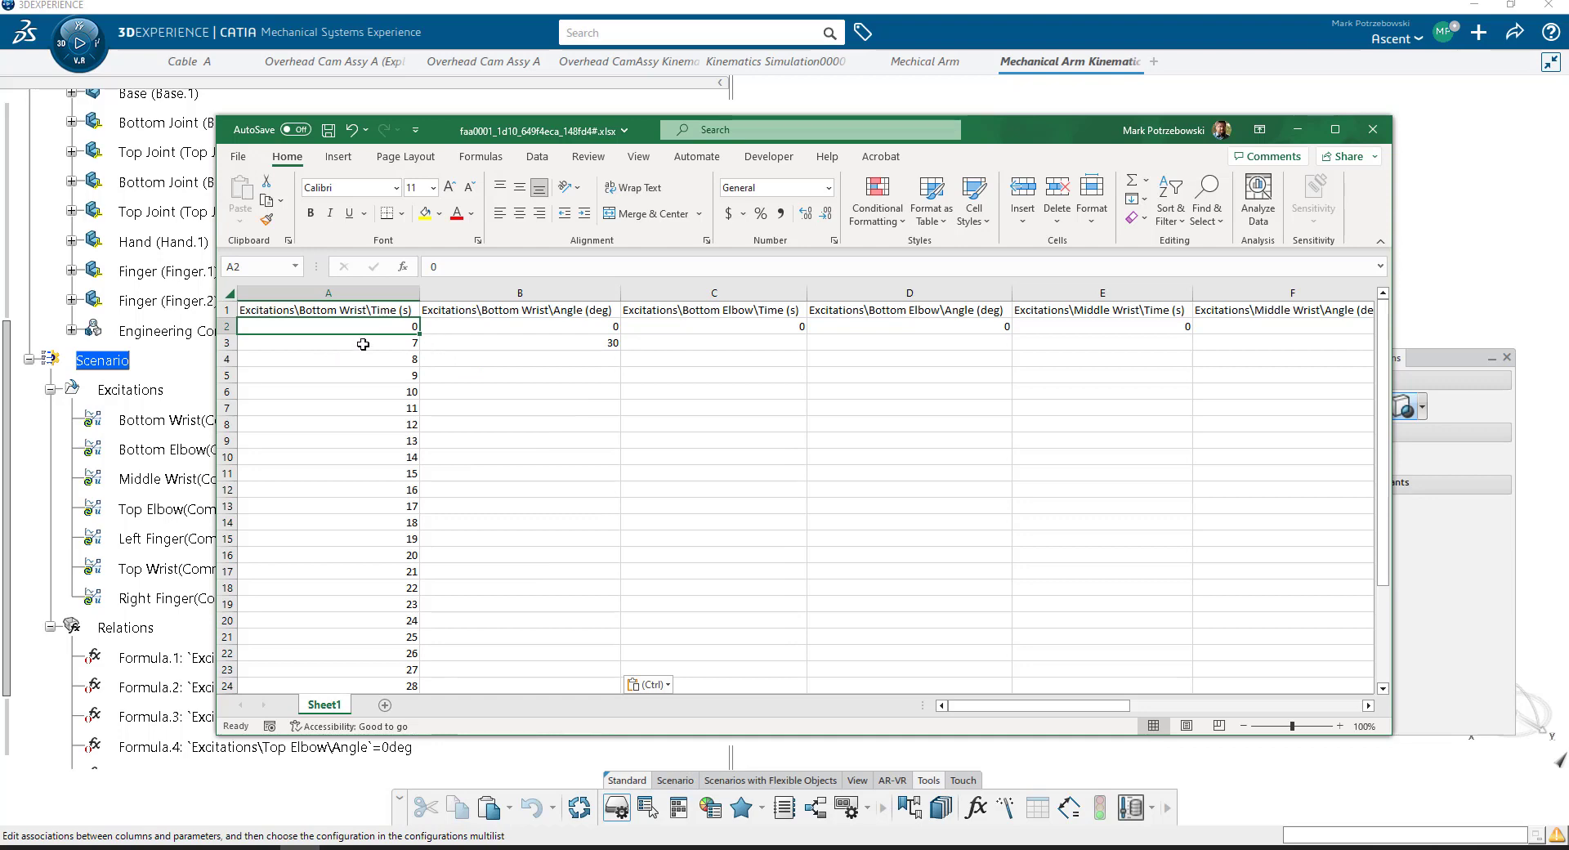
pyautogui.click(363, 344)
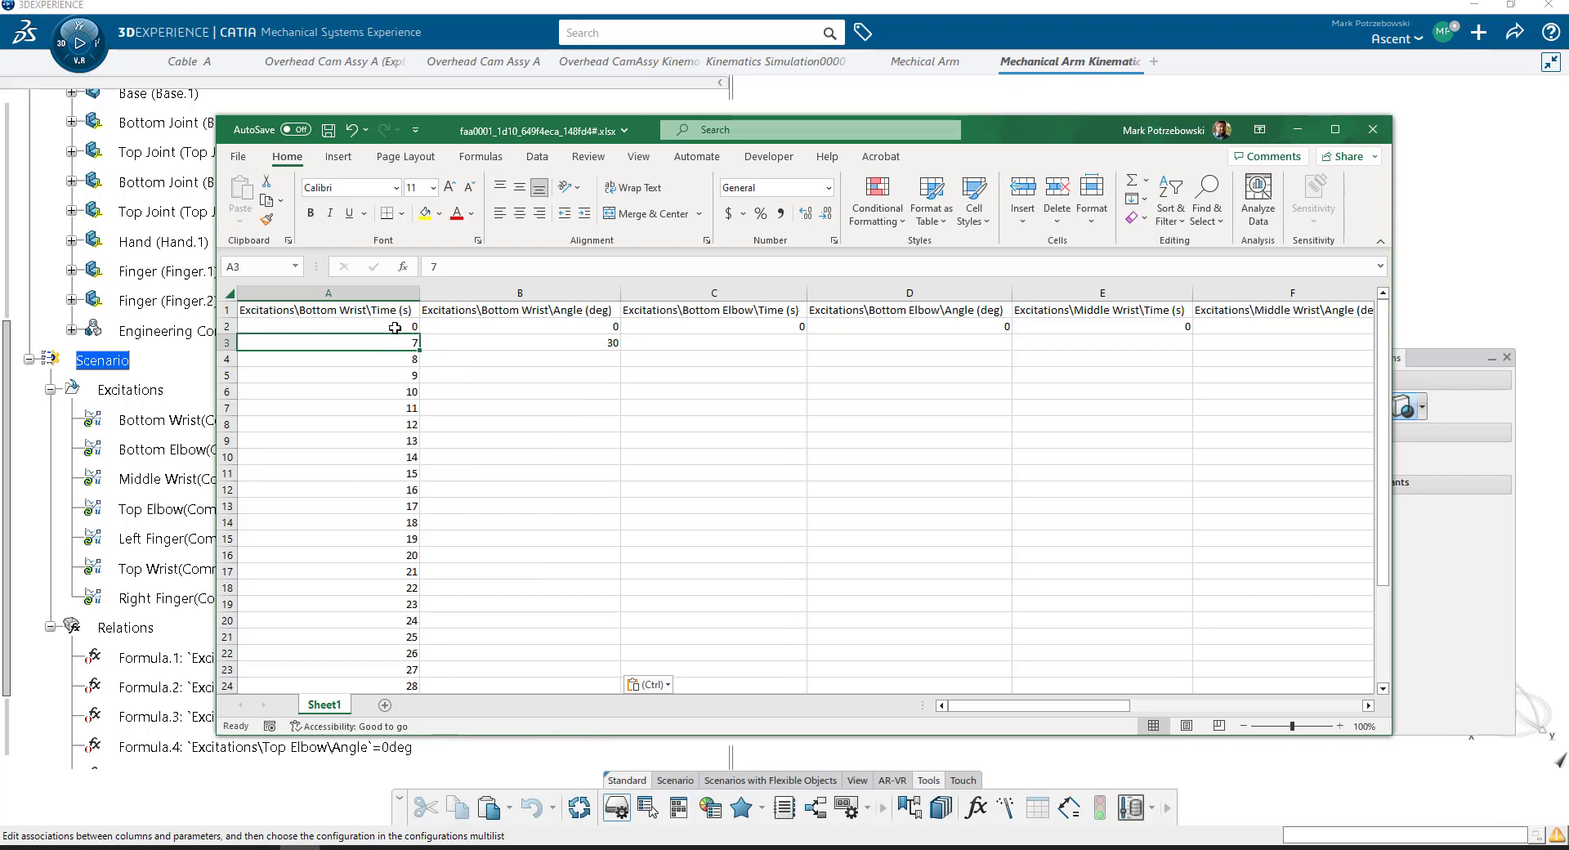
pyautogui.click(513, 350)
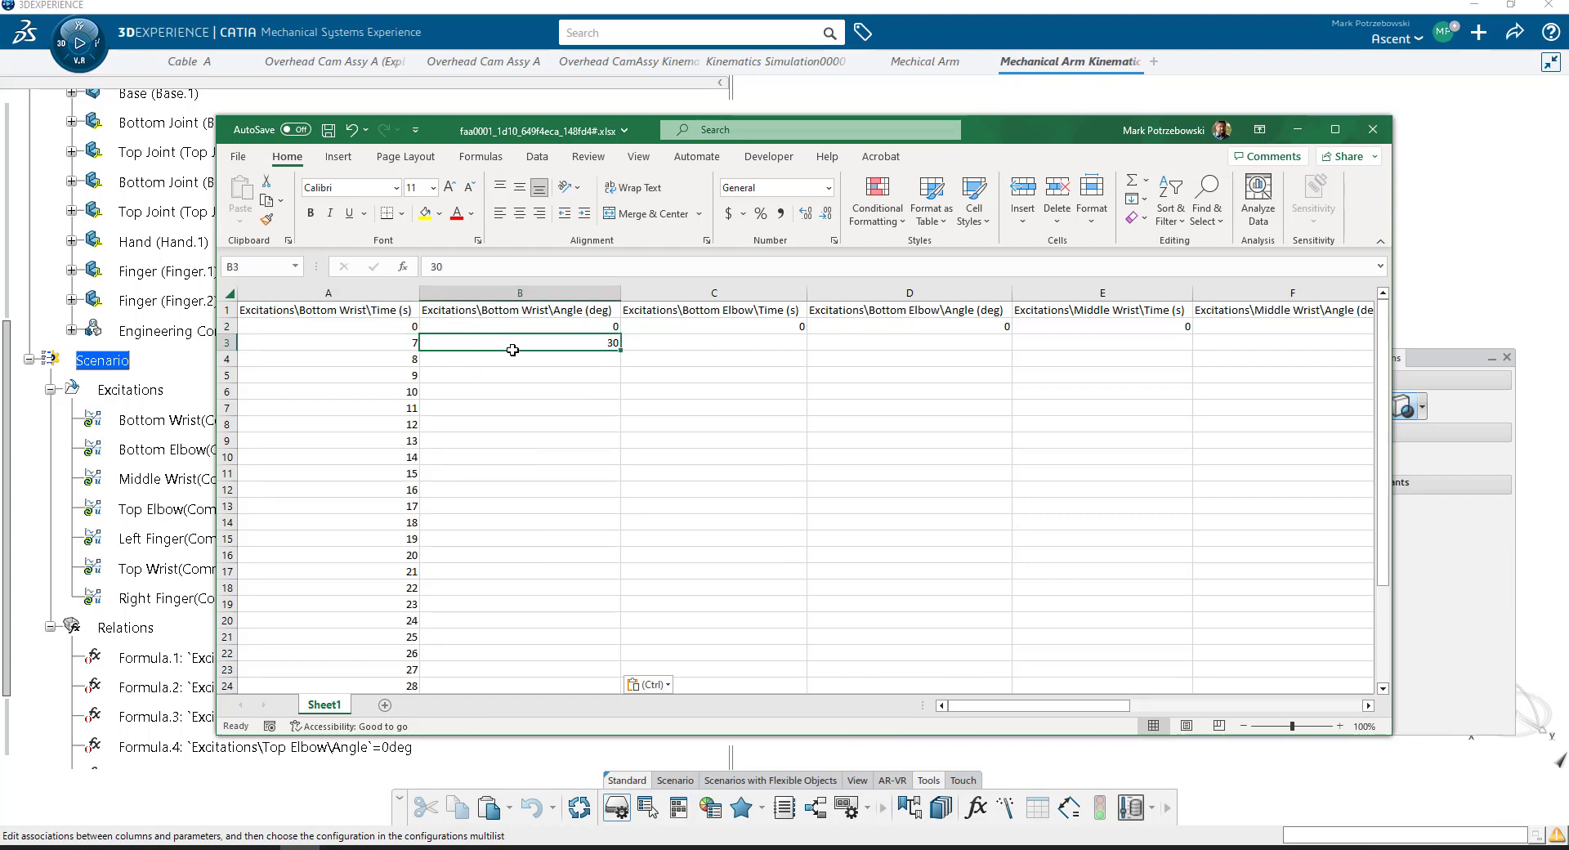
pyautogui.click(392, 348)
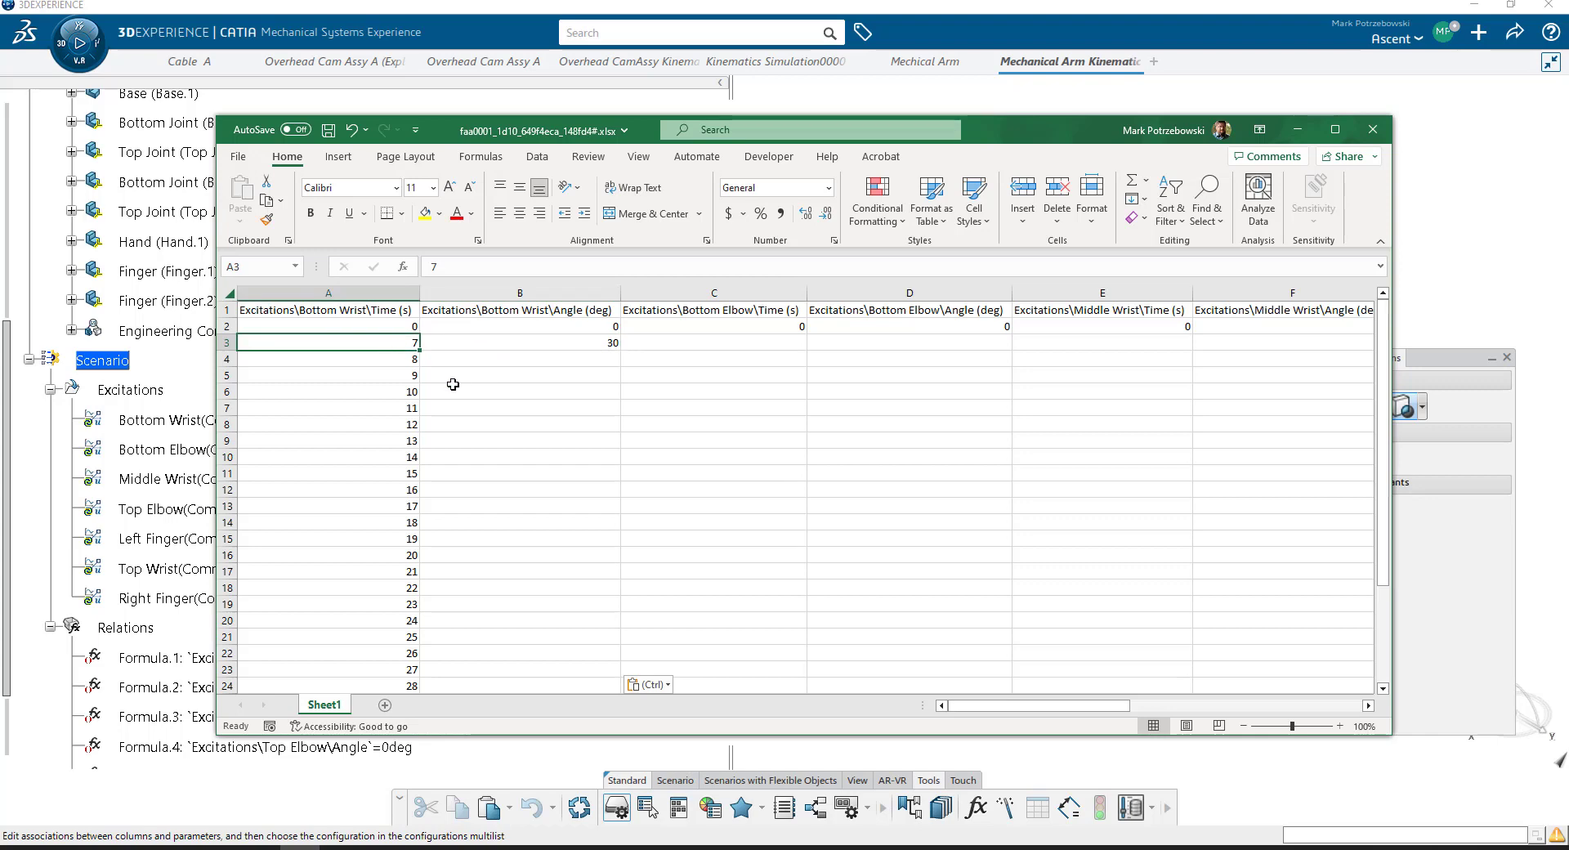
pyautogui.click(613, 348)
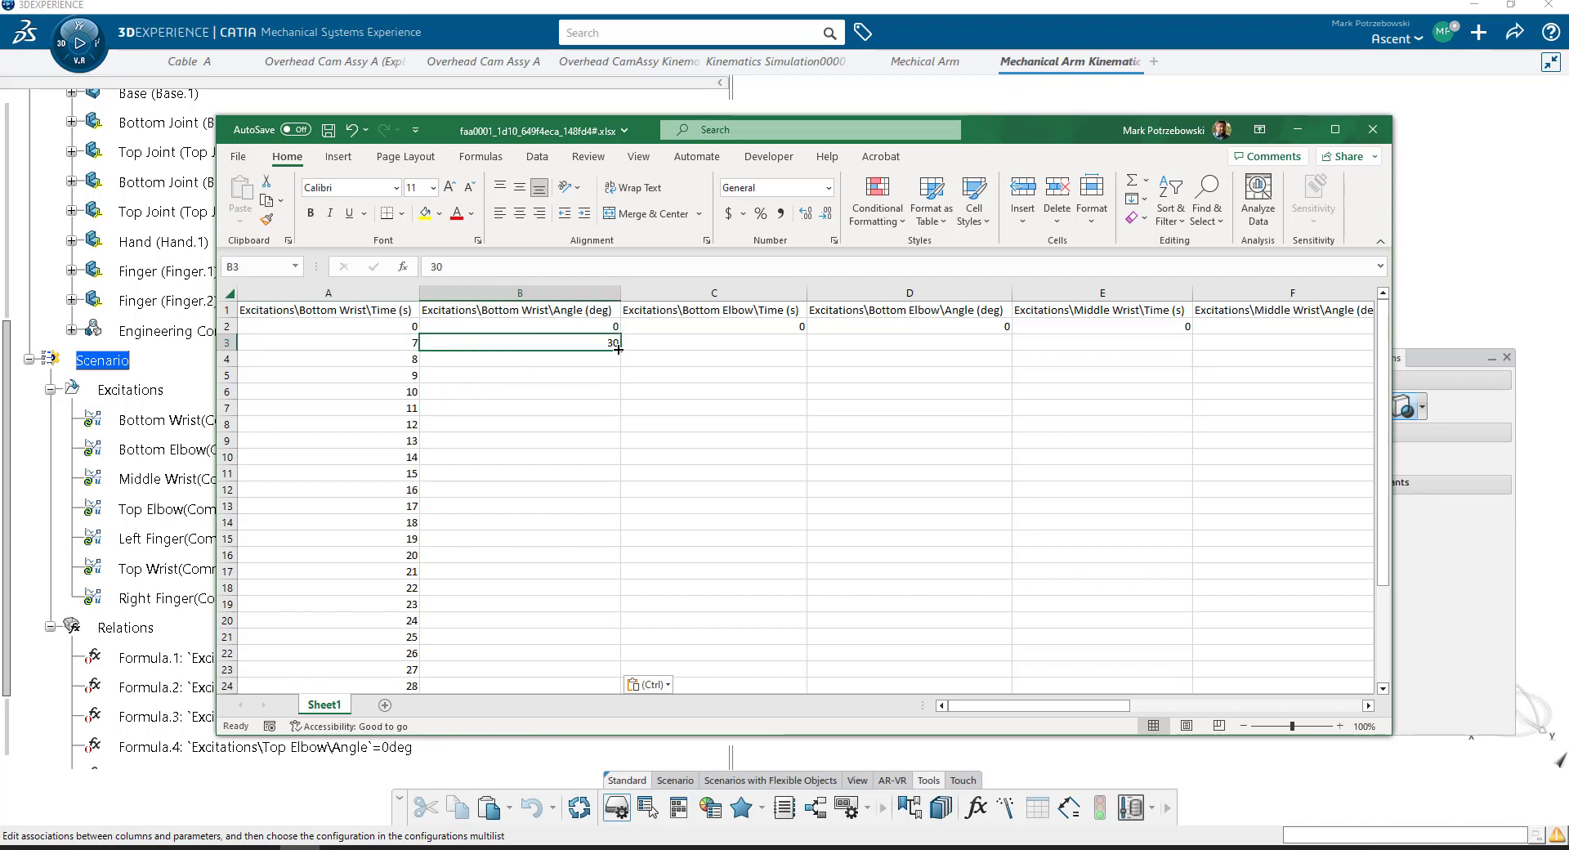
pyautogui.moveTo(620, 352); pyautogui.dragTo(609, 621)
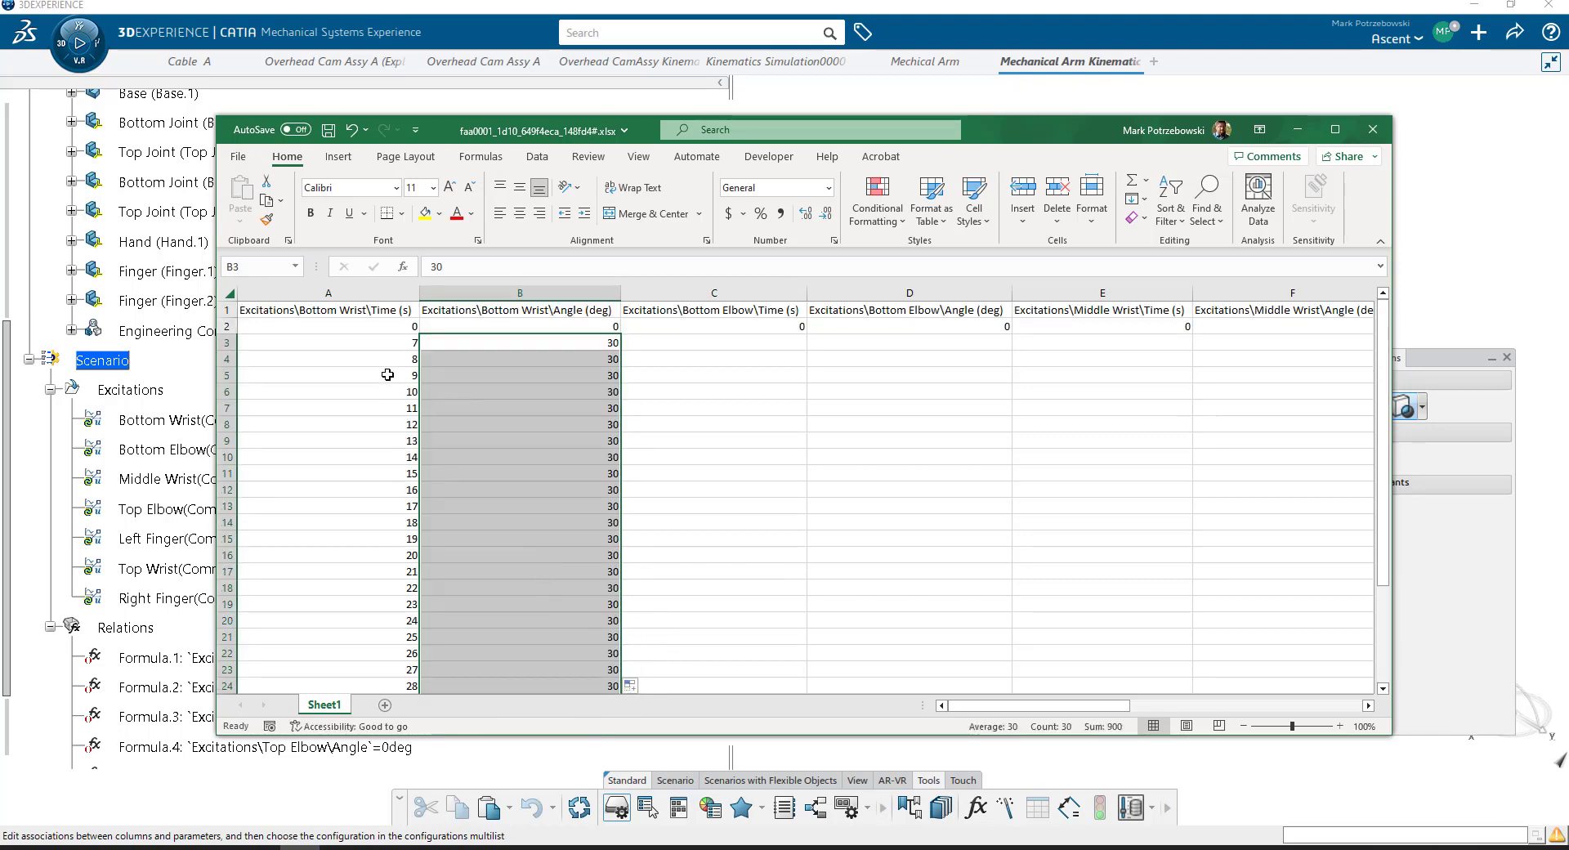
# Step: Delete every row below the 7-second row, leaving only 0 s and 7 s
pyautogui.click(388, 374)
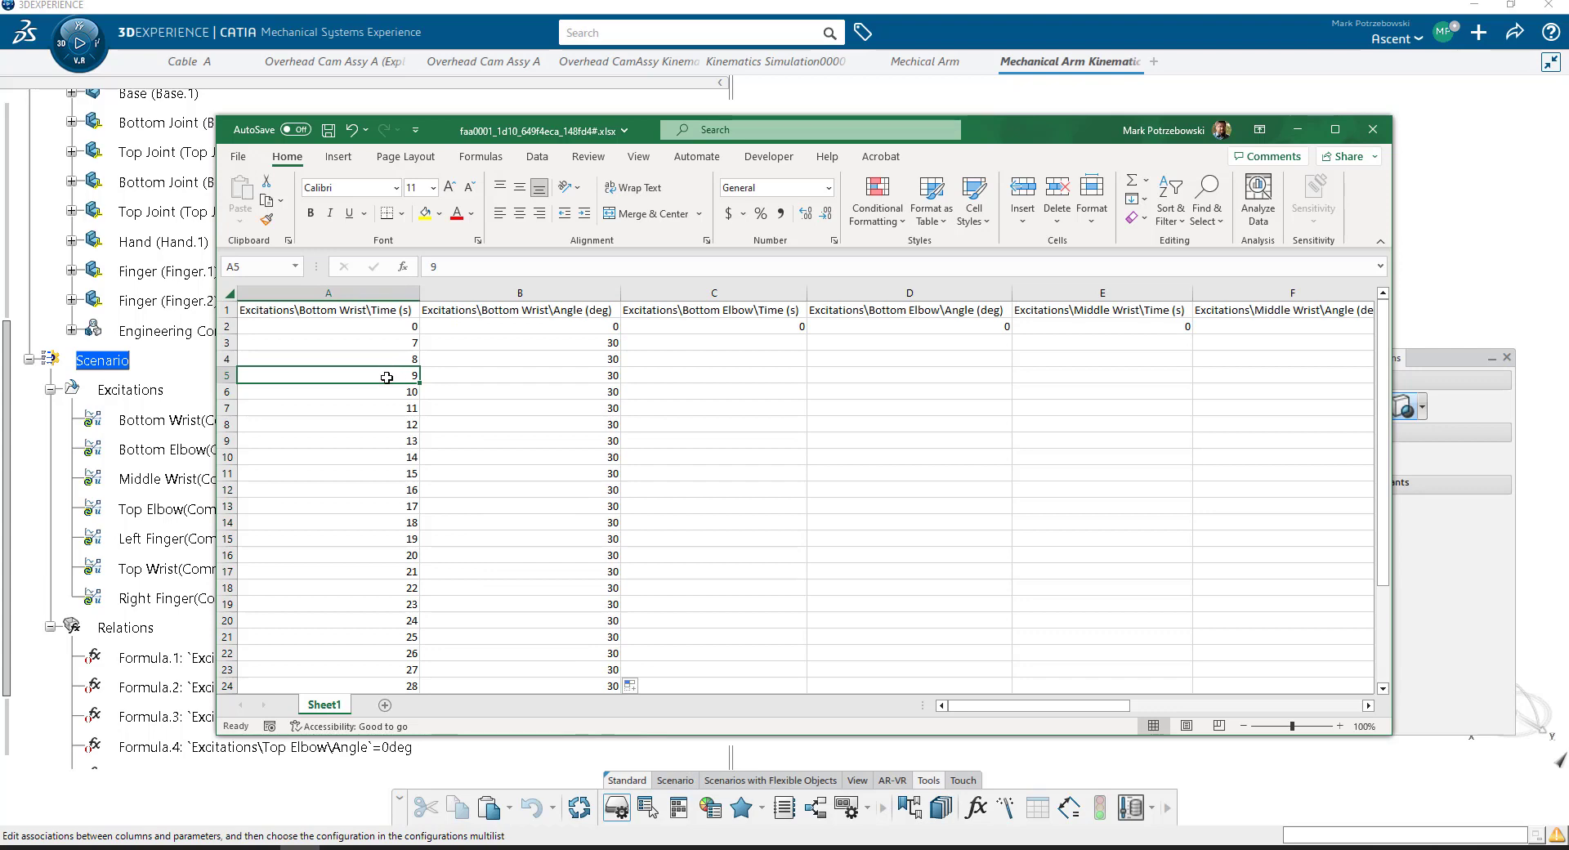
pyautogui.moveTo(390, 373); pyautogui.dragTo(561, 630)
pyautogui.moveTo(380, 358); pyautogui.dragTo(558, 667)
pyautogui.press('Delete')
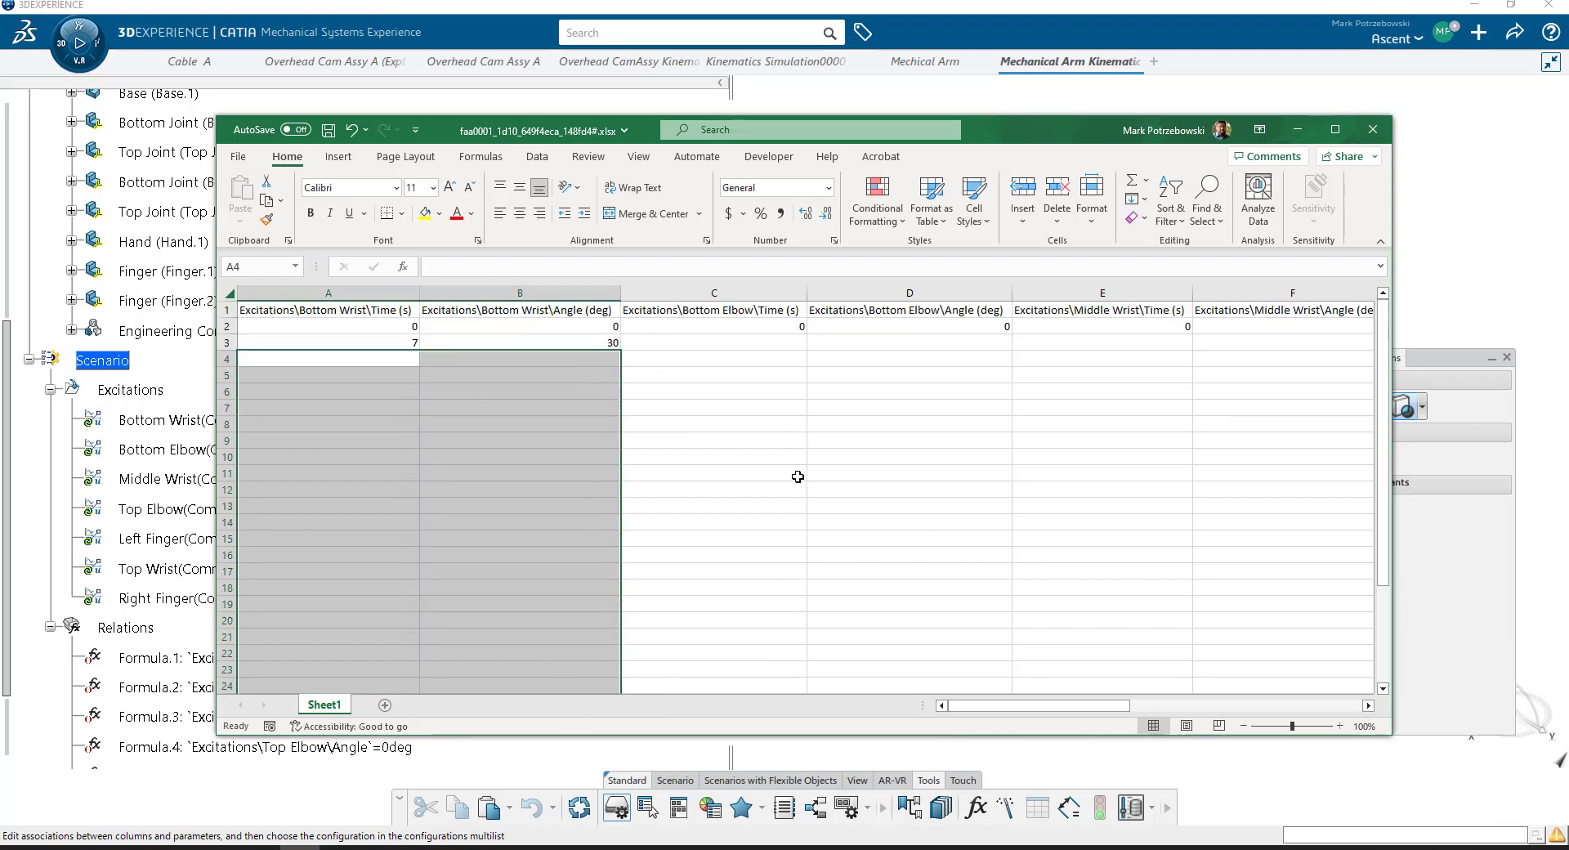
pyautogui.click(796, 476)
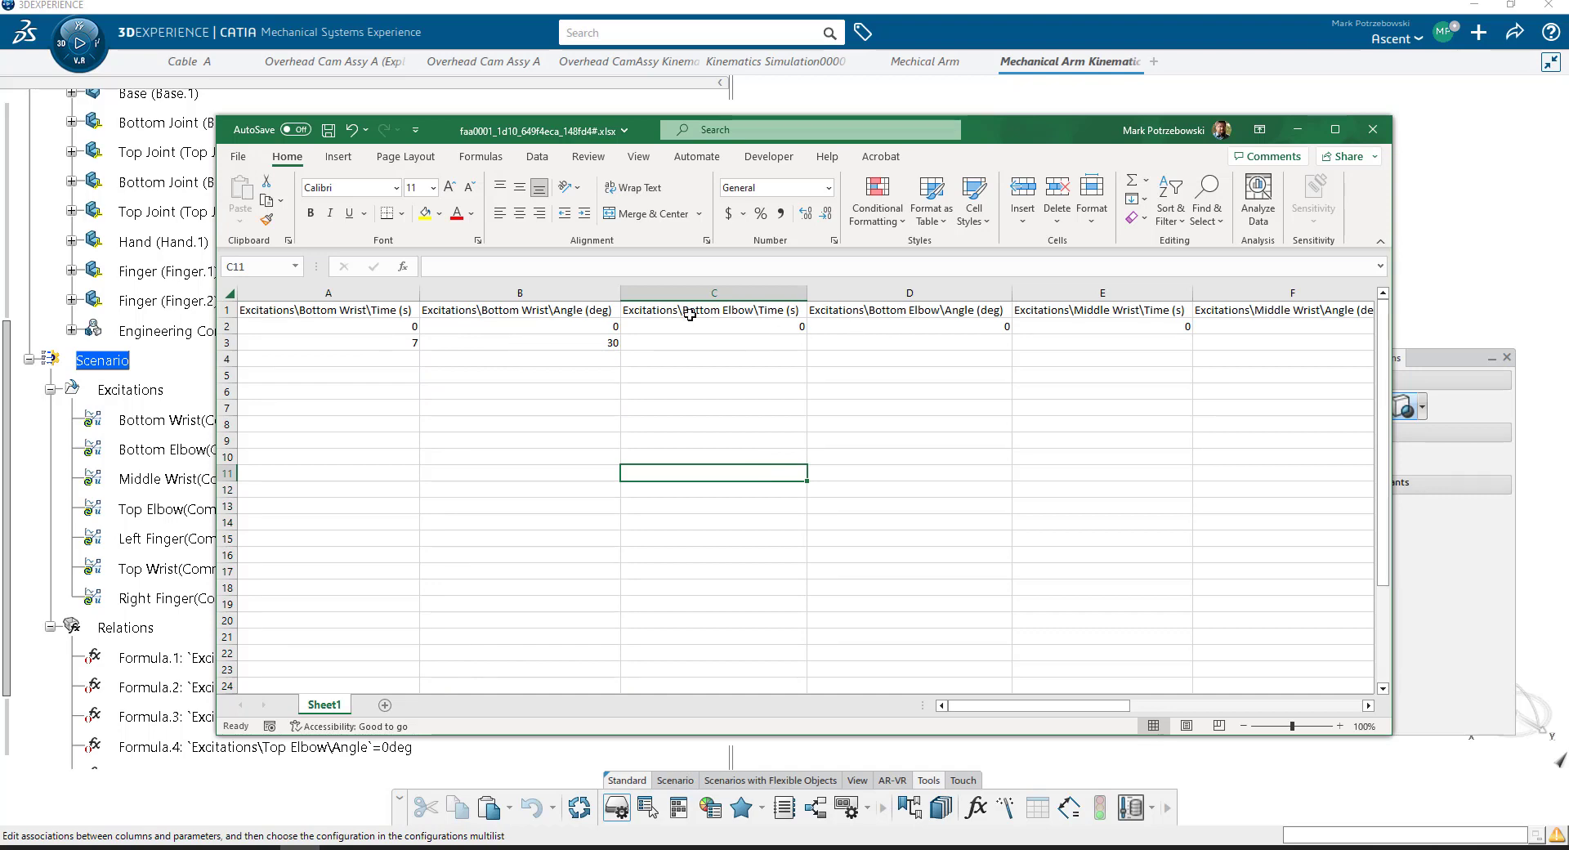
# Step: Enter Bottom Elbow keyframes 7 s at 0 deg and 12 s at 45 deg in C3:D4
pyautogui.click(771, 338)
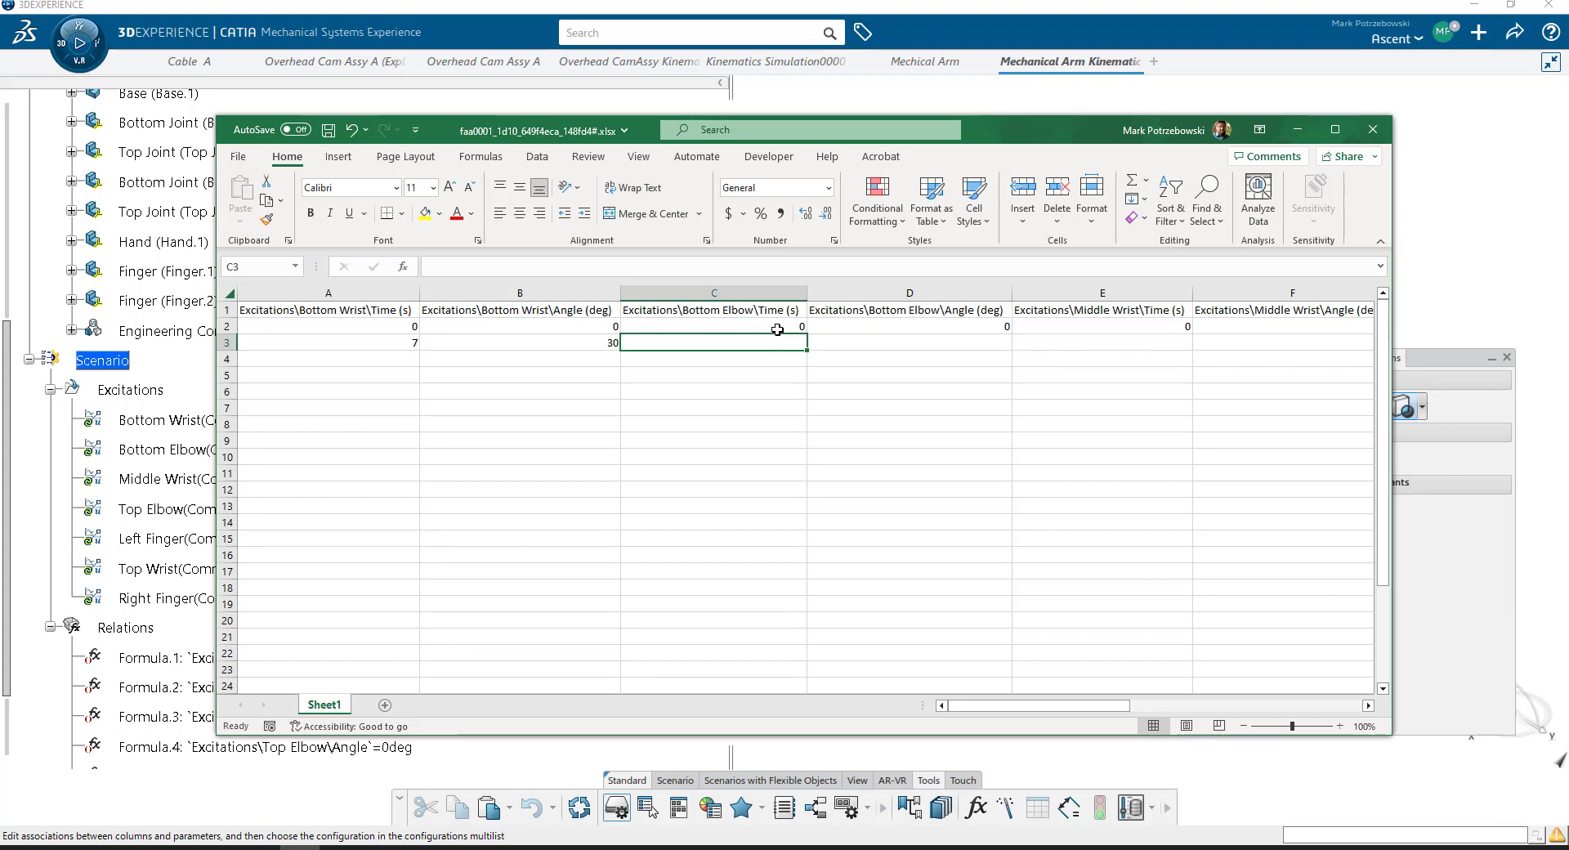
pyautogui.click(790, 328)
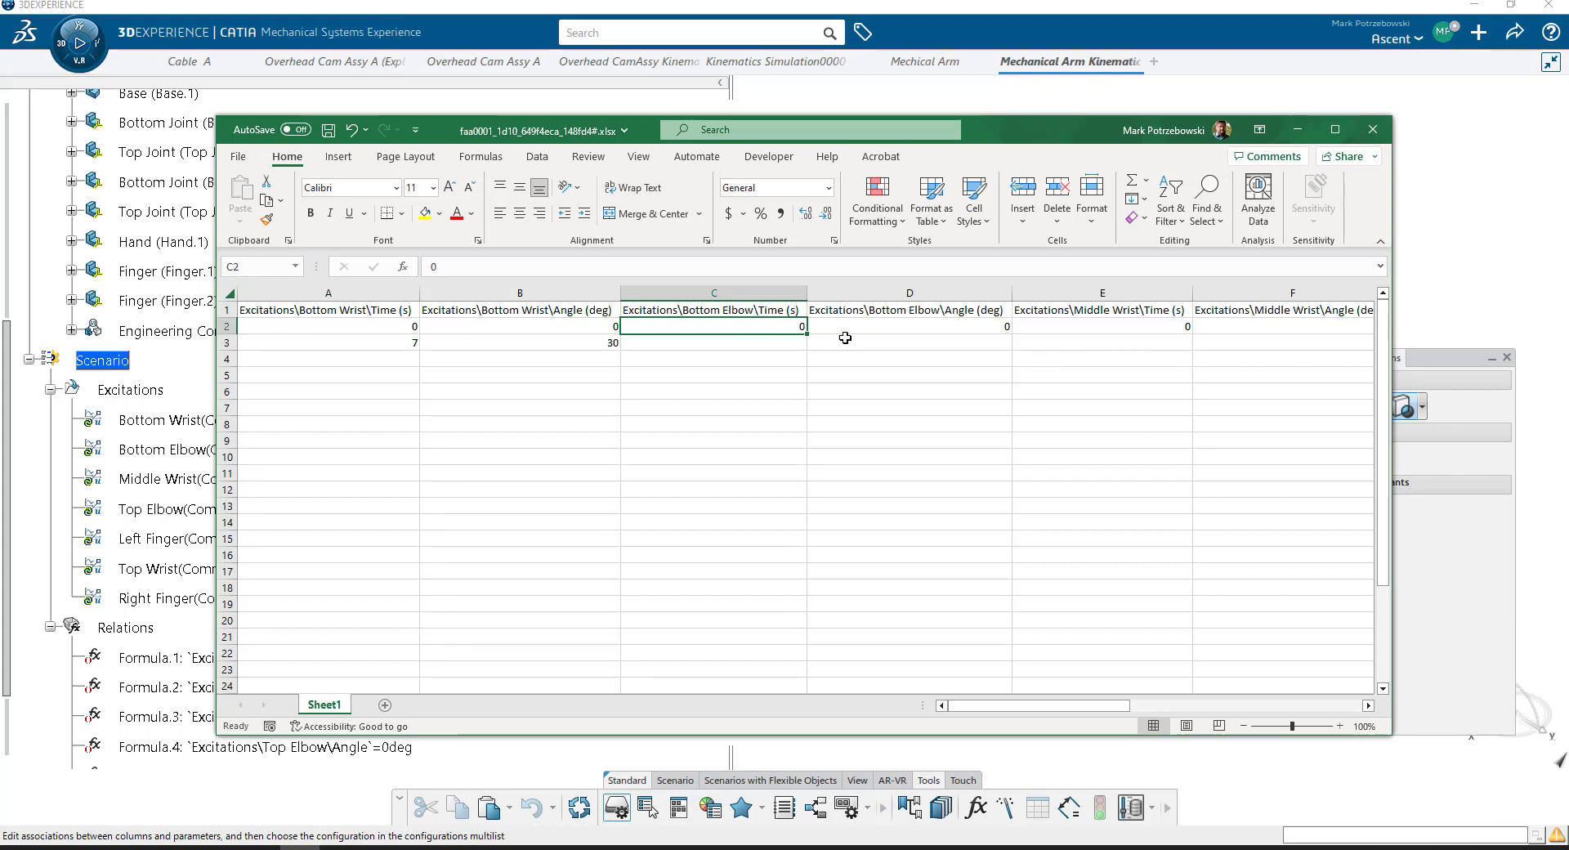
pyautogui.doubleClick(789, 346)
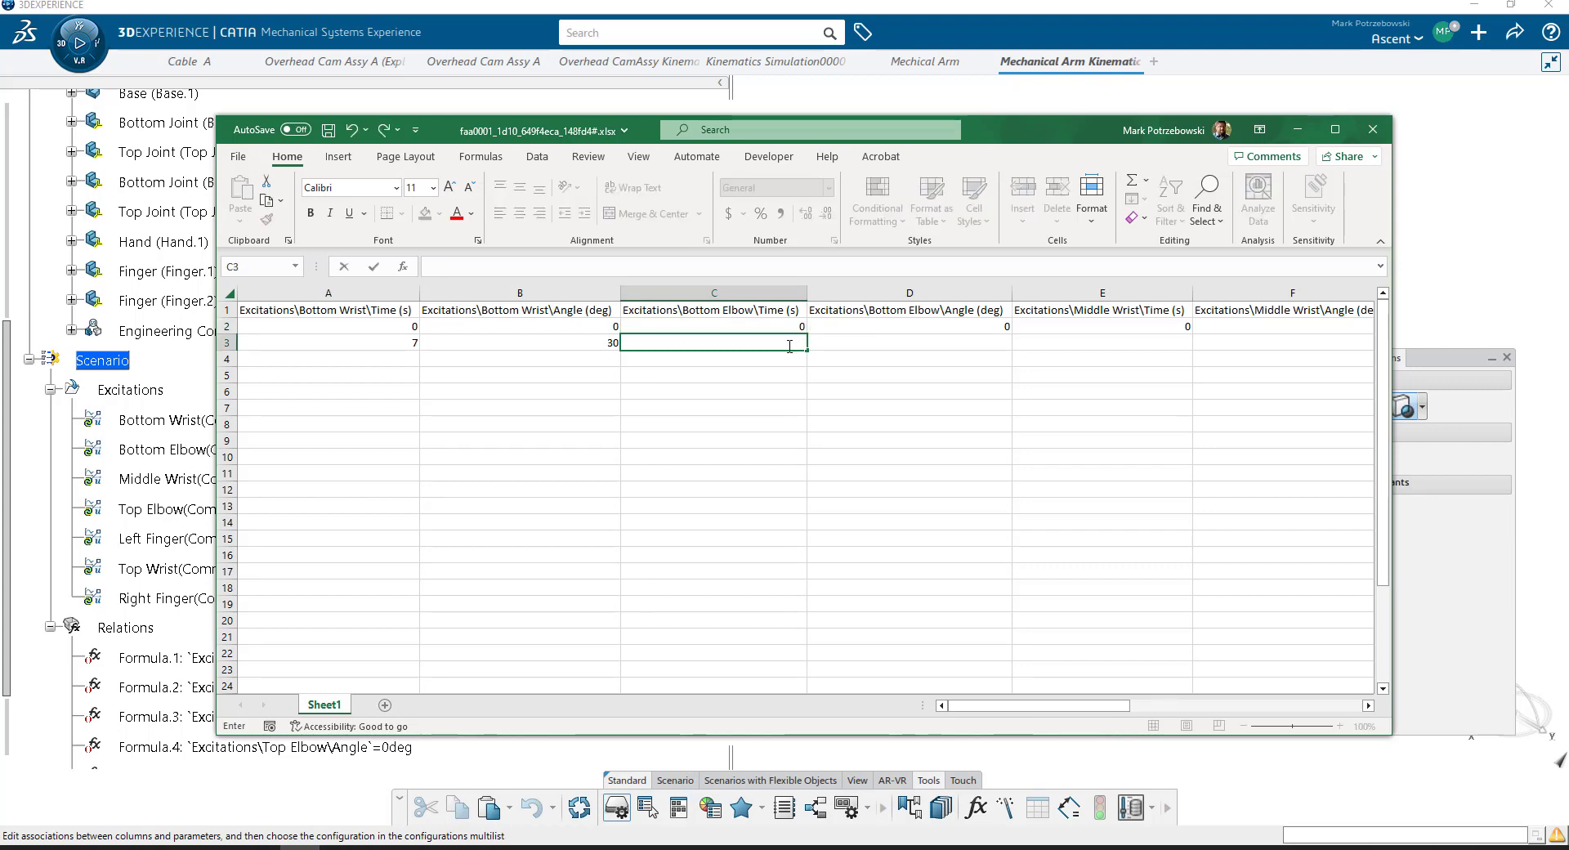
pyautogui.press('Tab')
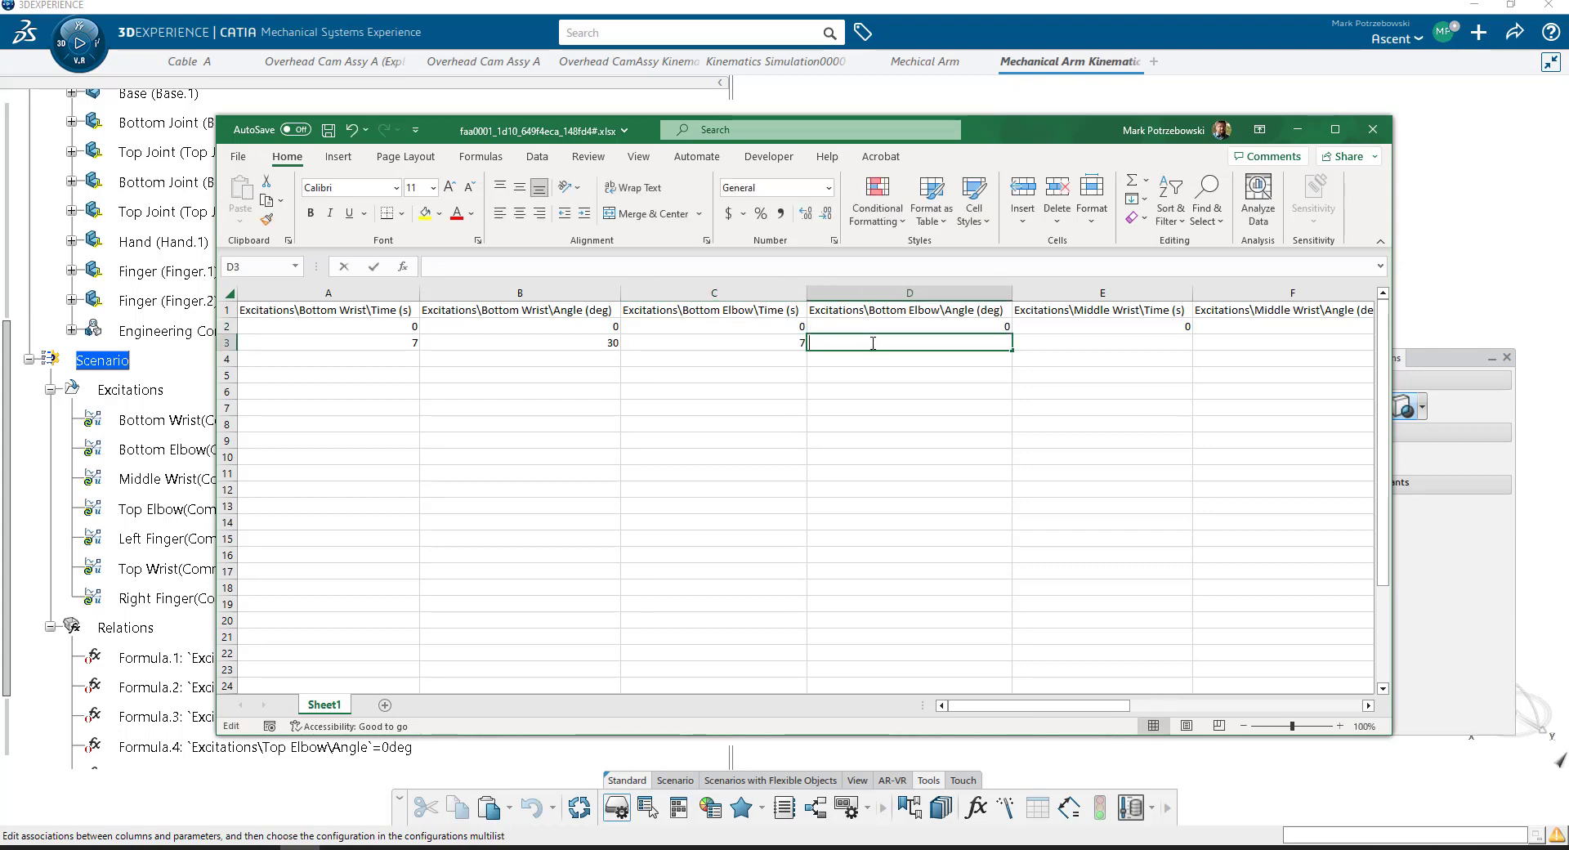
pyautogui.press('Tab')
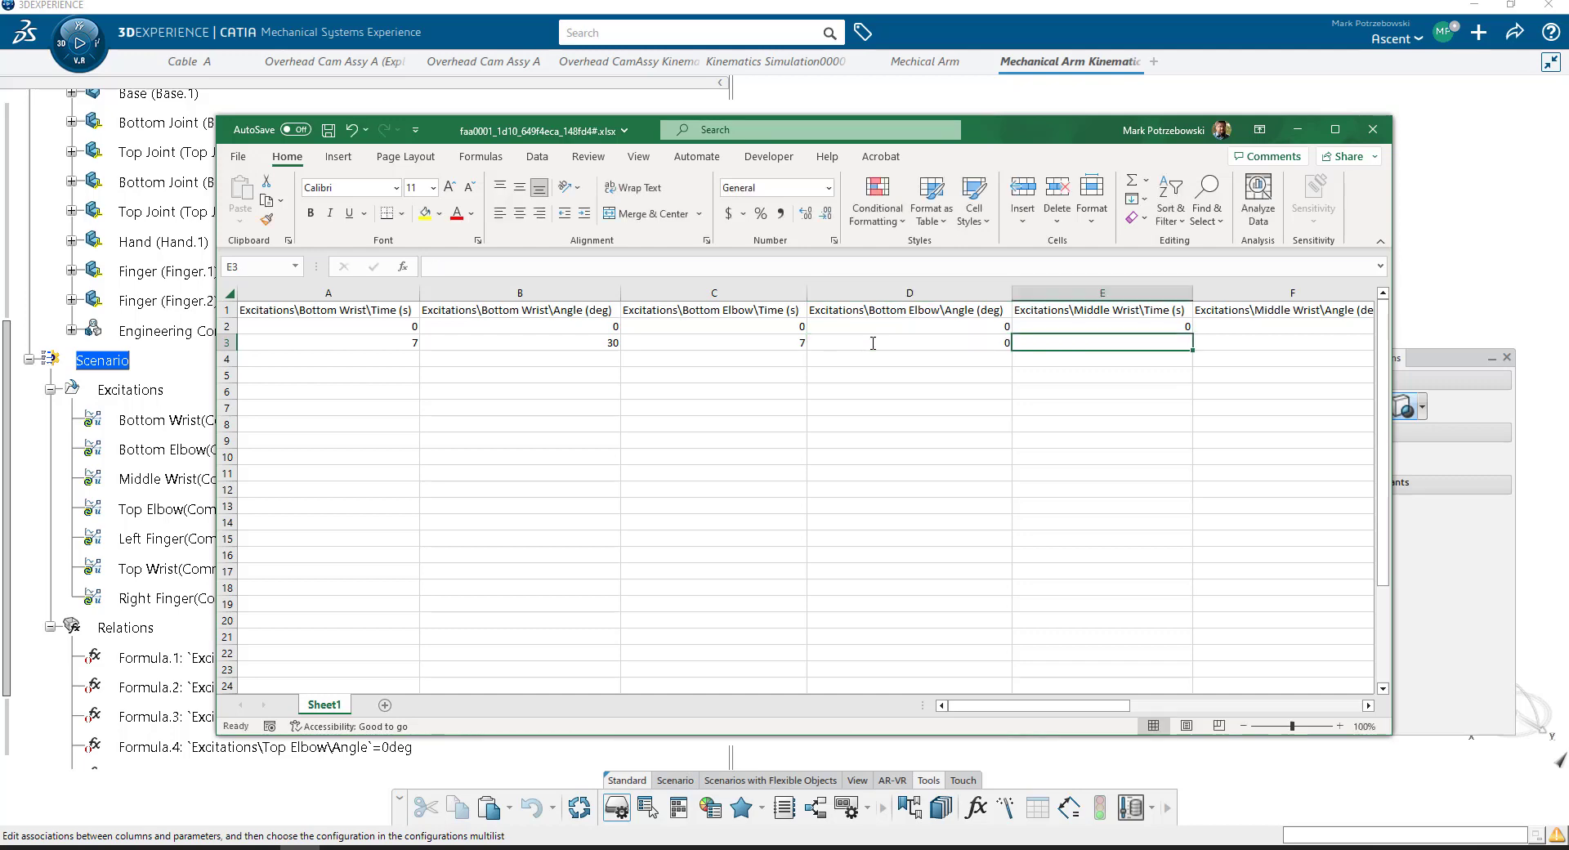
pyautogui.click(781, 362)
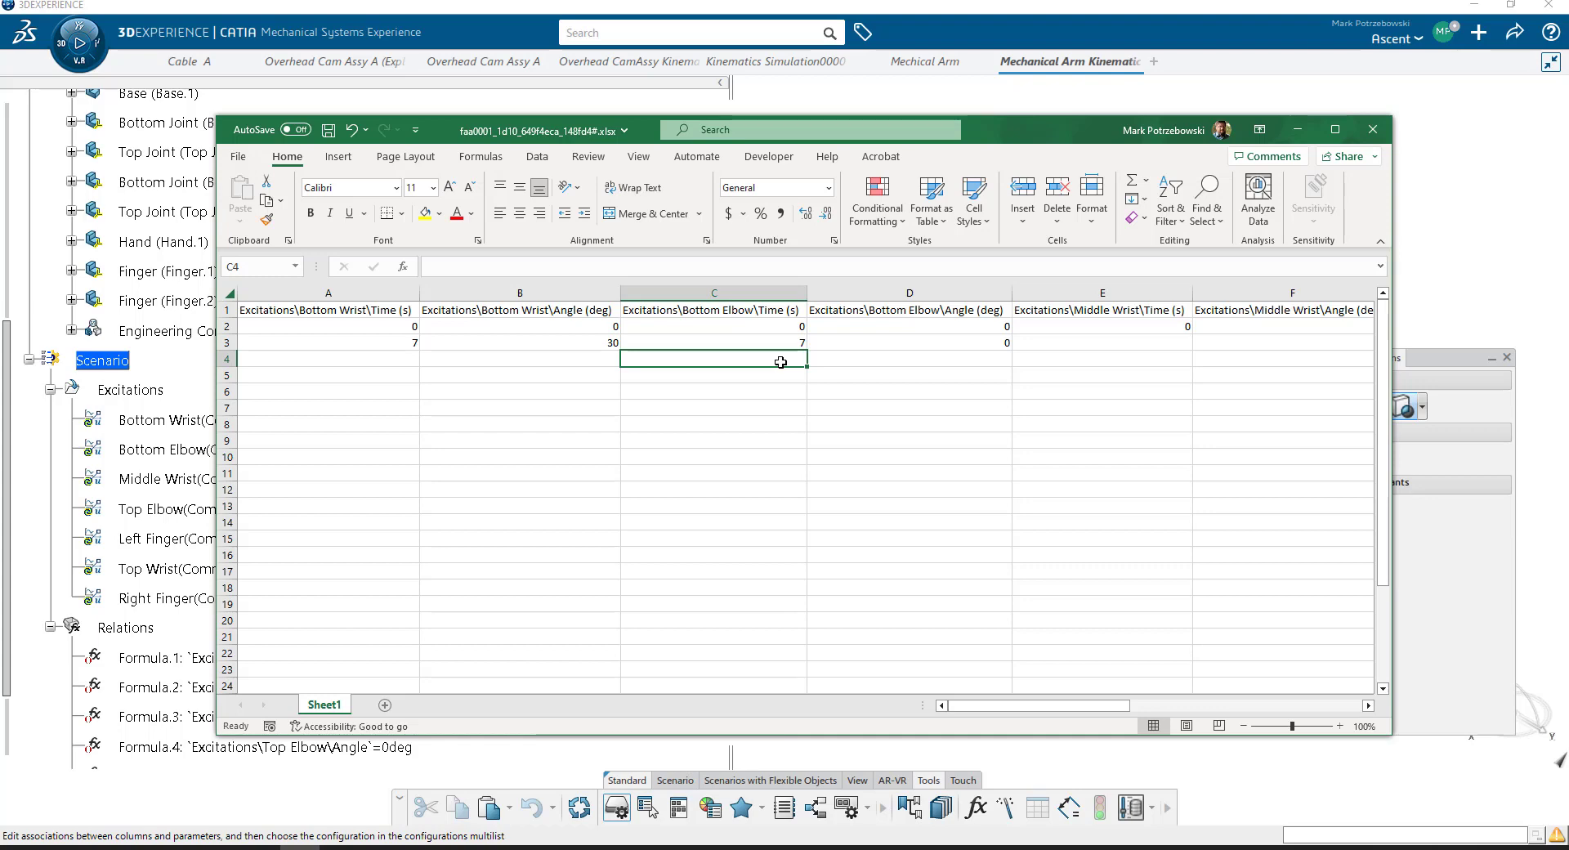
pyautogui.write('12')
pyautogui.press('Tab')
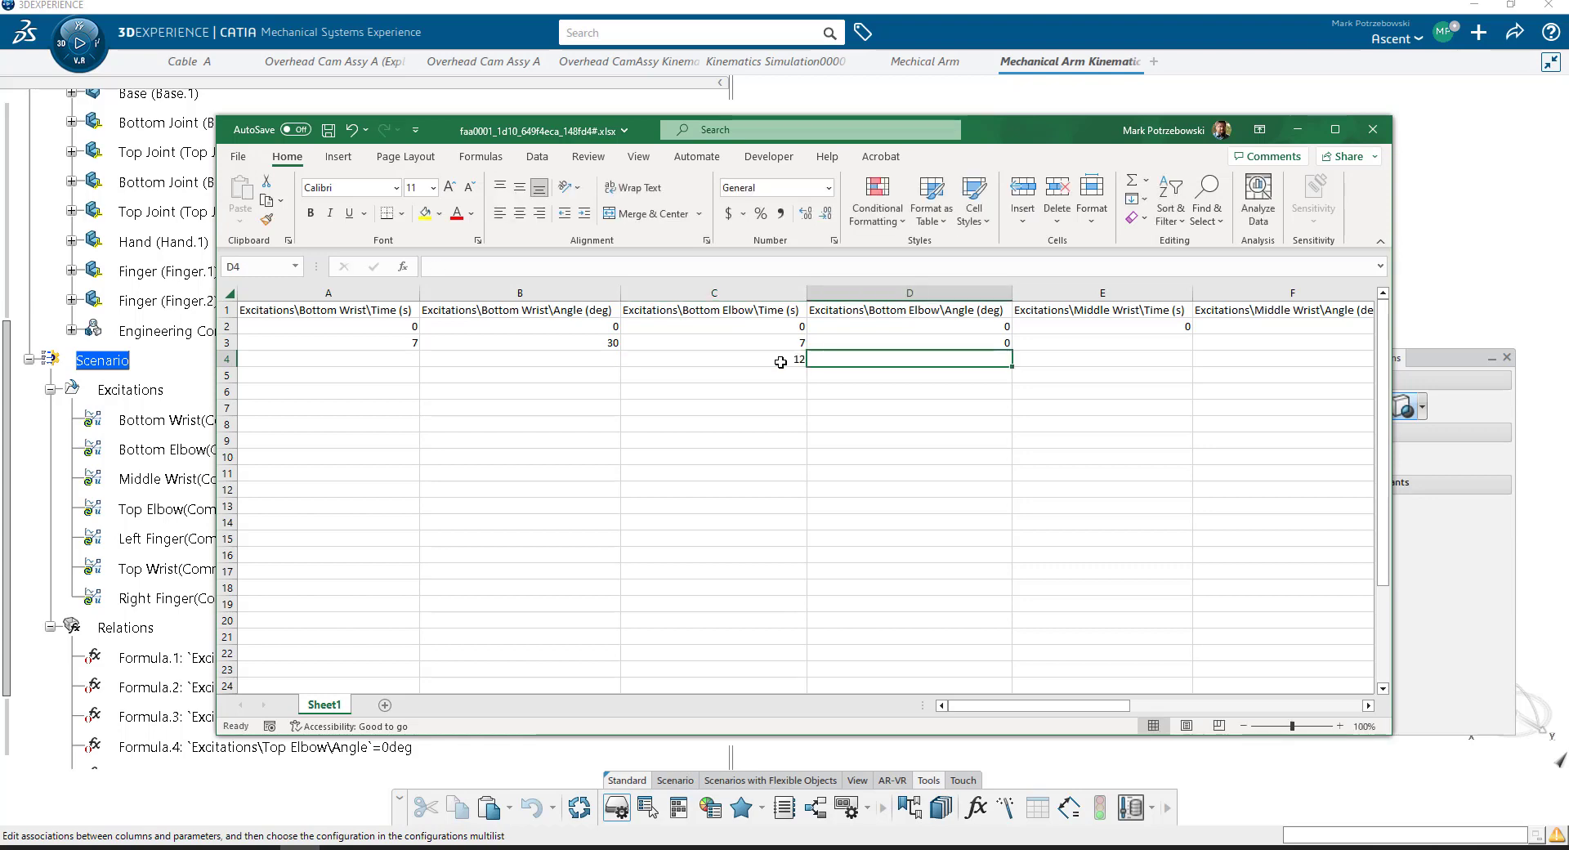
pyautogui.write('45')
pyautogui.press('Tab')
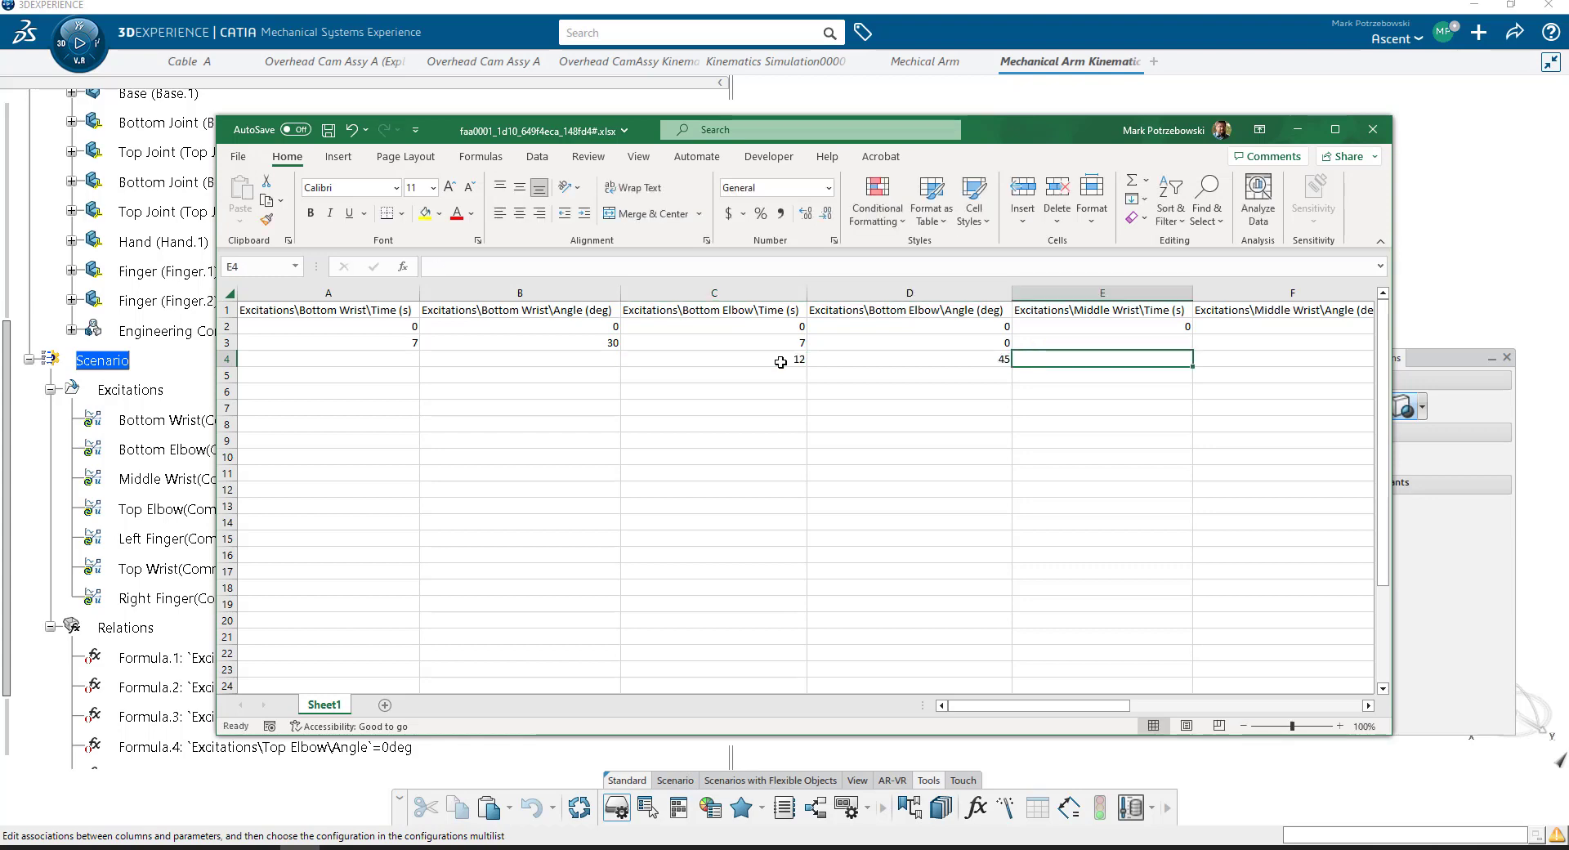
# Step: Copy the Bottom Elbow values C2:D4 into the Top Elbow columns starting at G2
pyautogui.click(1098, 331)
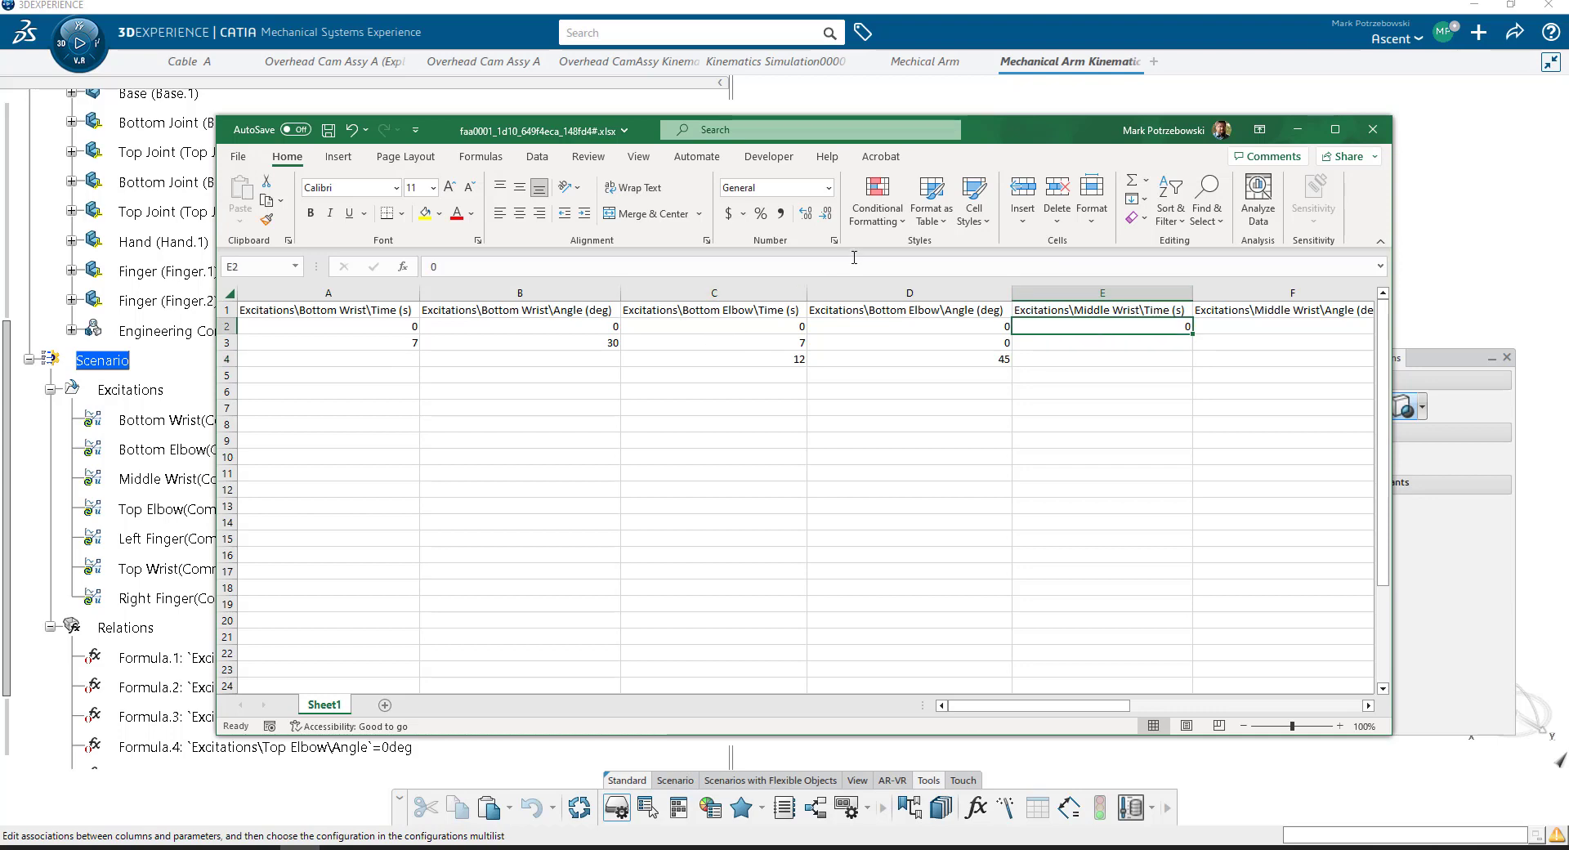
pyautogui.moveTo(773, 332); pyautogui.dragTo(889, 361)
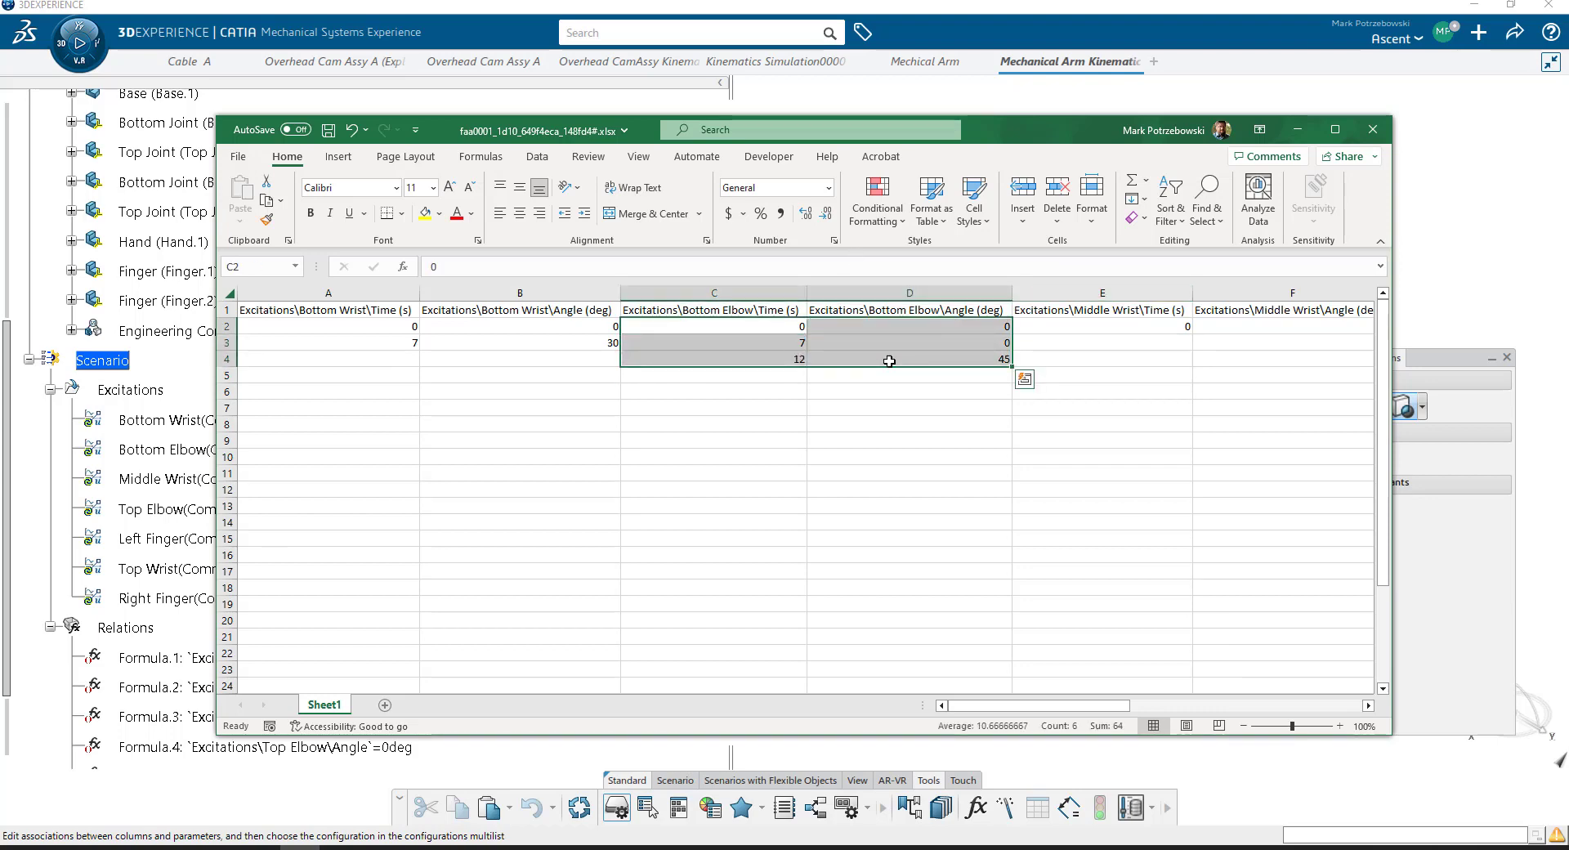
pyautogui.hotkey('ctrl', 'c')
pyautogui.moveTo(1082, 707); pyautogui.dragTo(1148, 706)
pyautogui.click(1057, 326)
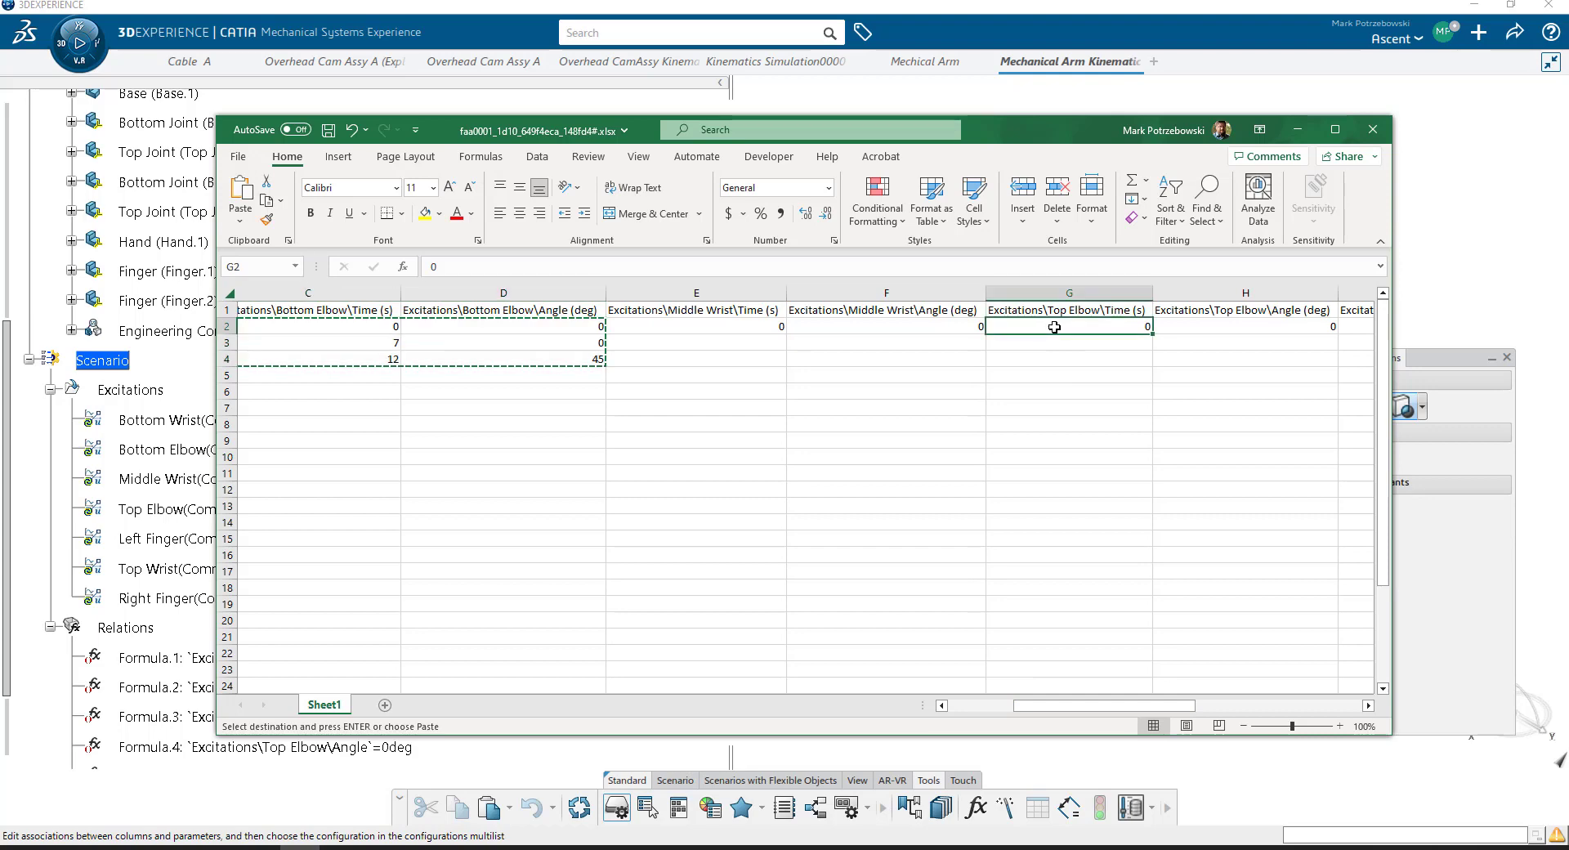
pyautogui.hotkey('ctrl', 'v')
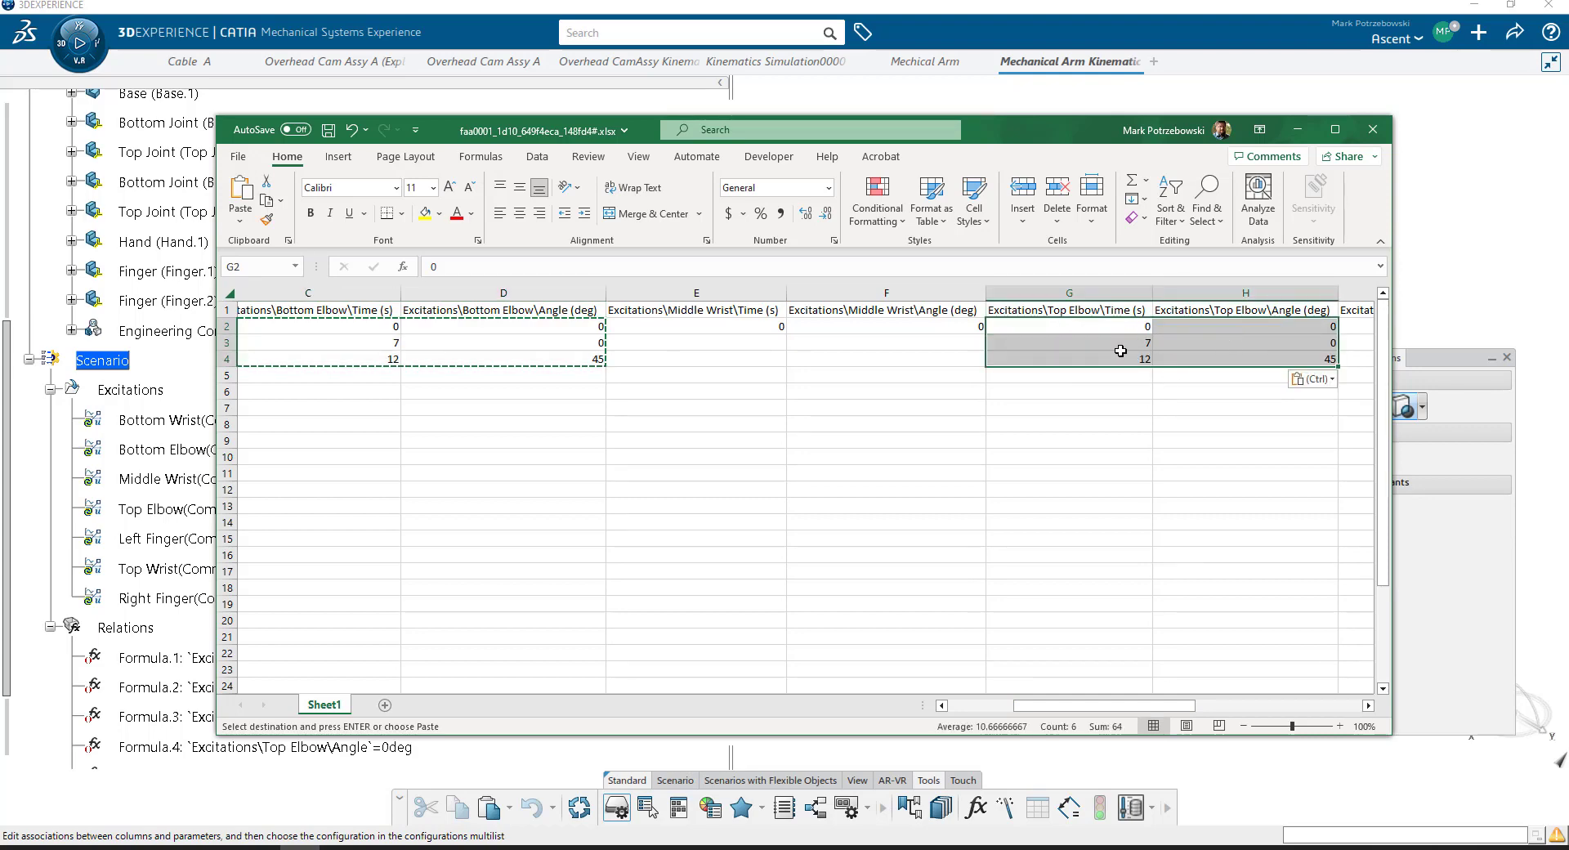
pyautogui.click(1201, 346)
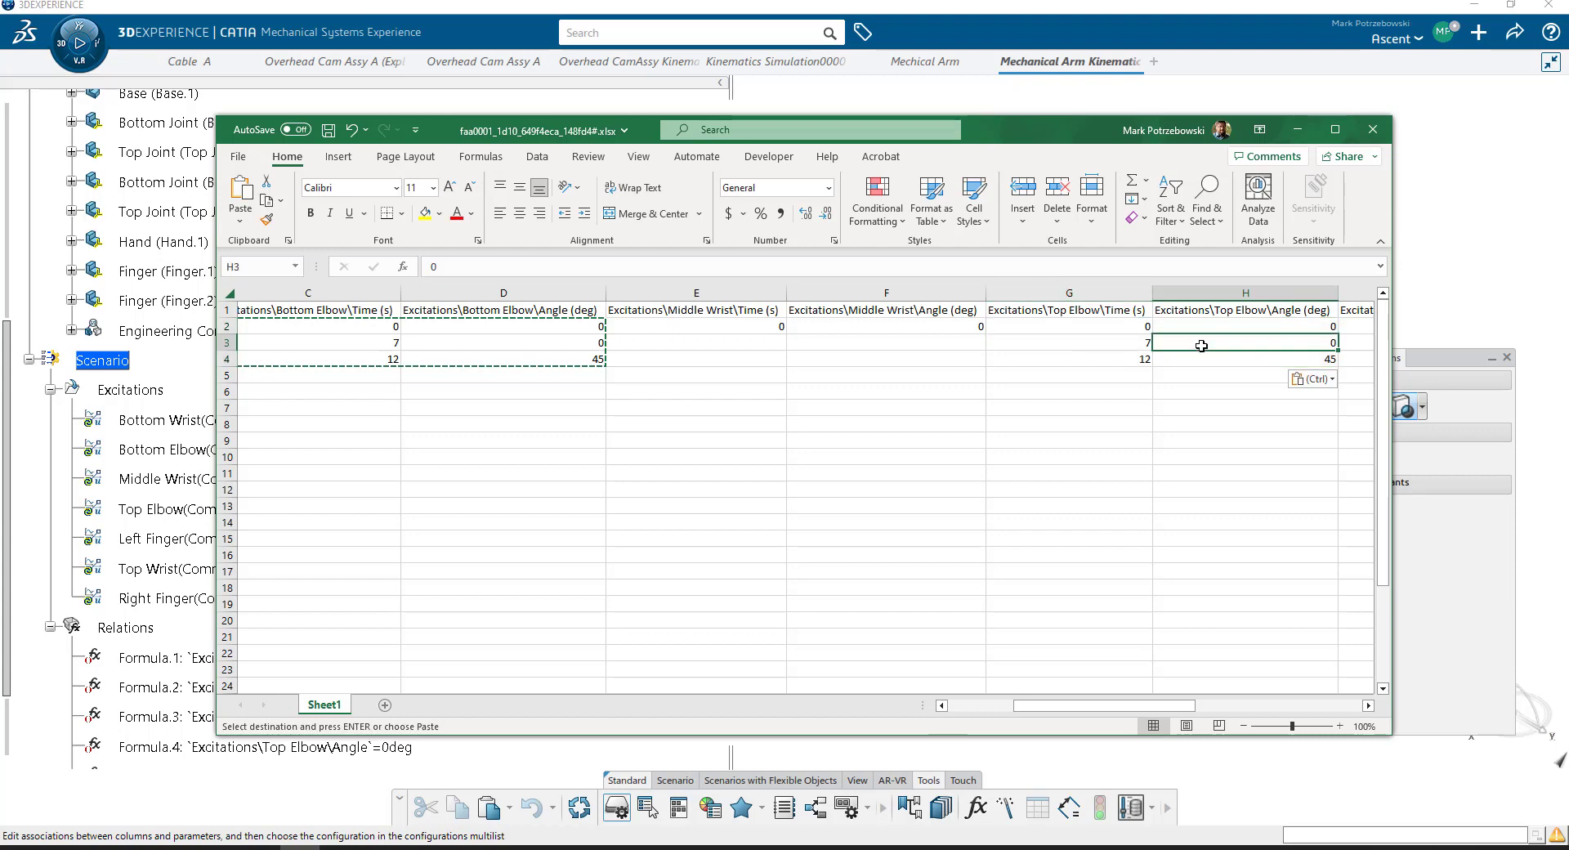
pyautogui.click(1124, 361)
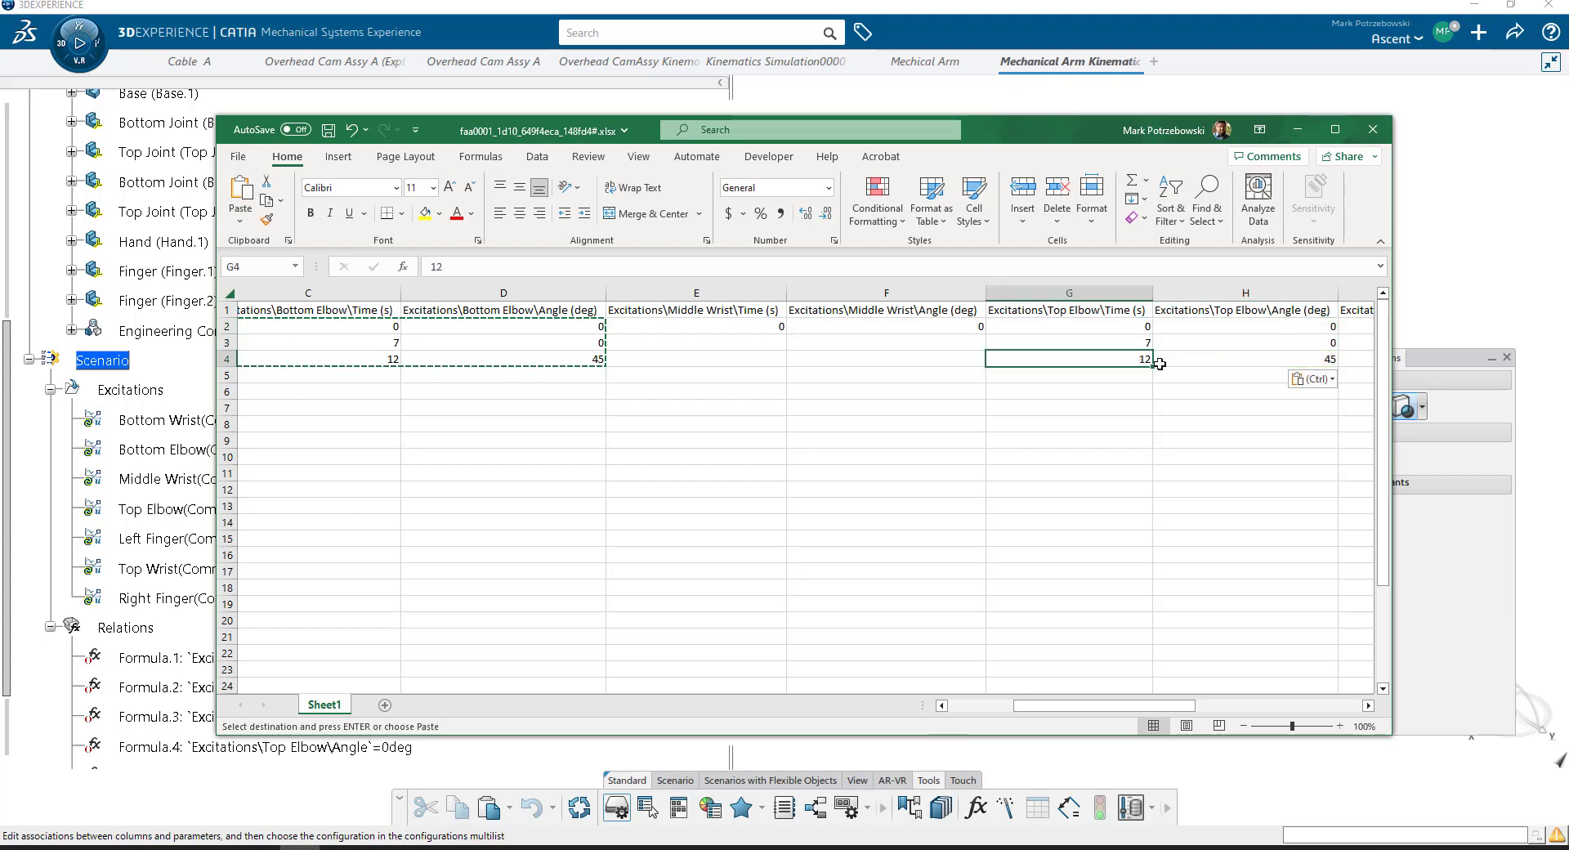
pyautogui.click(1259, 347)
pyautogui.click(1246, 372)
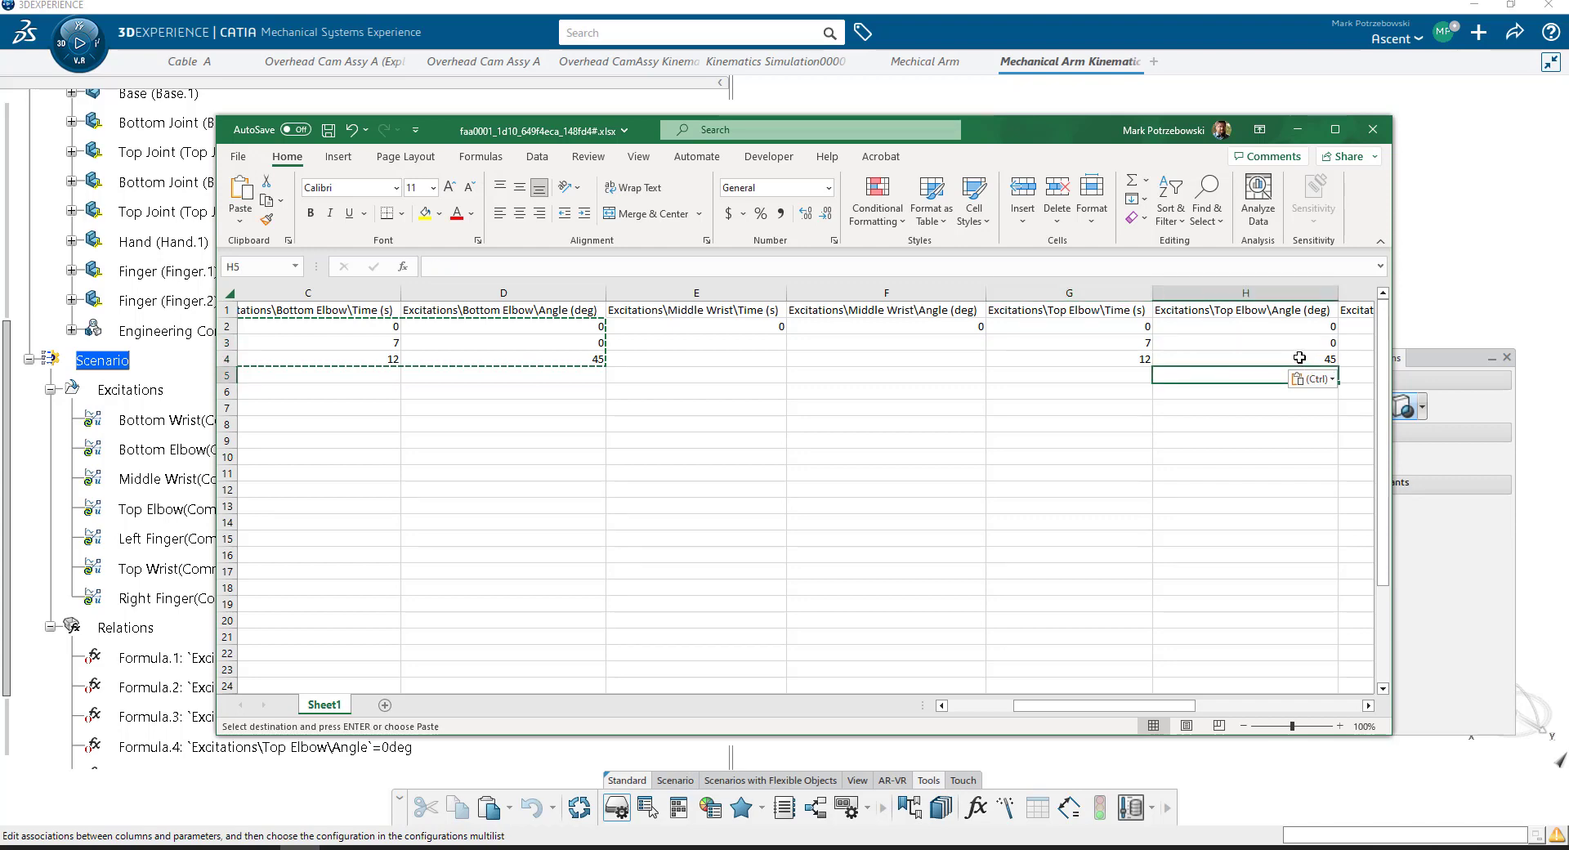
# Step: Enter the first Left Finger keyframe, 20 s at 0 deg, in row 3
pyautogui.moveTo(1123, 708); pyautogui.dragTo(1291, 708)
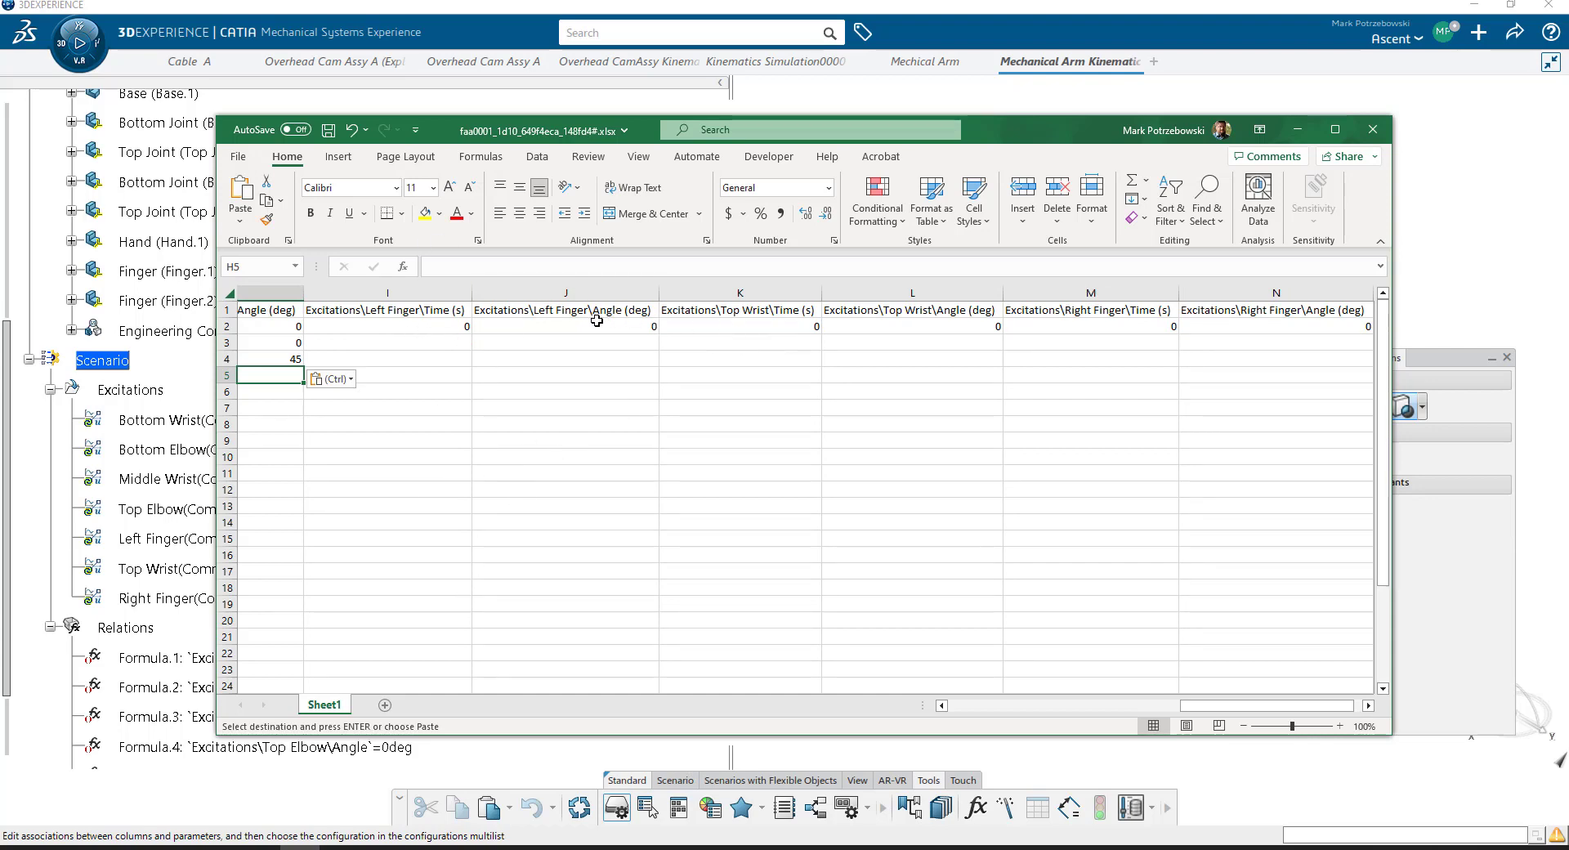
pyautogui.click(416, 342)
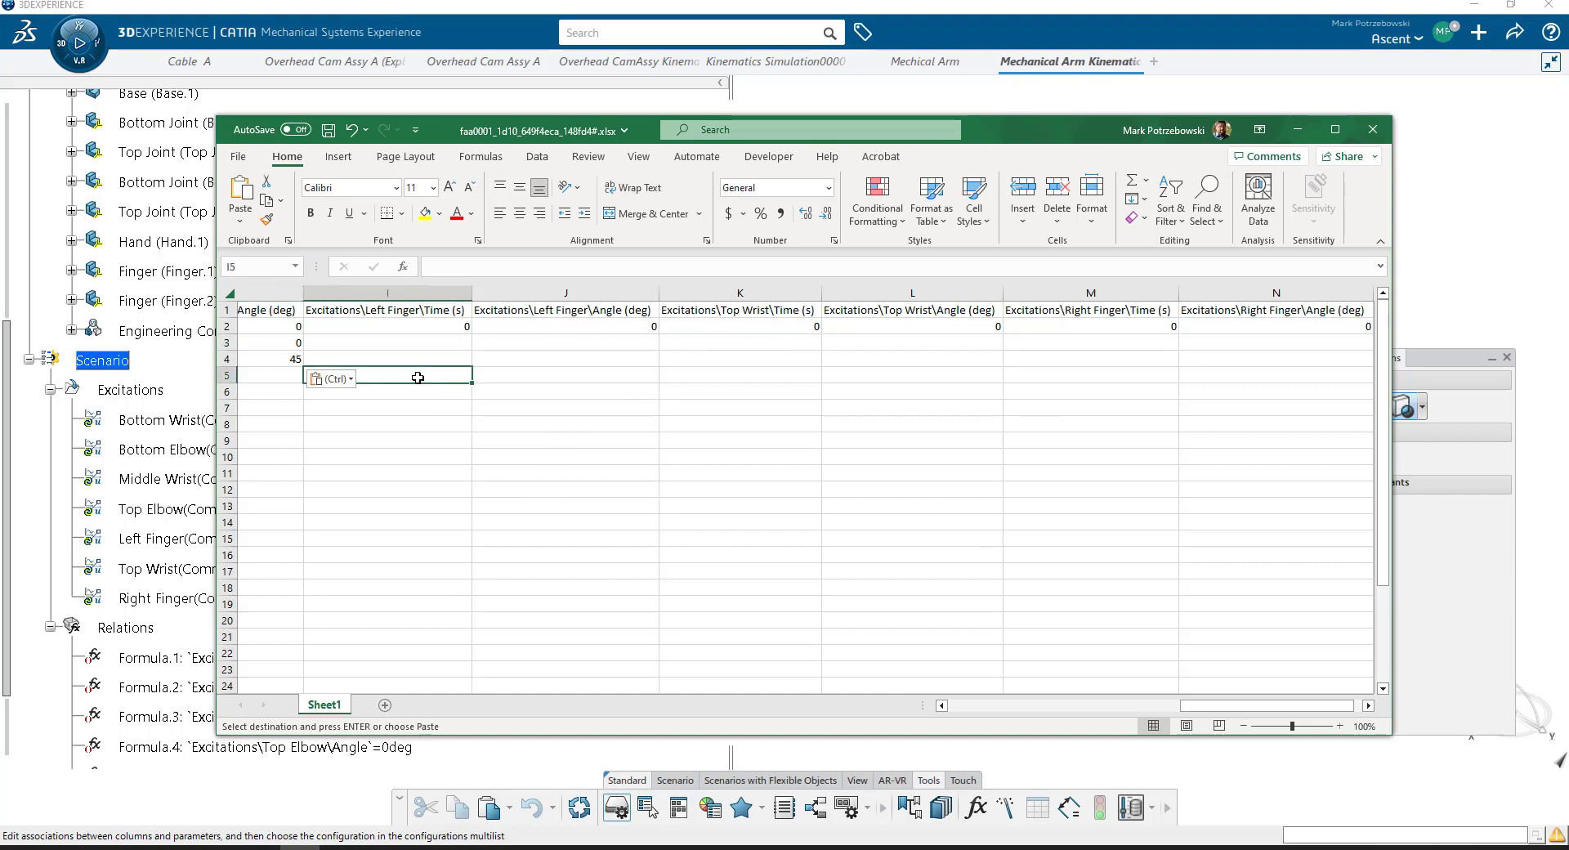
pyautogui.press('Escape')
pyautogui.click(414, 357)
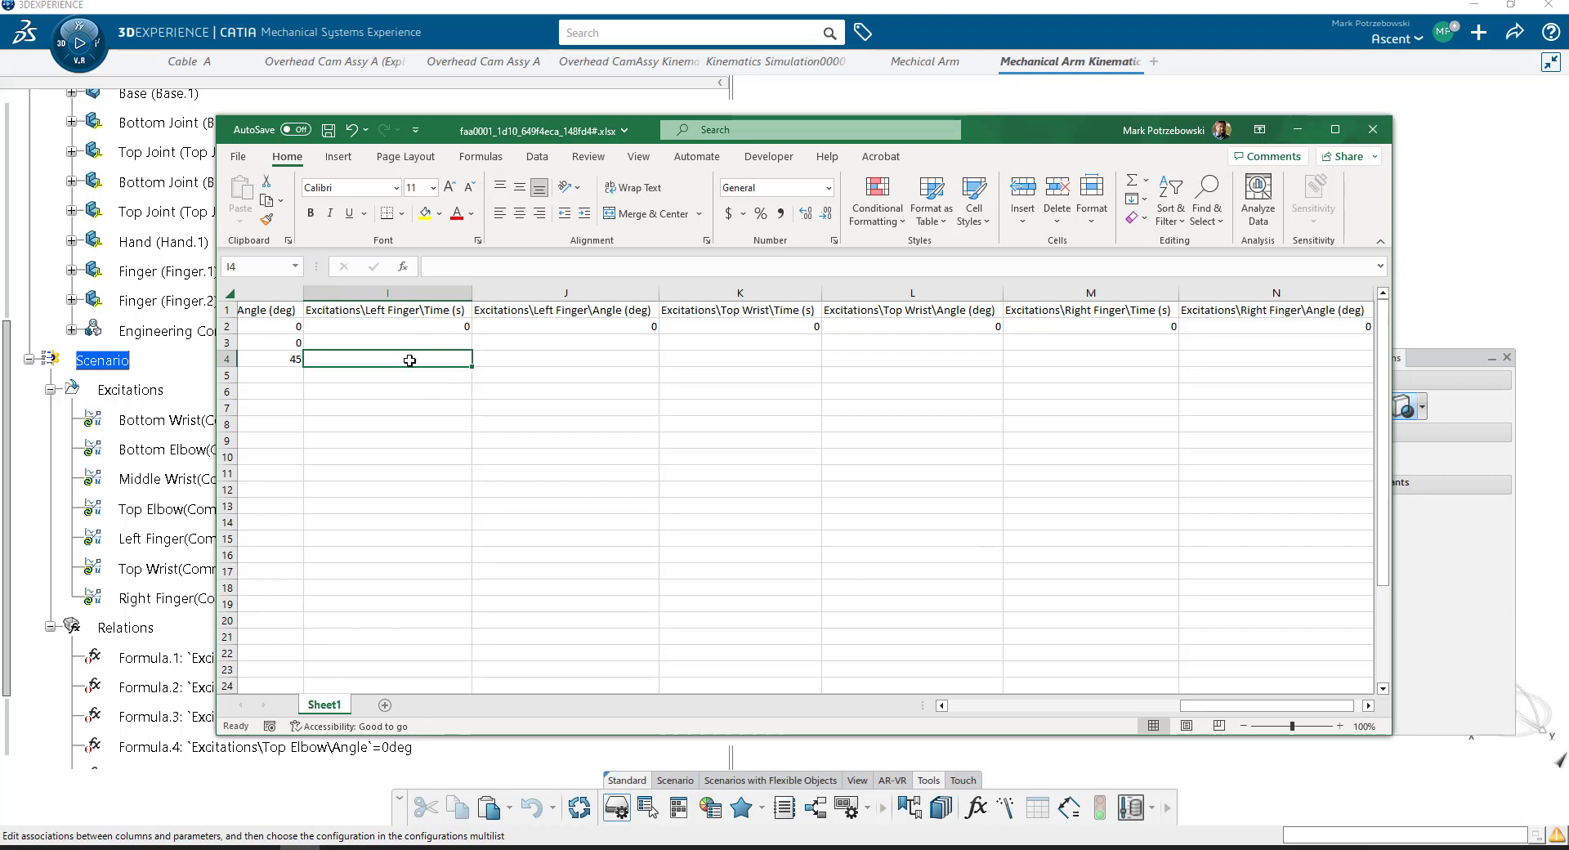
pyautogui.write('20')
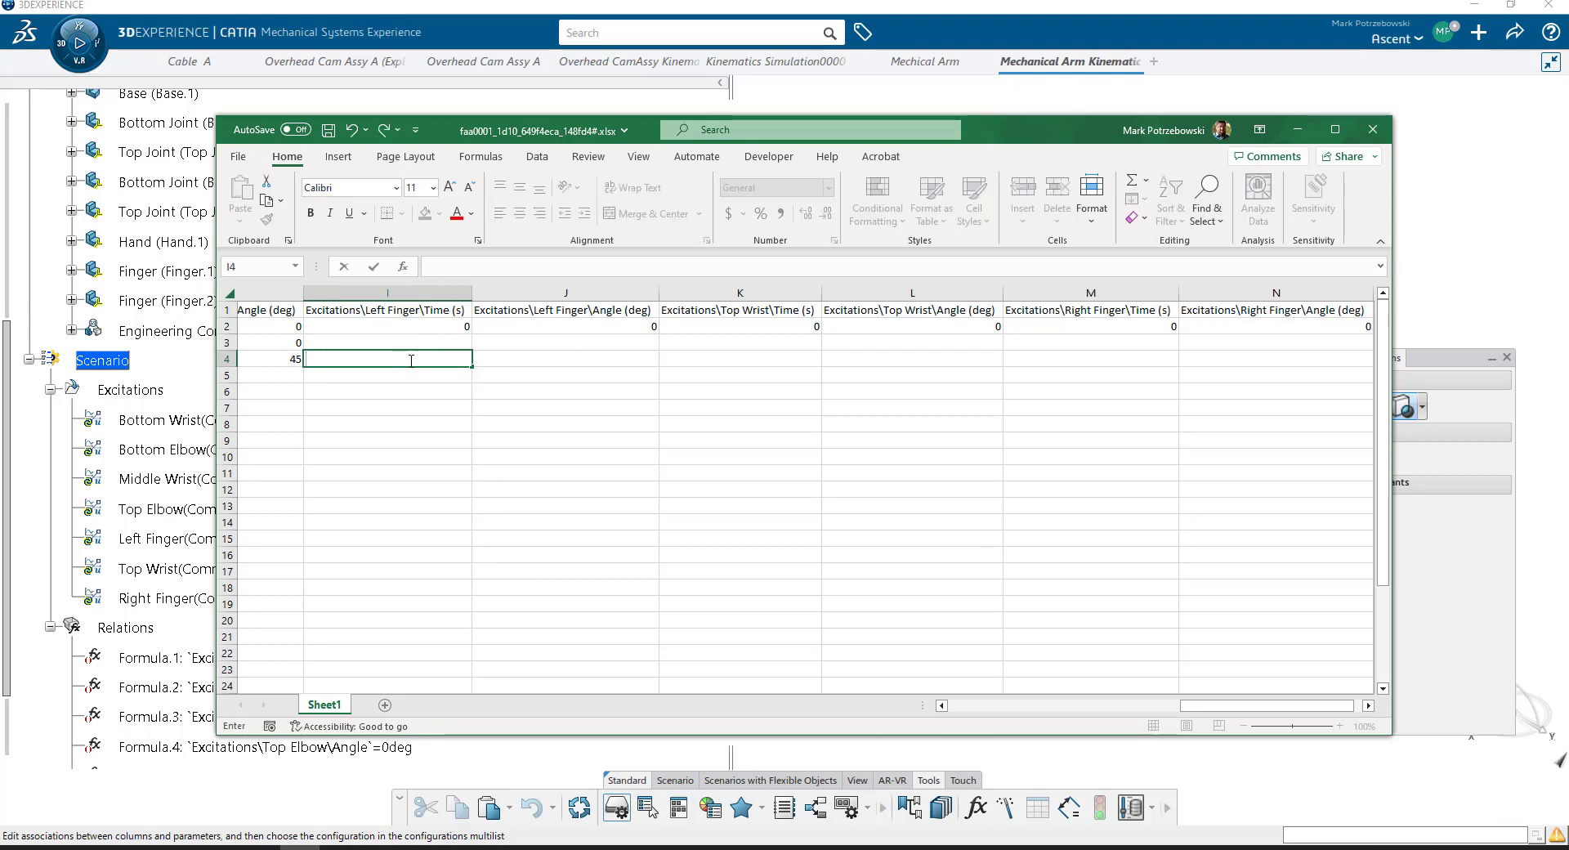
pyautogui.click(392, 350)
pyautogui.write('20')
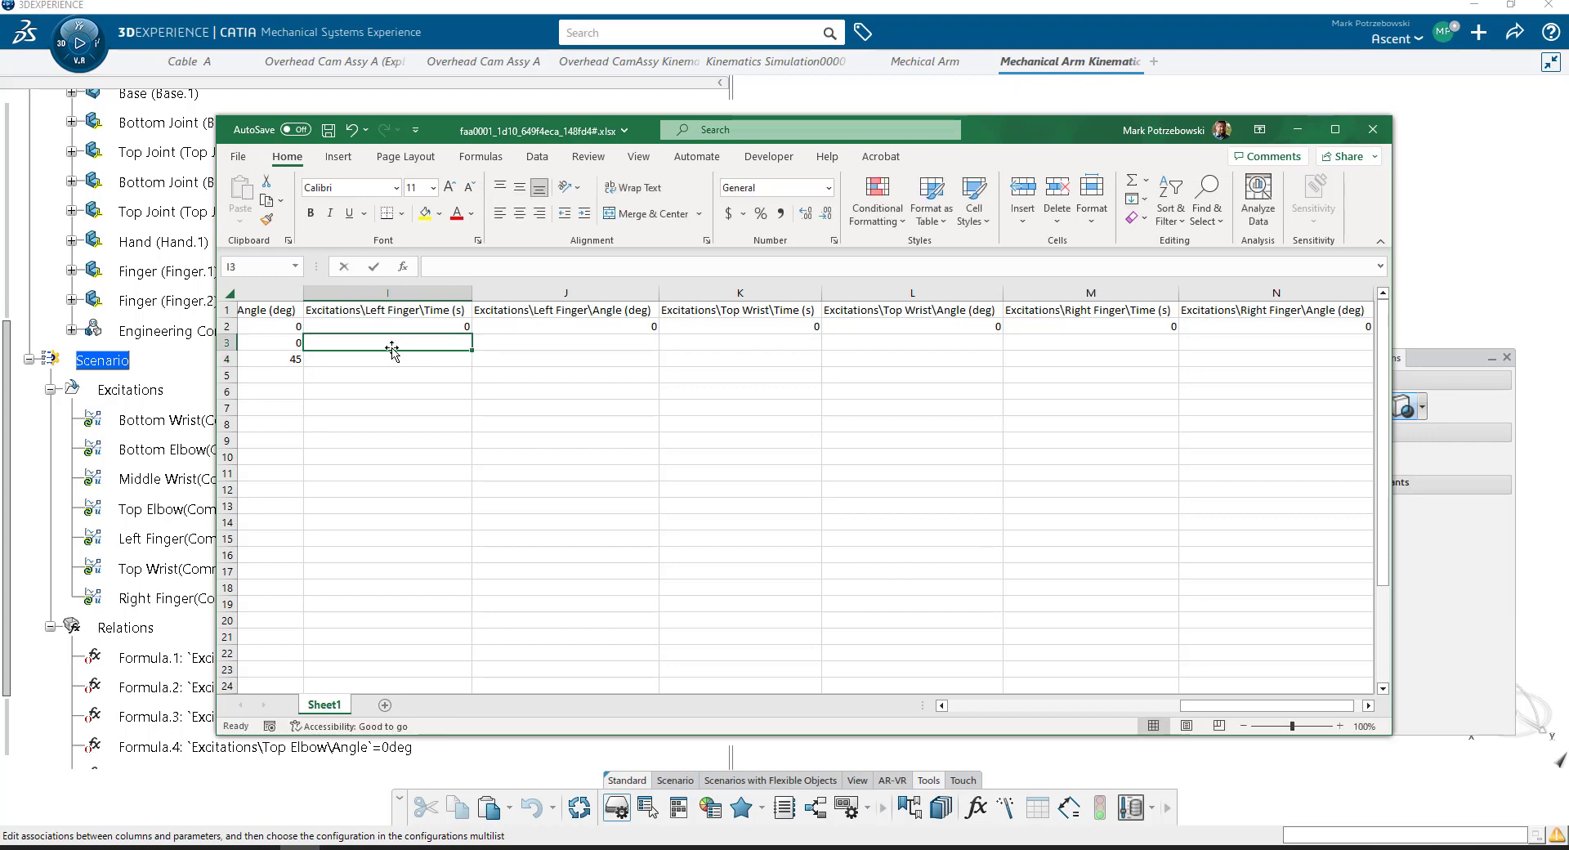
pyautogui.press('Tab')
pyautogui.write('0')
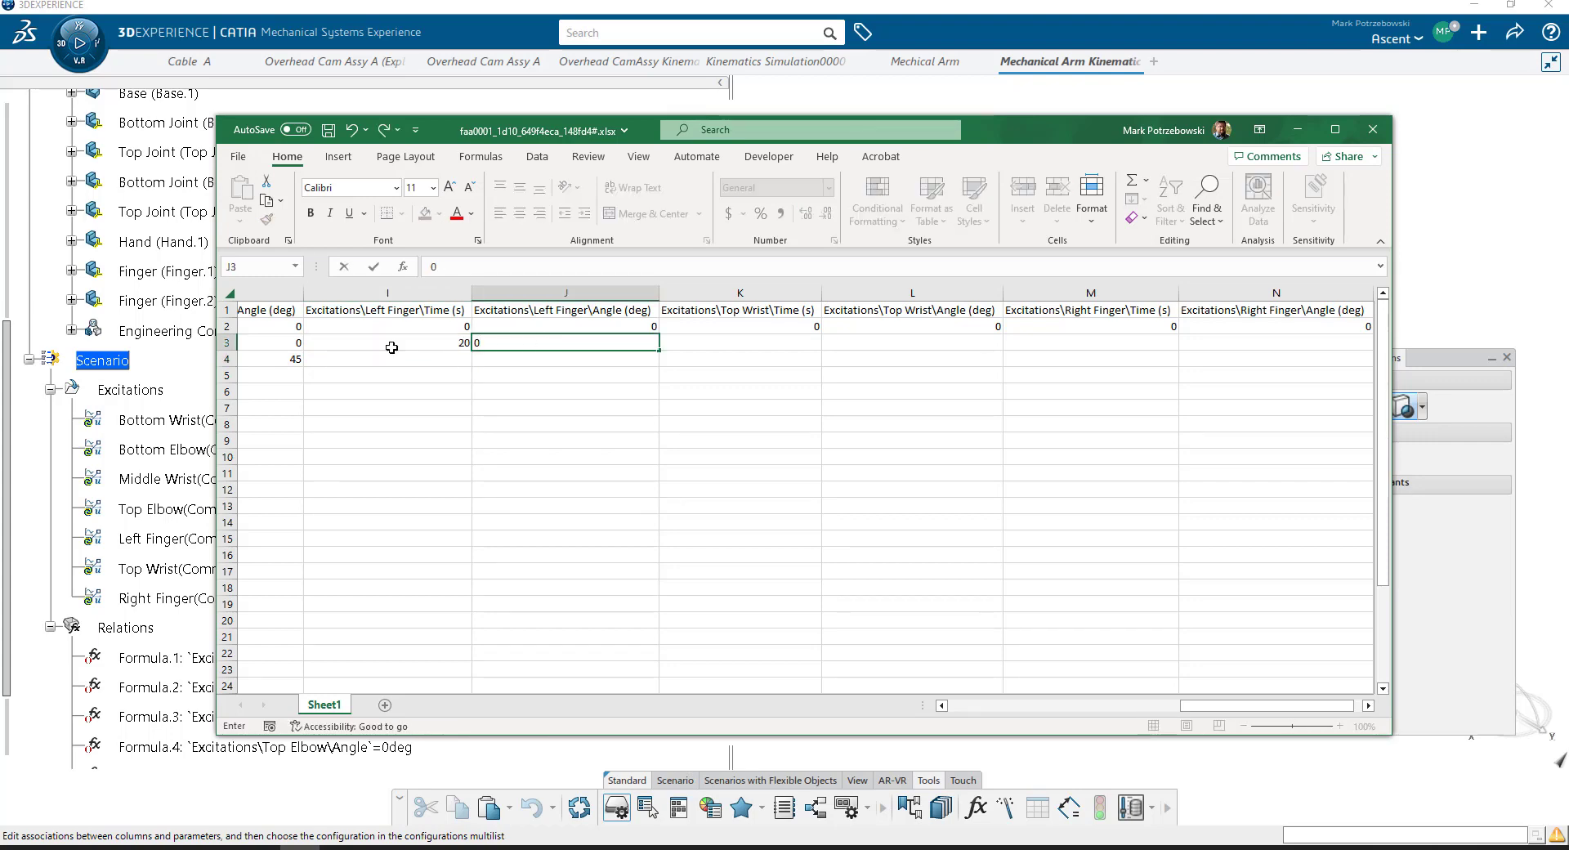
pyautogui.press('Return')
# Step: Add Left Finger keyframes 25 s at 90 deg and 30 s at 0 deg
pyautogui.write('25')
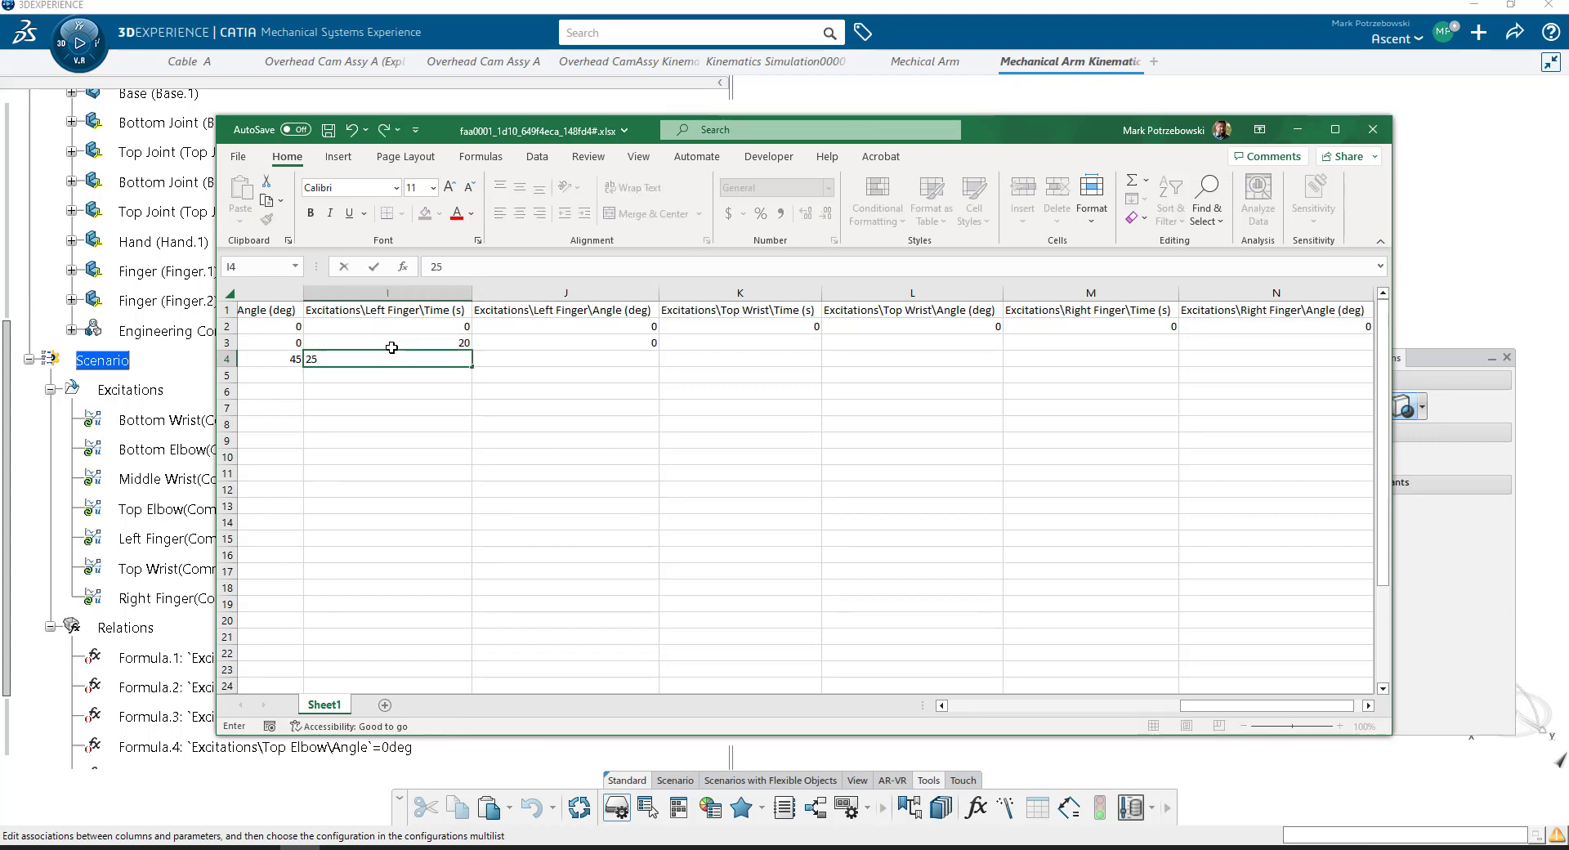
pyautogui.press('Tab')
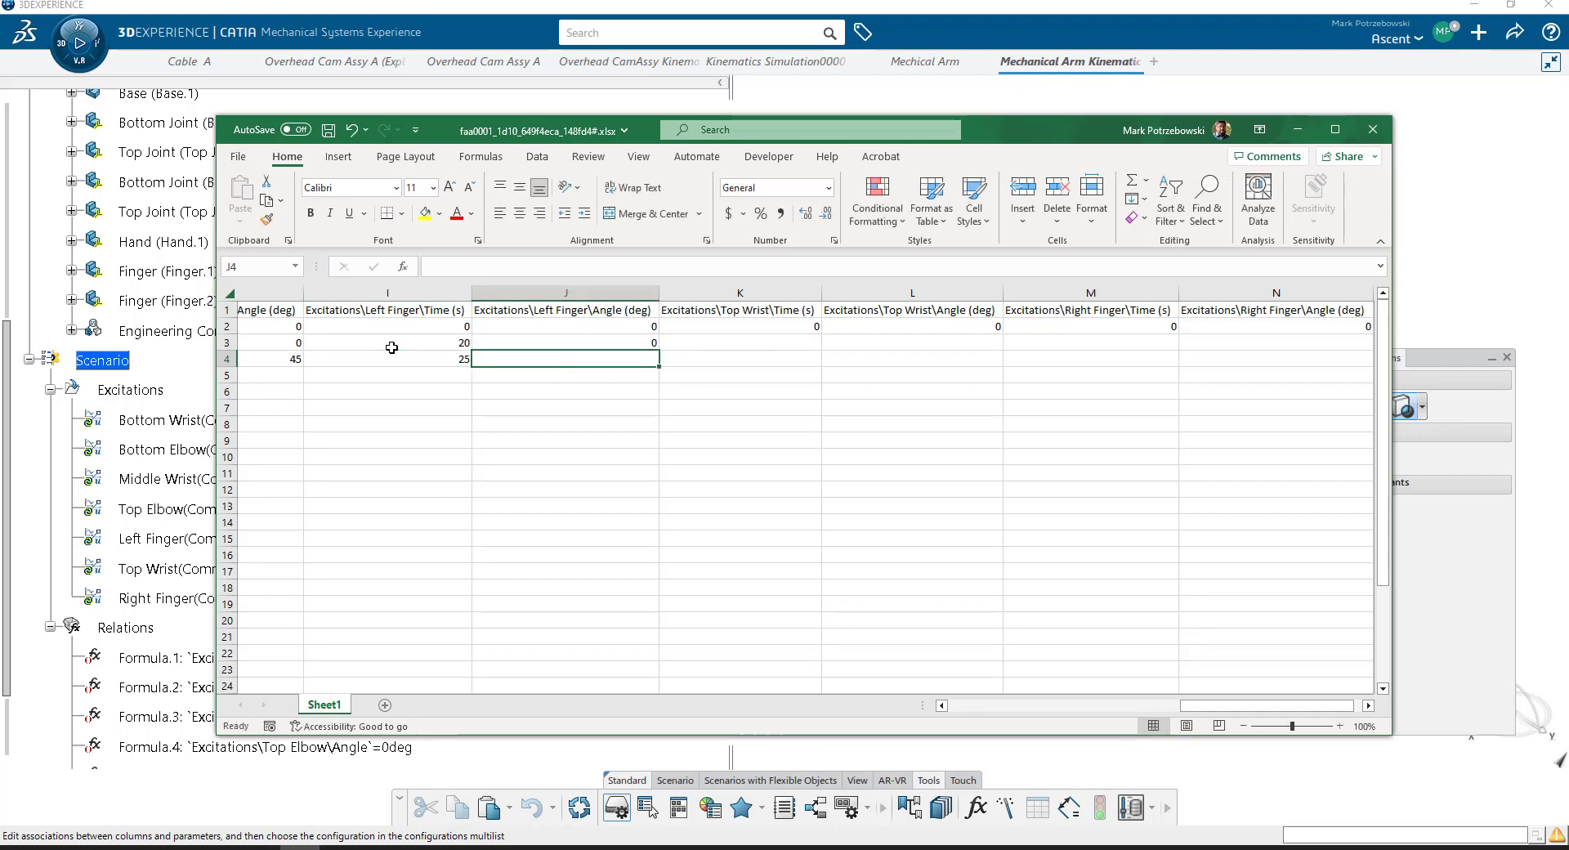
pyautogui.write('90')
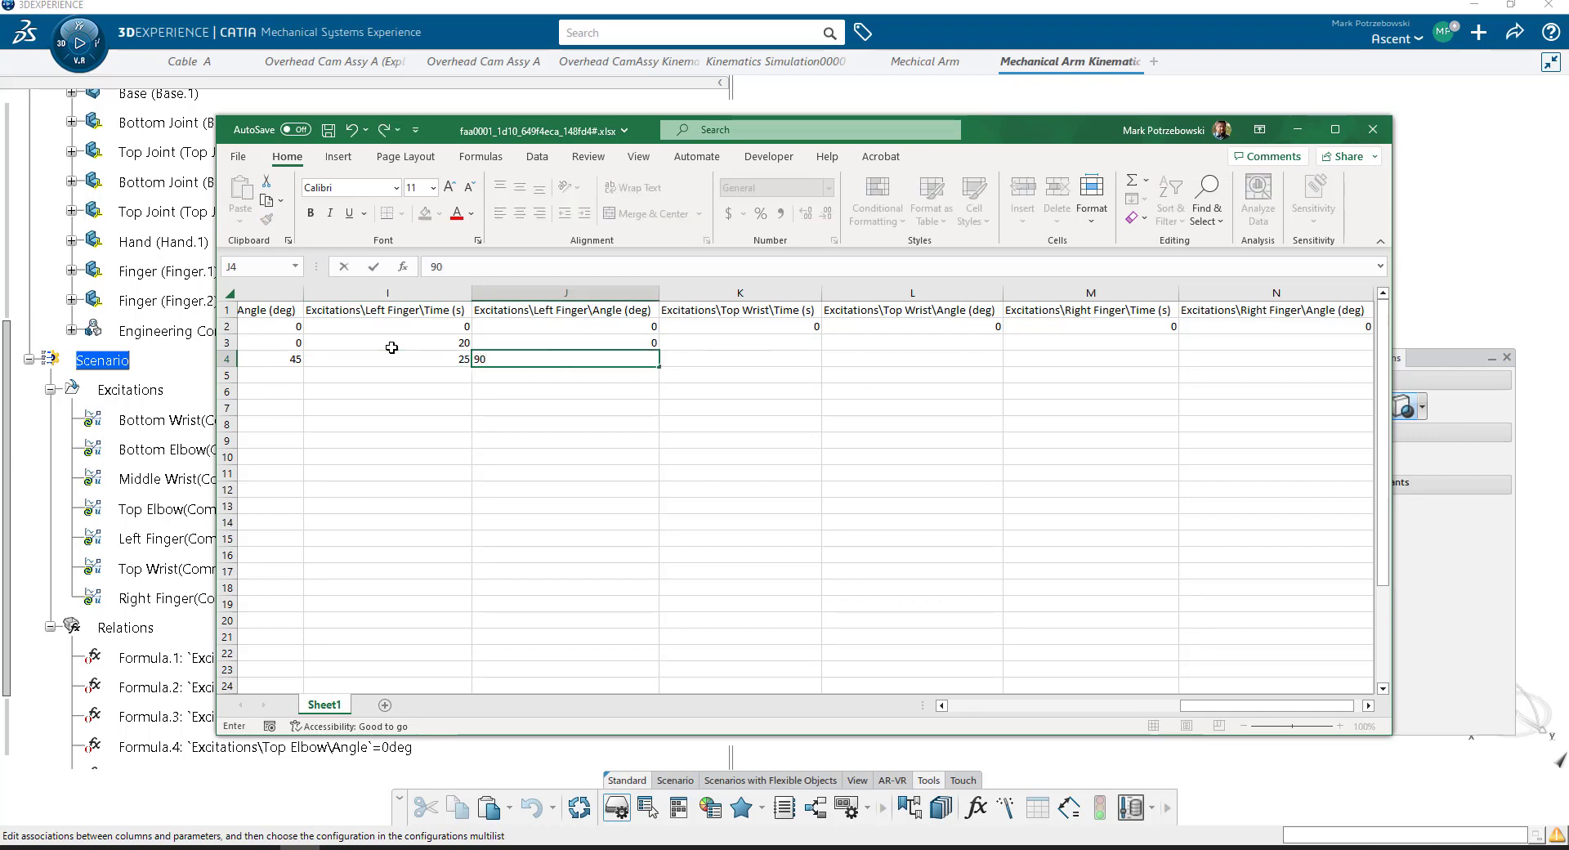
pyautogui.press('Return')
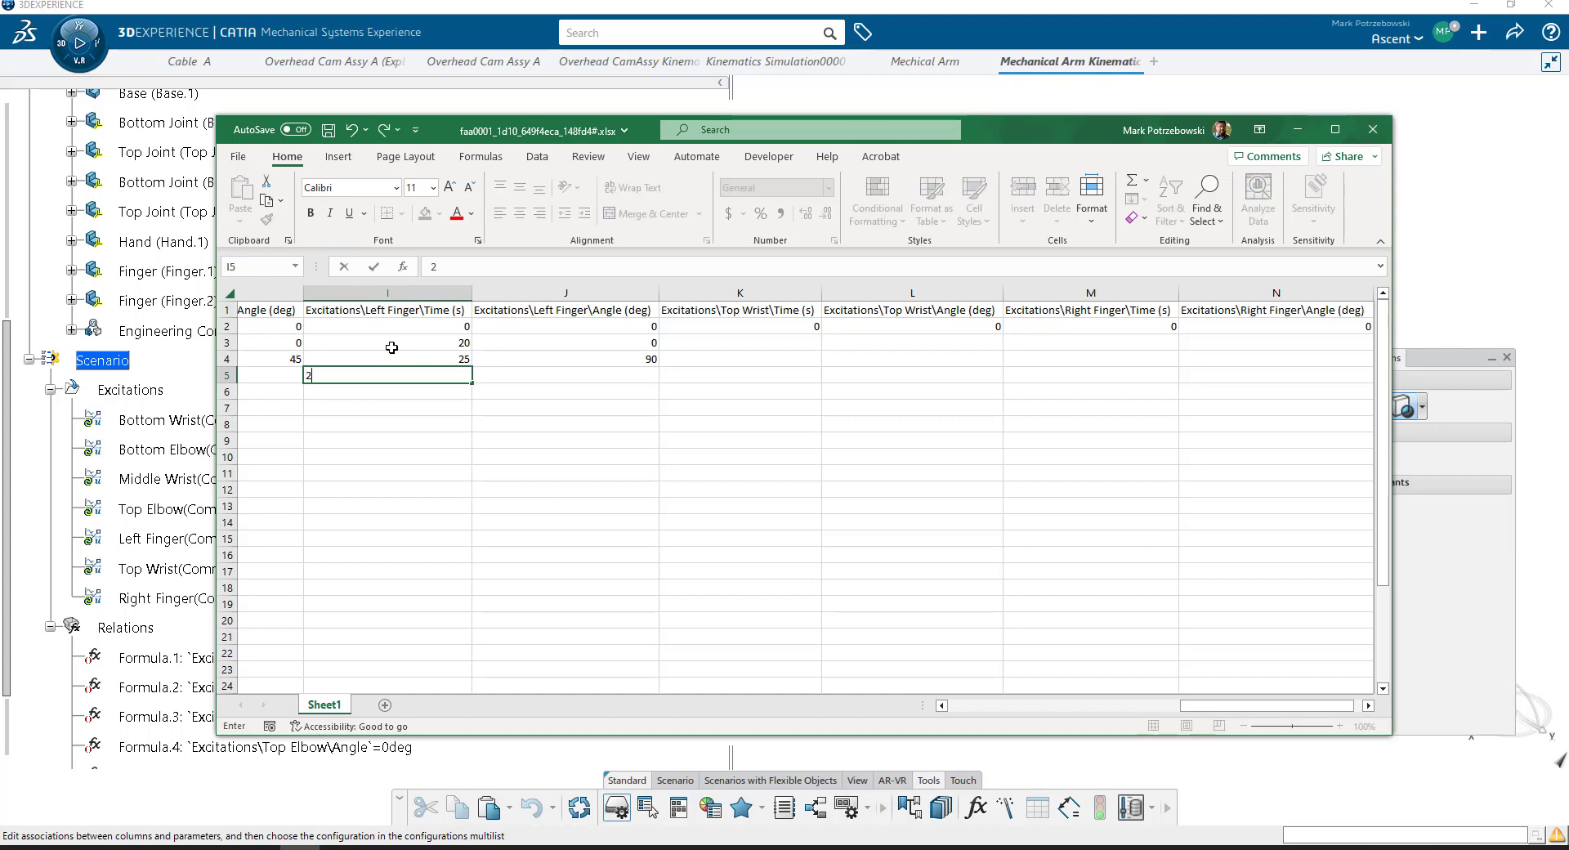
pyautogui.write('30')
pyautogui.press('Tab')
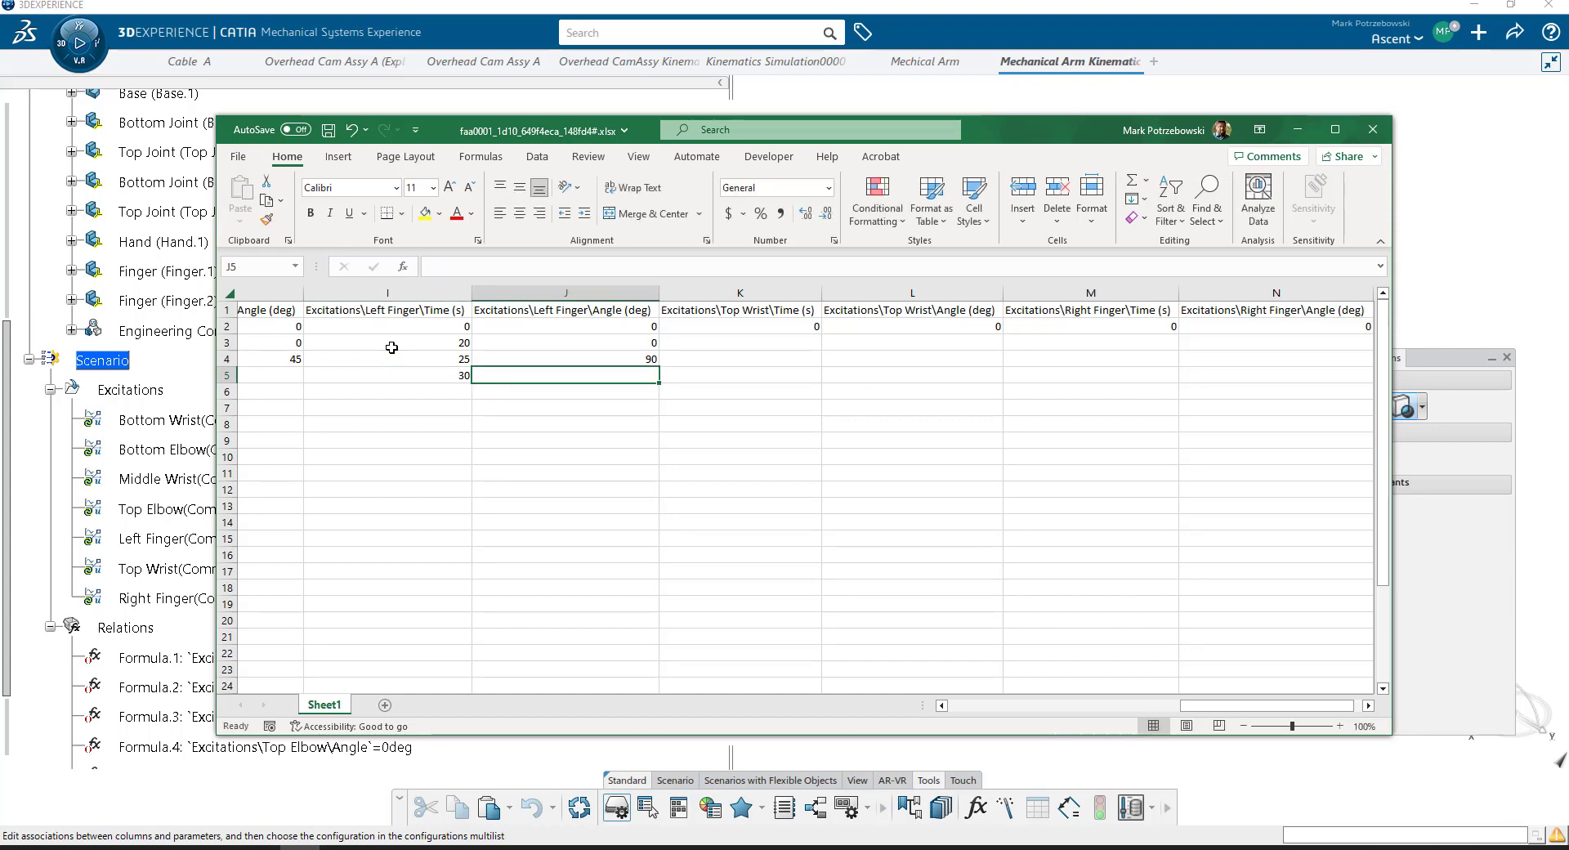
pyautogui.write('0')
pyautogui.press('Return')
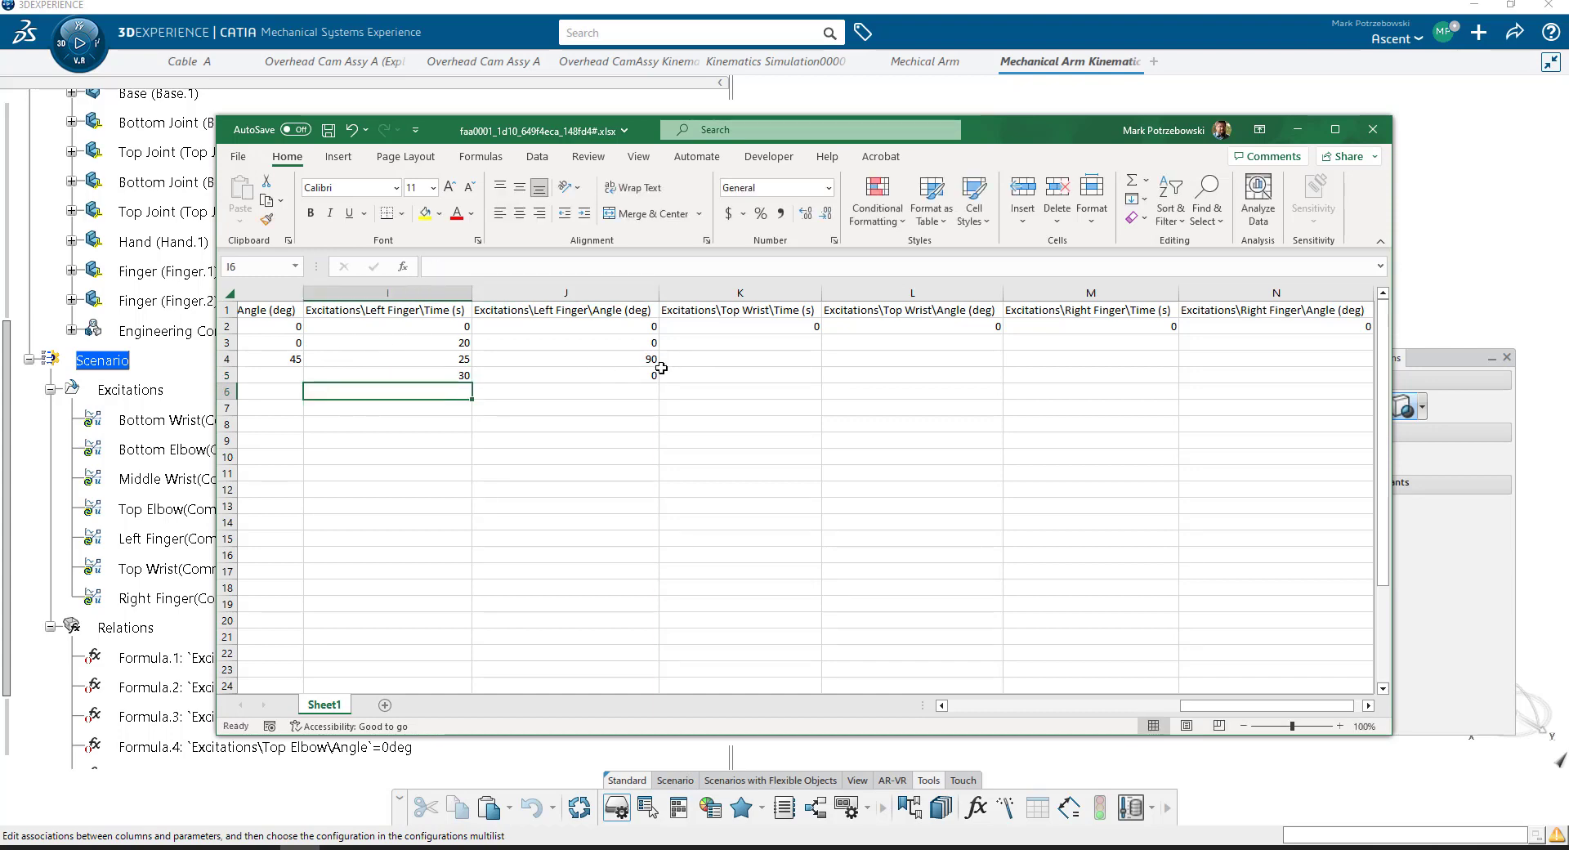
# Step: Copy Left Finger values I2:J5 into the Right Finger columns at M2 and save
pyautogui.moveTo(449, 343); pyautogui.dragTo(583, 376)
pyautogui.moveTo(442, 328); pyautogui.dragTo(525, 374)
pyautogui.hotkey('ctrl', 'c')
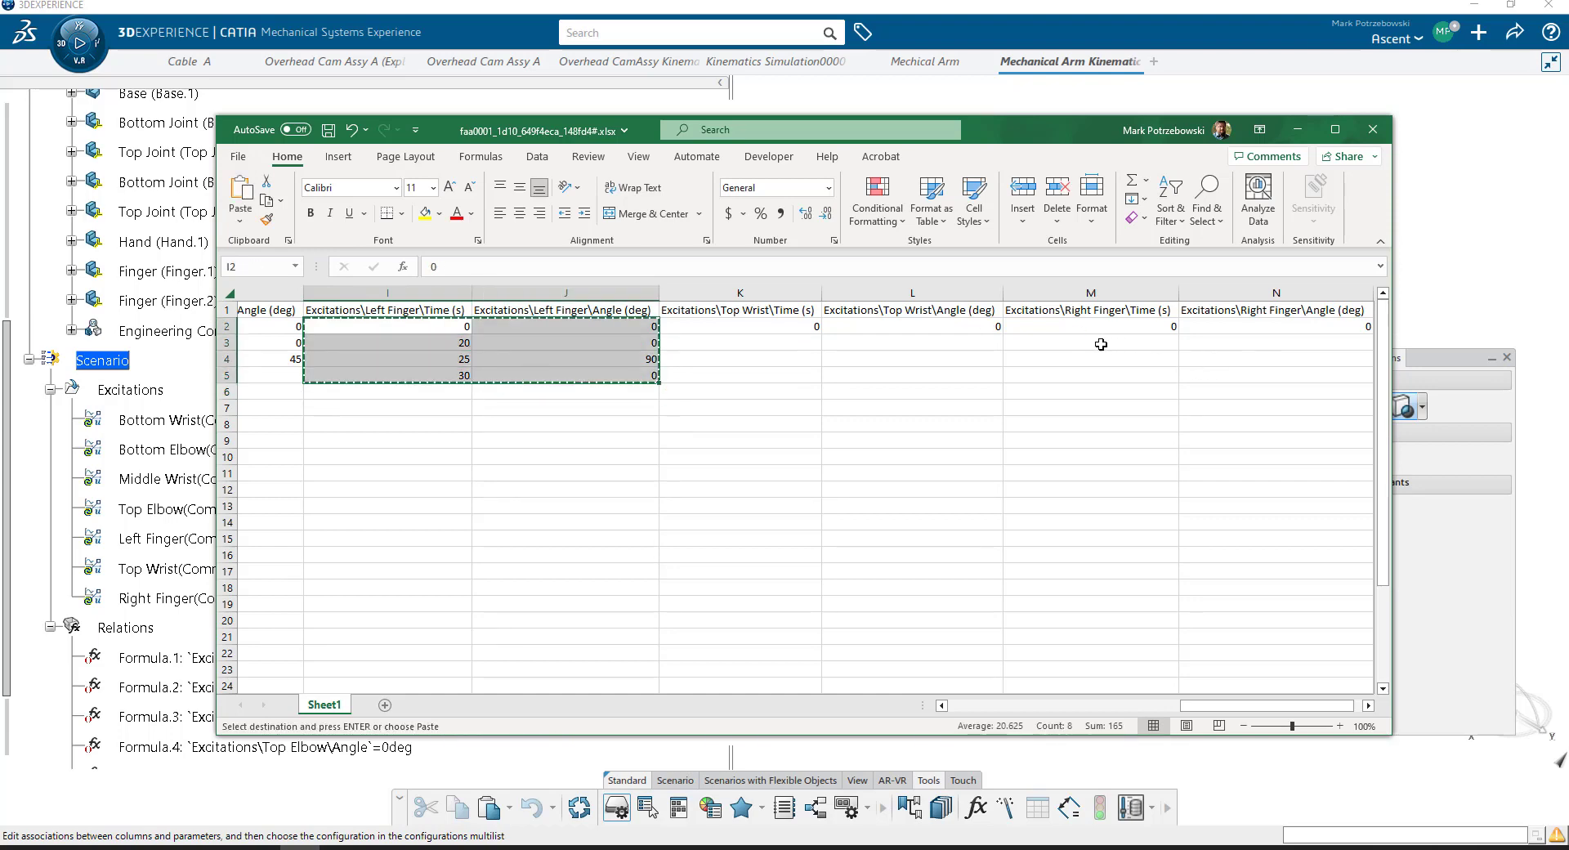
pyautogui.click(1054, 311)
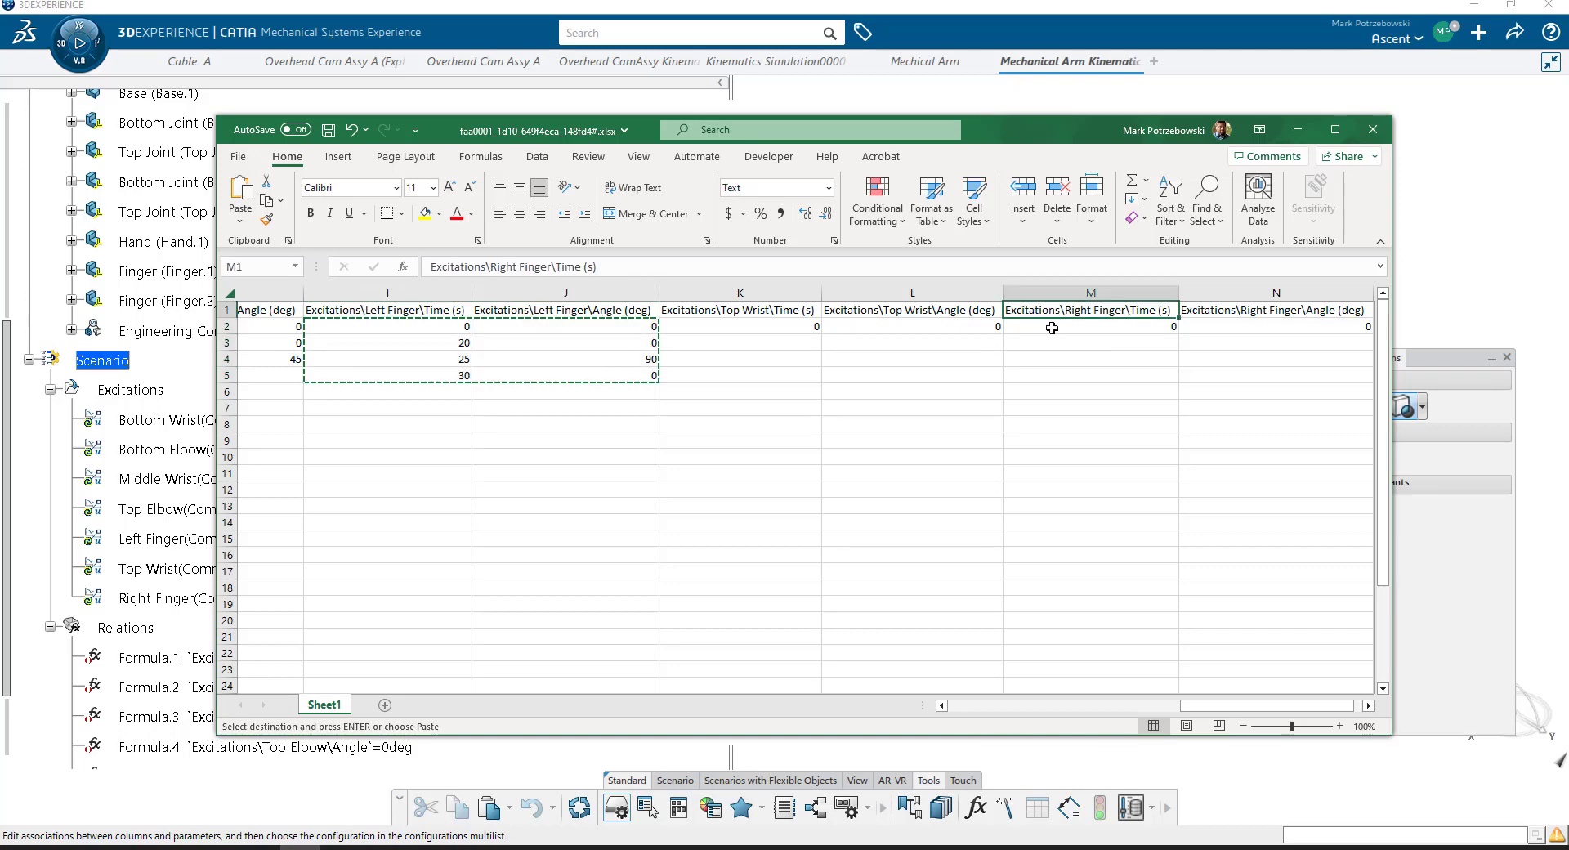
pyautogui.click(1027, 333)
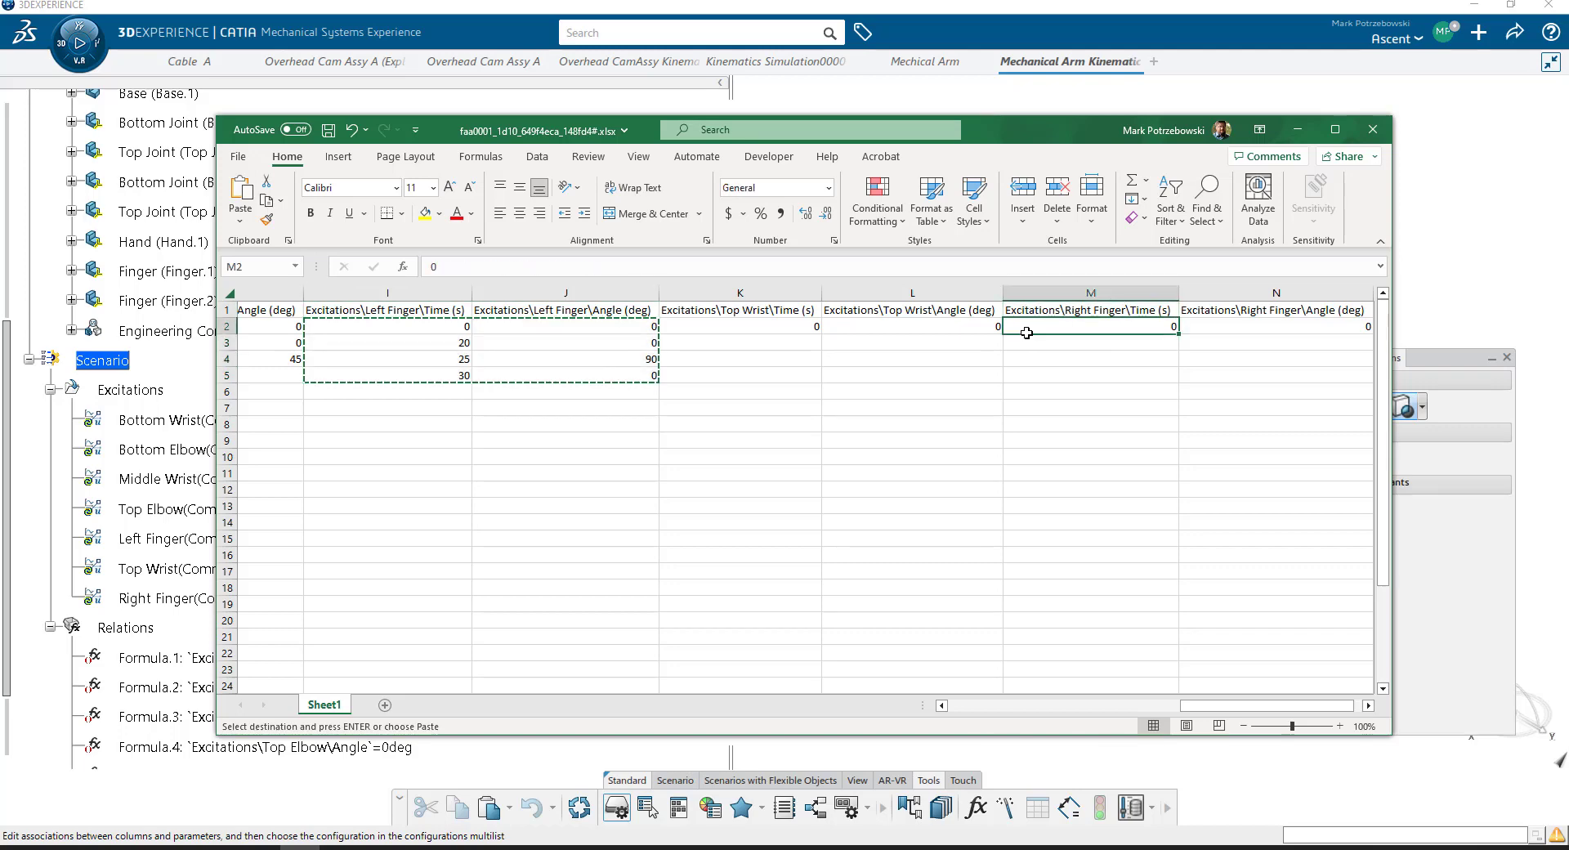
pyautogui.hotkey('ctrl', 'v')
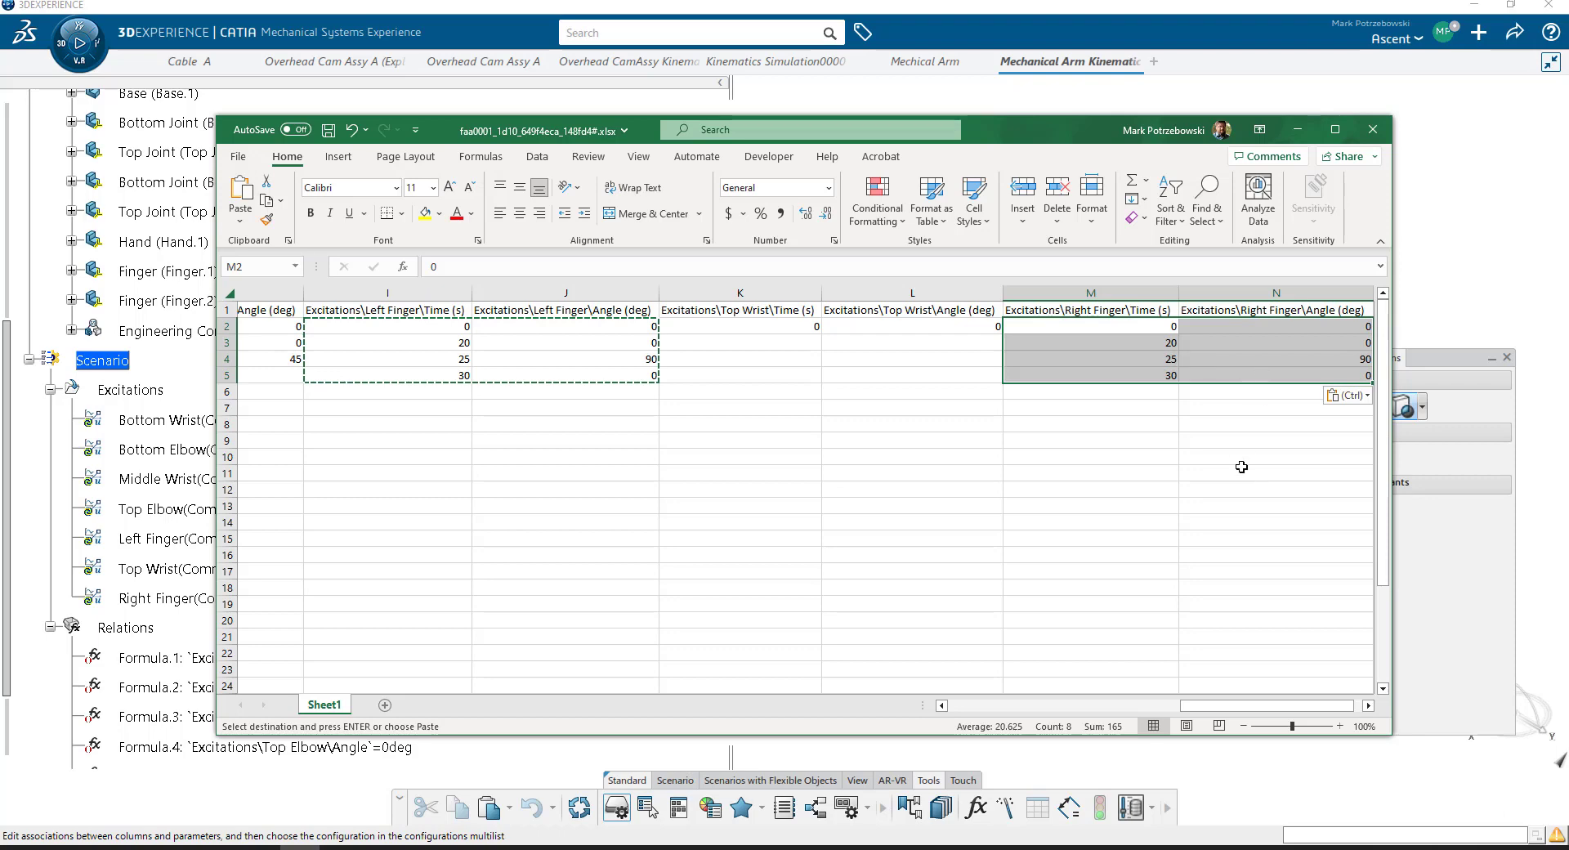
pyautogui.click(1241, 466)
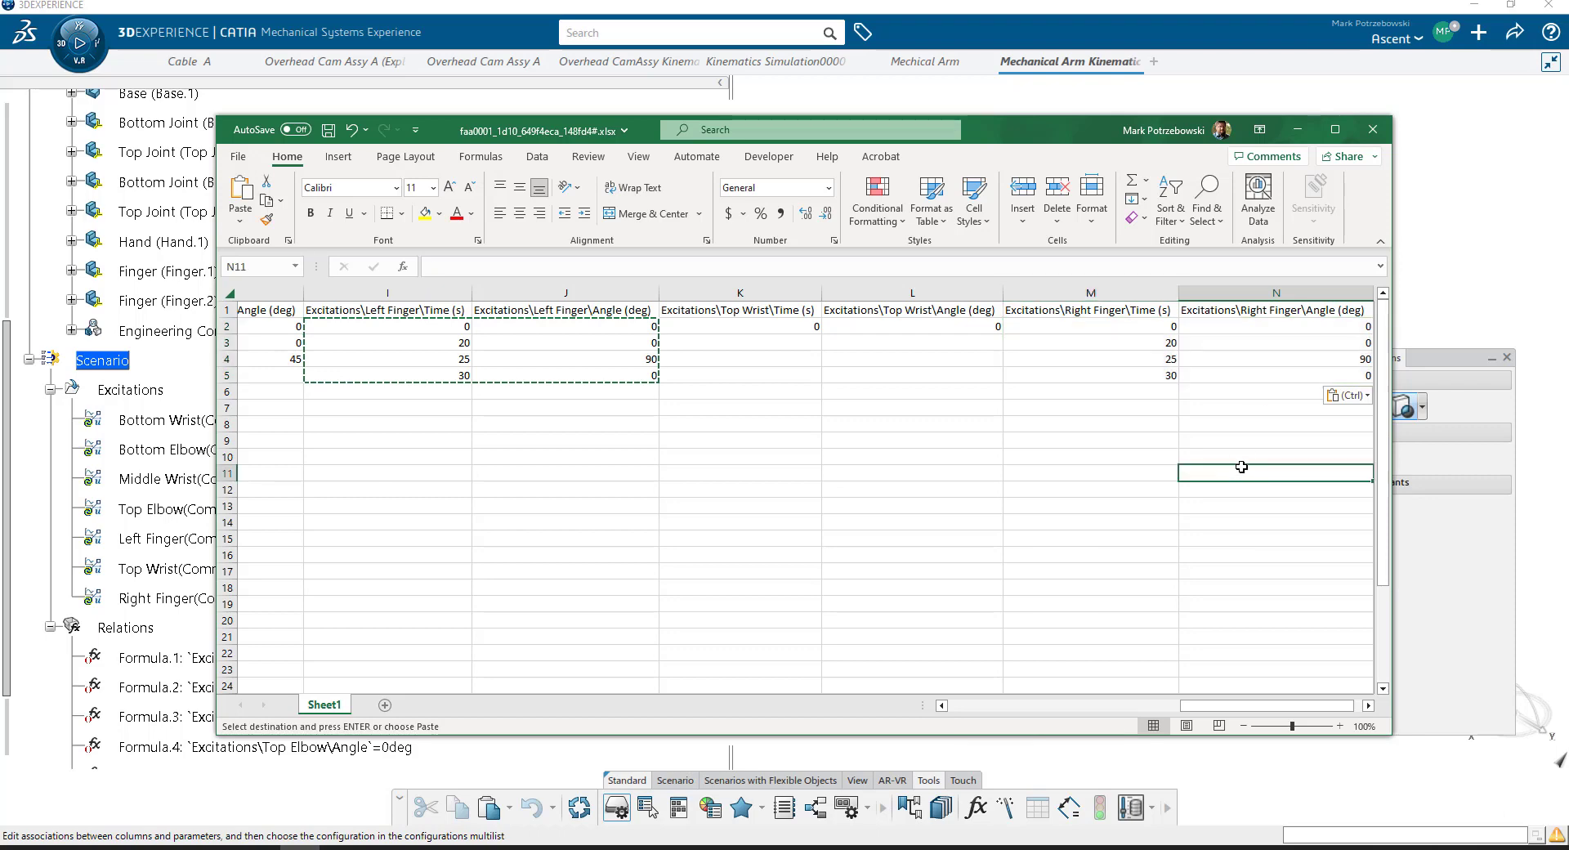
pyautogui.click(238, 159)
# Step: Save and close the workbook, dismiss the synchronization report, and accept the Demo design table
pyautogui.click(283, 343)
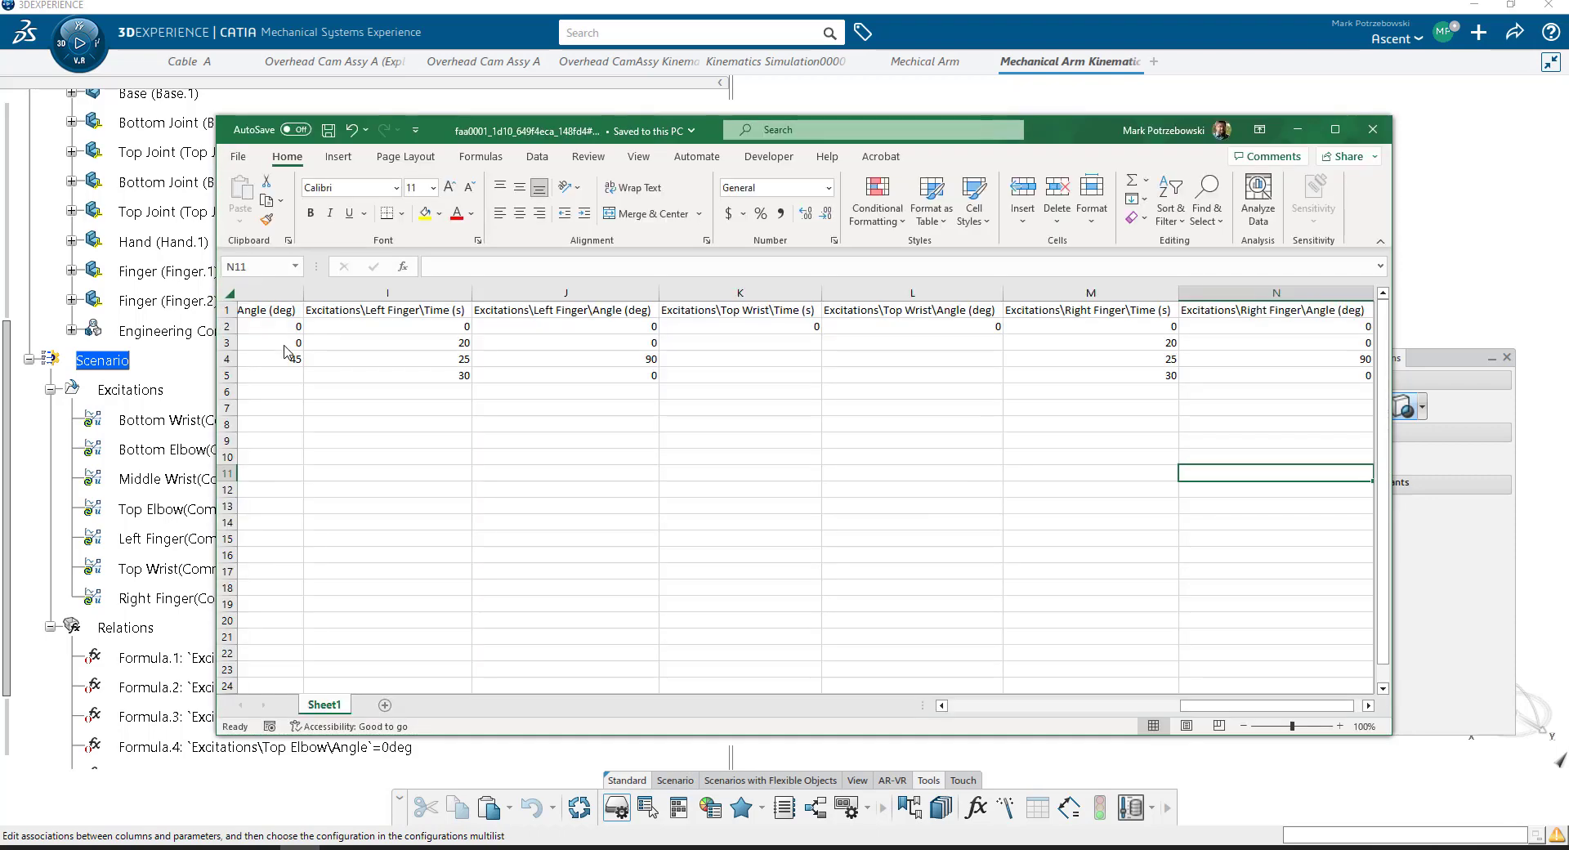
pyautogui.click(1380, 132)
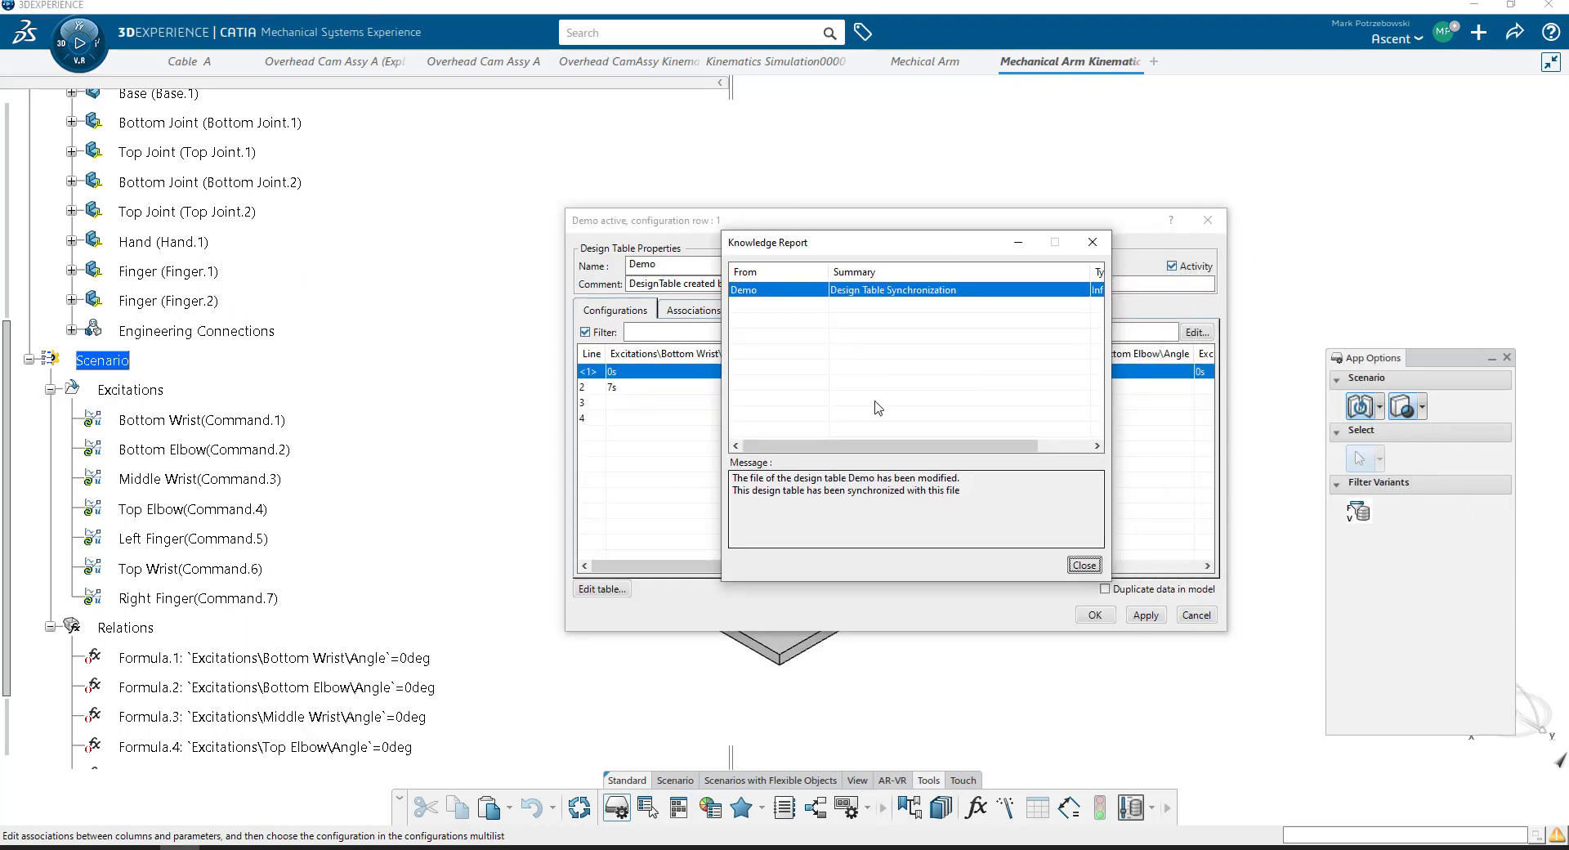
pyautogui.click(1083, 565)
pyautogui.moveTo(764, 565); pyautogui.dragTo(890, 576)
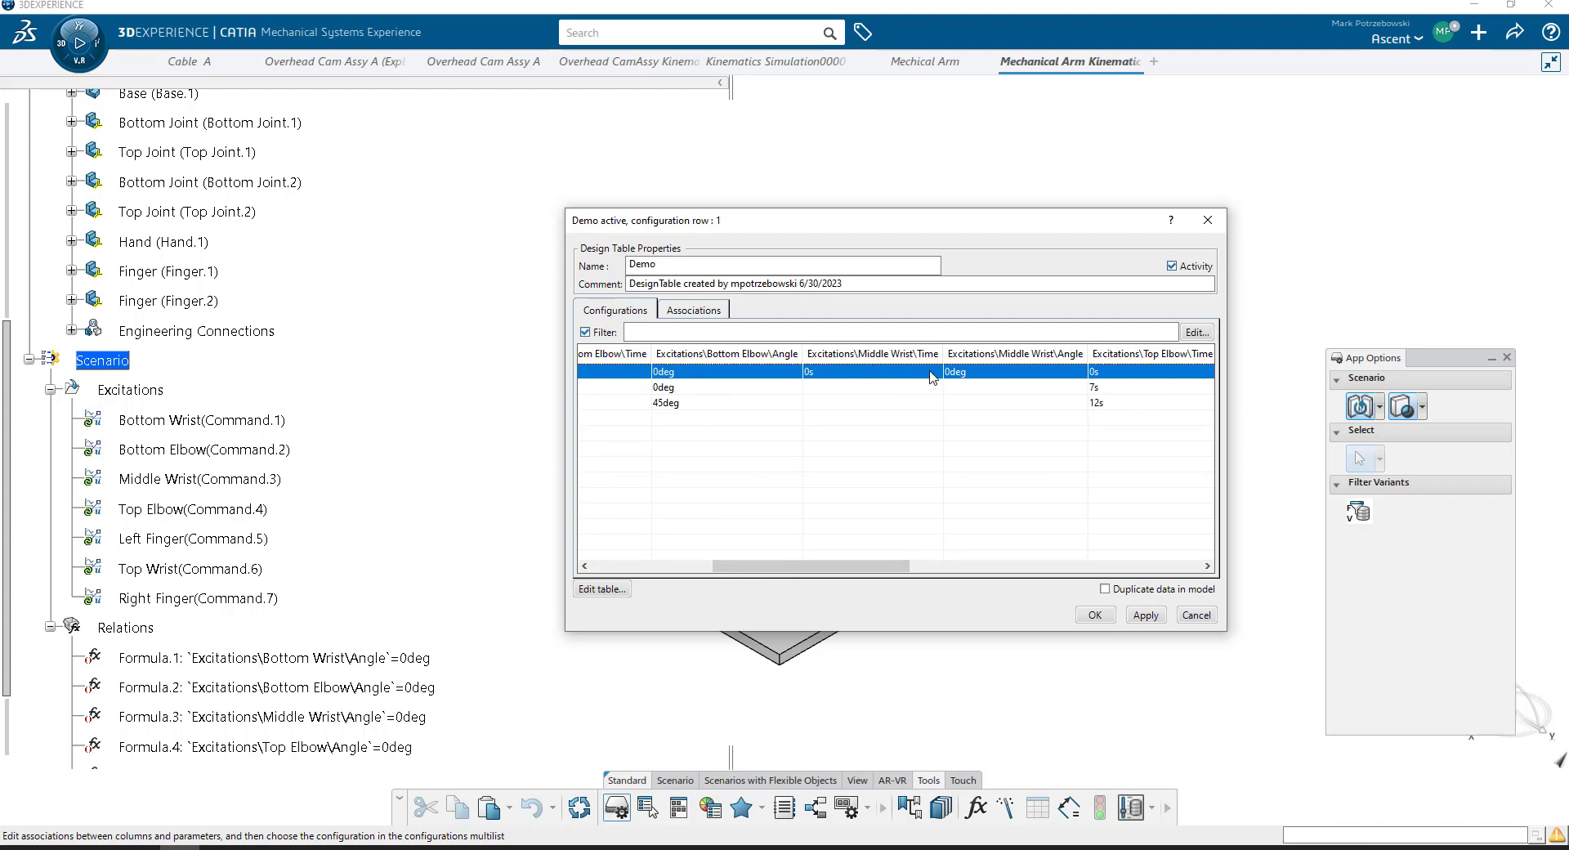
pyautogui.moveTo(878, 564); pyautogui.dragTo(765, 565)
pyautogui.click(1095, 616)
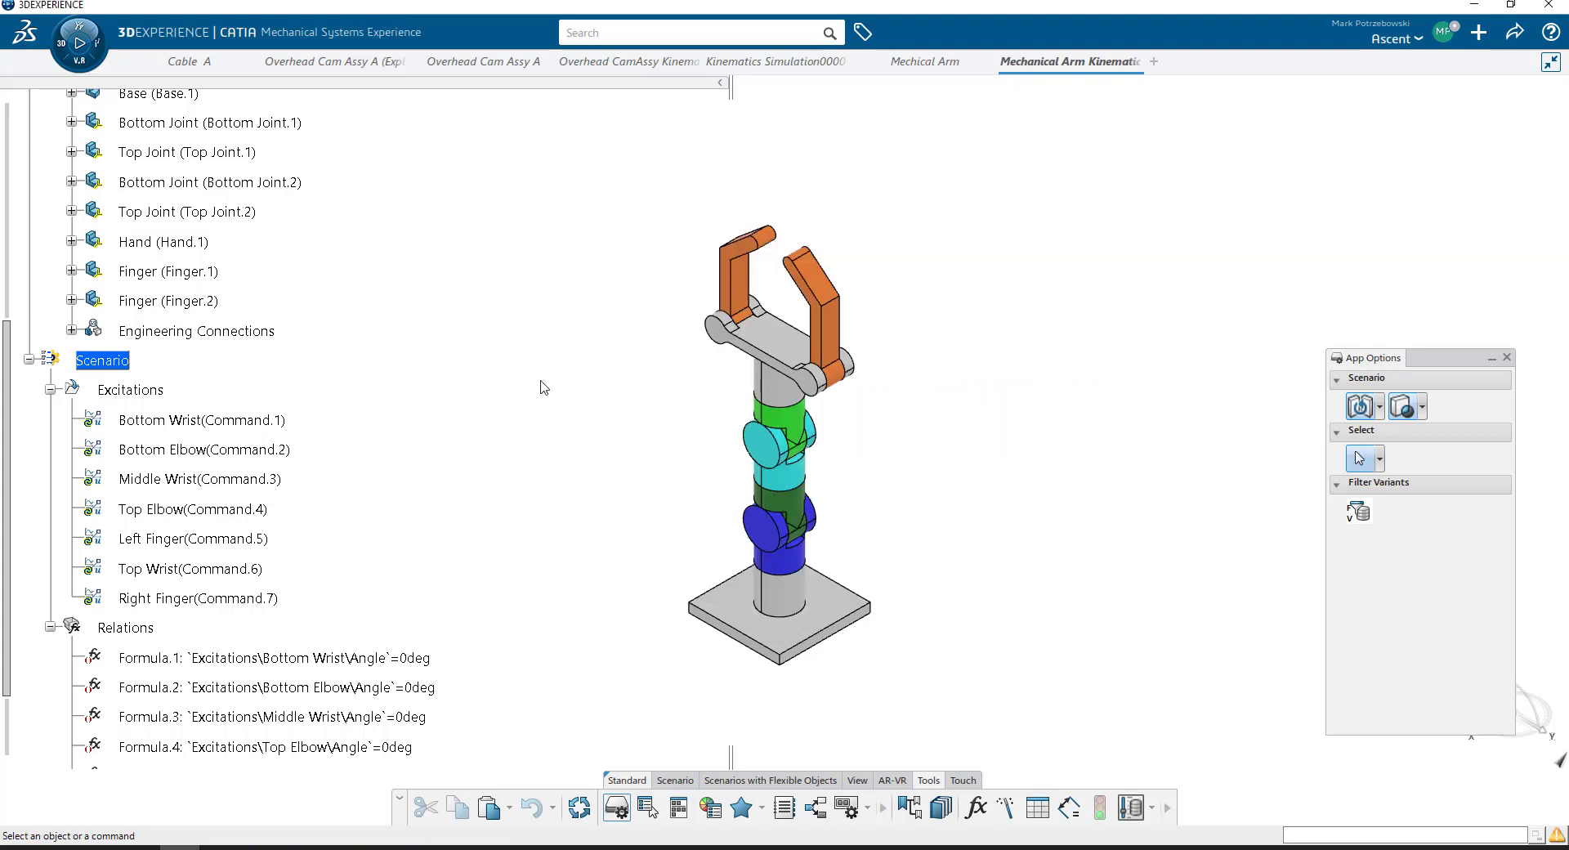
# Step: Create a new kinematics scenario, Scenario.1, from the scenario commands
pyautogui.click(674, 781)
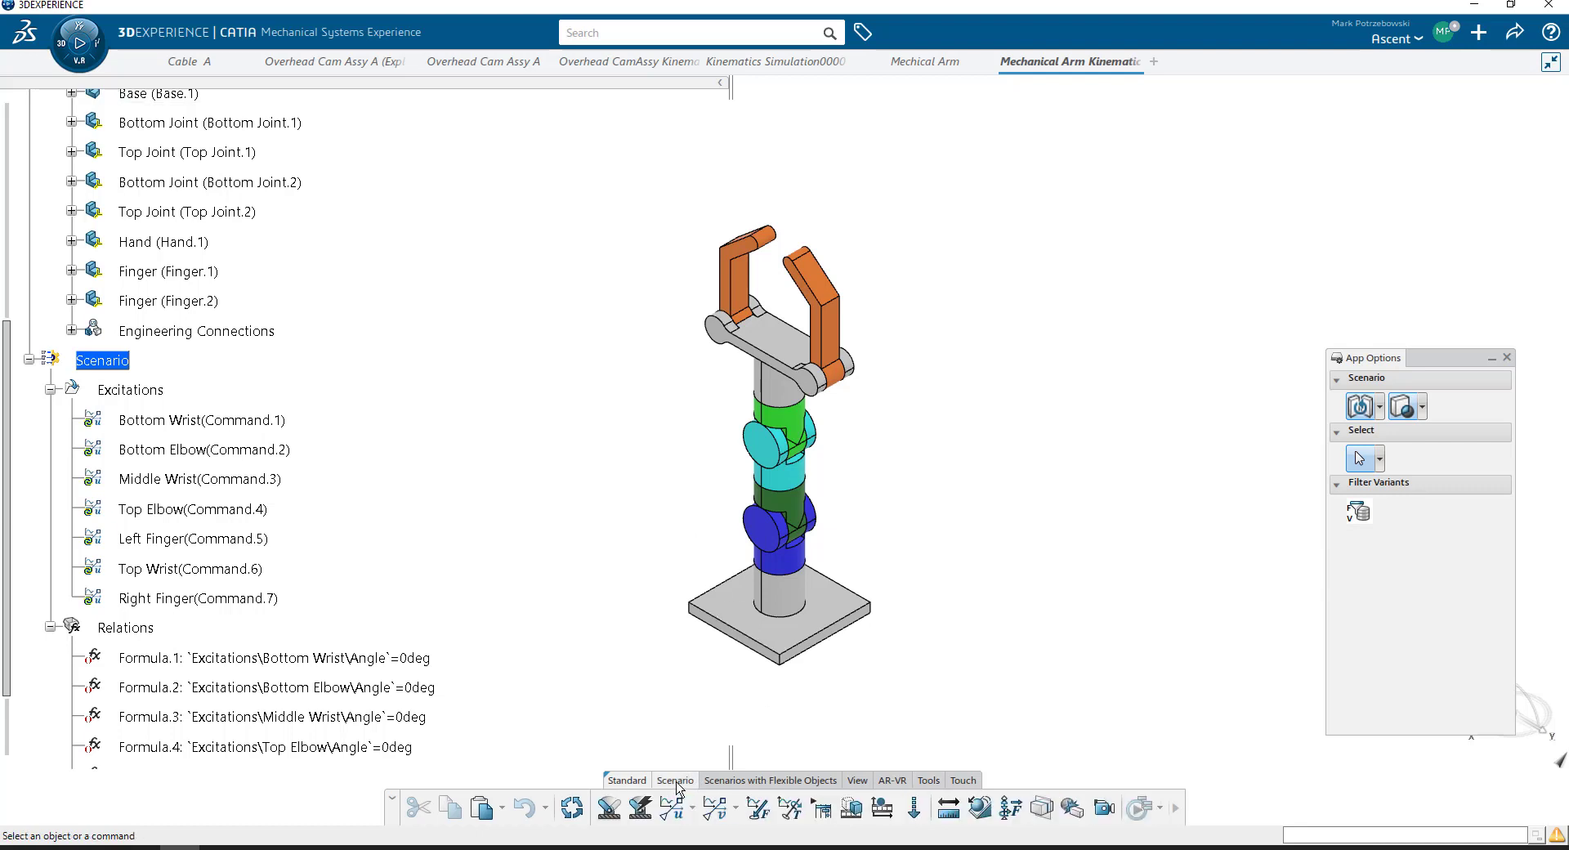
pyautogui.click(1158, 814)
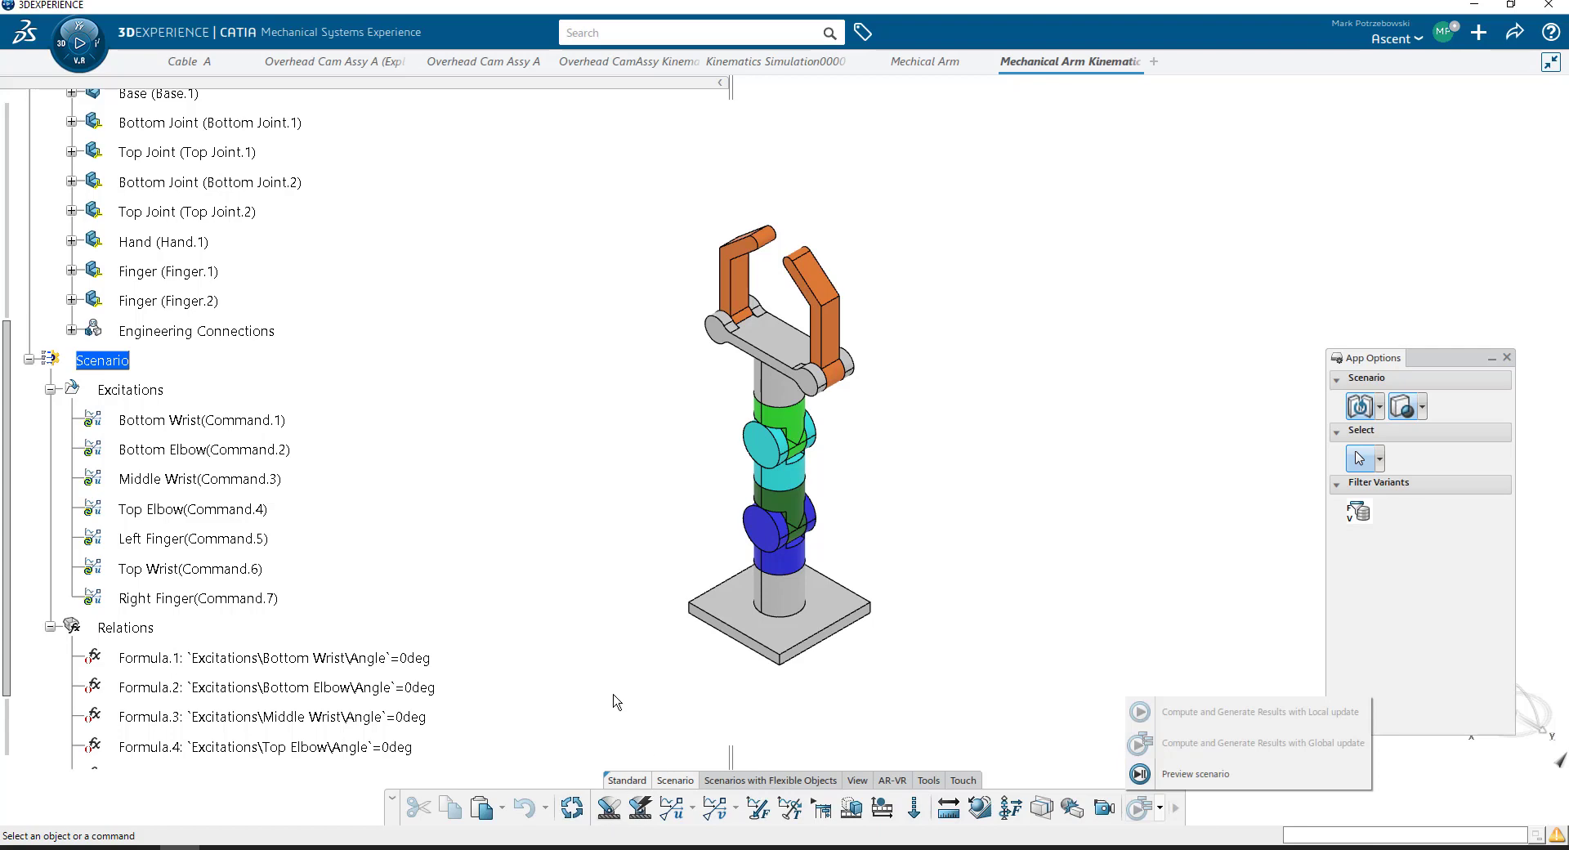
pyautogui.click(623, 718)
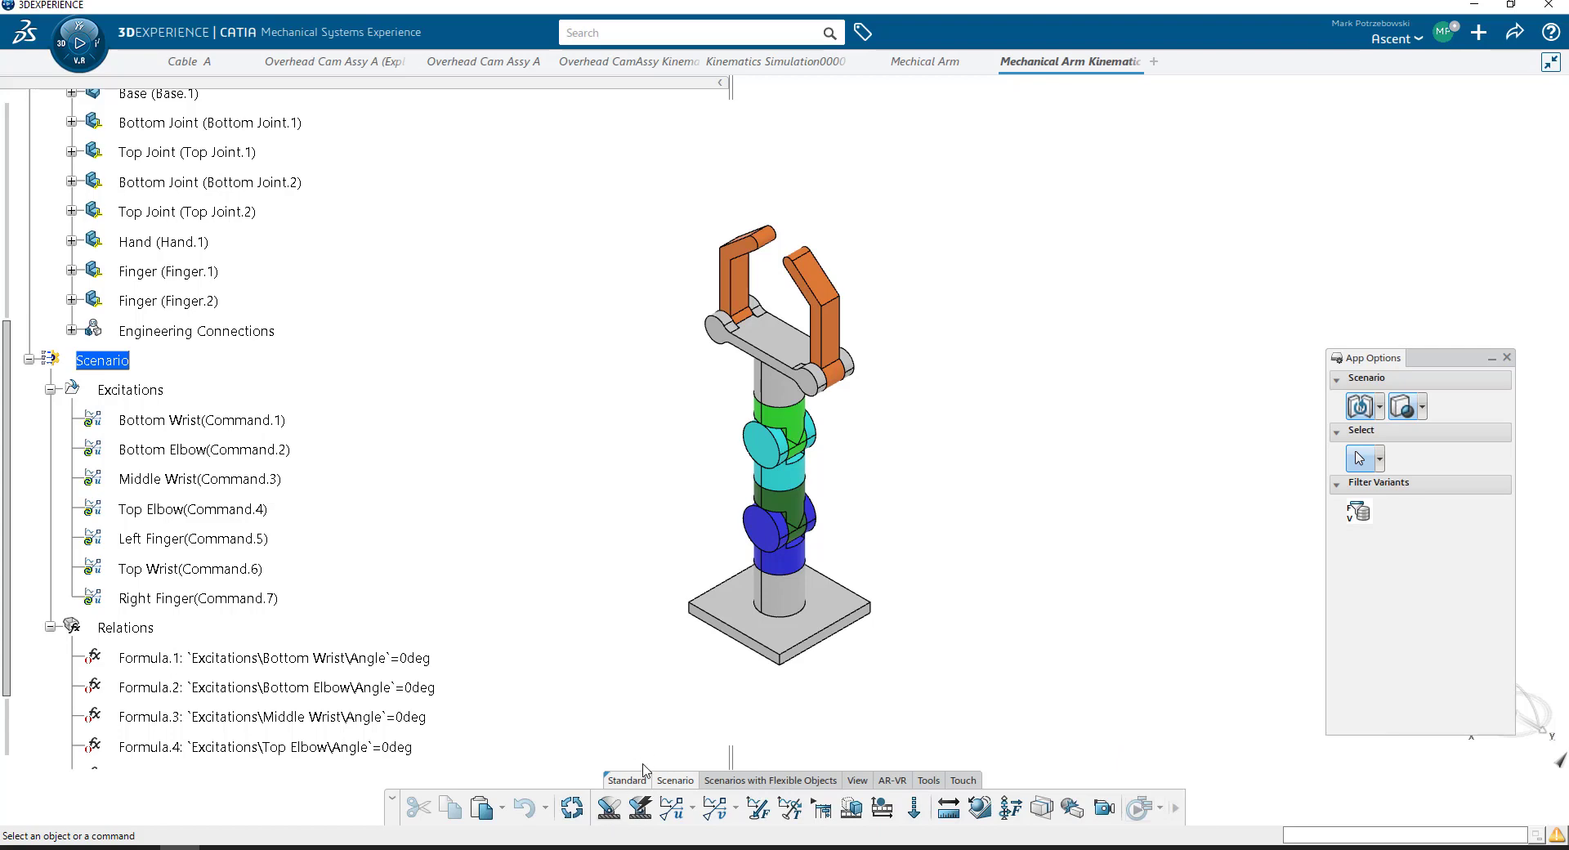
pyautogui.click(617, 819)
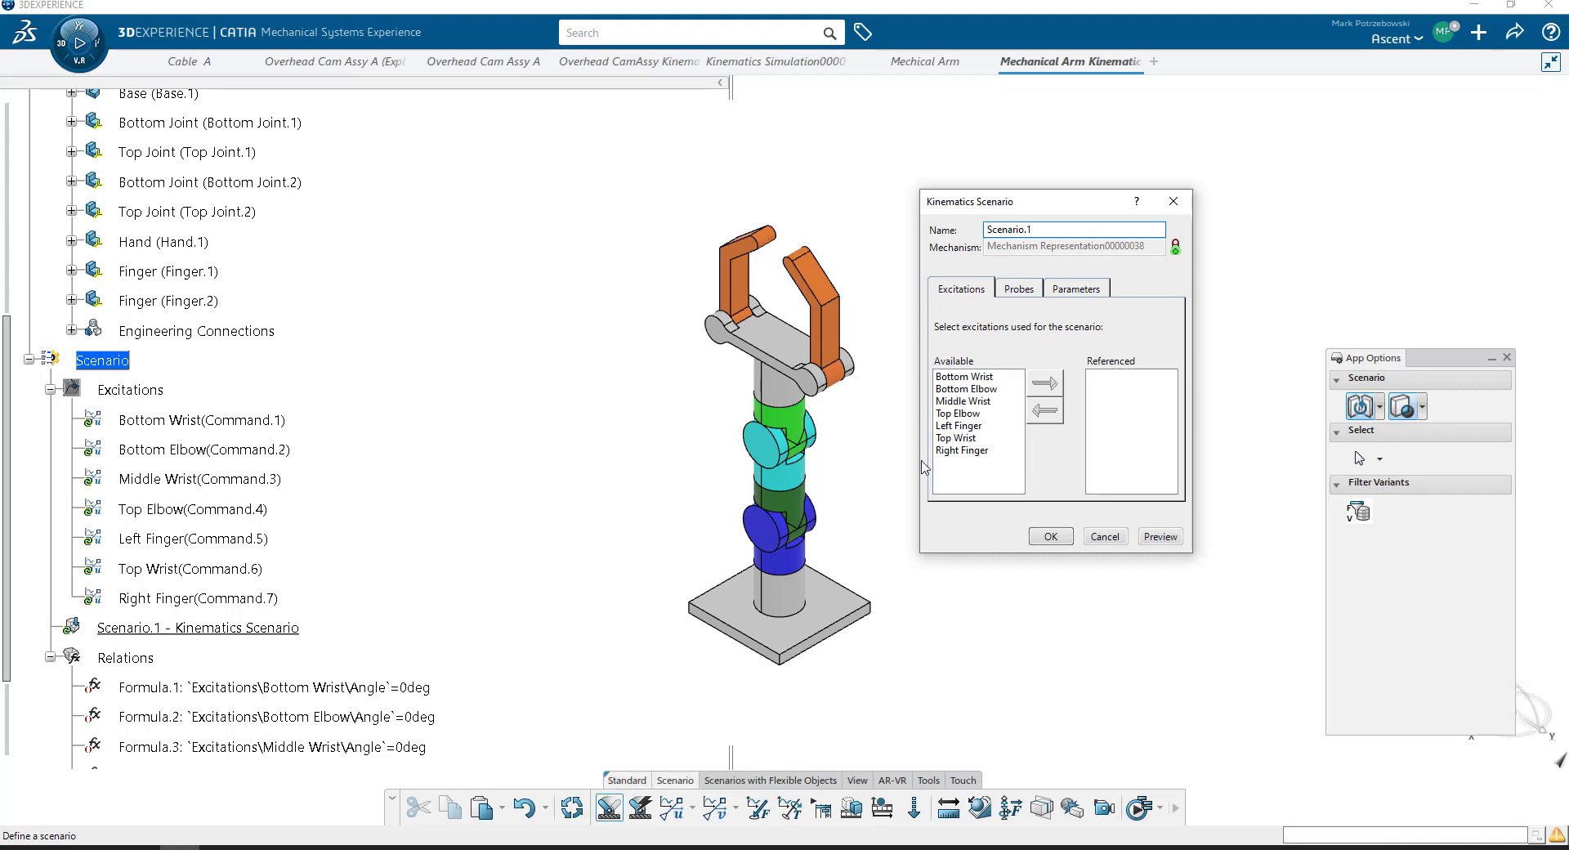
# Step: Move all seven joint excitations, starting with Bottom Wrist, from Available to Referenced
pyautogui.click(962, 377)
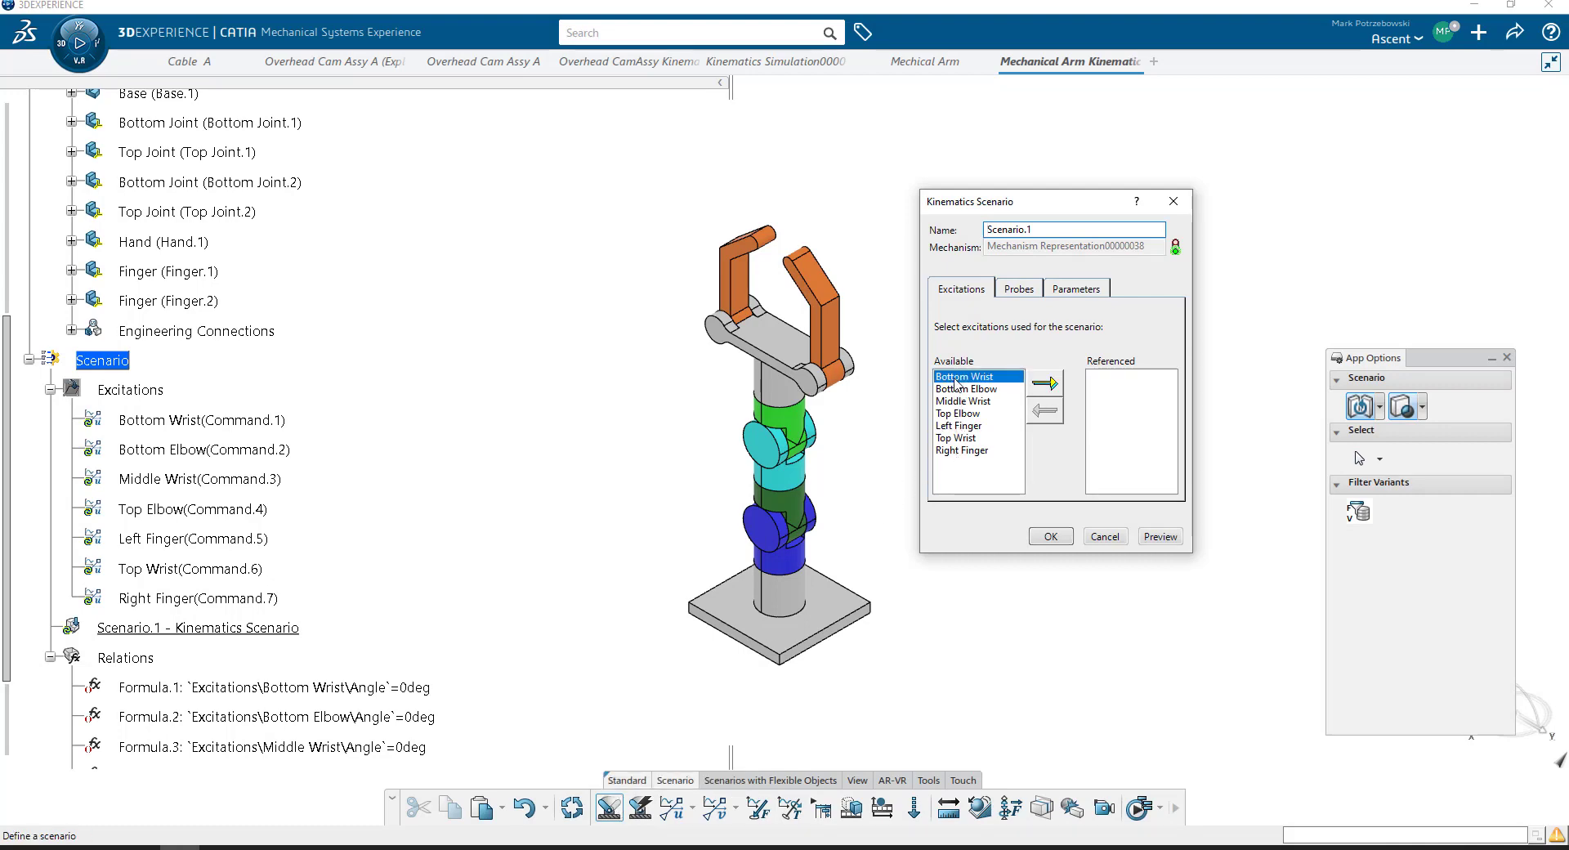
pyautogui.click(1046, 383)
pyautogui.click(1003, 378)
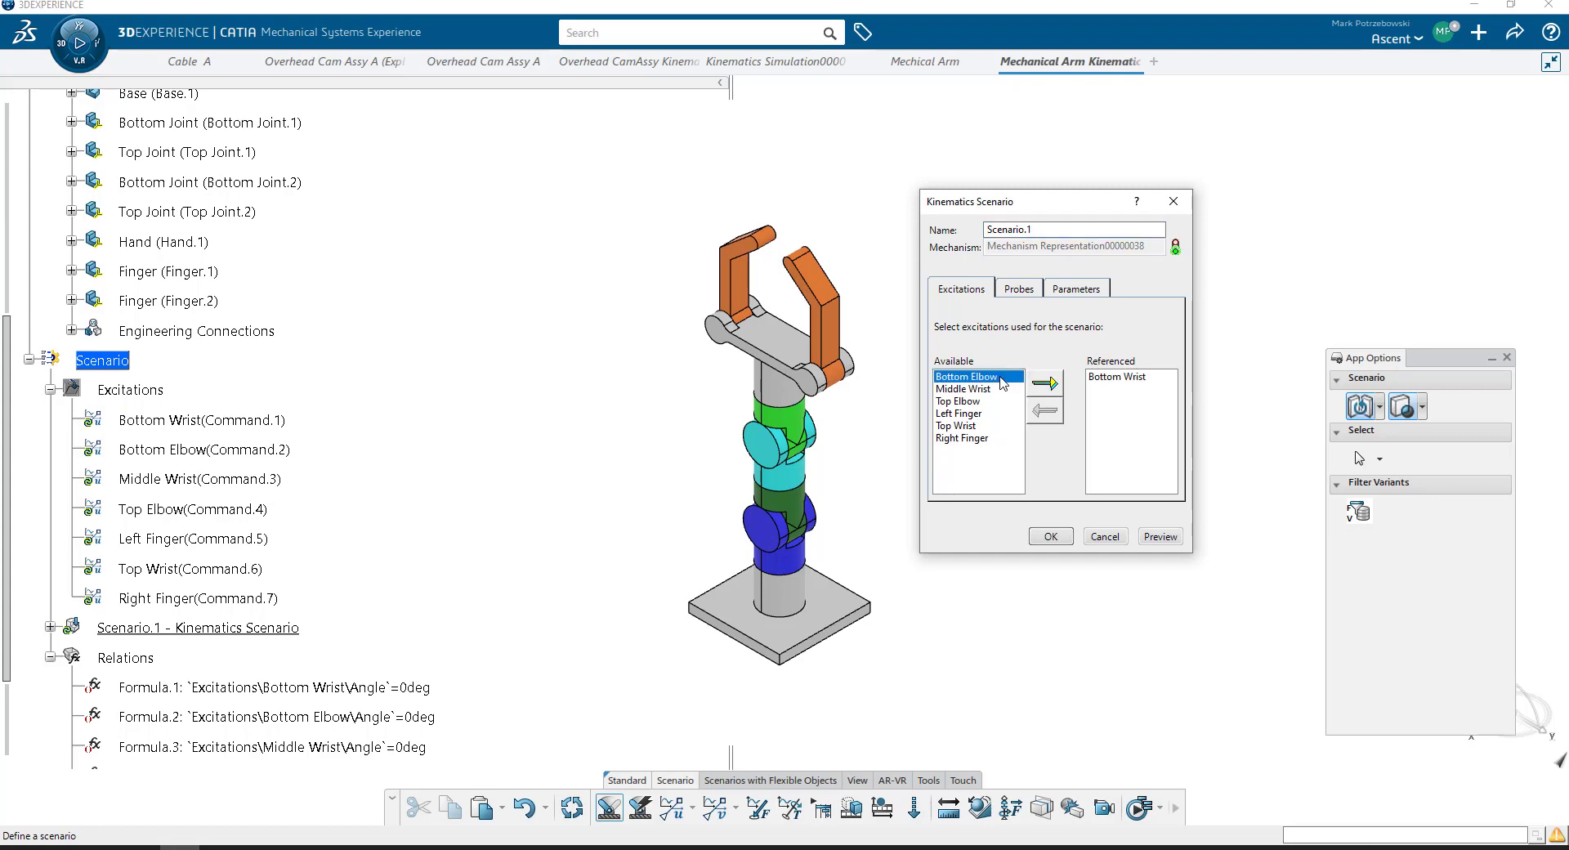
pyautogui.keyDown('shift'); pyautogui.click(987, 439); pyautogui.keyUp('shift')
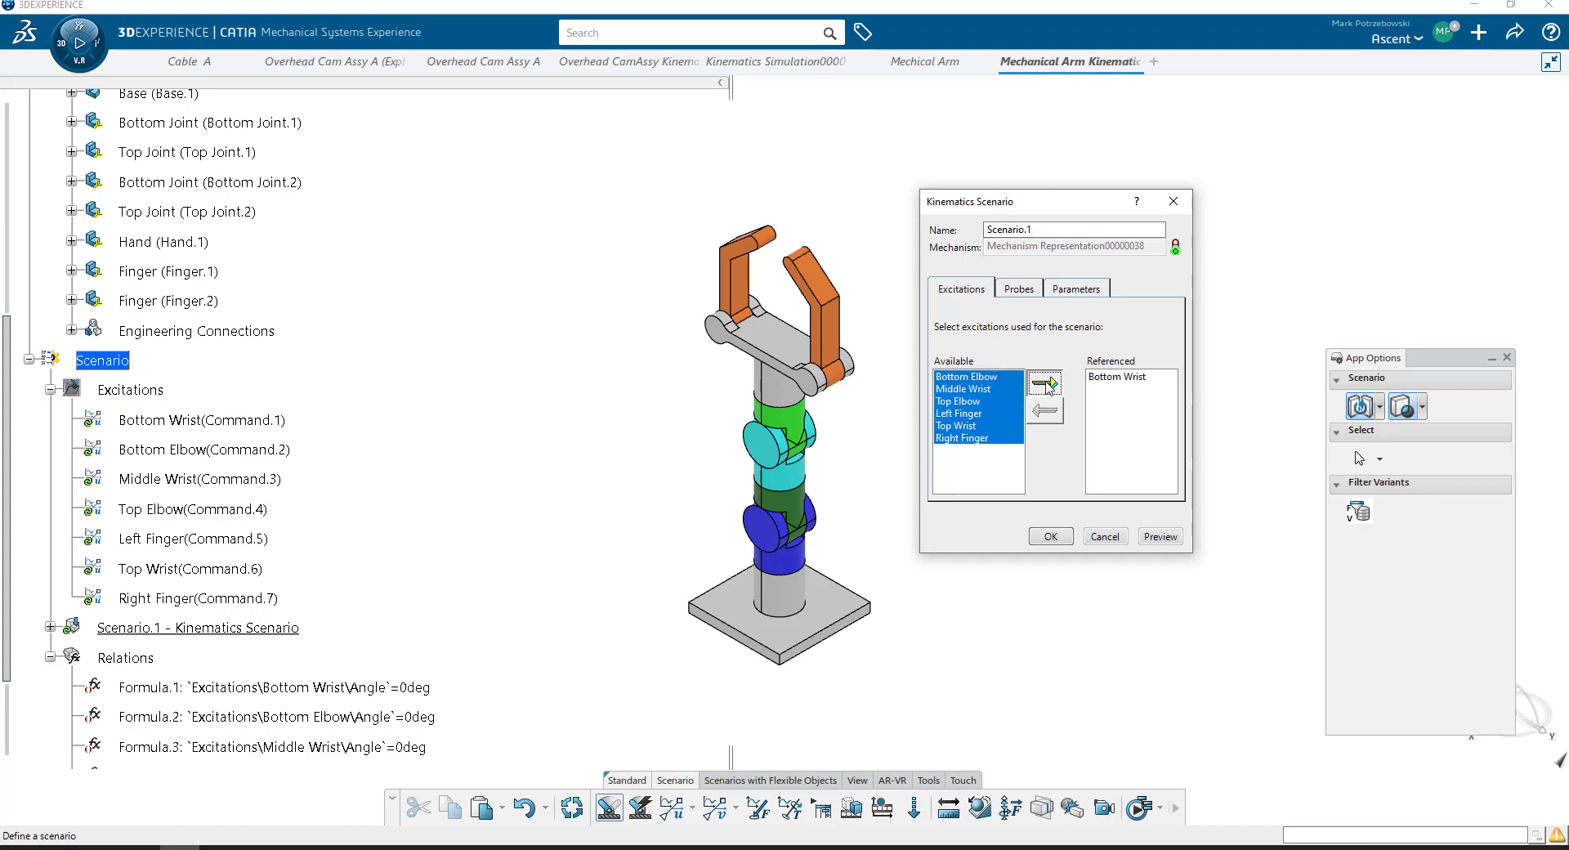
pyautogui.click(1047, 384)
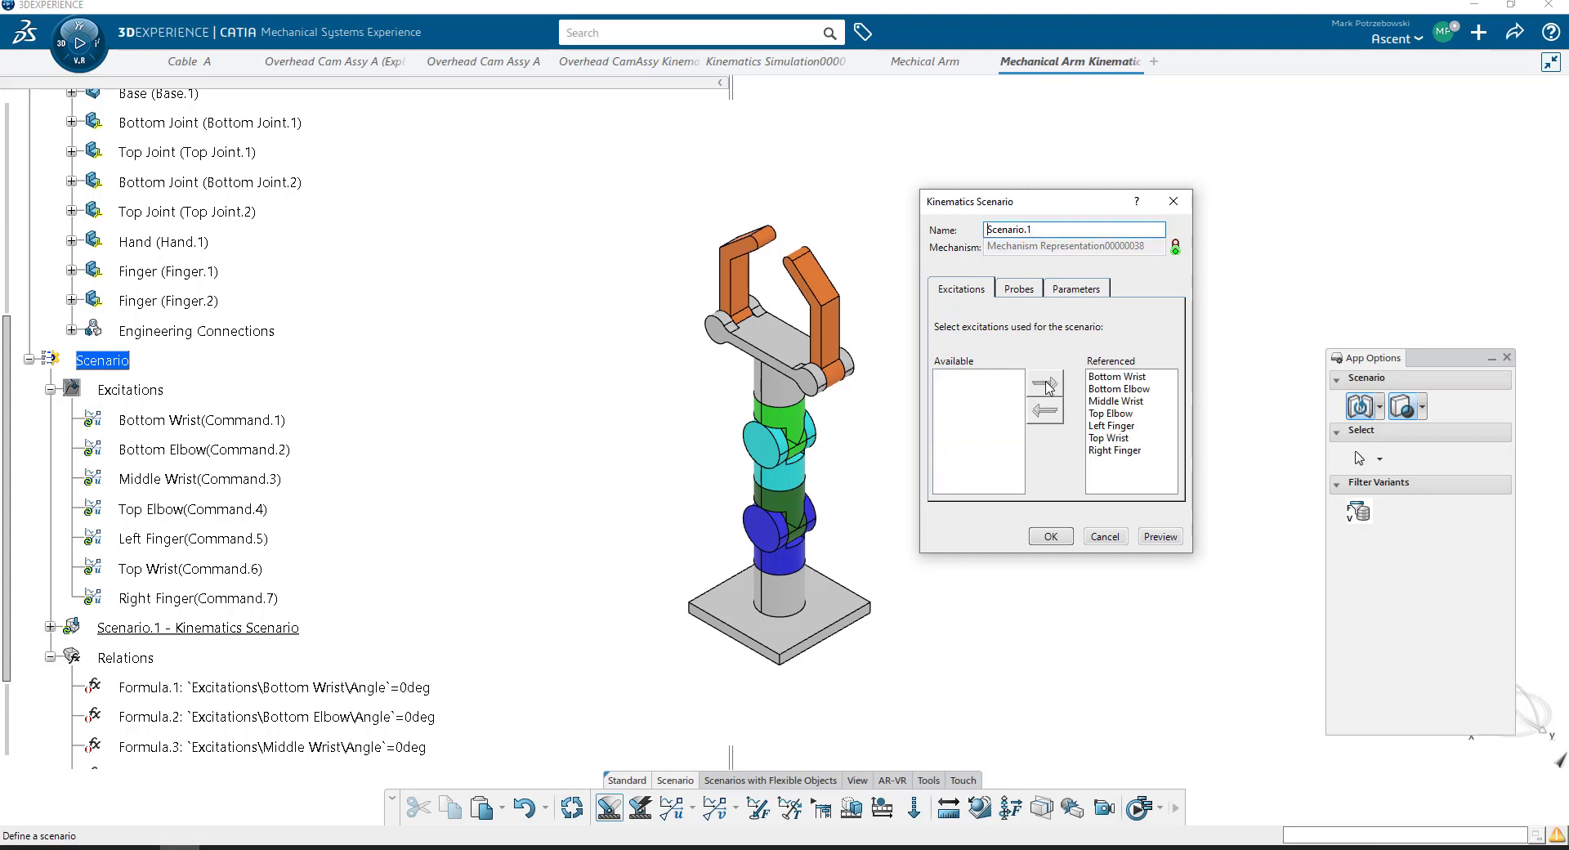
# Step: Set the scenario End time to 30s and start the preview
pyautogui.click(1069, 289)
pyautogui.doubleClick(1012, 355)
pyautogui.write('30s')
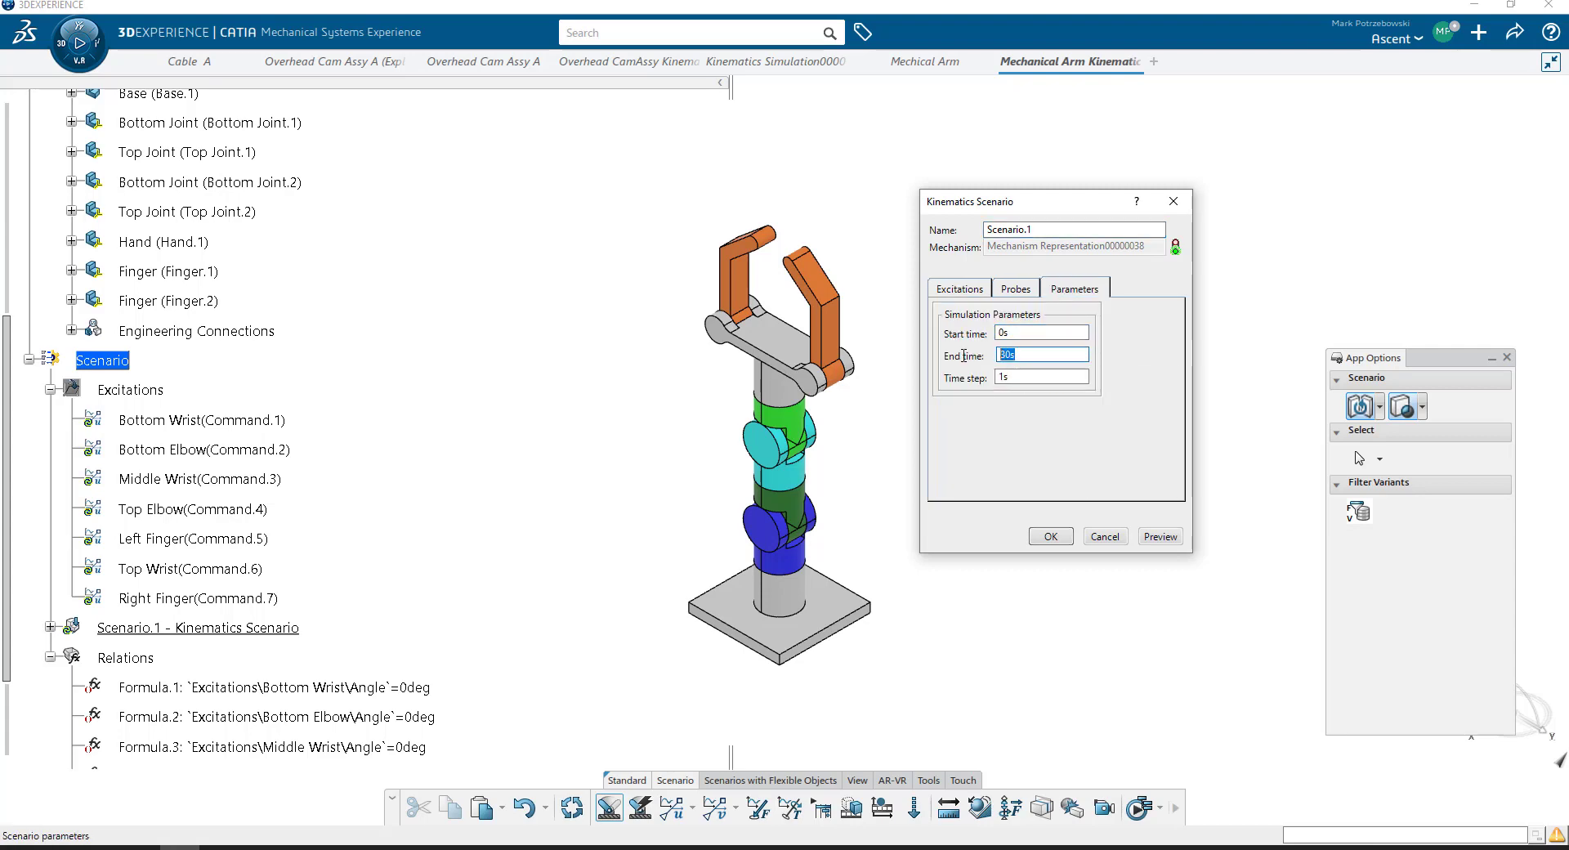
pyautogui.press('Tab')
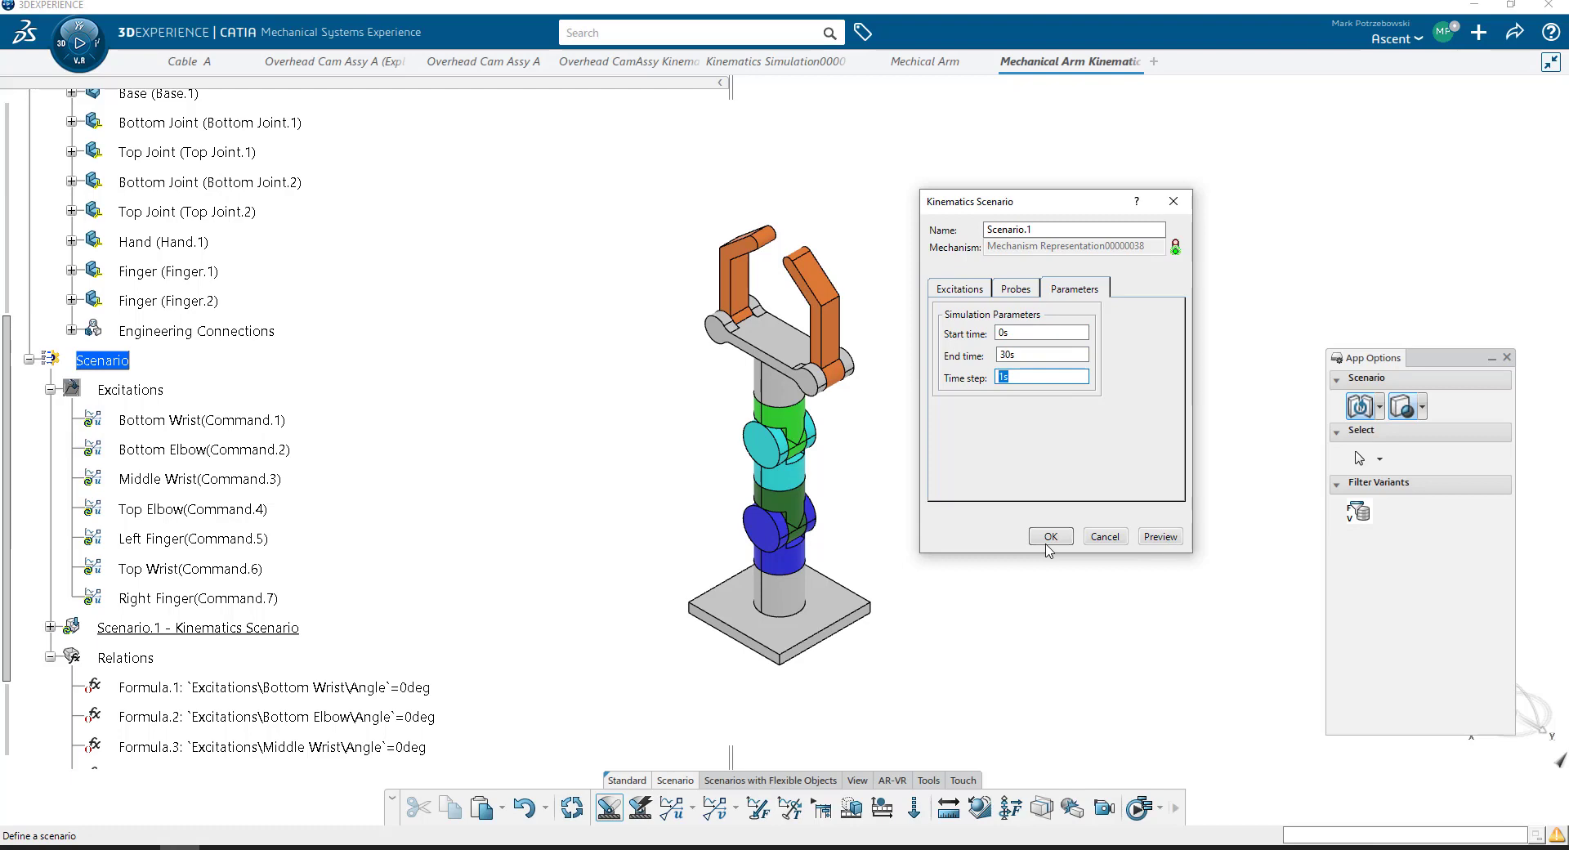
pyautogui.click(1159, 537)
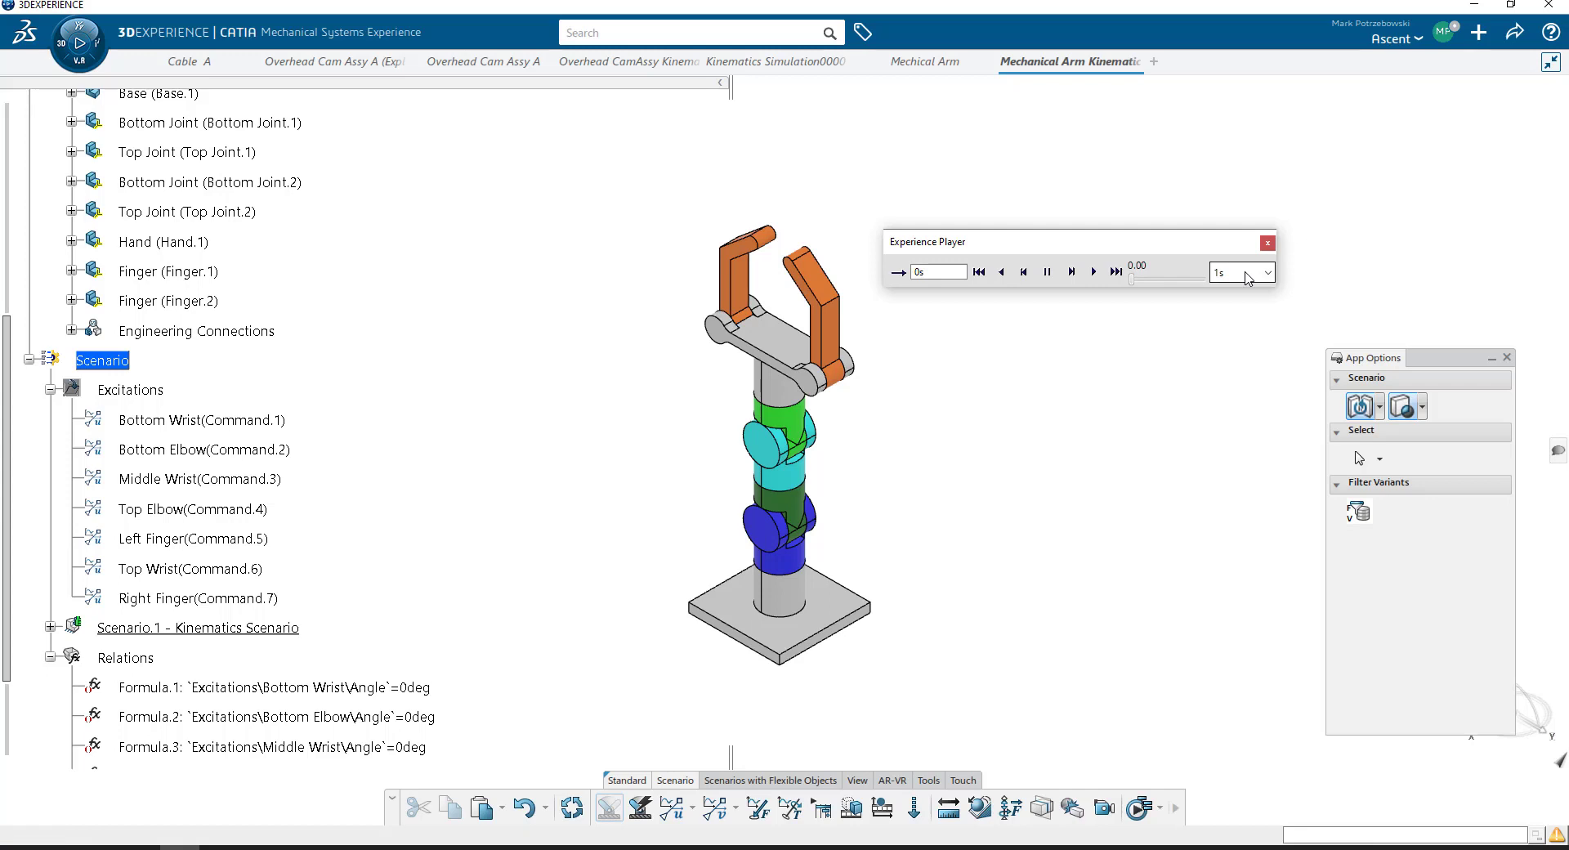
# Step: Play the 30 s preview, orbit to a side-on view, and set playback speed to x0.1
pyautogui.click(1093, 273)
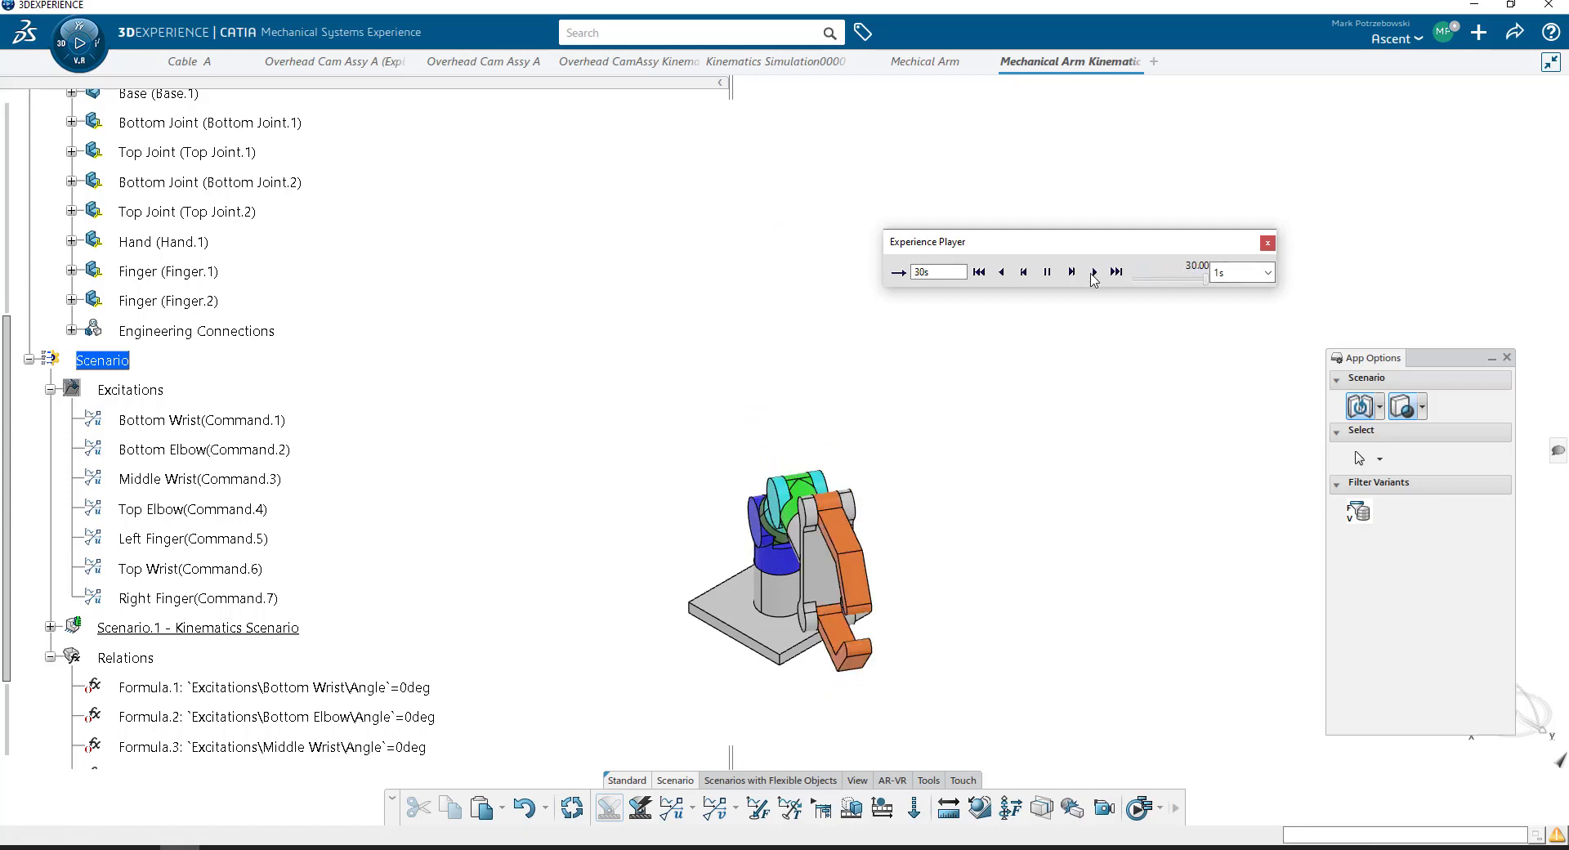
pyautogui.moveTo(895, 448); pyautogui.dragTo(1108, 372, button='middle')
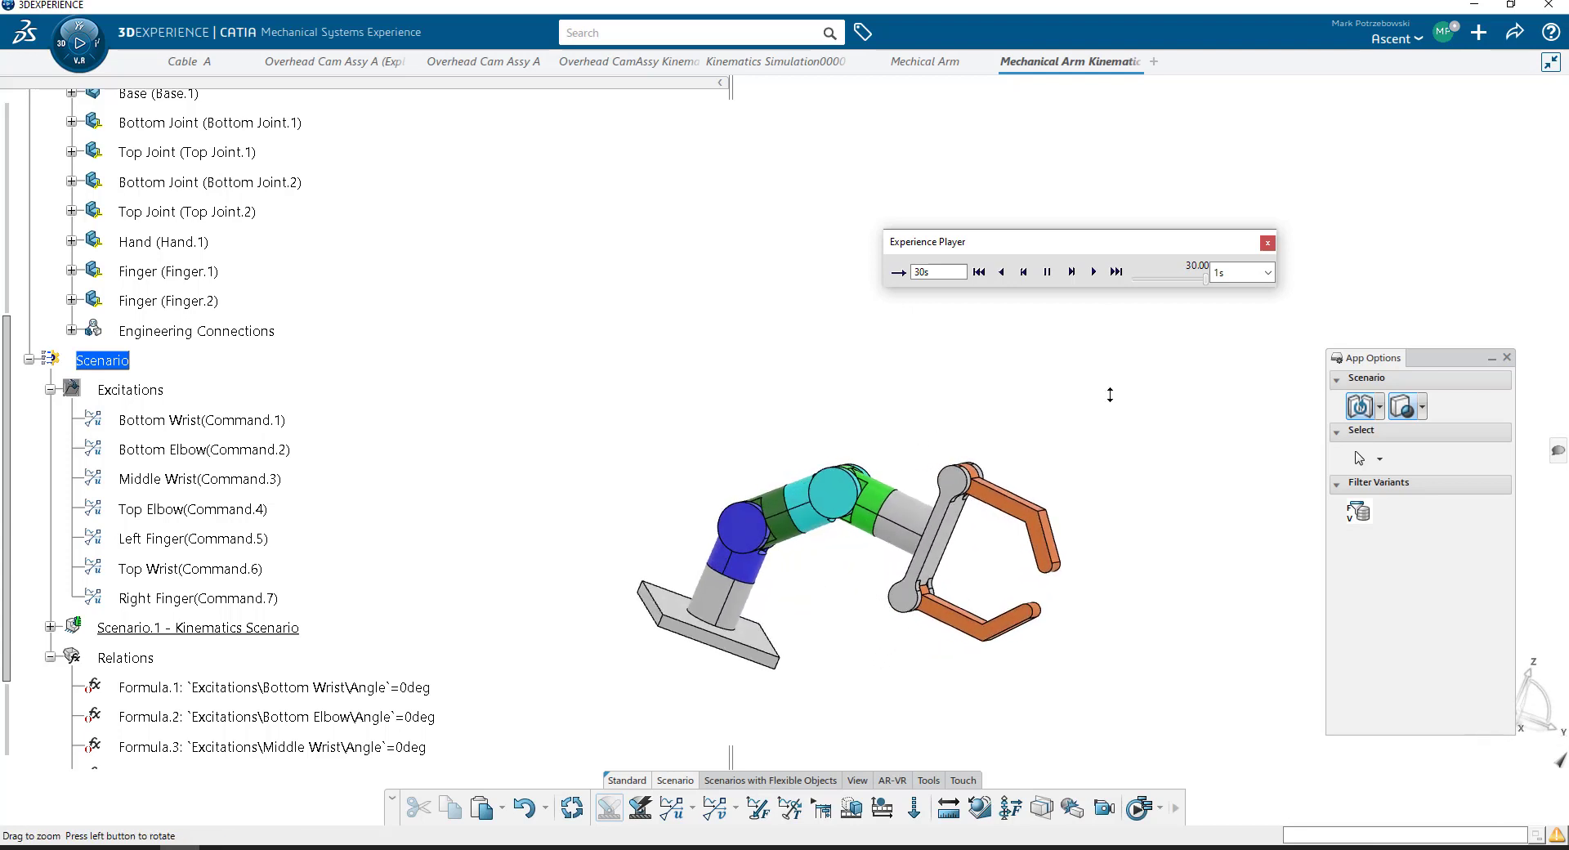
pyautogui.click(1231, 275)
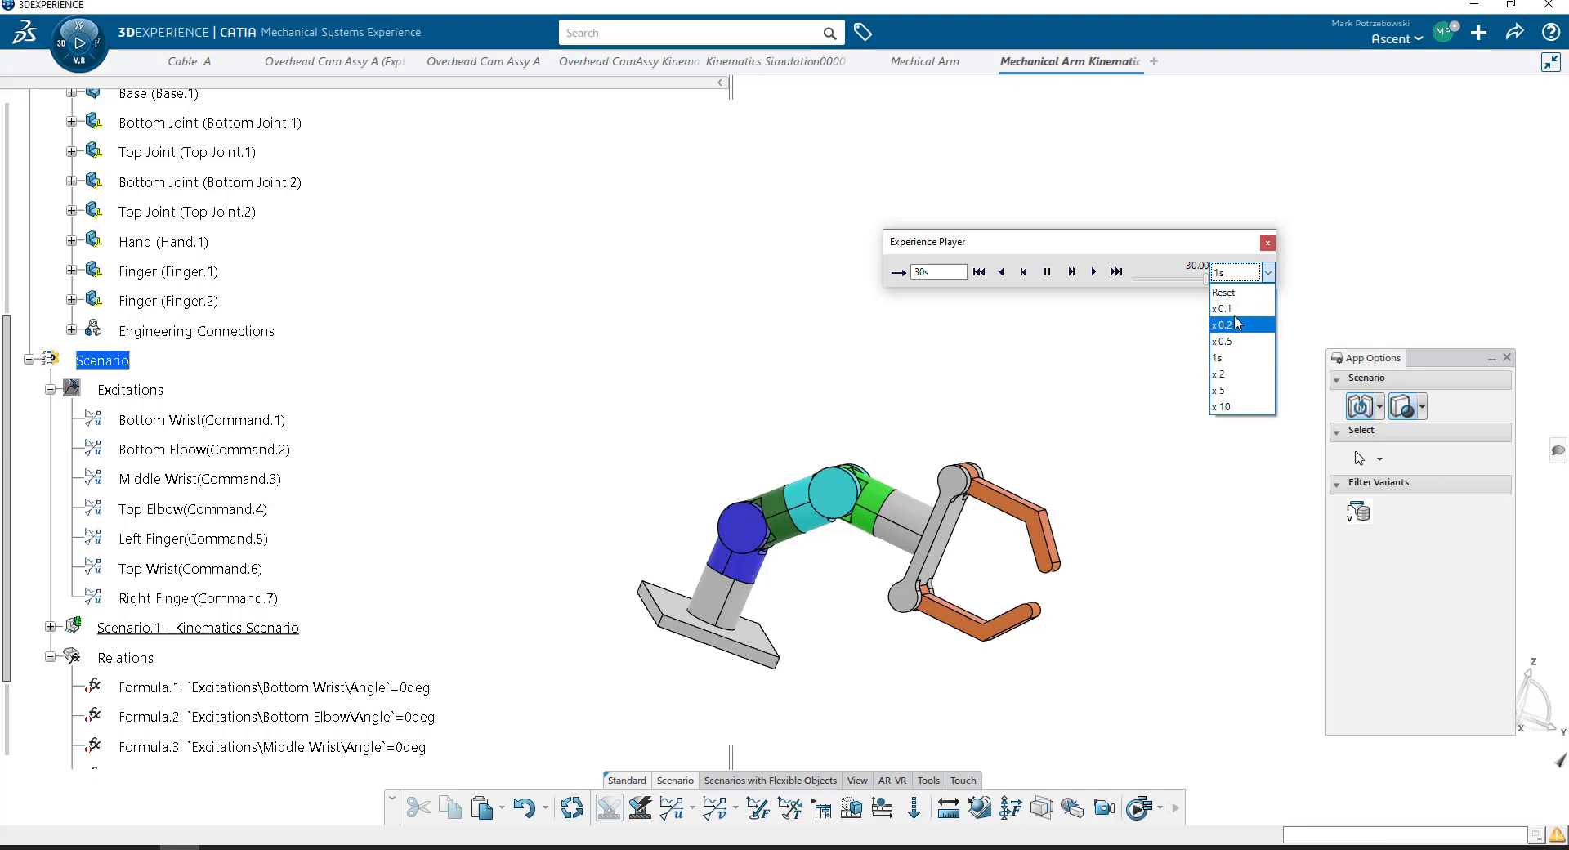
pyautogui.click(1233, 310)
pyautogui.click(1225, 272)
pyautogui.scroll(1, 1197, 280)
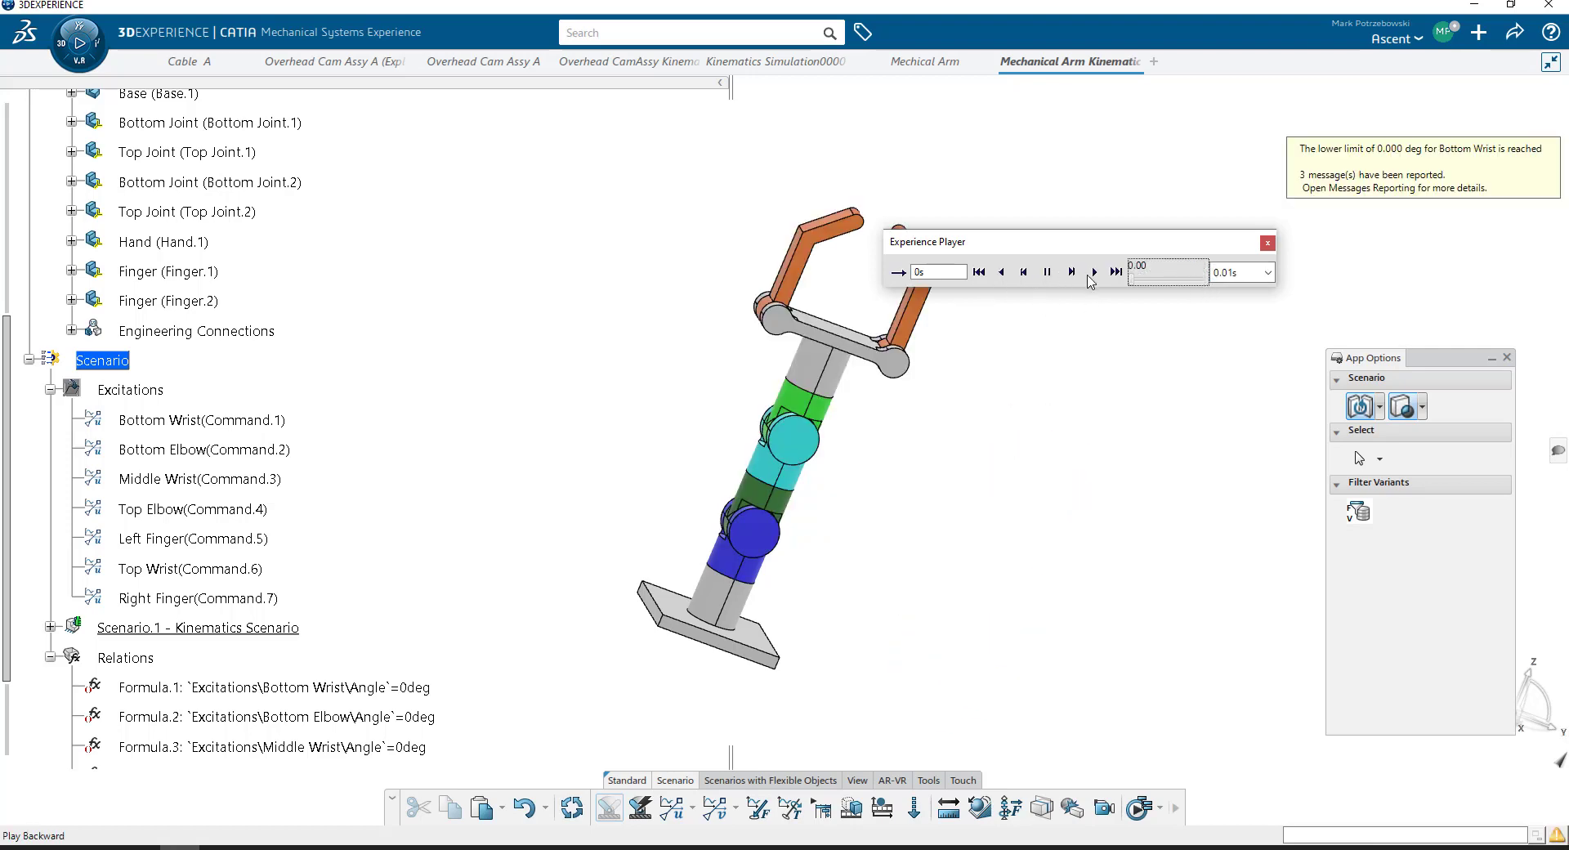
# Step: Replay the arm motion at x0.1 while rotating the view, then close the player
pyautogui.click(1092, 272)
pyautogui.moveTo(968, 429); pyautogui.dragTo(679, 451, button='middle')
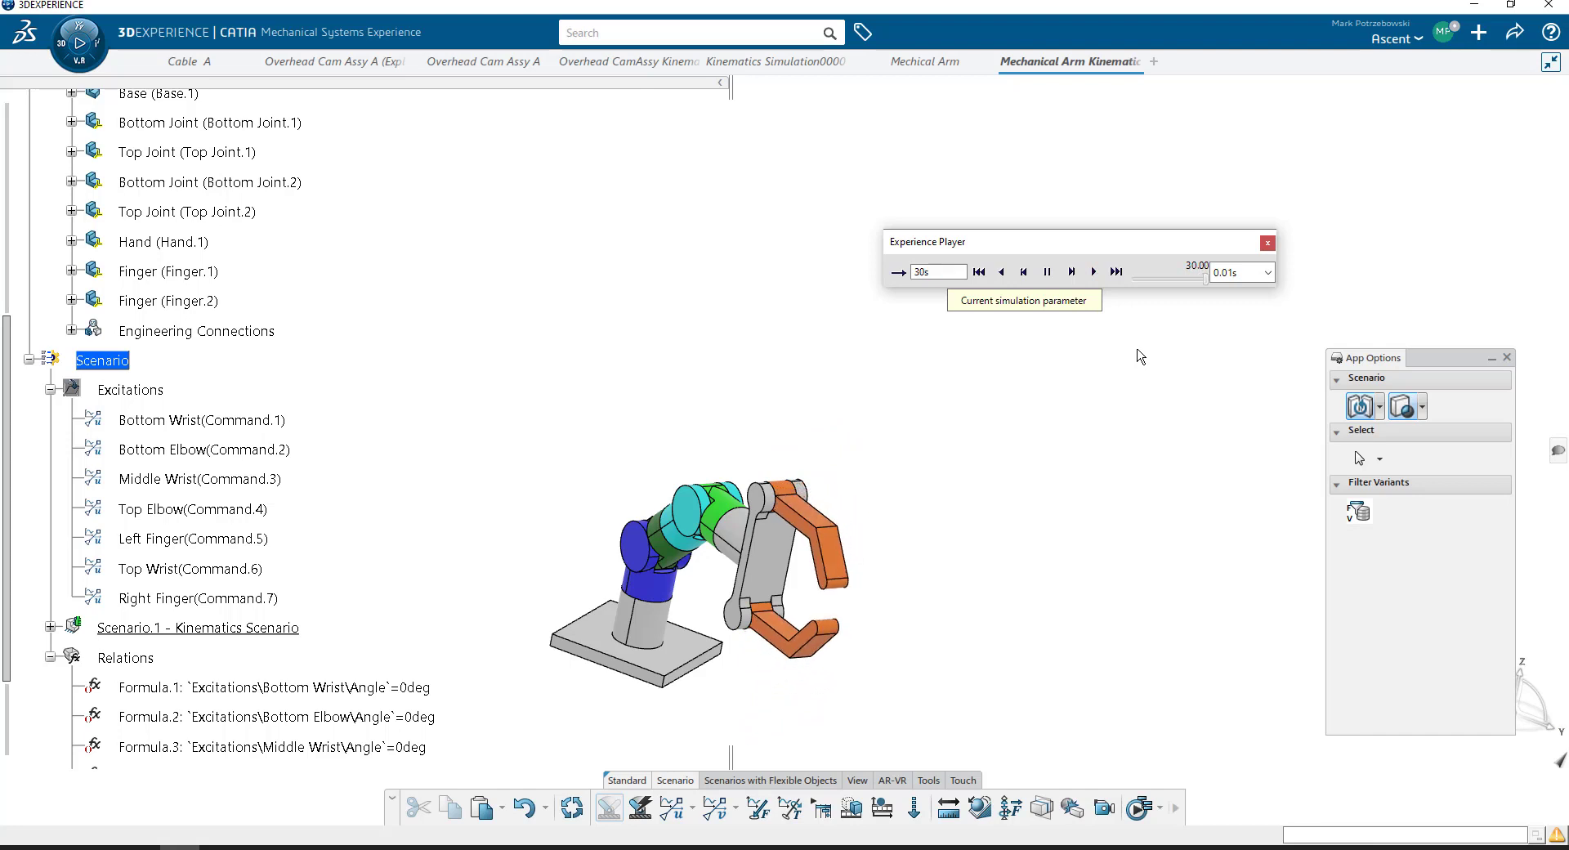
pyautogui.click(1268, 243)
# Step: Accept Scenario.1 and compute its results with Compute and Generate Results using Global update
pyautogui.click(1051, 536)
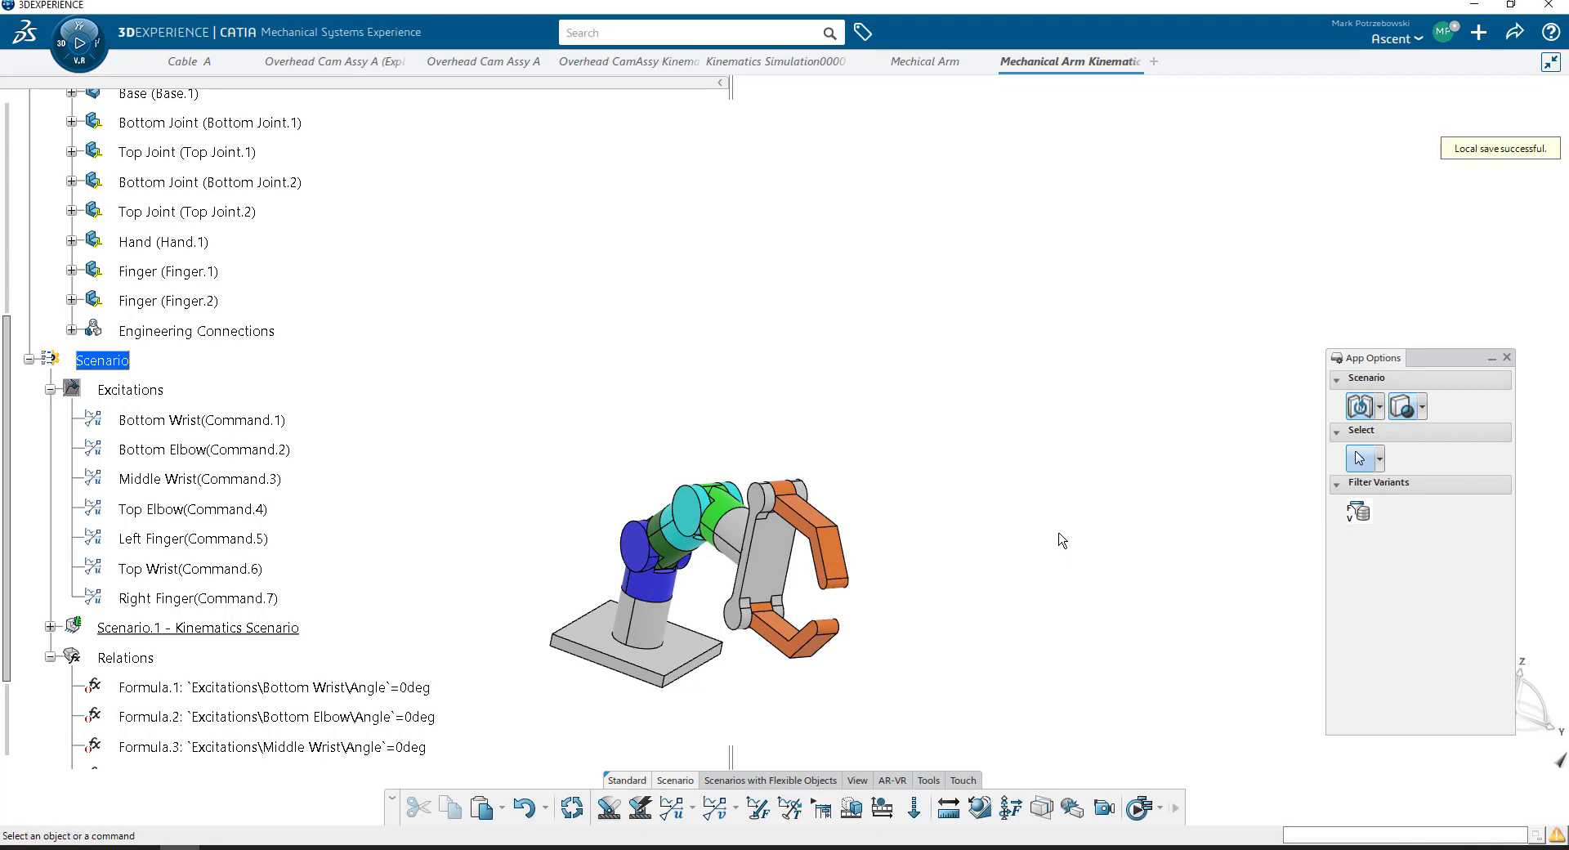
pyautogui.click(1158, 812)
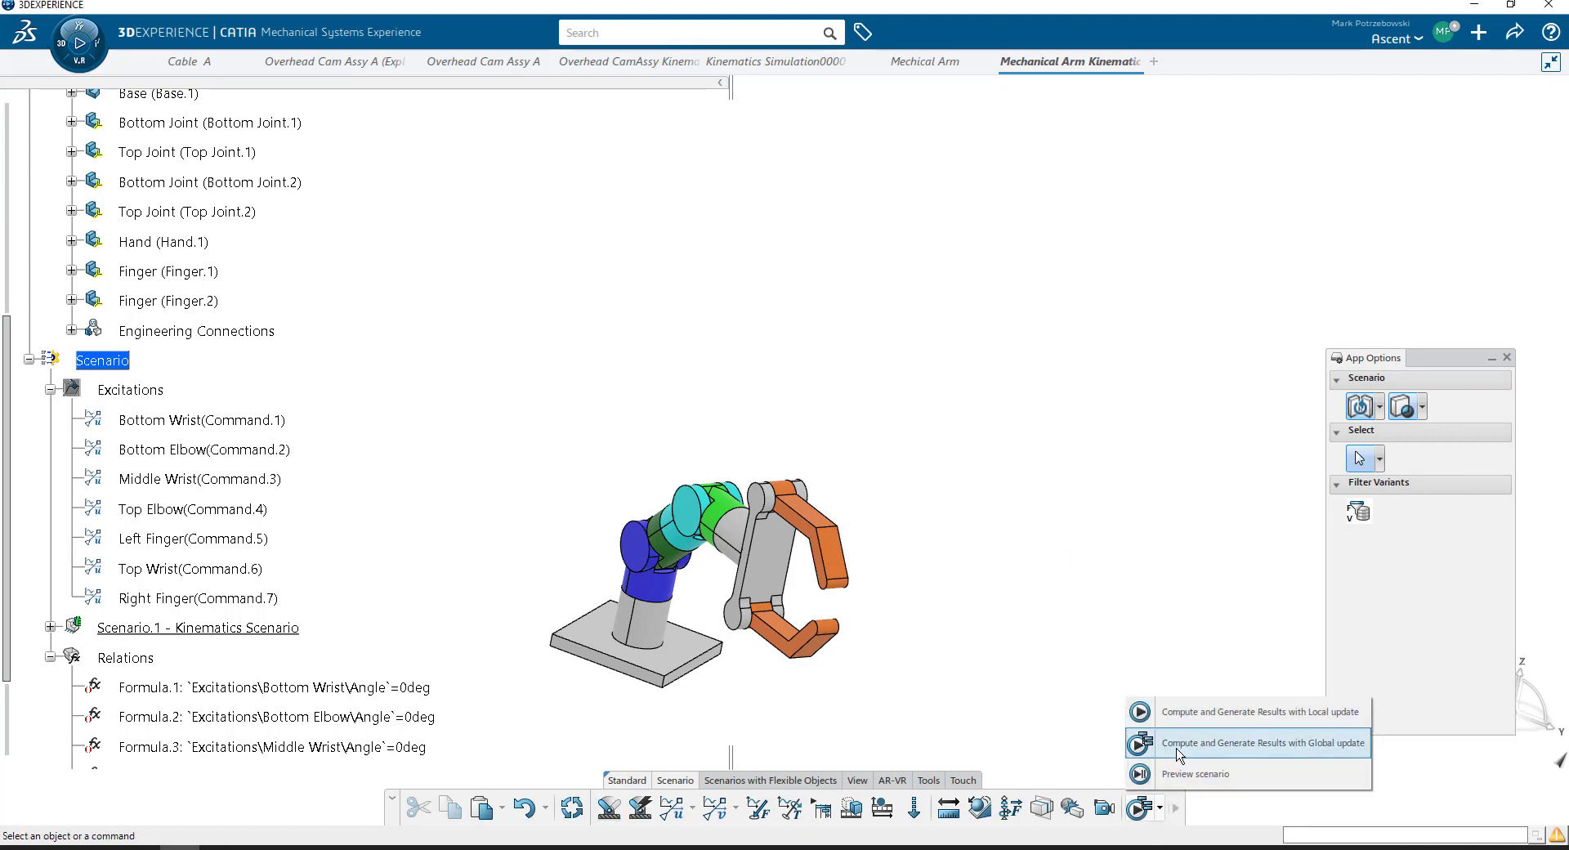
pyautogui.click(1181, 772)
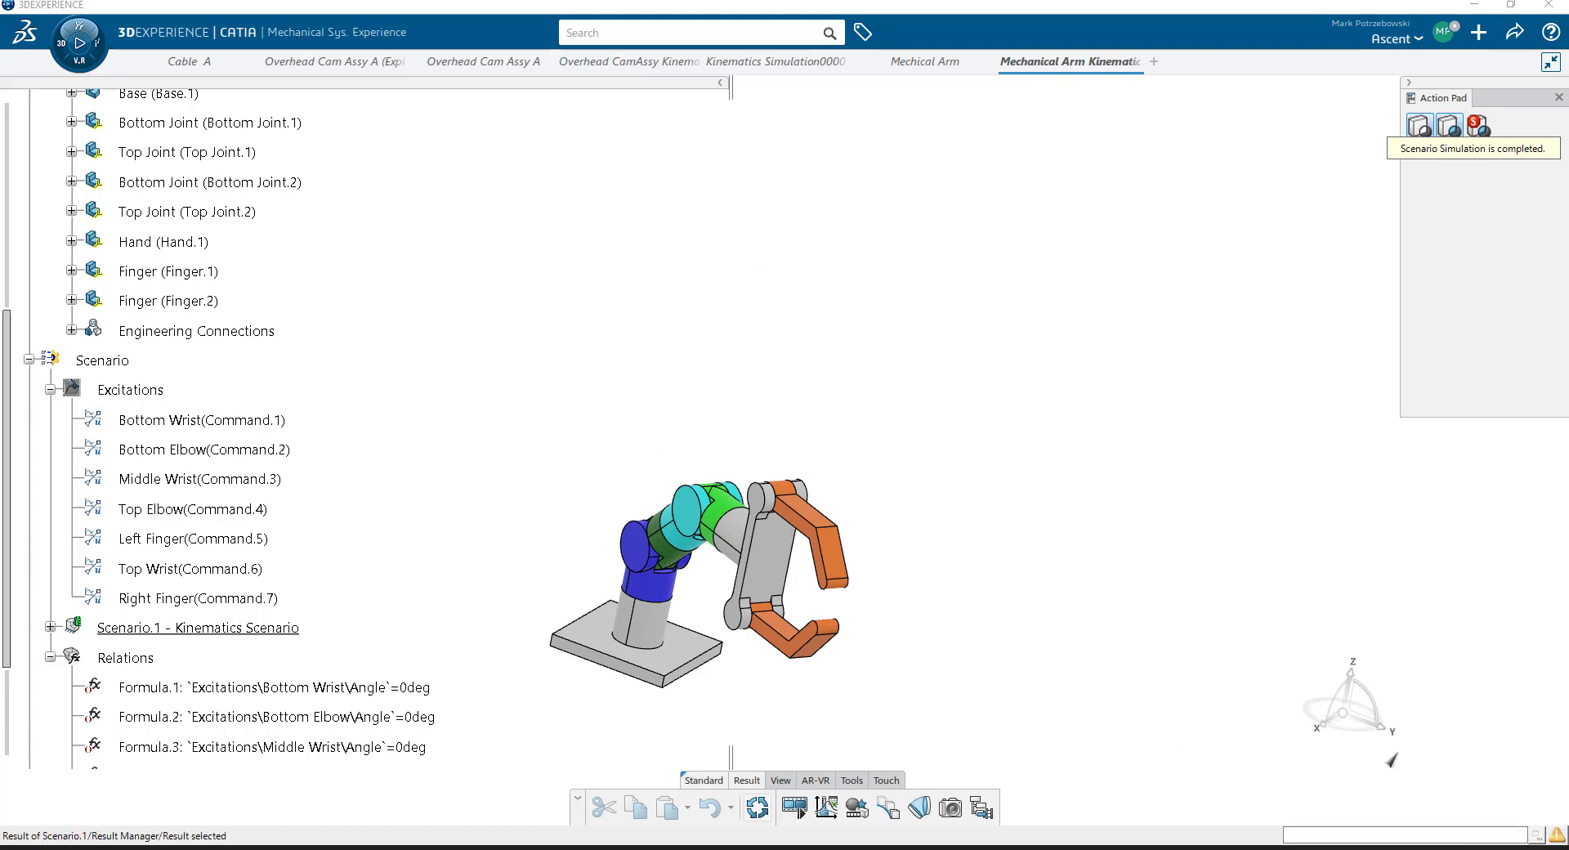
# Step: Replay the computed 30 s animation at x0.5 speed, then close the player
pyautogui.click(794, 808)
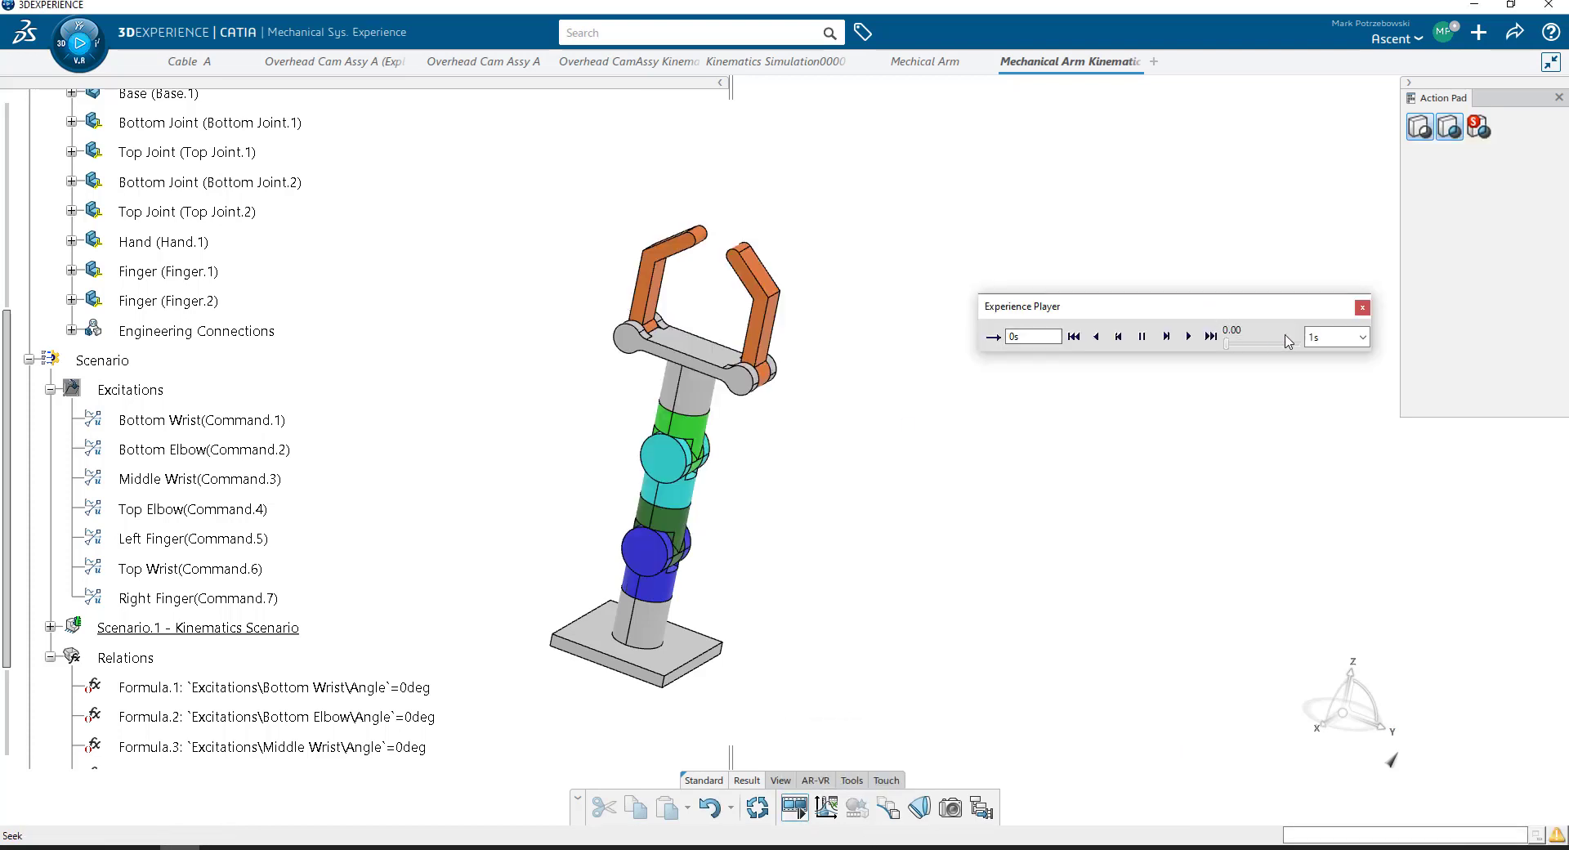
pyautogui.click(1333, 337)
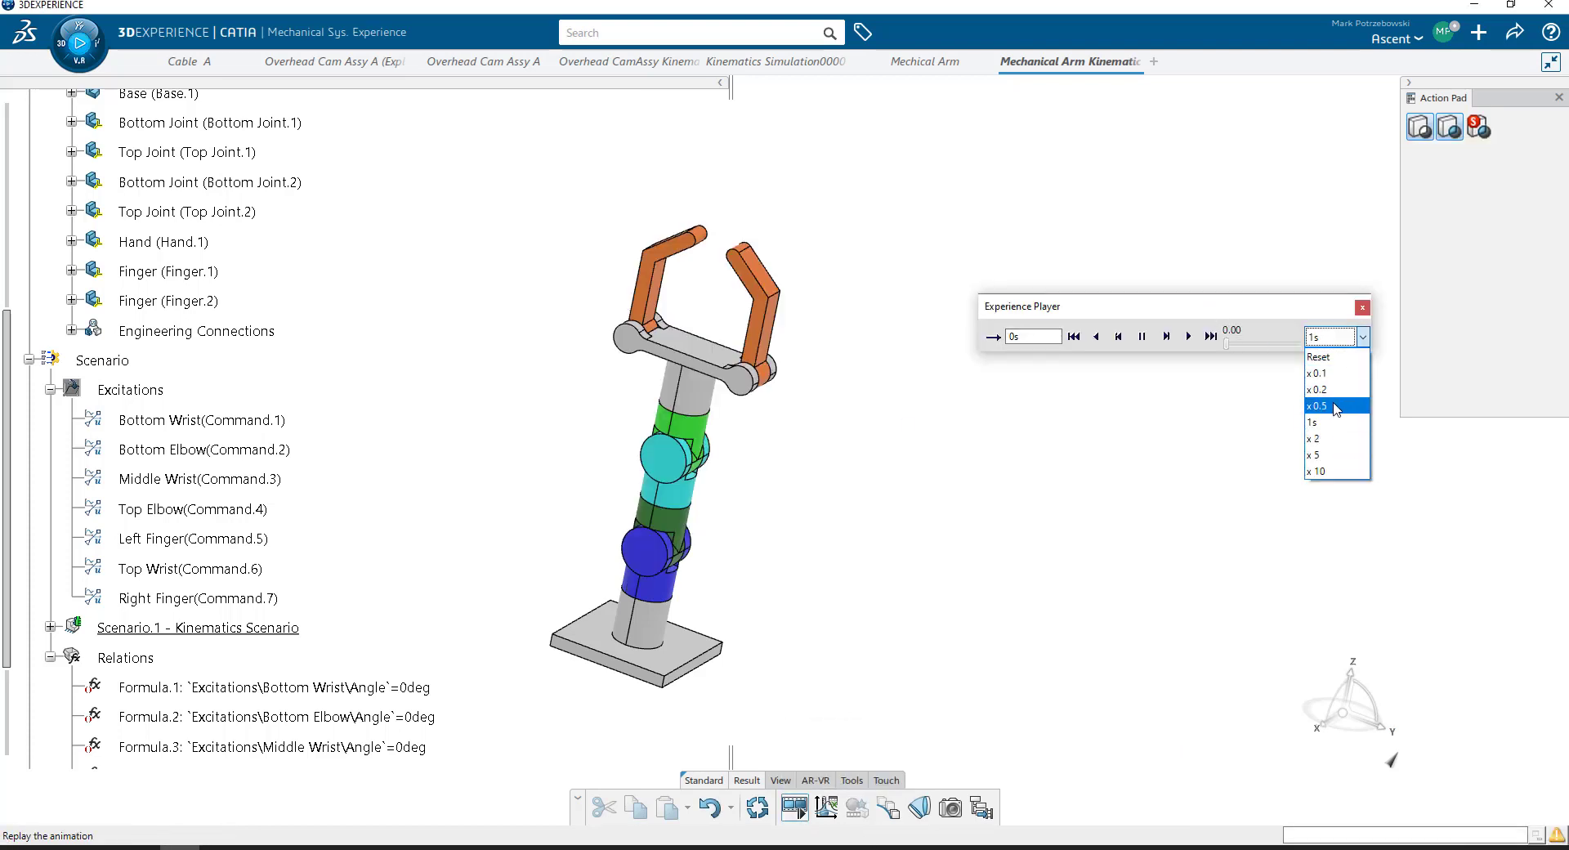
pyautogui.click(1319, 406)
pyautogui.click(1190, 338)
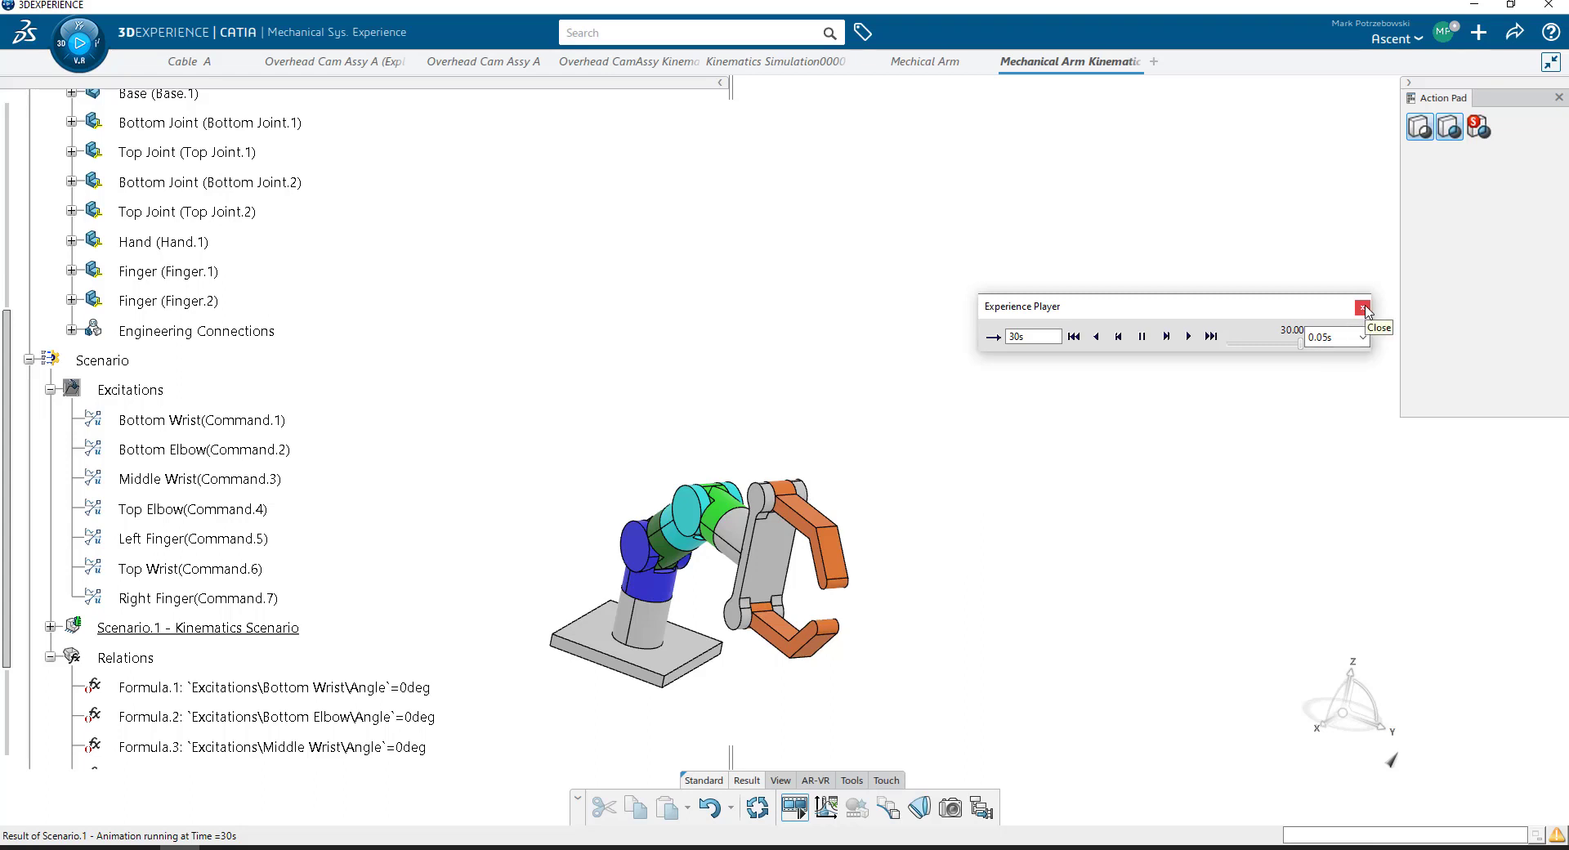
pyautogui.click(1362, 308)
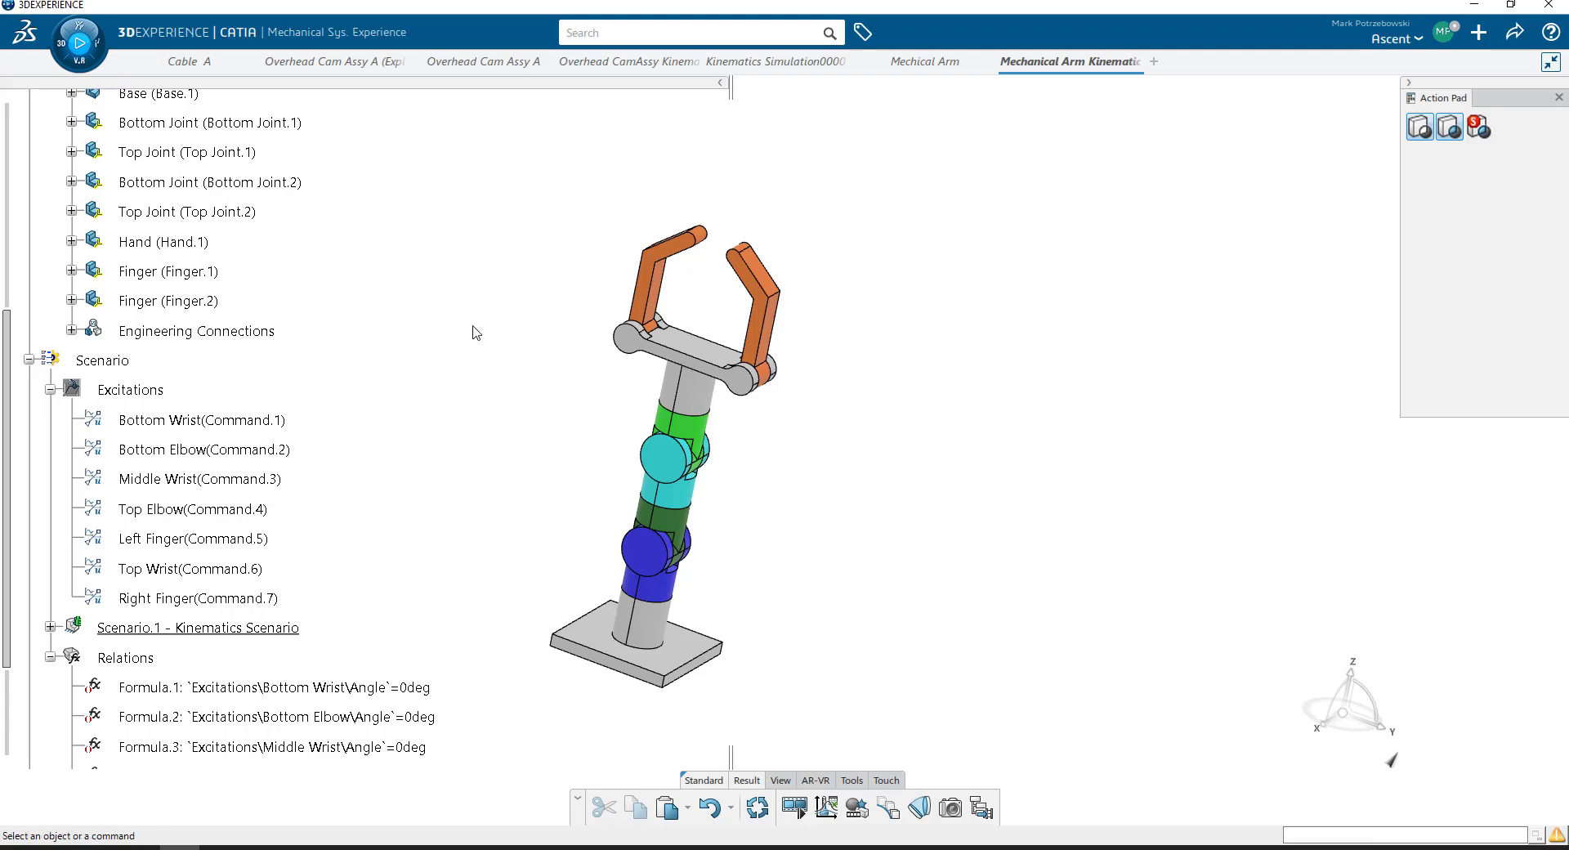
# Step: Expand the Demo design table node and open its properties
pyautogui.scroll(6, 481, 357)
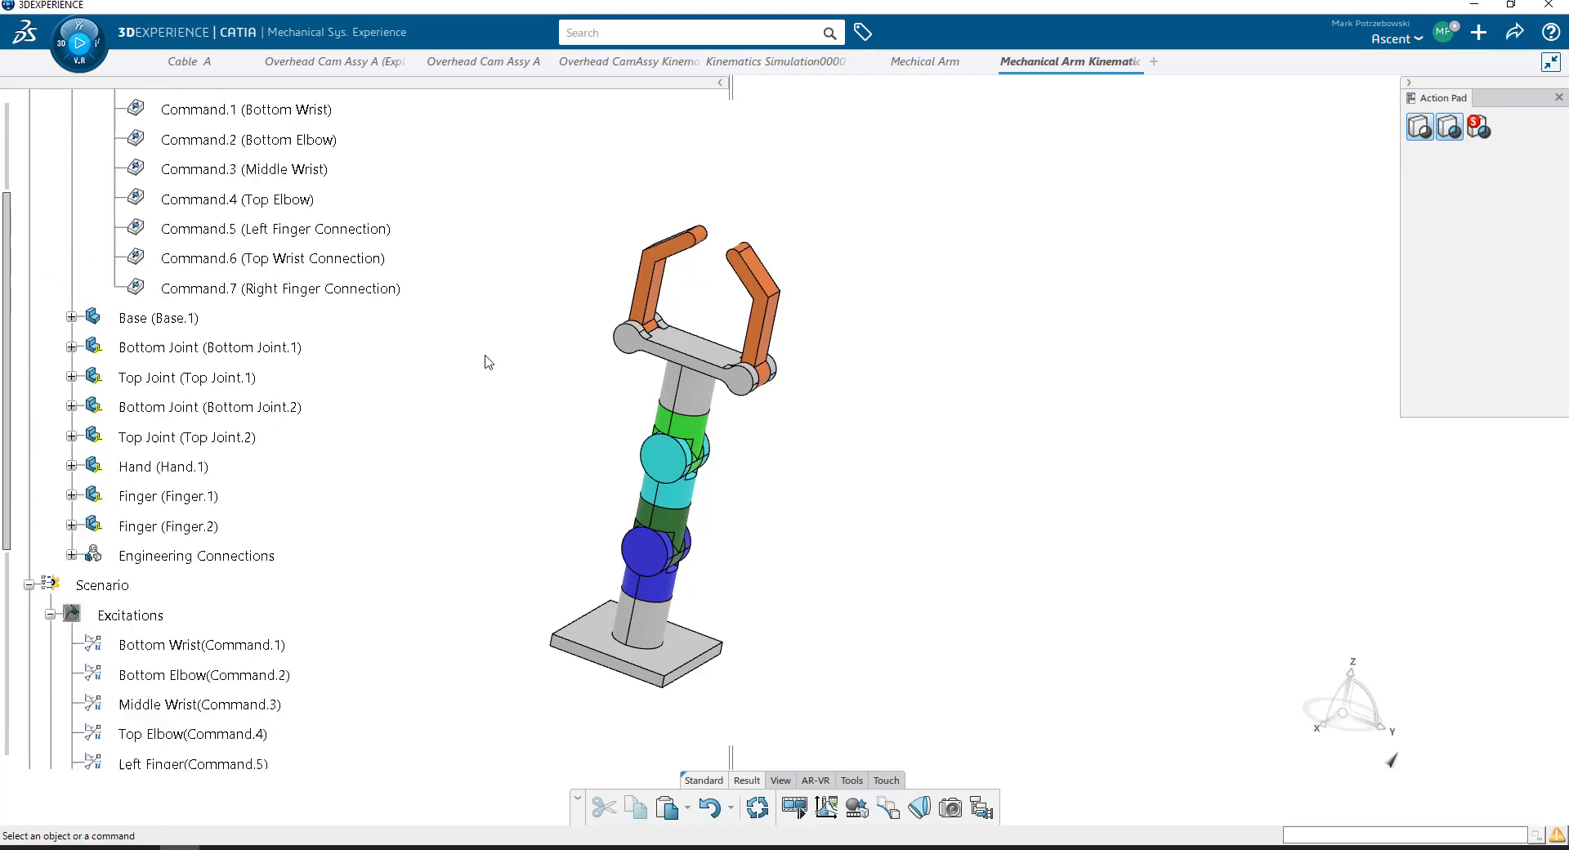
pyautogui.scroll(-3, 487, 362)
pyautogui.scroll(-7, 490, 361)
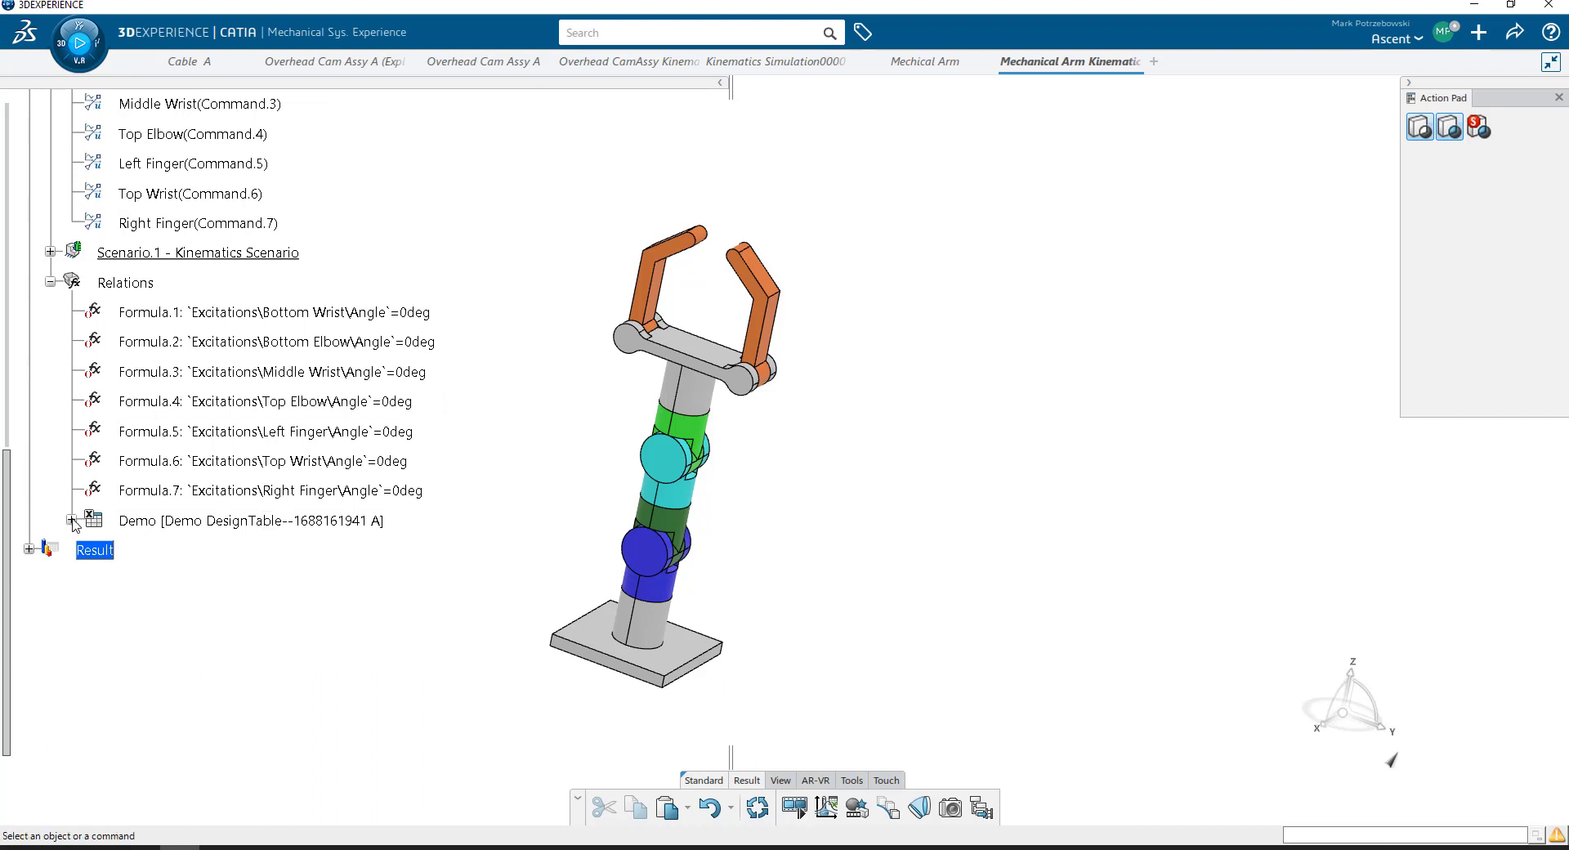
pyautogui.click(72, 520)
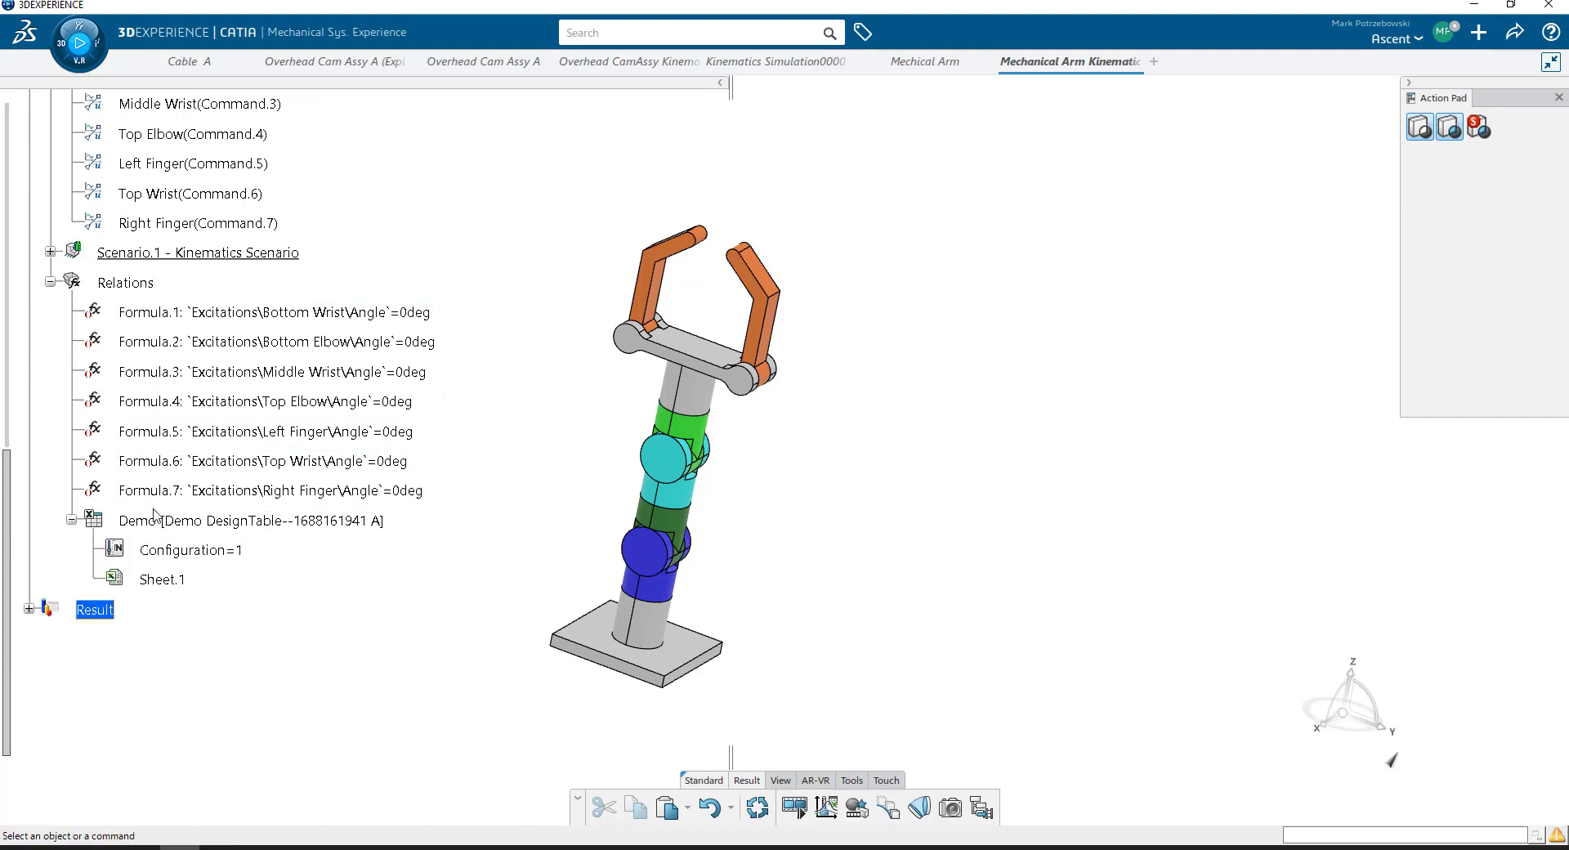
pyautogui.click(180, 529)
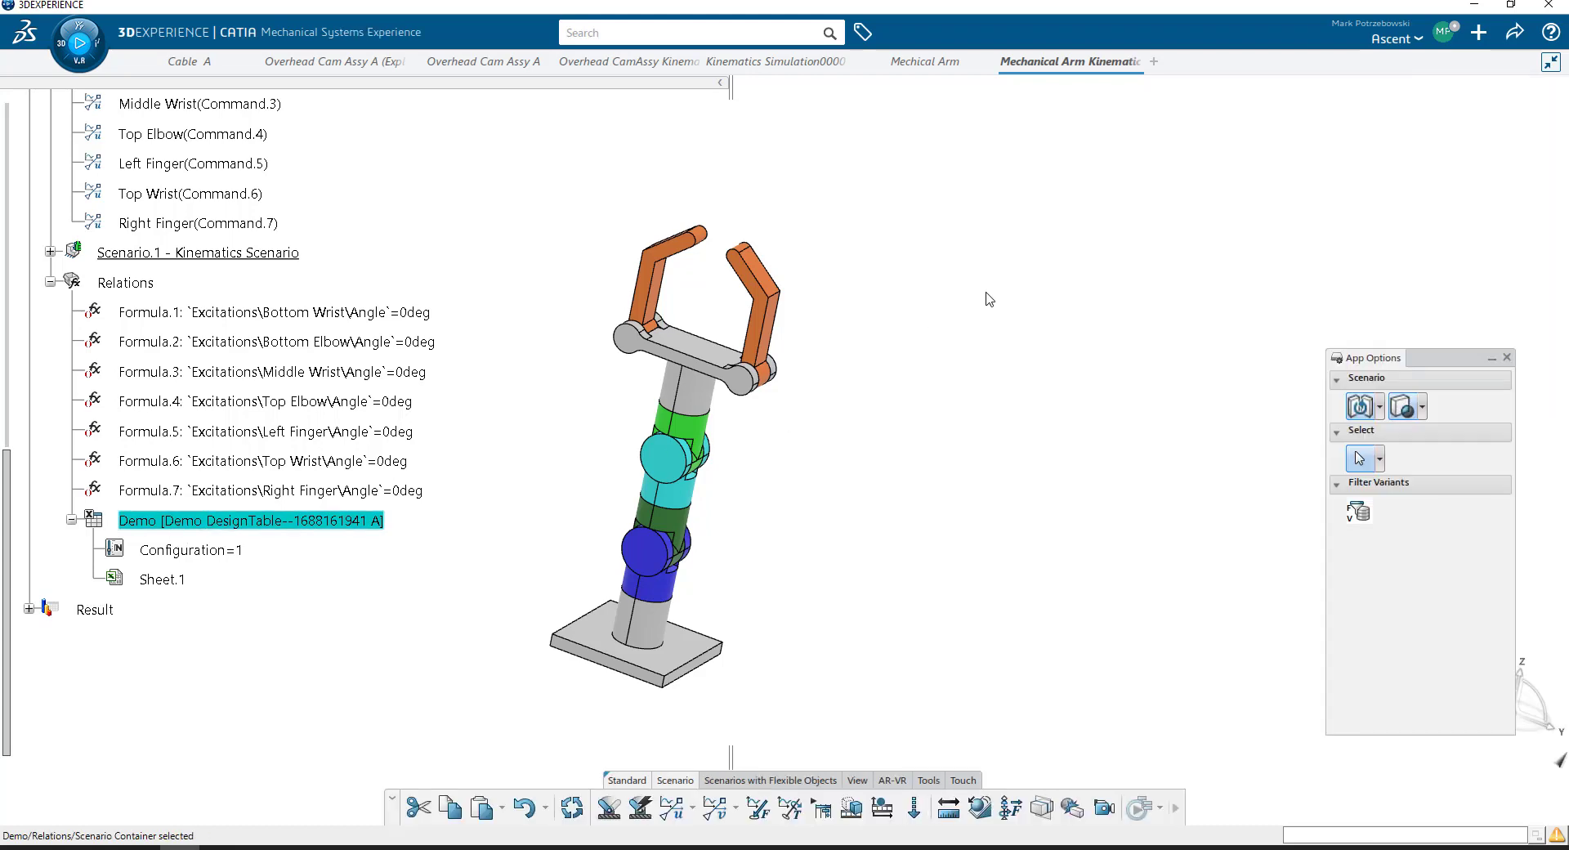
pyautogui.doubleClick(346, 523)
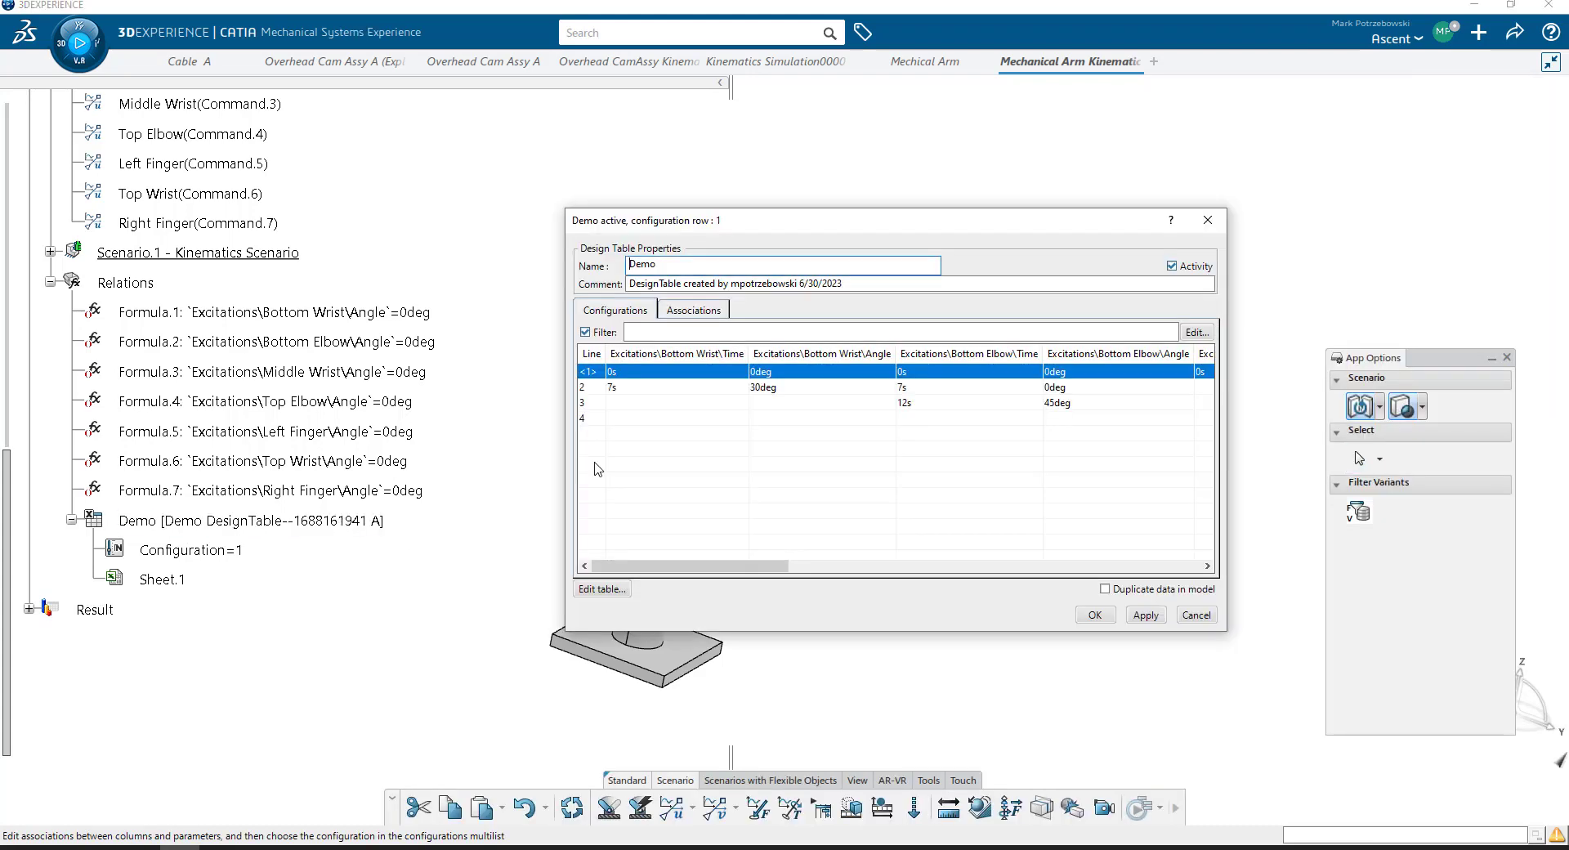
# Step: Review the Associations and Configurations tabs, then open the Demo table in Excel with Edit table
pyautogui.click(693, 312)
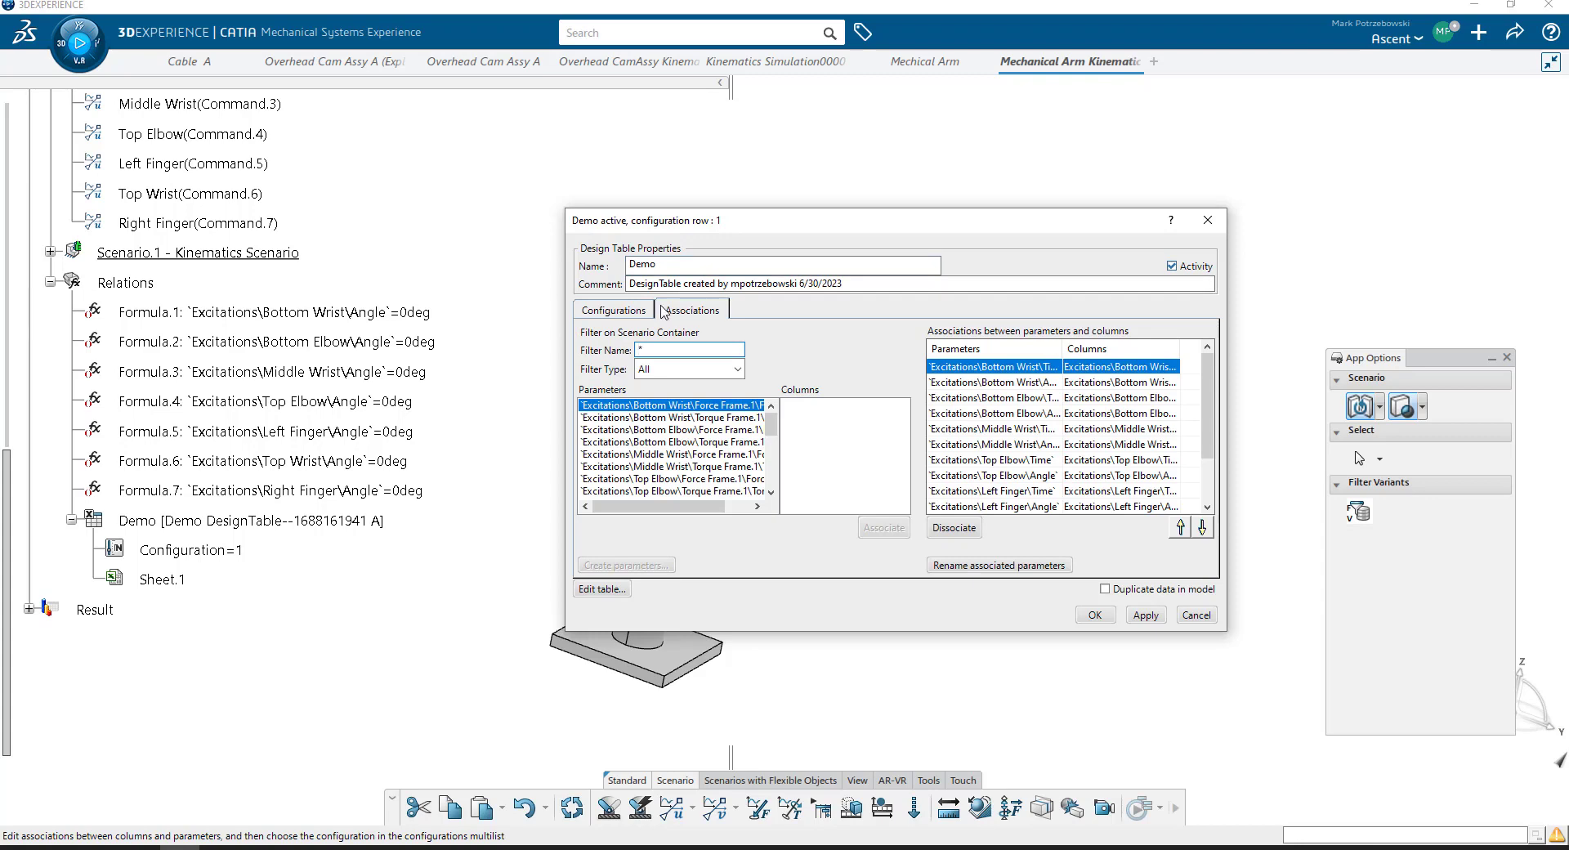
pyautogui.click(614, 311)
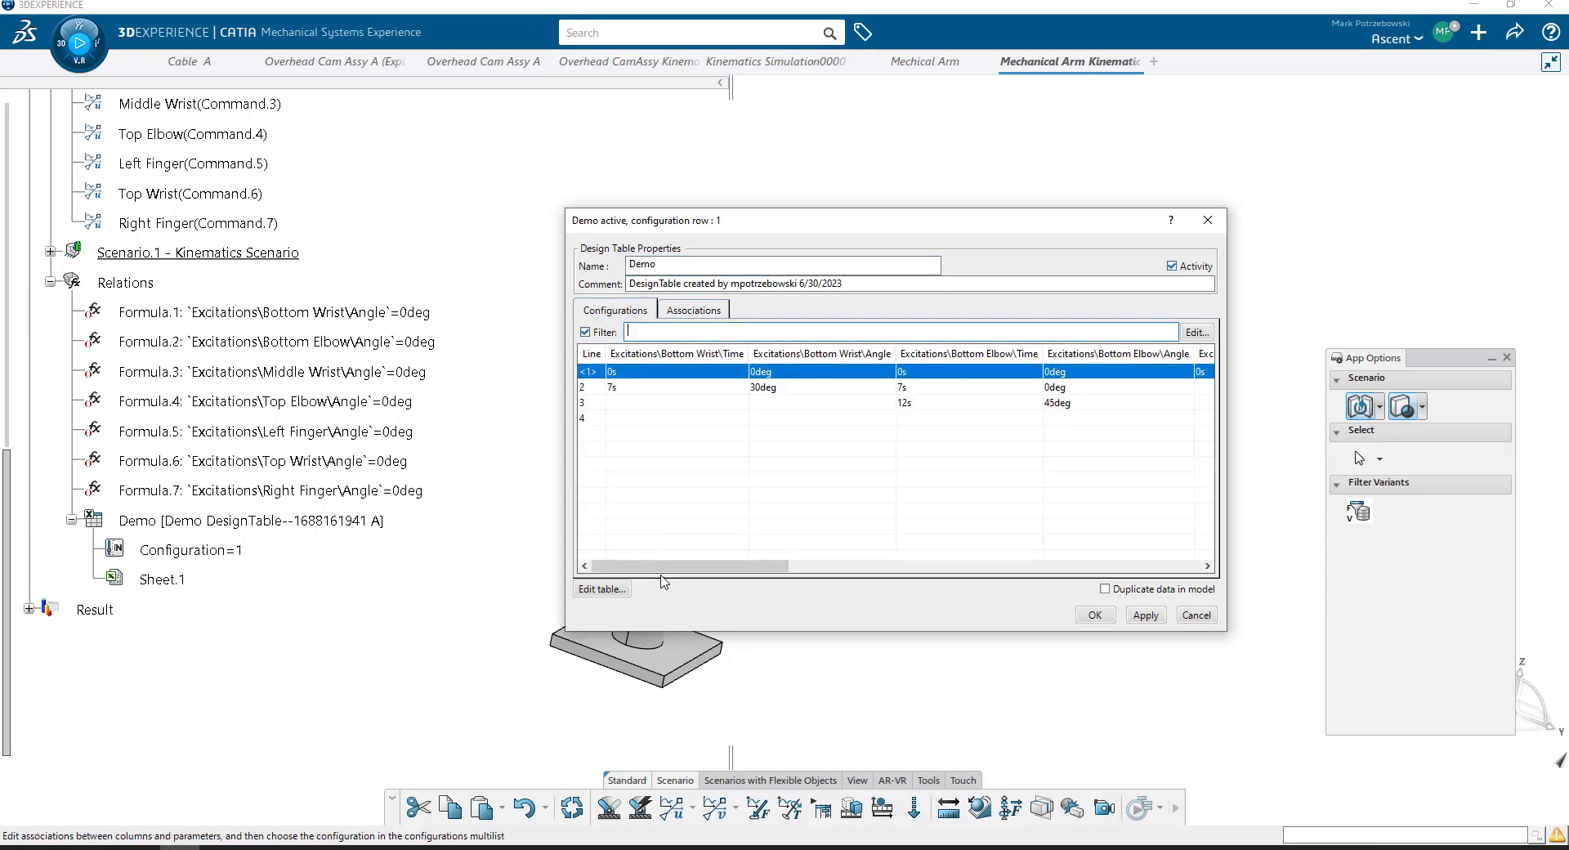
pyautogui.moveTo(684, 571); pyautogui.dragTo(605, 562)
pyautogui.click(601, 589)
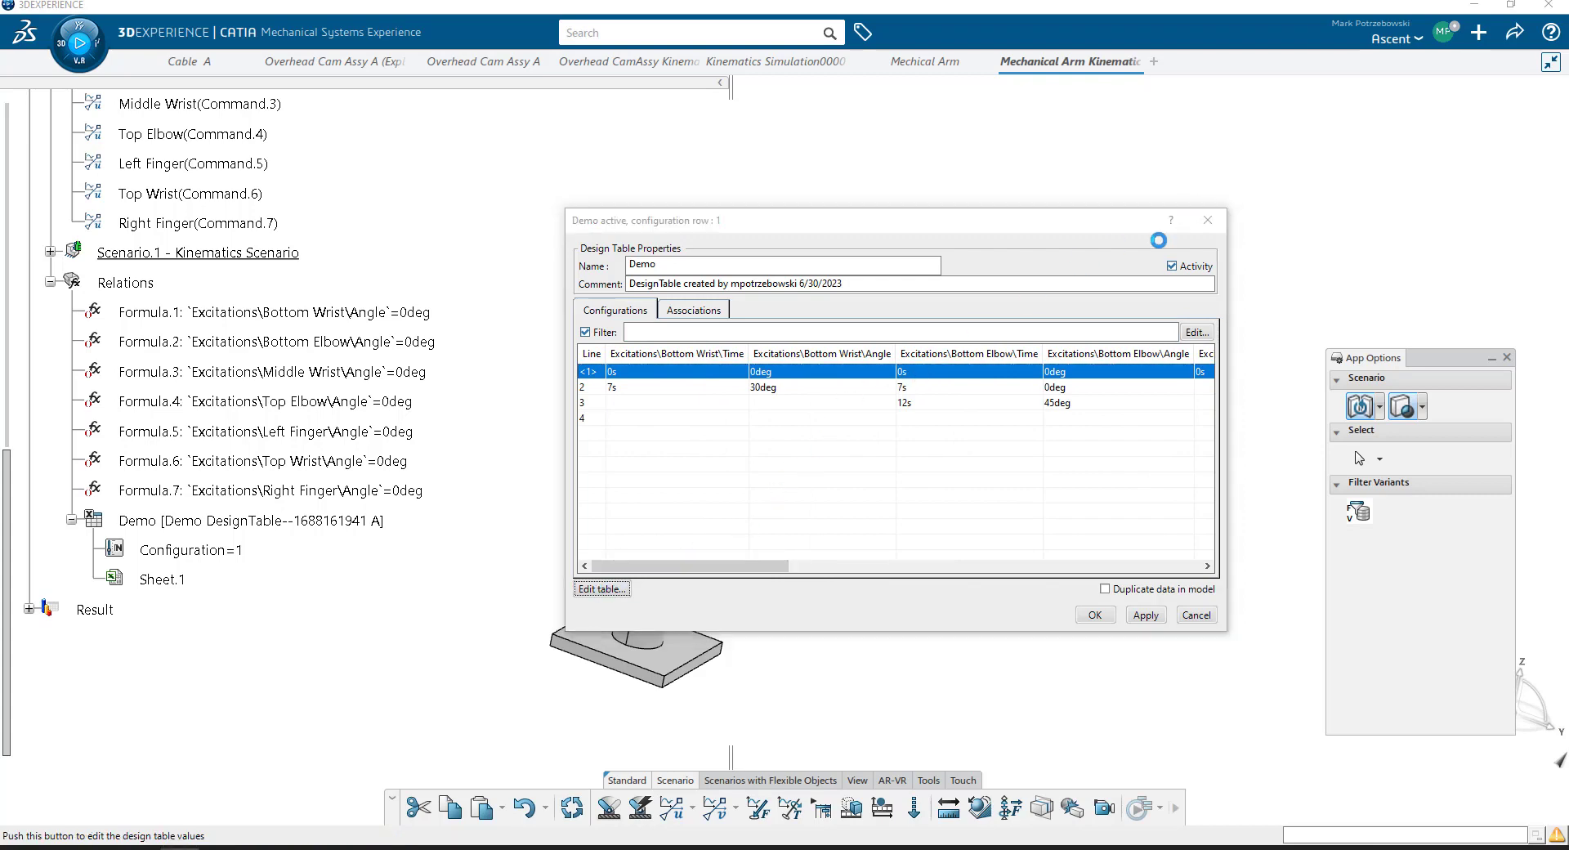